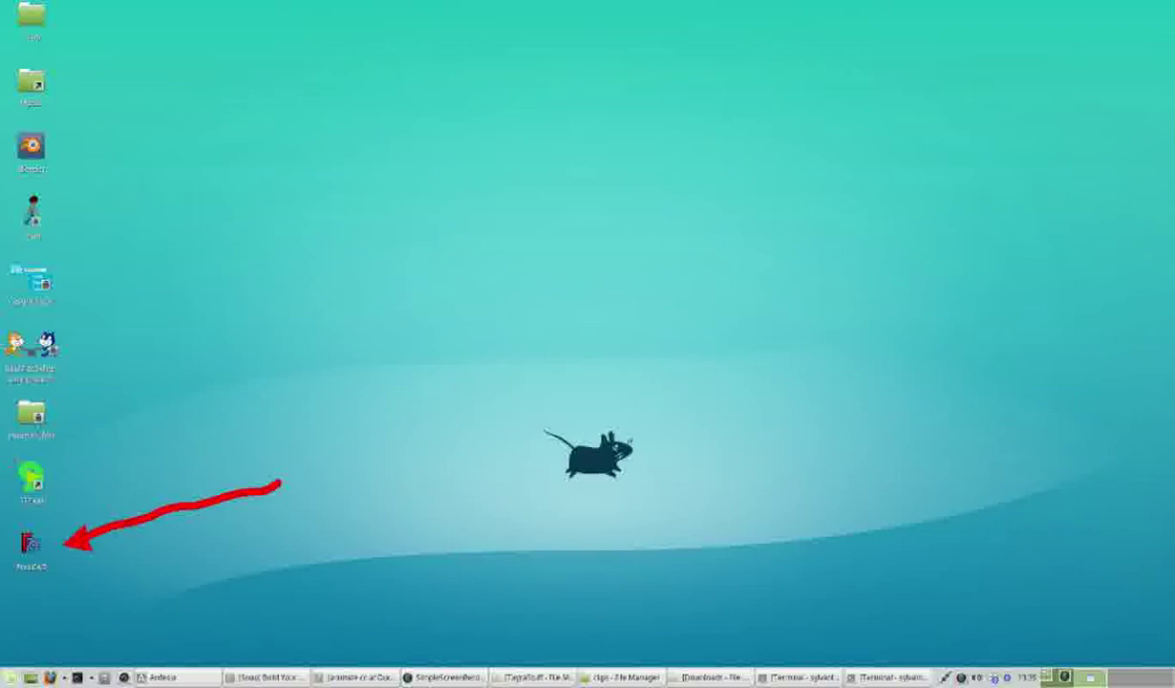
- Launch FreeCAD with Execute from its desktop icon's menu, opening the Start Center
{"action": "right_click", "coordinate": [29, 544]}
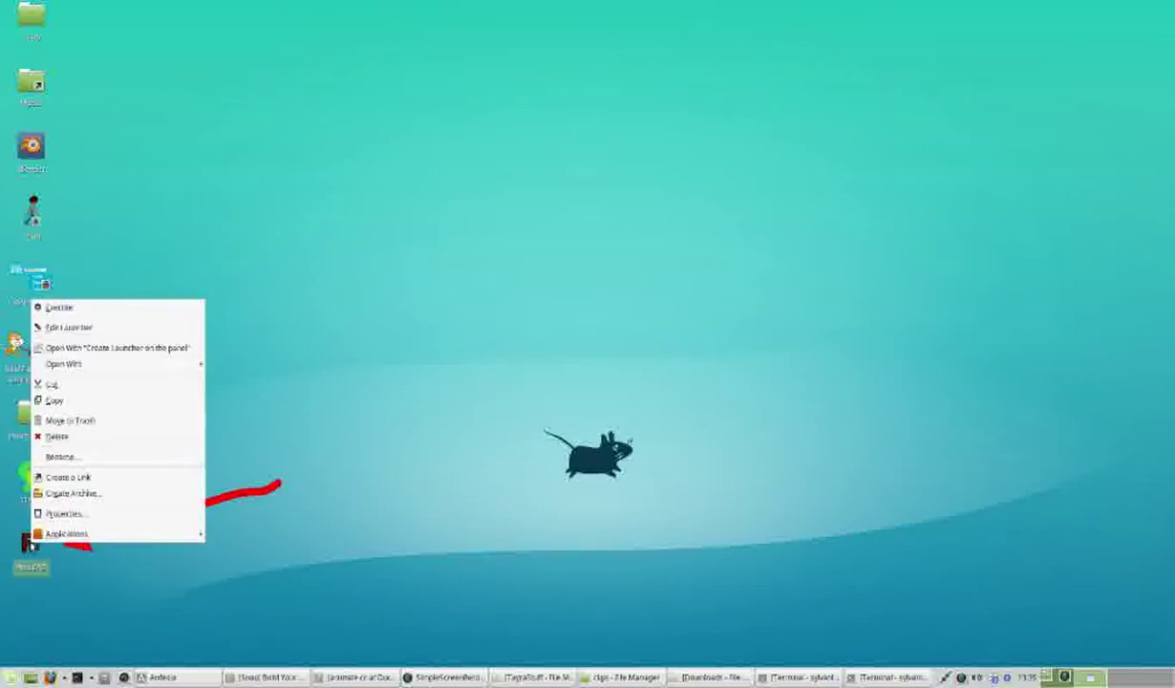
{"action": "left_click", "coordinate": [110, 313]}
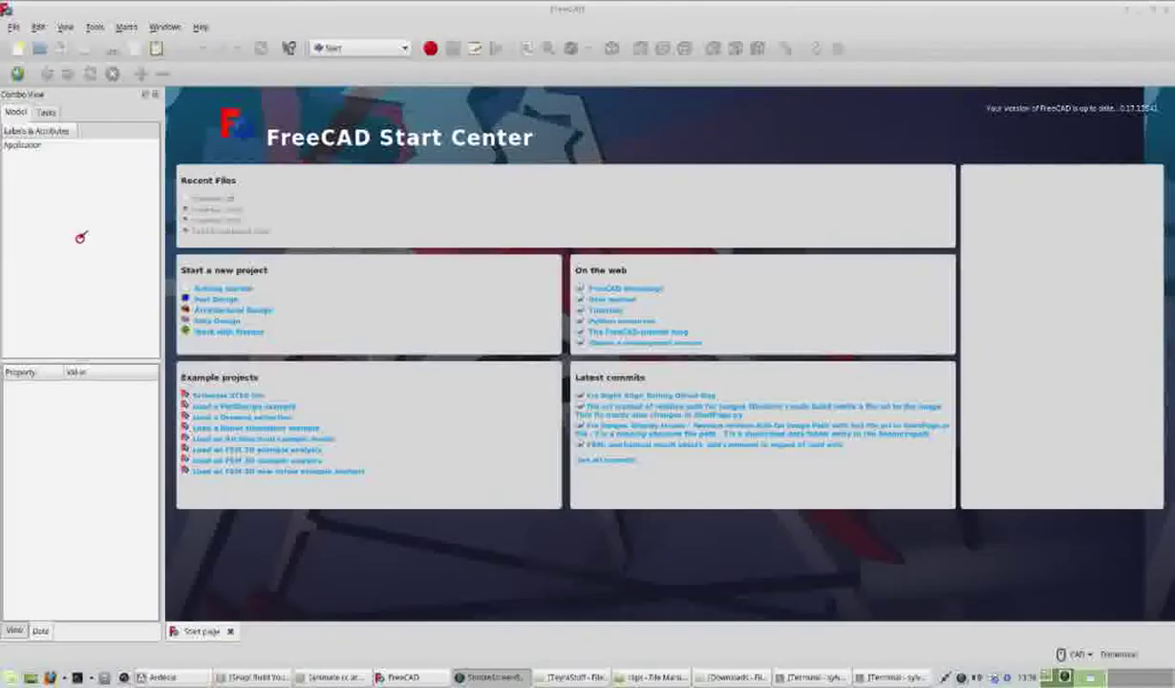
{"action": "left_click_drag", "start_coordinate": [79, 232], "coordinate": [25, 65]}
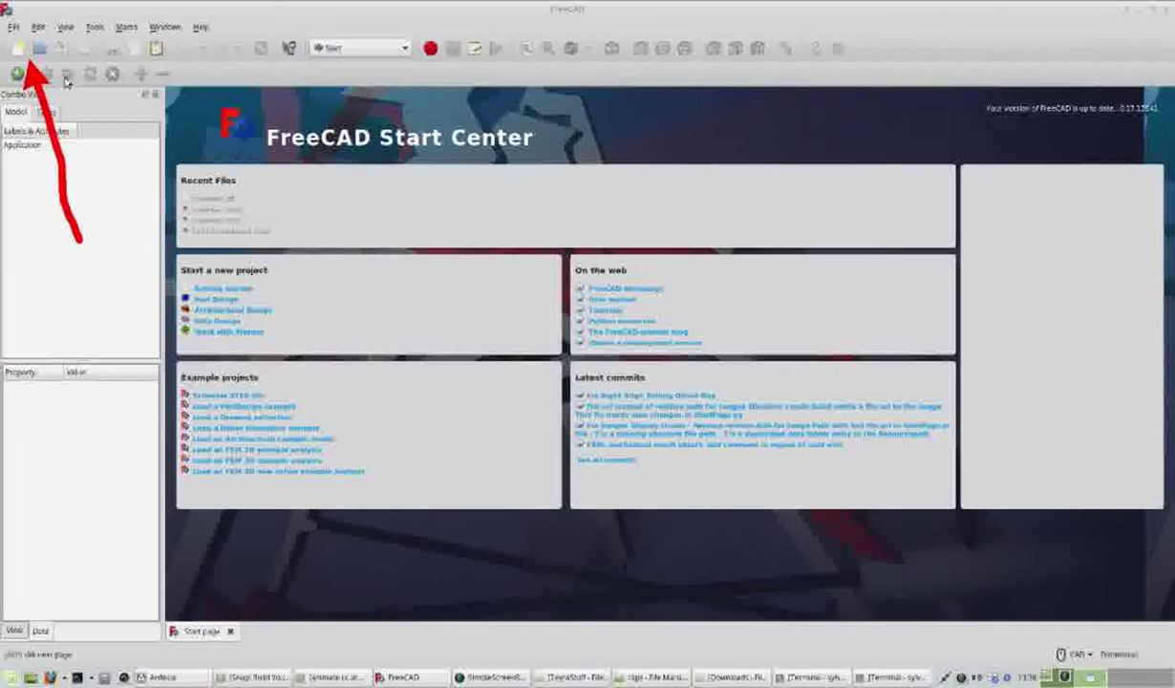
- Start a new empty document named Unnamed from the New document toolbar button
{"action": "left_click", "coordinate": [18, 53]}
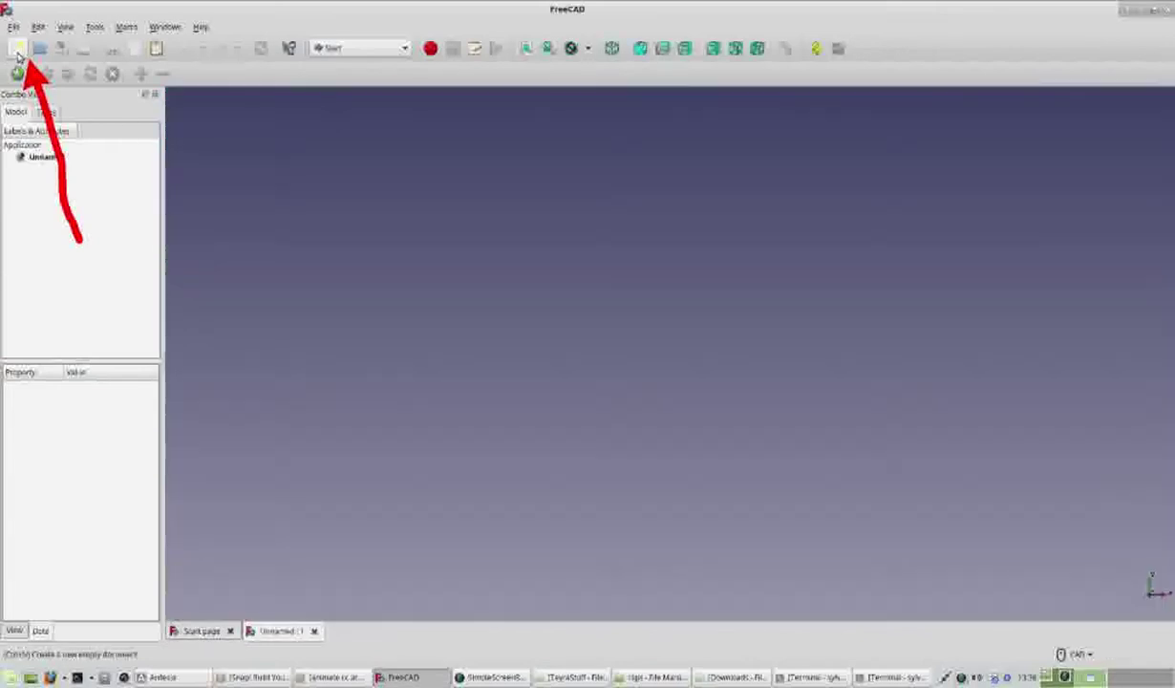
{"action": "key", "text": "shift+F9"}
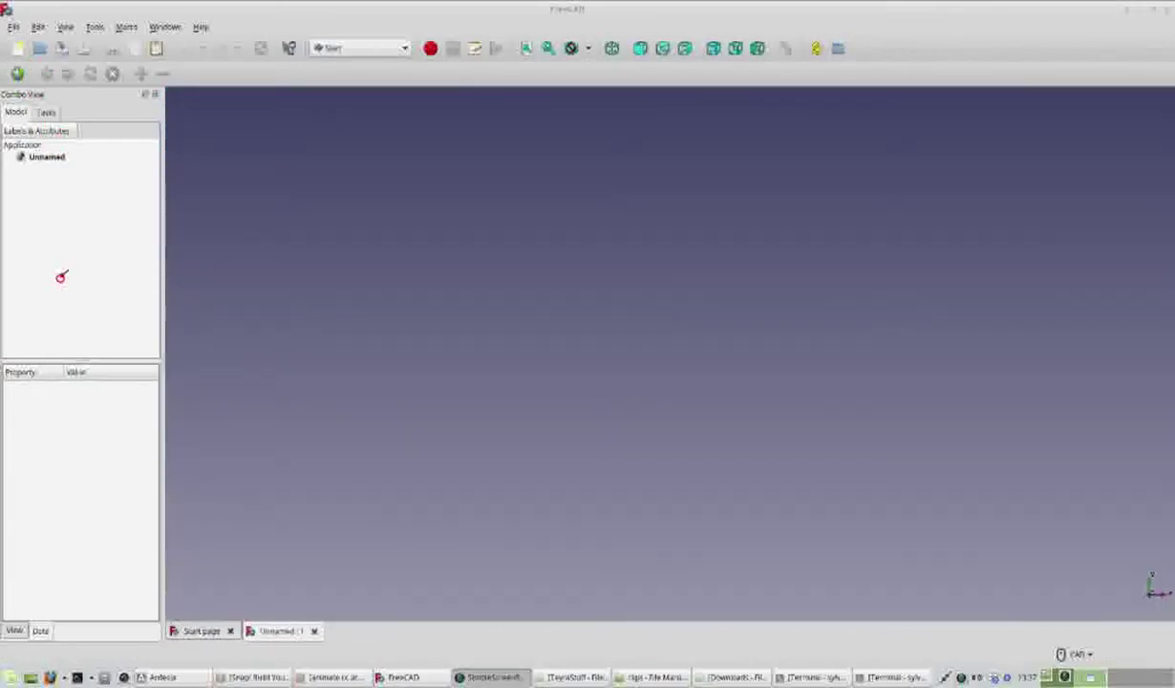
{"action": "left_click_drag", "start_coordinate": [65, 275], "coordinate": [268, 279]}
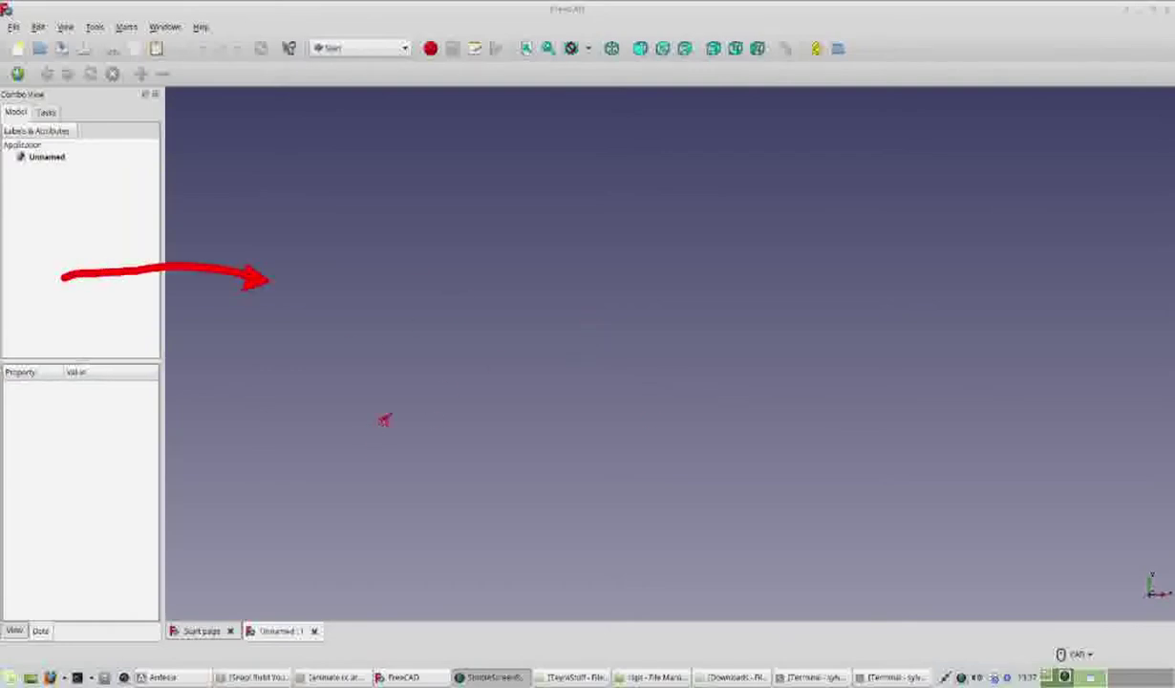
{"action": "mouse_move", "coordinate": [399, 406]}
{"action": "left_mouse_down"}
{"action": "mouse_move", "coordinate": [303, 460]}
{"action": "mouse_move", "coordinate": [268, 613]}
{"action": "left_mouse_up"}
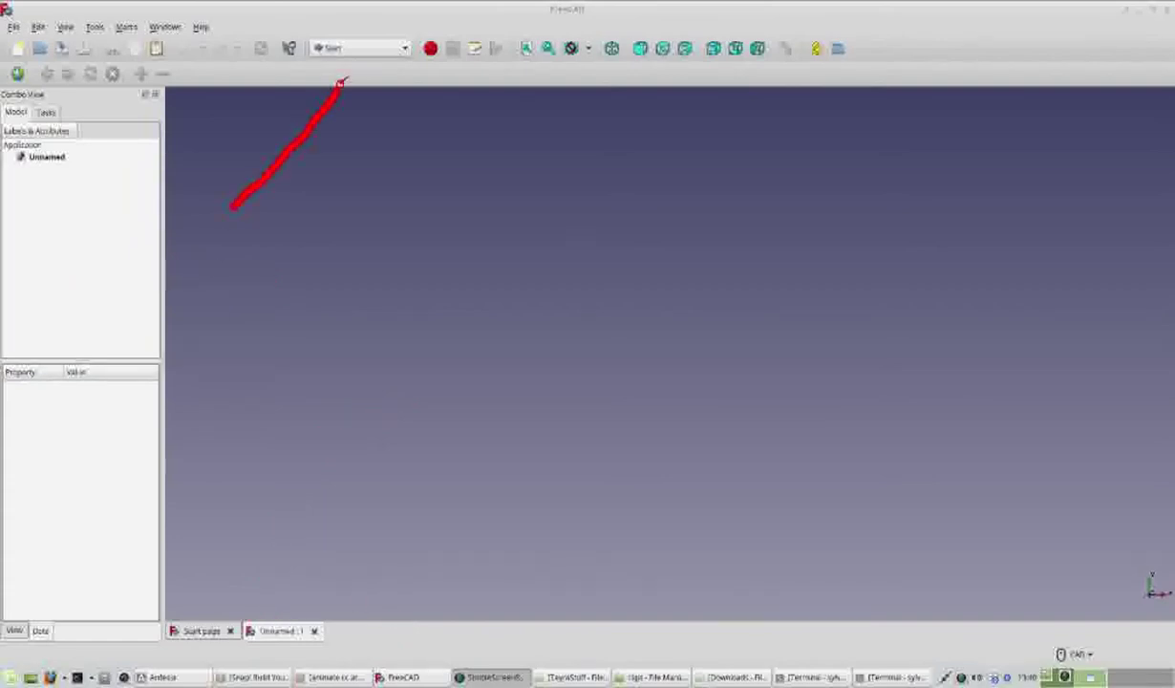
{"action": "left_click_drag", "start_coordinate": [340, 84], "coordinate": [347, 77]}
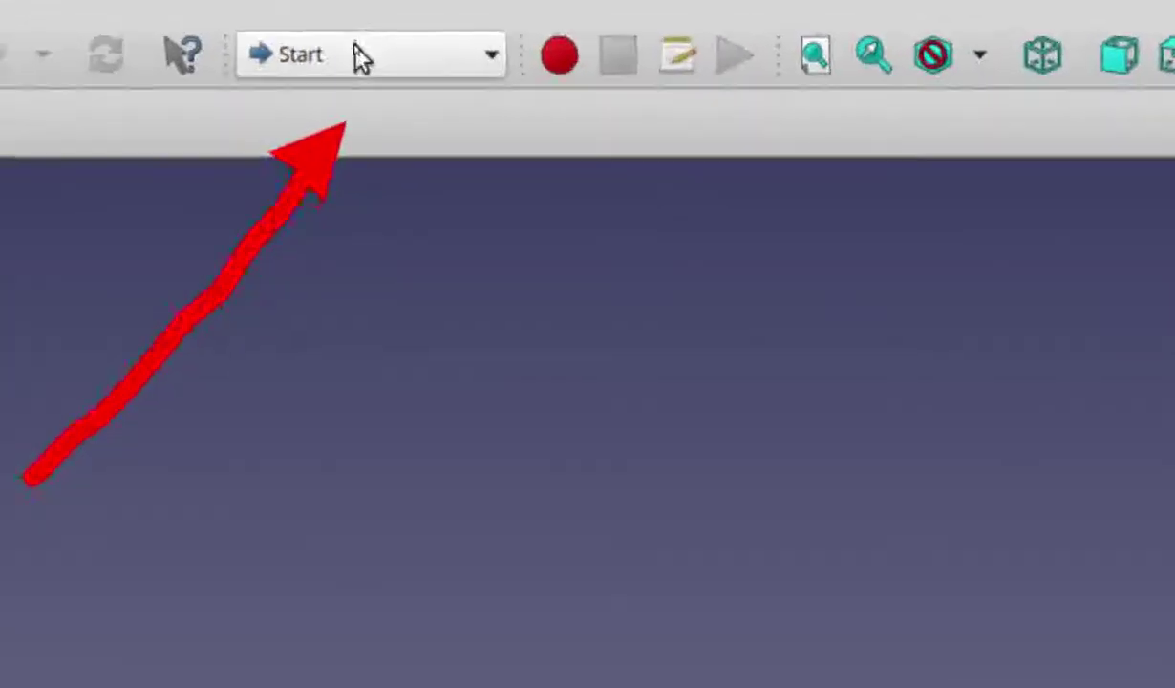
- Pick Part from the workbench dropdown to load its primitive-solid toolbar
{"action": "left_click", "coordinate": [361, 57]}
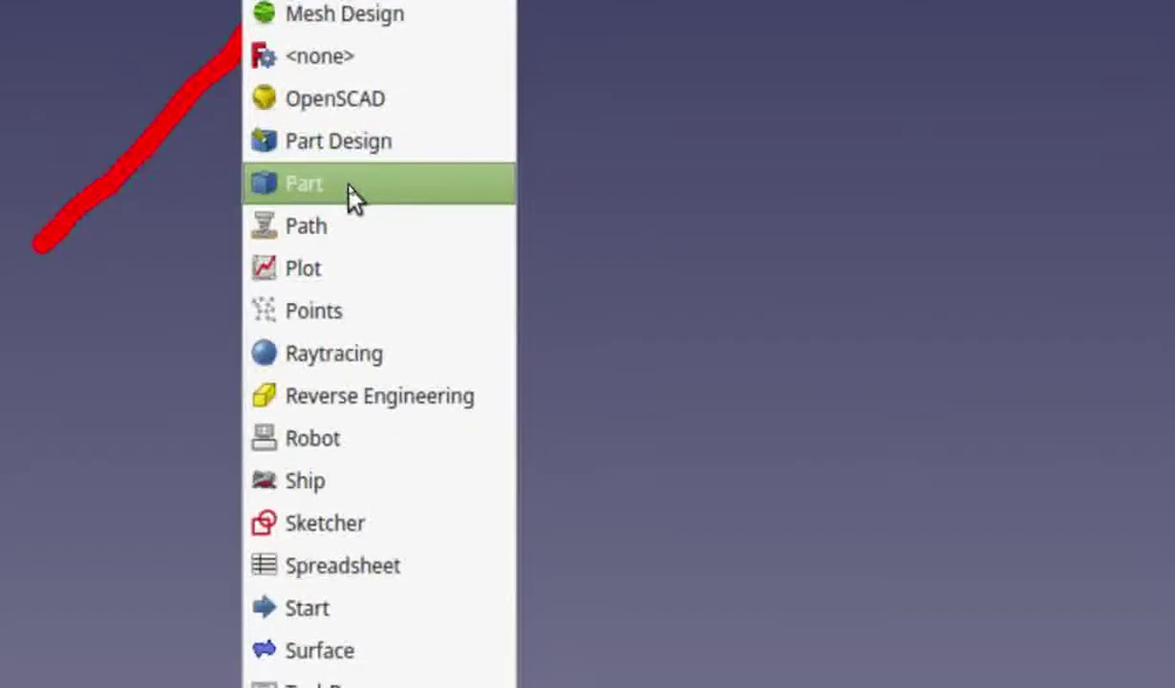
{"action": "left_click", "coordinate": [349, 191]}
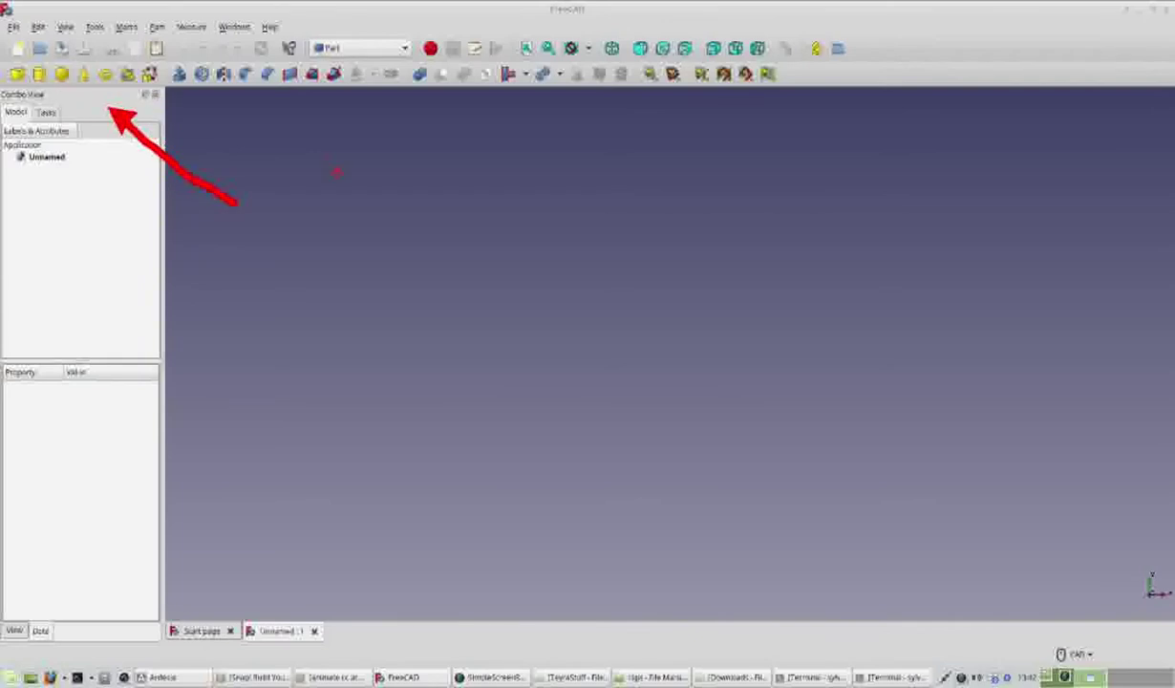
{"action": "left_click_drag", "start_coordinate": [279, 99], "coordinate": [461, 196]}
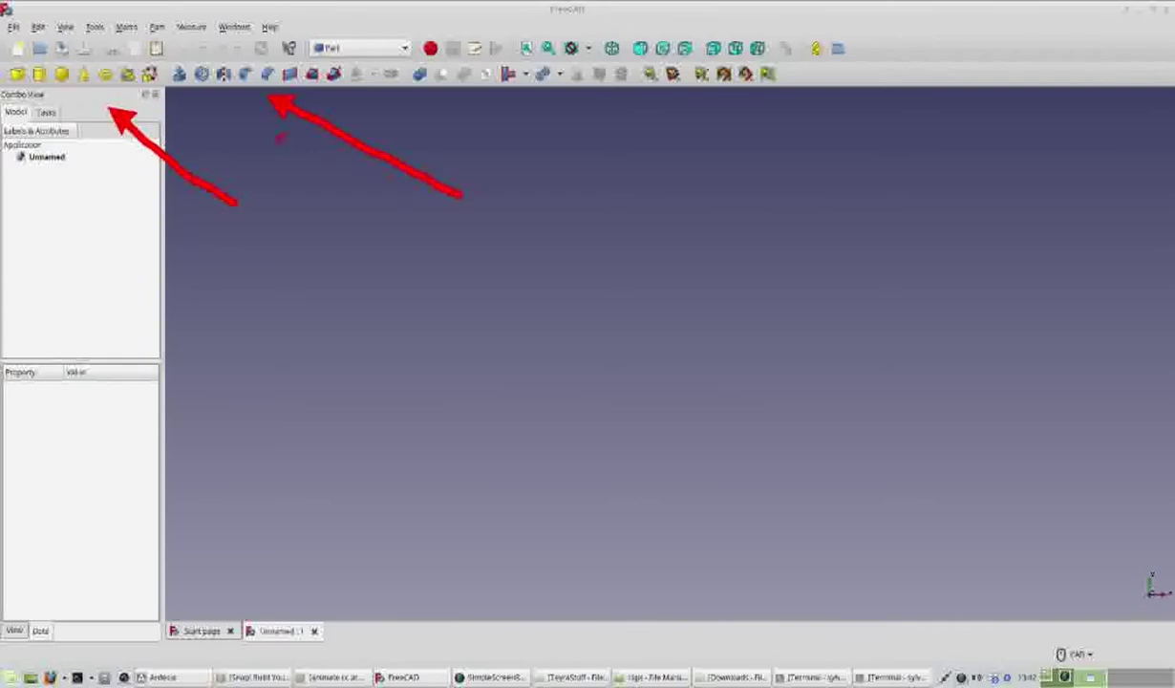
{"action": "left_click_drag", "start_coordinate": [571, 156], "coordinate": [490, 101]}
{"action": "left_click_drag", "start_coordinate": [844, 171], "coordinate": [729, 123]}
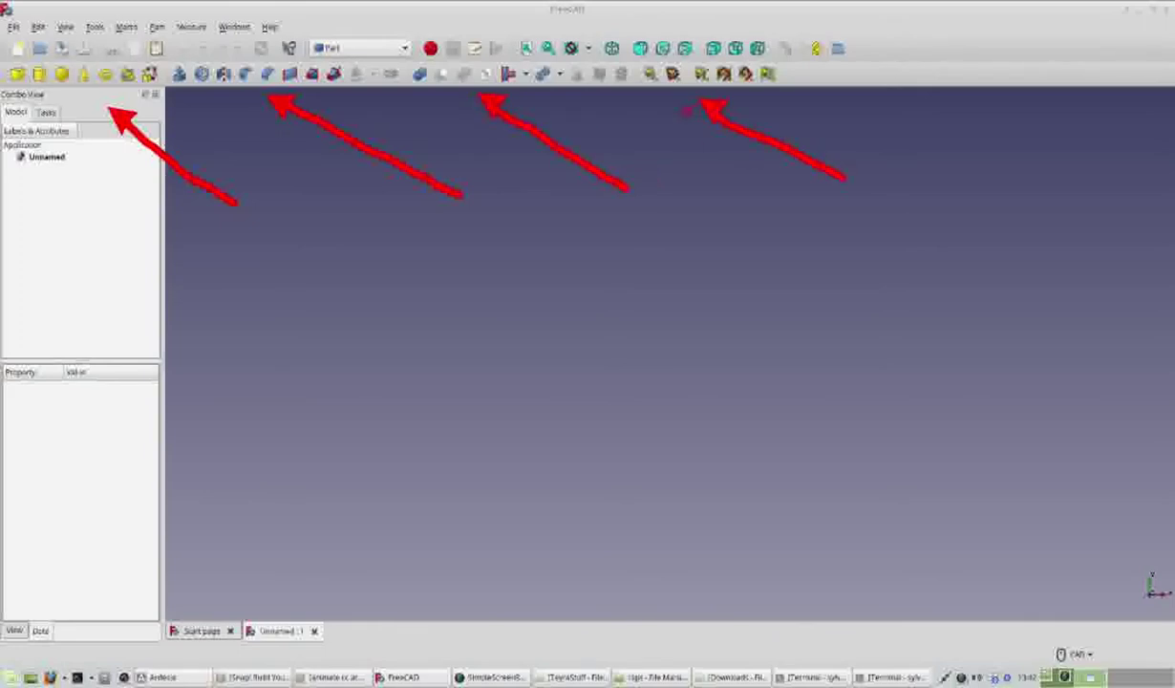
{"action": "key", "text": "Escape"}
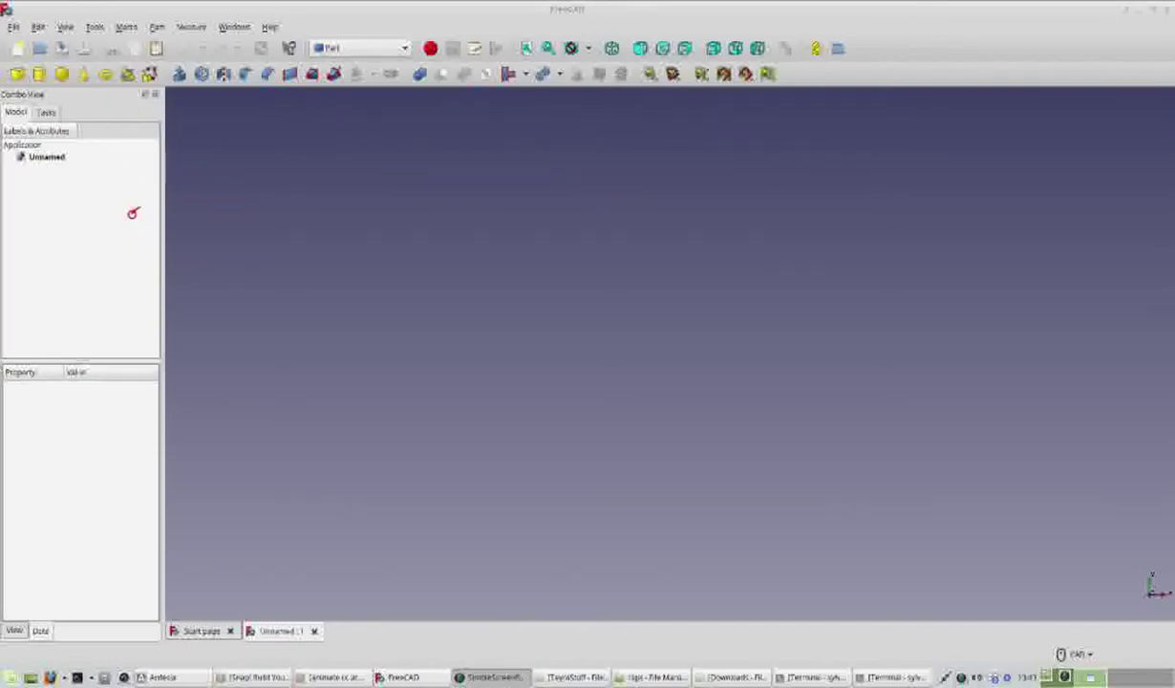
{"action": "left_click_drag", "start_coordinate": [133, 213], "coordinate": [68, 85]}
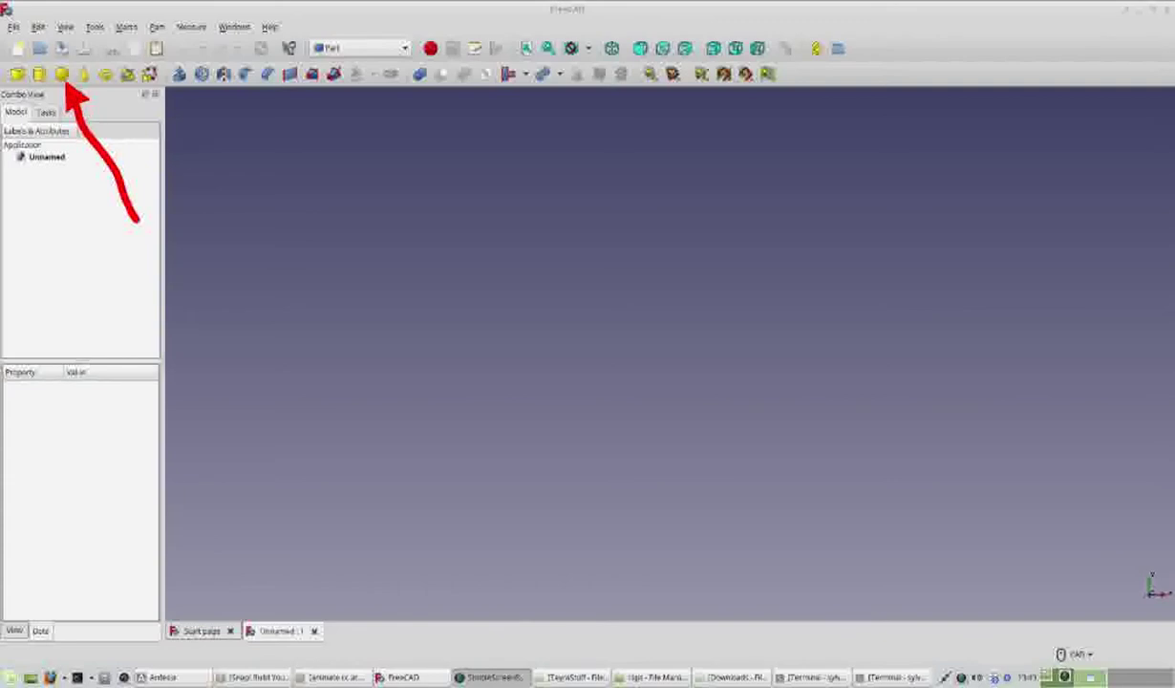
{"action": "left_click_drag", "start_coordinate": [52, 199], "coordinate": [36, 95]}
{"action": "left_click_drag", "start_coordinate": [122, 159], "coordinate": [99, 92]}
{"action": "mouse_move", "coordinate": [69, 157]}
{"action": "left_mouse_down"}
{"action": "mouse_move", "coordinate": [62, 88]}
{"action": "mouse_move", "coordinate": [43, 109]}
{"action": "left_mouse_up"}
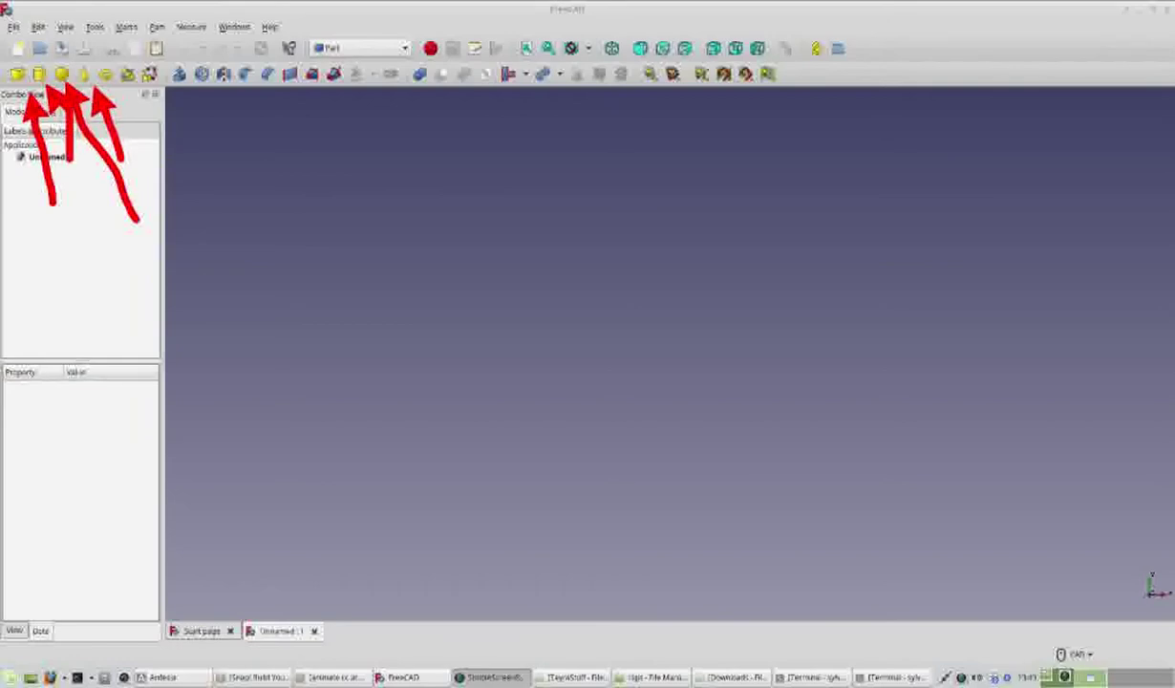
{"action": "key", "text": "shift+F9"}
{"action": "mouse_move", "coordinate": [91, 217]}
{"action": "left_mouse_down"}
{"action": "mouse_move", "coordinate": [92, 199]}
{"action": "mouse_move", "coordinate": [17, 88]}
{"action": "mouse_move", "coordinate": [6, 108]}
{"action": "left_mouse_up"}
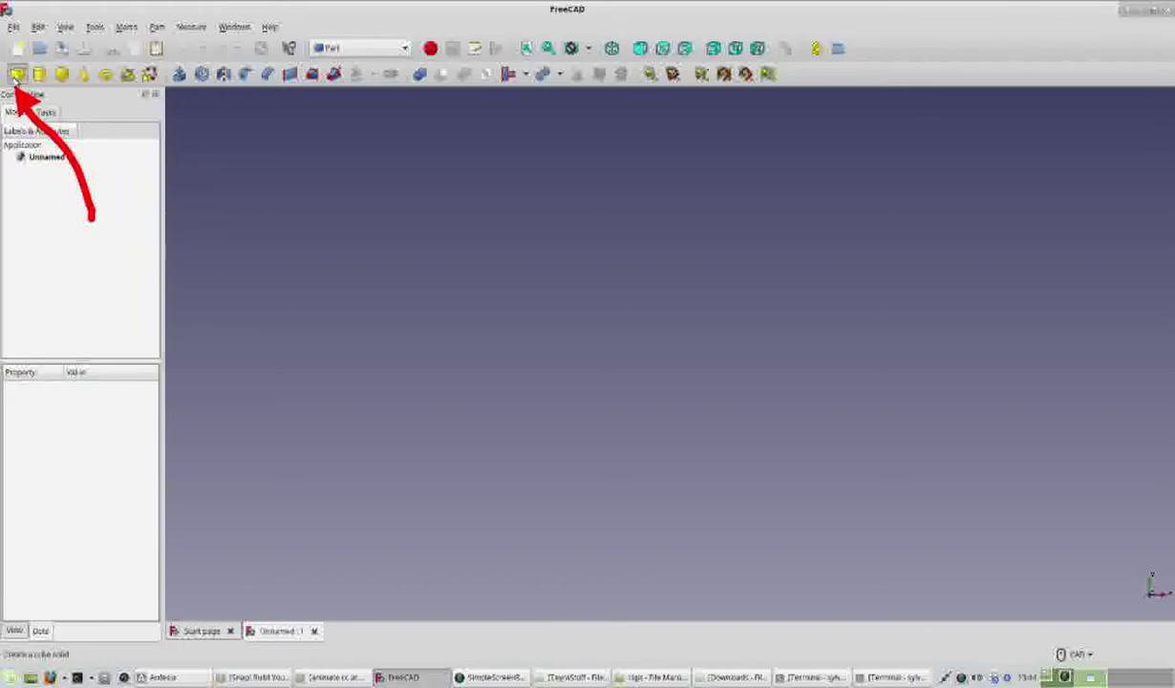
- Insert a Part Cube into the Unnamed document with the Box toolbar icon
{"action": "left_click", "coordinate": [16, 75]}
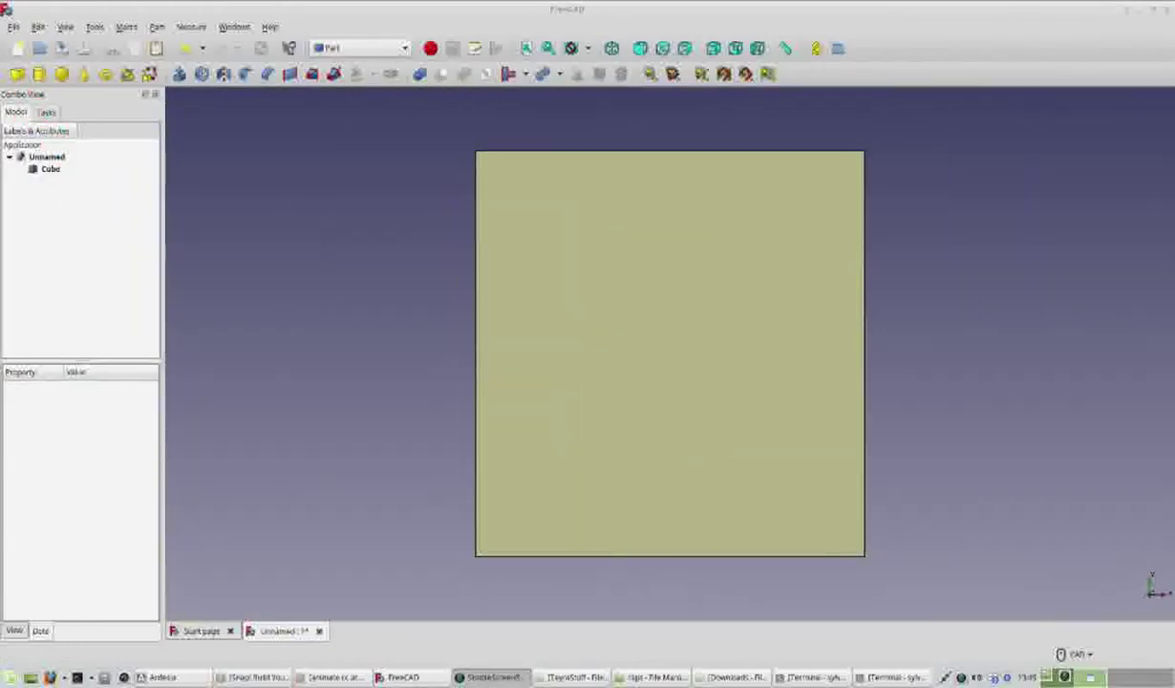
{"action": "left_click_drag", "start_coordinate": [270, 254], "coordinate": [467, 259]}
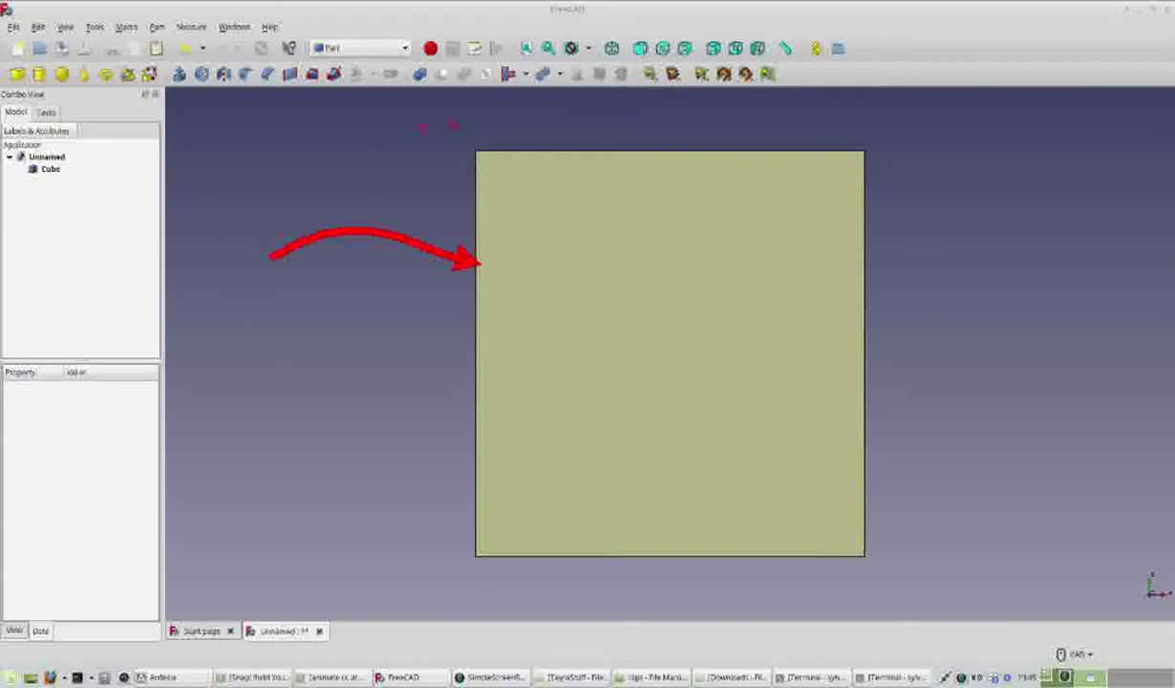
{"action": "mouse_move", "coordinate": [538, 101]}
{"action": "left_mouse_down"}
{"action": "mouse_move", "coordinate": [587, 75]}
{"action": "mouse_move", "coordinate": [613, 99]}
{"action": "mouse_move", "coordinate": [637, 75]}
{"action": "mouse_move", "coordinate": [666, 84]}
{"action": "mouse_move", "coordinate": [689, 61]}
{"action": "left_mouse_up"}
{"action": "mouse_move", "coordinate": [709, 103]}
{"action": "left_mouse_down"}
{"action": "mouse_move", "coordinate": [716, 67]}
{"action": "mouse_move", "coordinate": [744, 82]}
{"action": "mouse_move", "coordinate": [739, 63]}
{"action": "mouse_move", "coordinate": [759, 59]}
{"action": "left_mouse_up"}
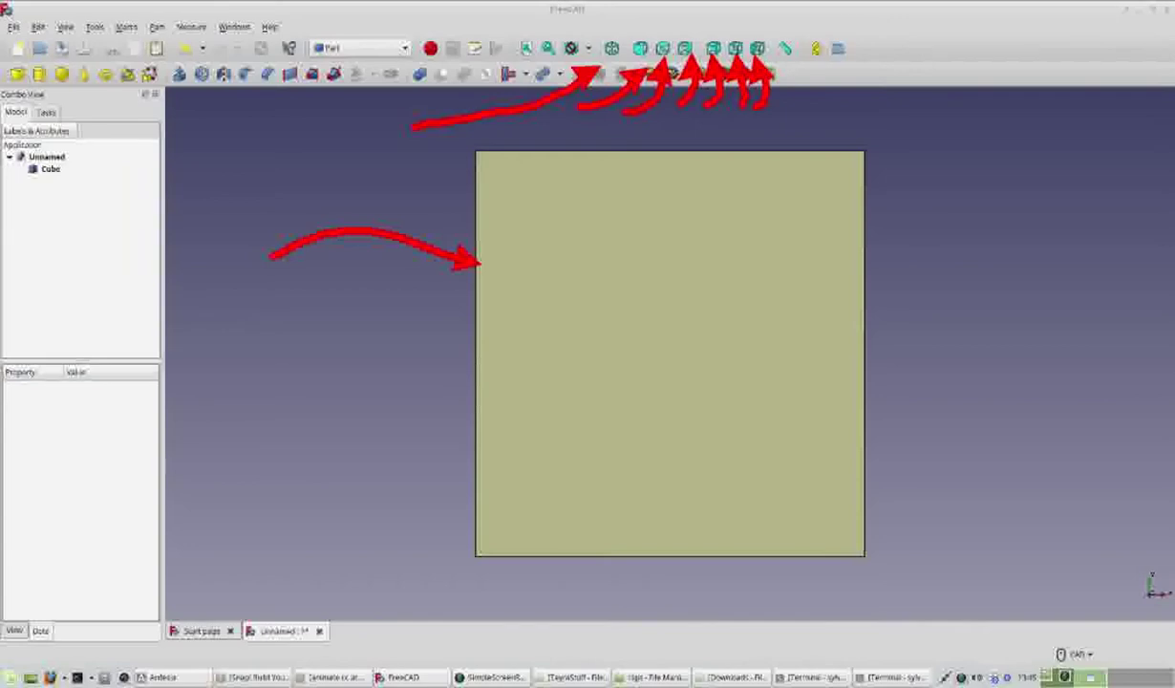
{"action": "key", "text": "shift+F9"}
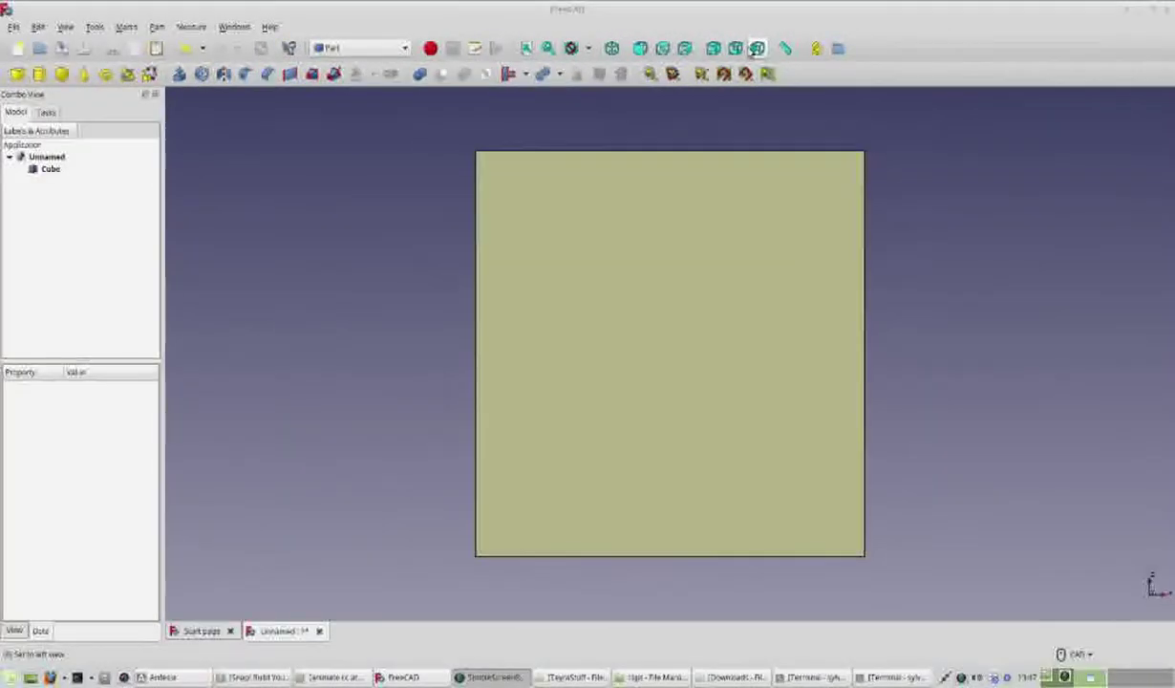
{"action": "left_click", "coordinate": [615, 52]}
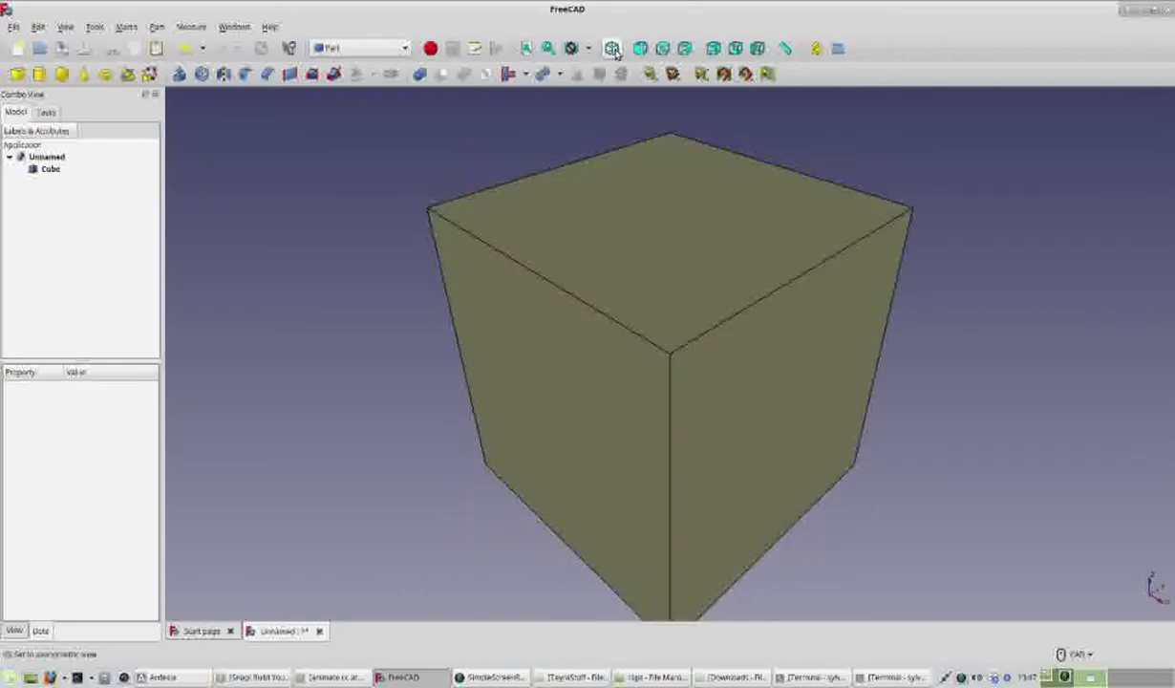
{"action": "left_click", "coordinate": [639, 51]}
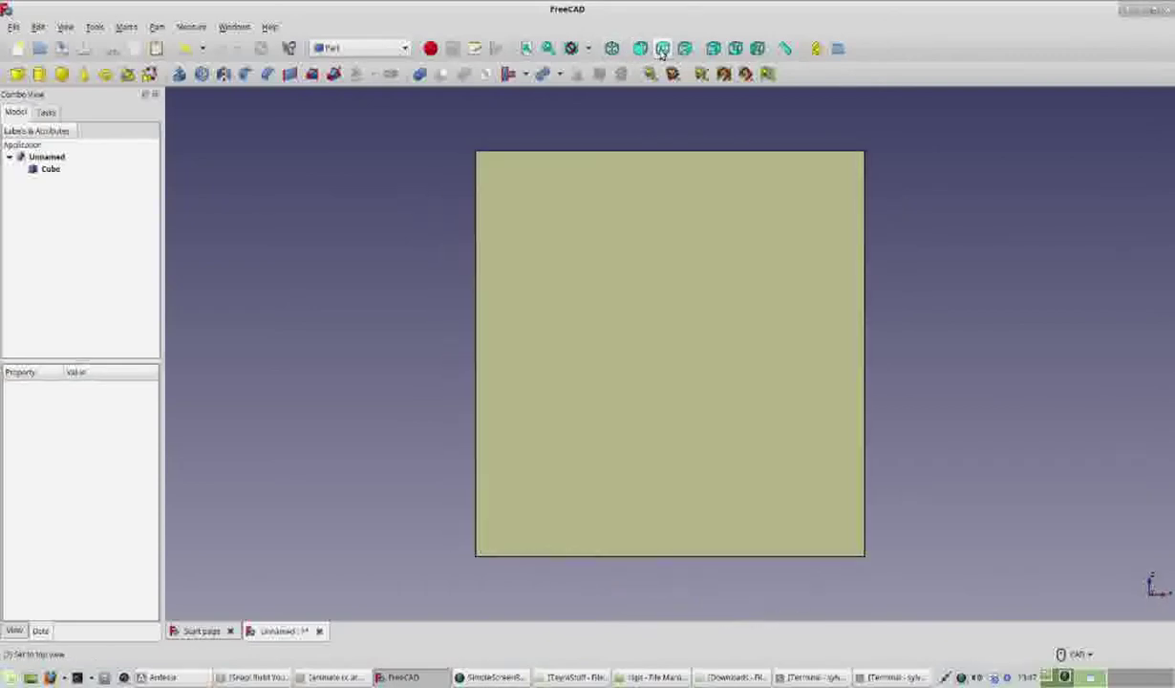
{"action": "left_click", "coordinate": [662, 49]}
{"action": "left_click", "coordinate": [684, 50]}
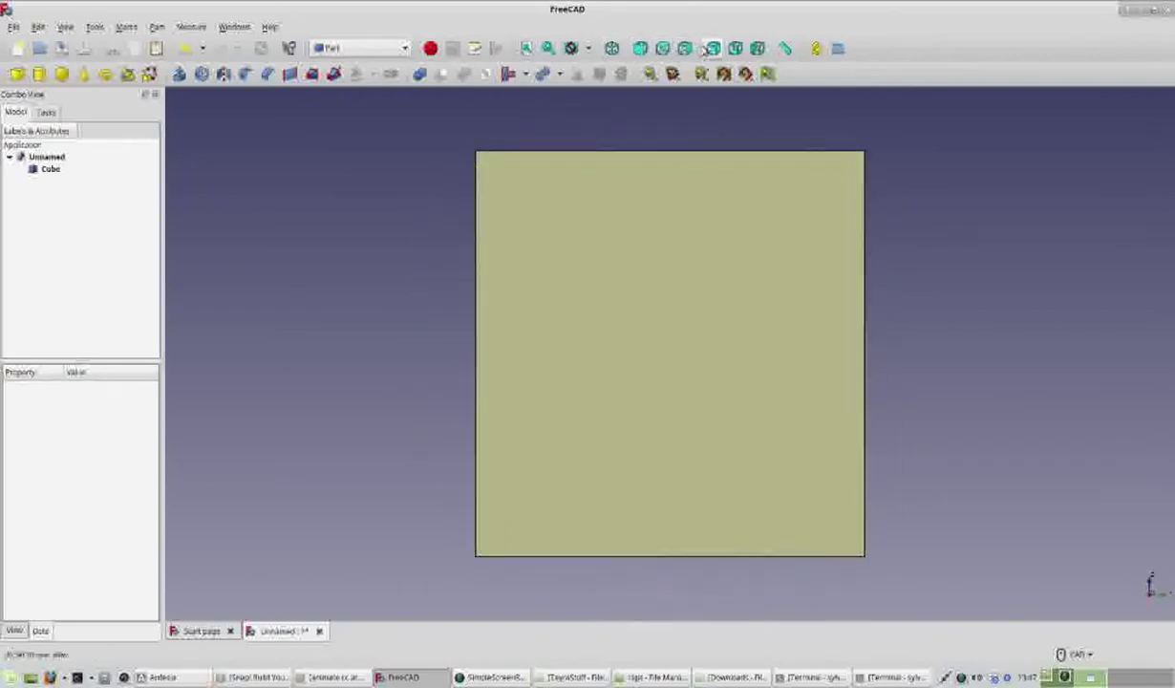
{"action": "left_click", "coordinate": [684, 50]}
{"action": "left_click", "coordinate": [731, 53]}
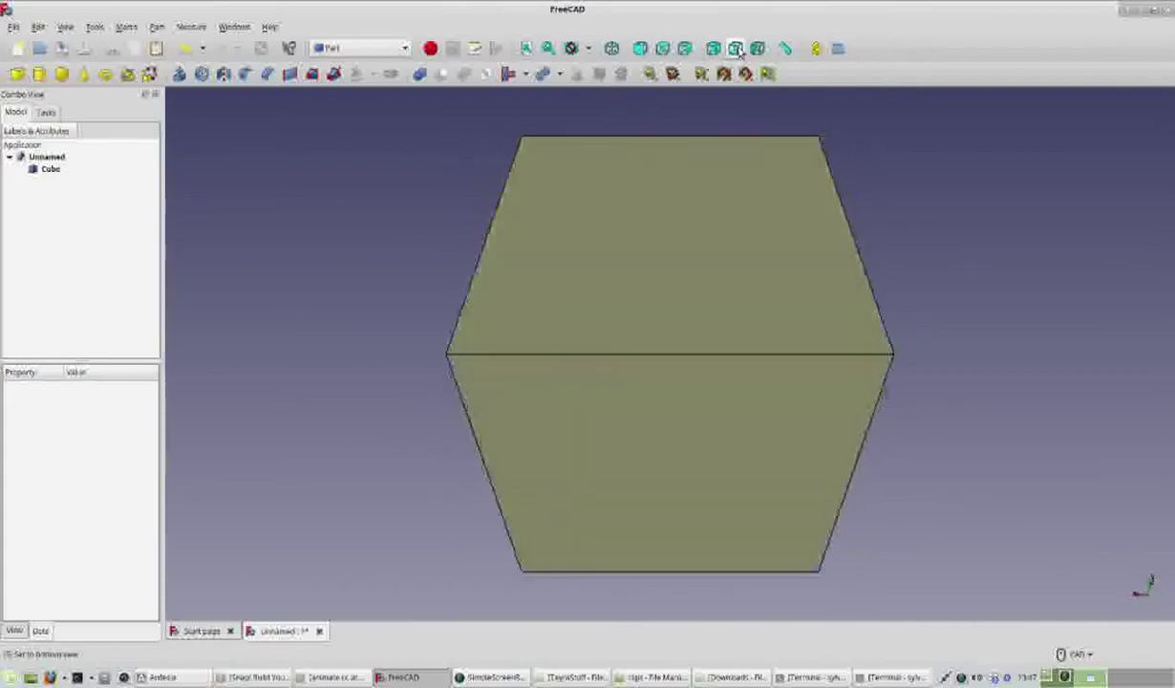
{"action": "left_click", "coordinate": [712, 50]}
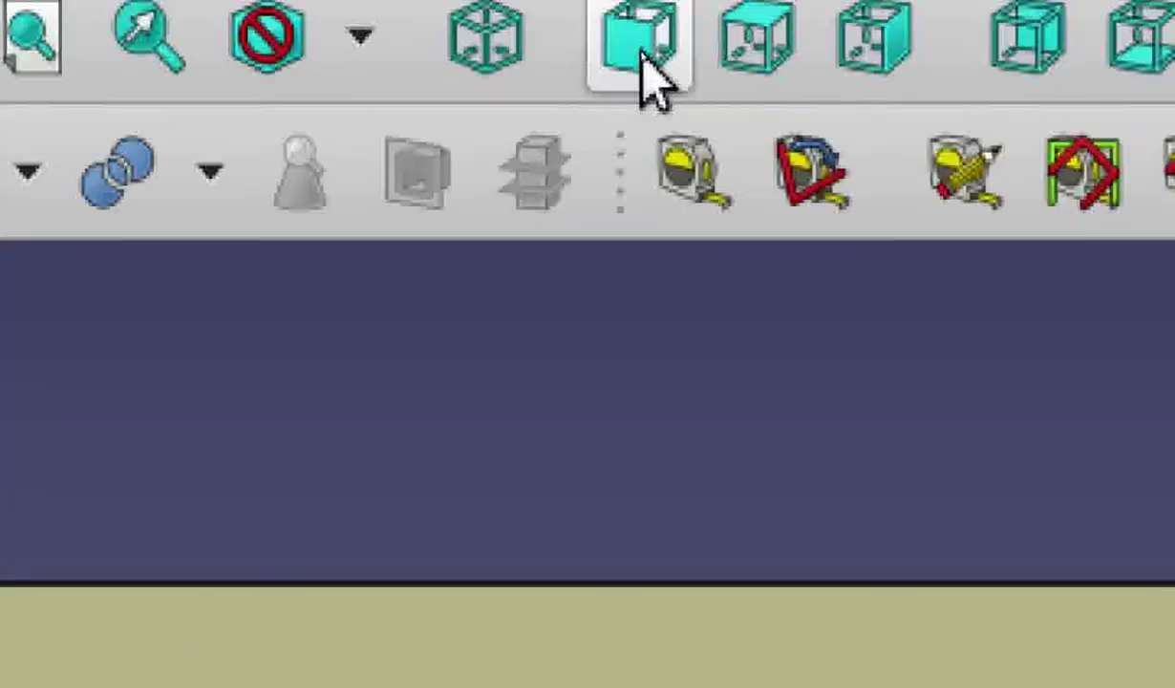
{"action": "left_click", "coordinate": [646, 70]}
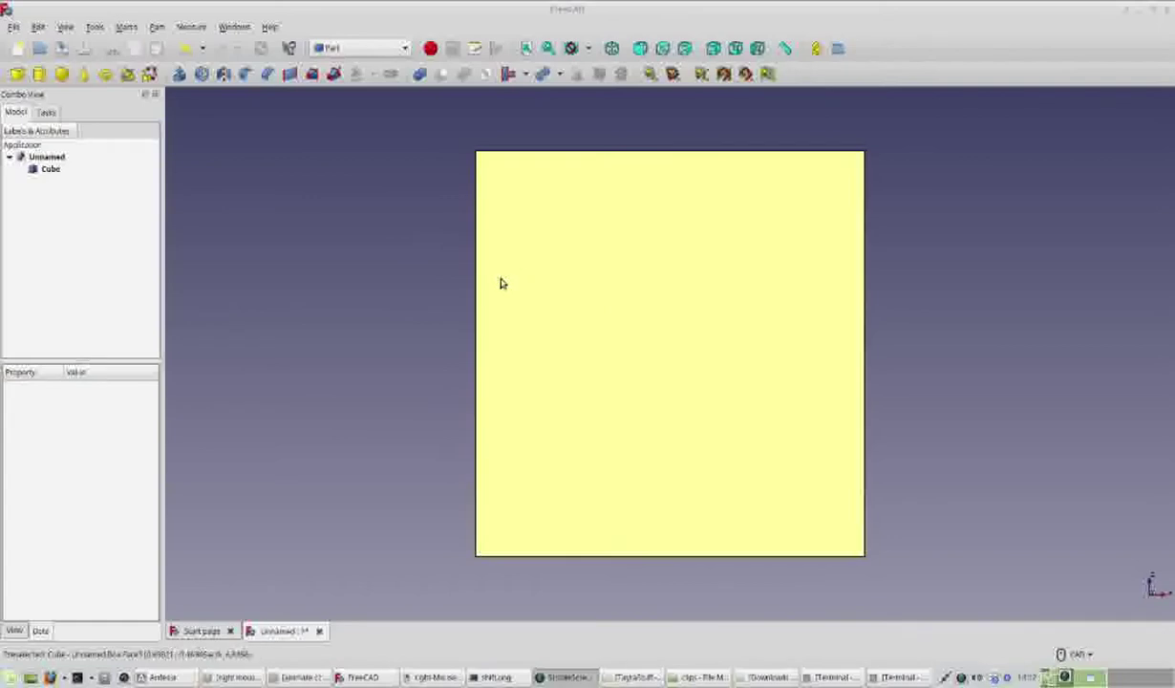
{"action": "left_click", "coordinate": [492, 676]}
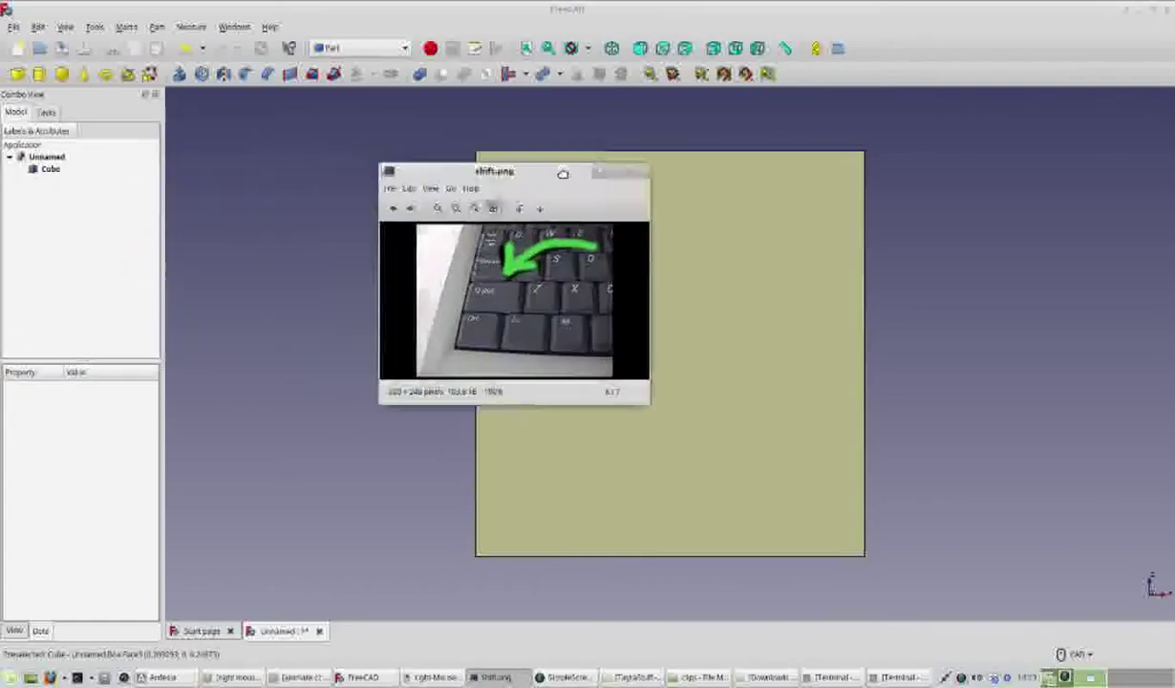
{"action": "left_click_drag", "start_coordinate": [564, 99], "coordinate": [619, 187]}
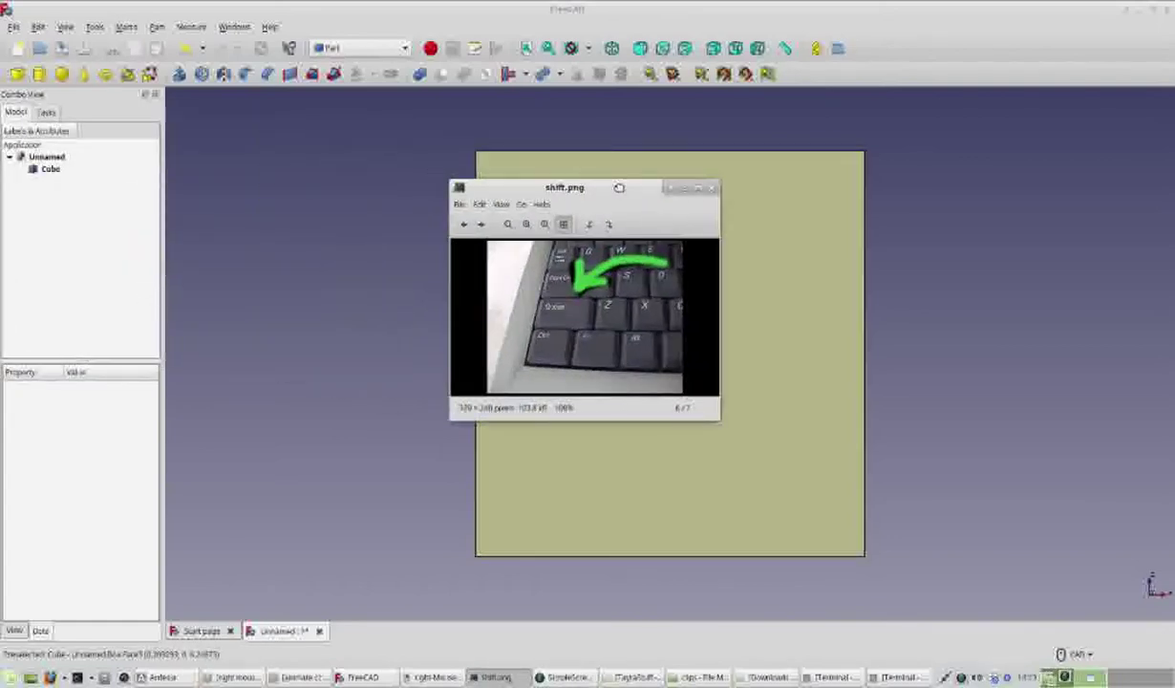
{"action": "left_click", "coordinate": [686, 187]}
{"action": "left_click", "coordinate": [427, 676]}
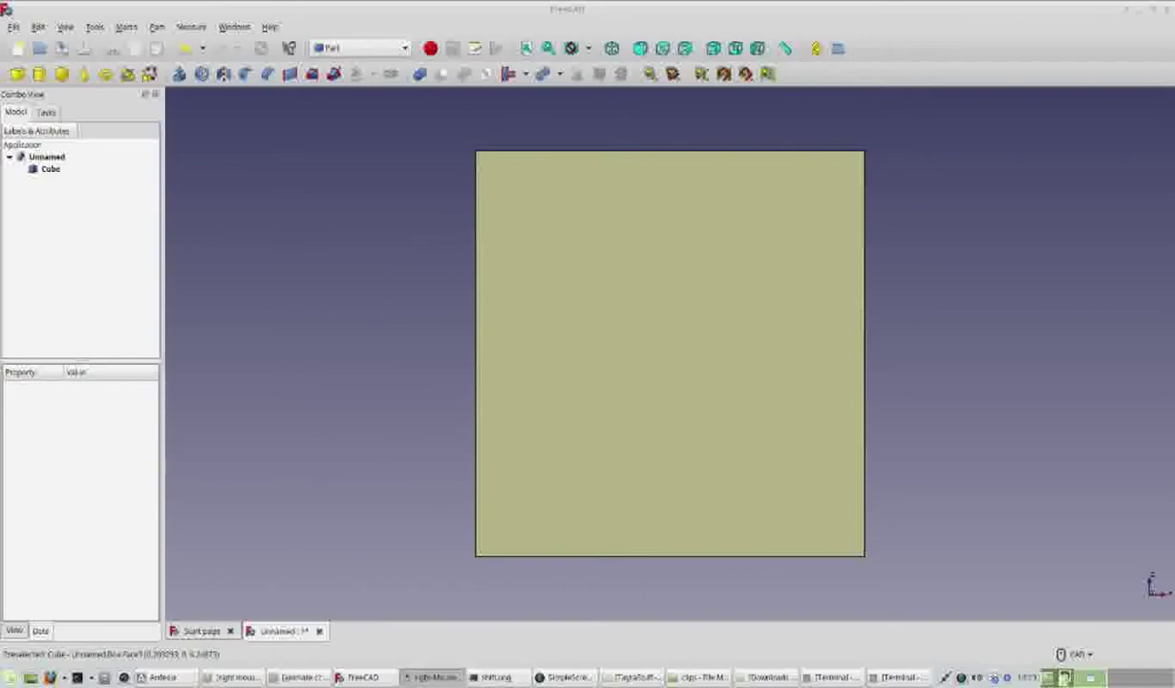
{"action": "left_click_drag", "start_coordinate": [475, 259], "coordinate": [643, 232]}
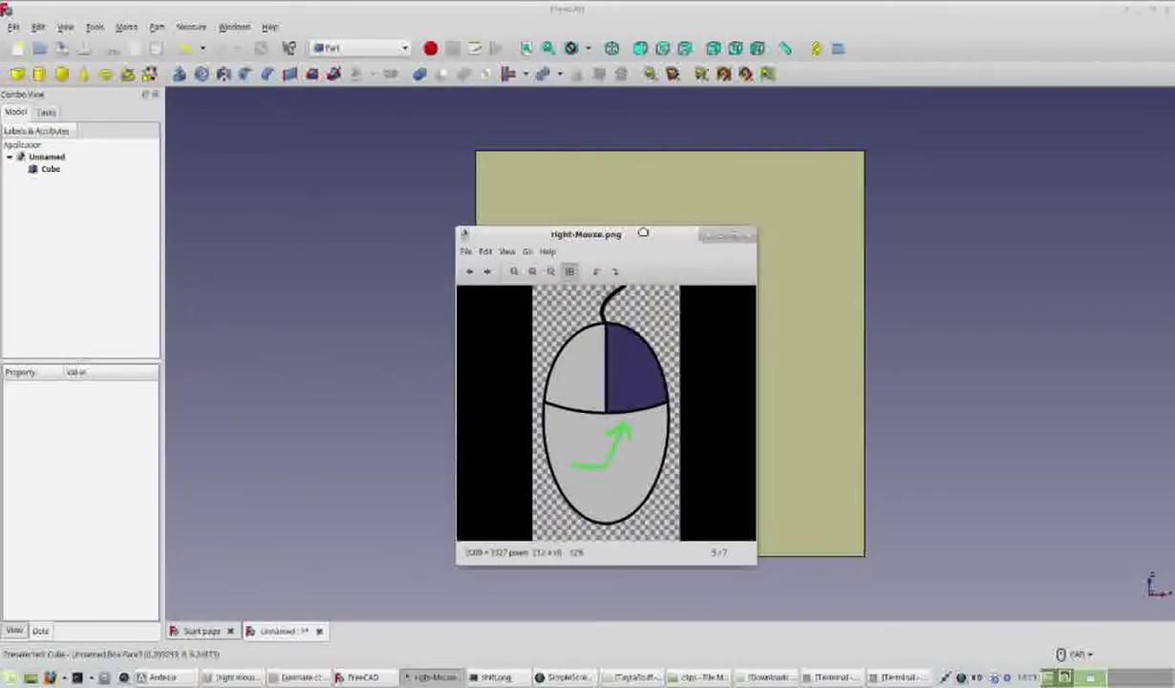
{"action": "left_click", "coordinate": [709, 235]}
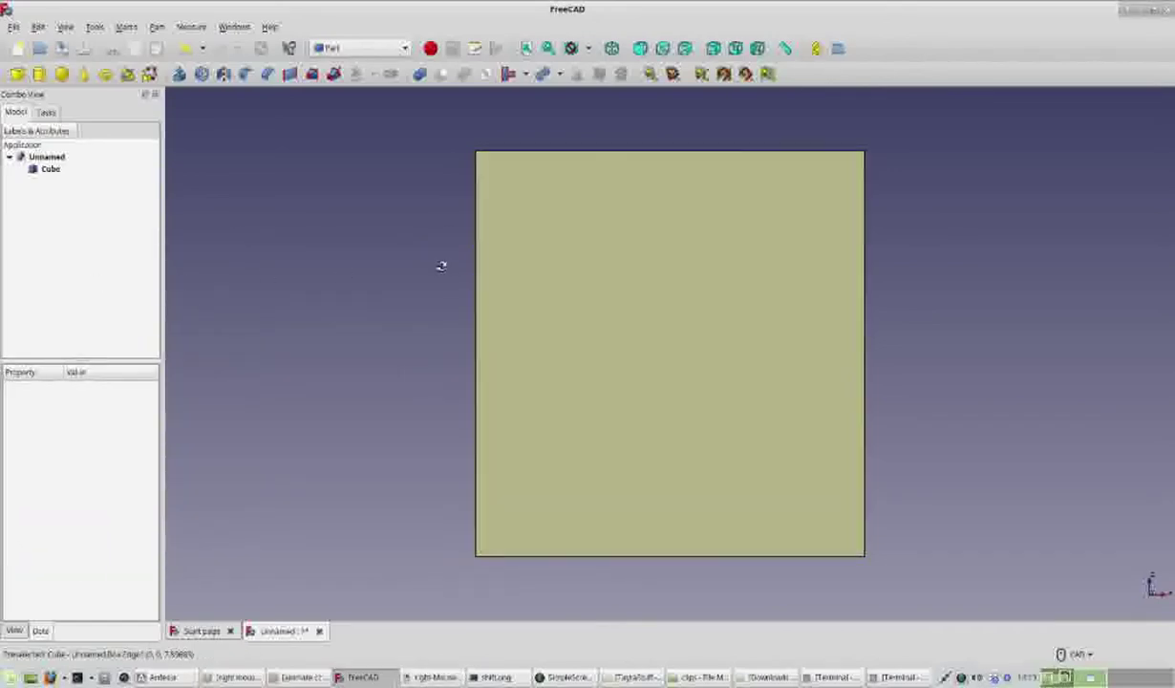
{"action": "middle_click_drag", "start_coordinate": [441, 266], "coordinate": [382, 350]}
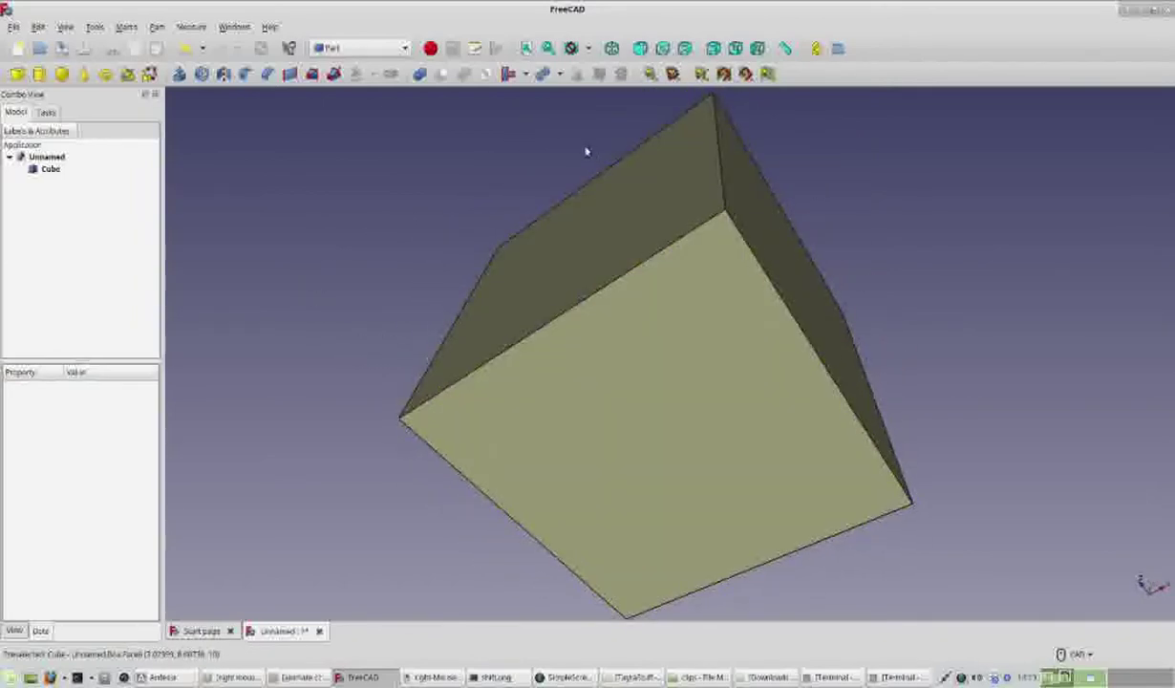
{"action": "left_click", "coordinate": [611, 47]}
{"action": "left_click", "coordinate": [640, 49]}
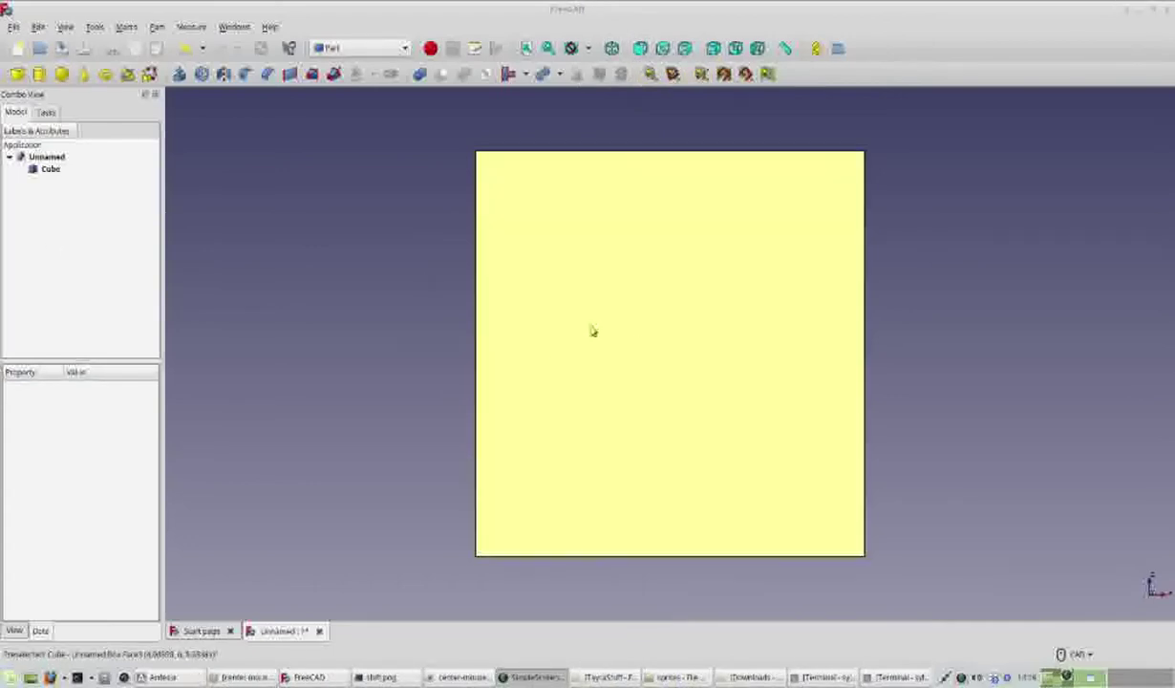
{"action": "left_click", "coordinate": [462, 676]}
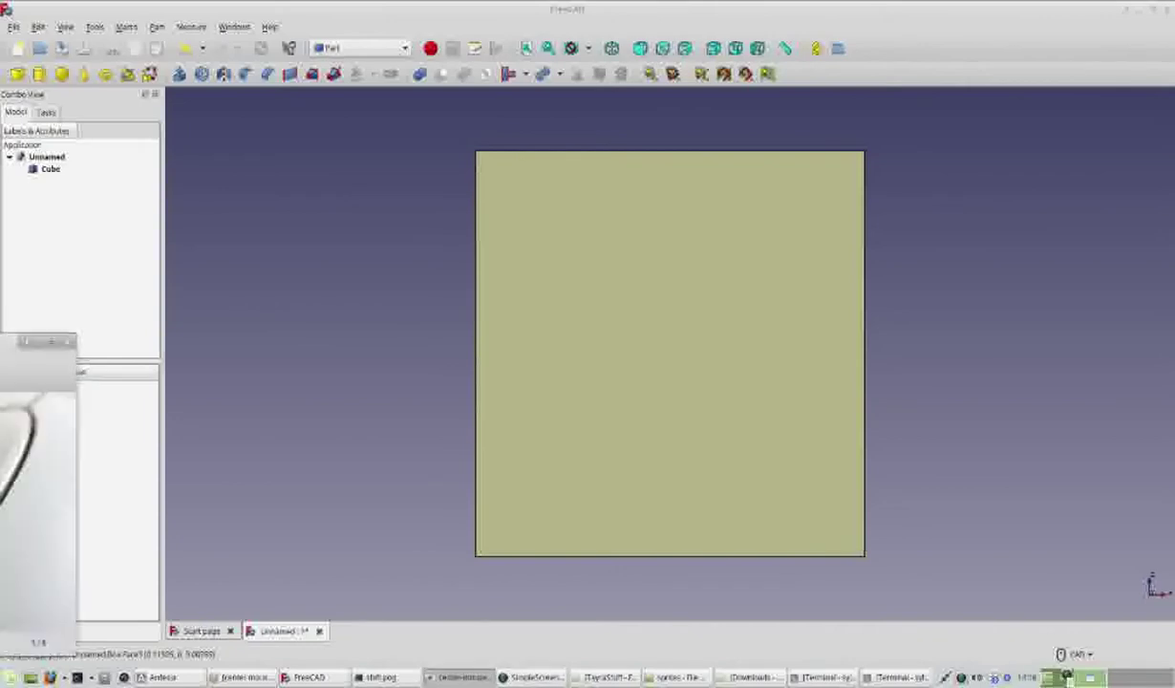
{"action": "left_click_drag", "start_coordinate": [721, 241], "coordinate": [723, 214]}
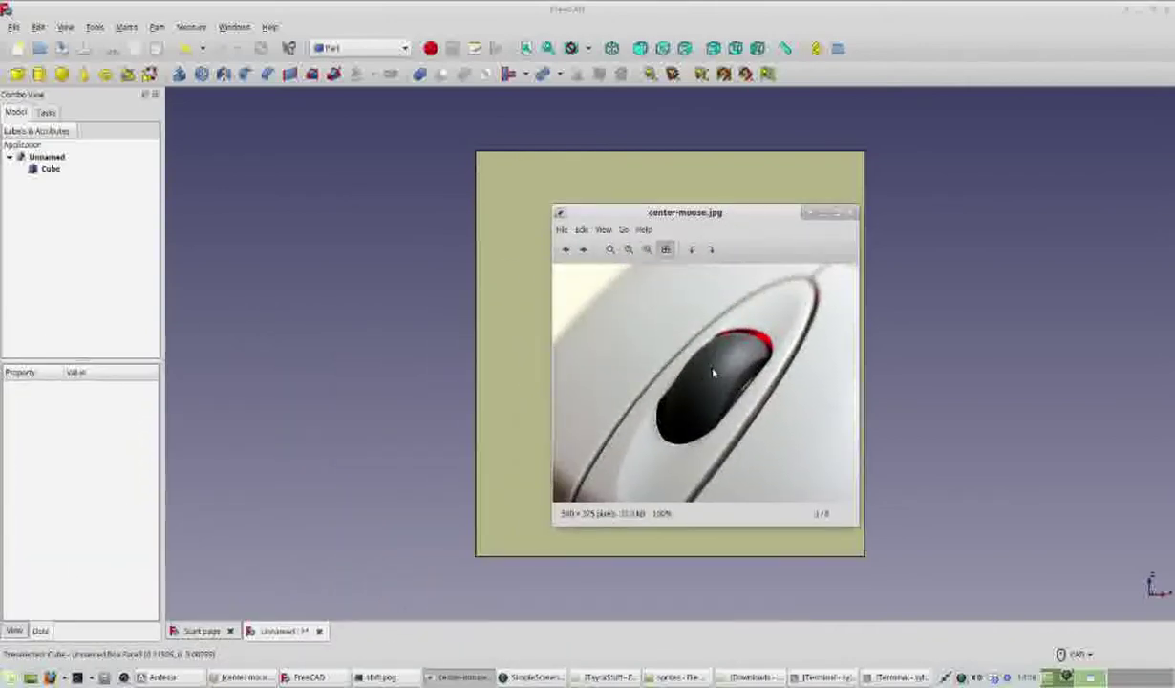
{"action": "left_click_drag", "start_coordinate": [732, 226], "coordinate": [57, 228]}
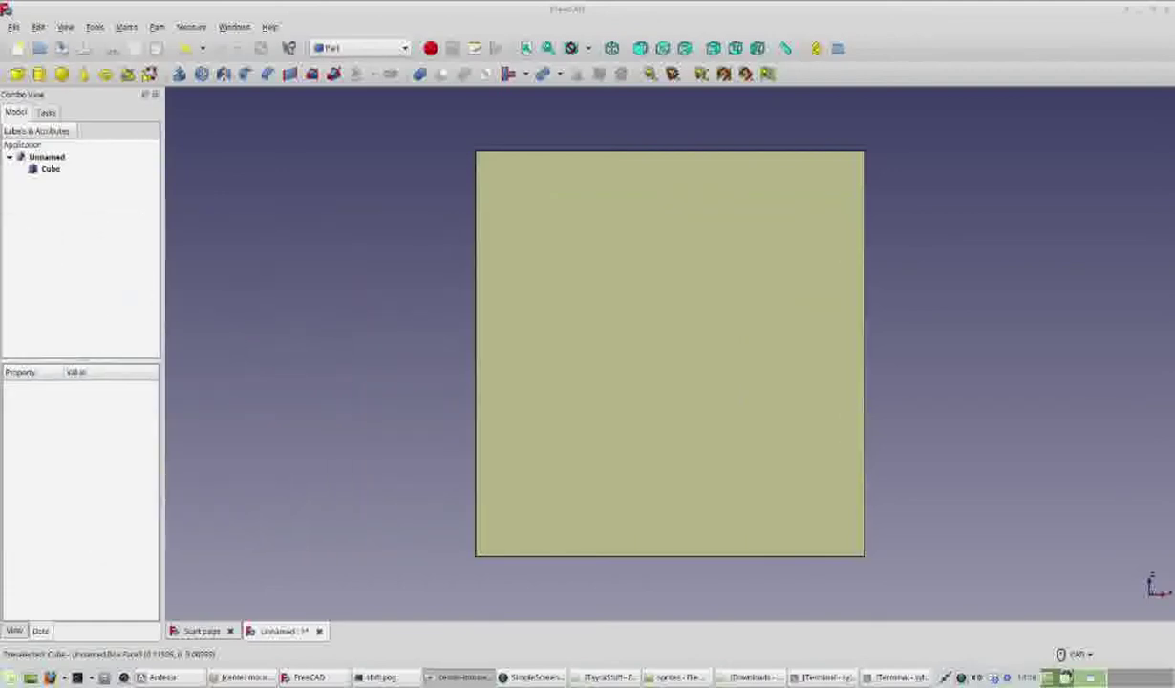
{"action": "middle_click_drag", "start_coordinate": [703, 307], "coordinate": [676, 307]}
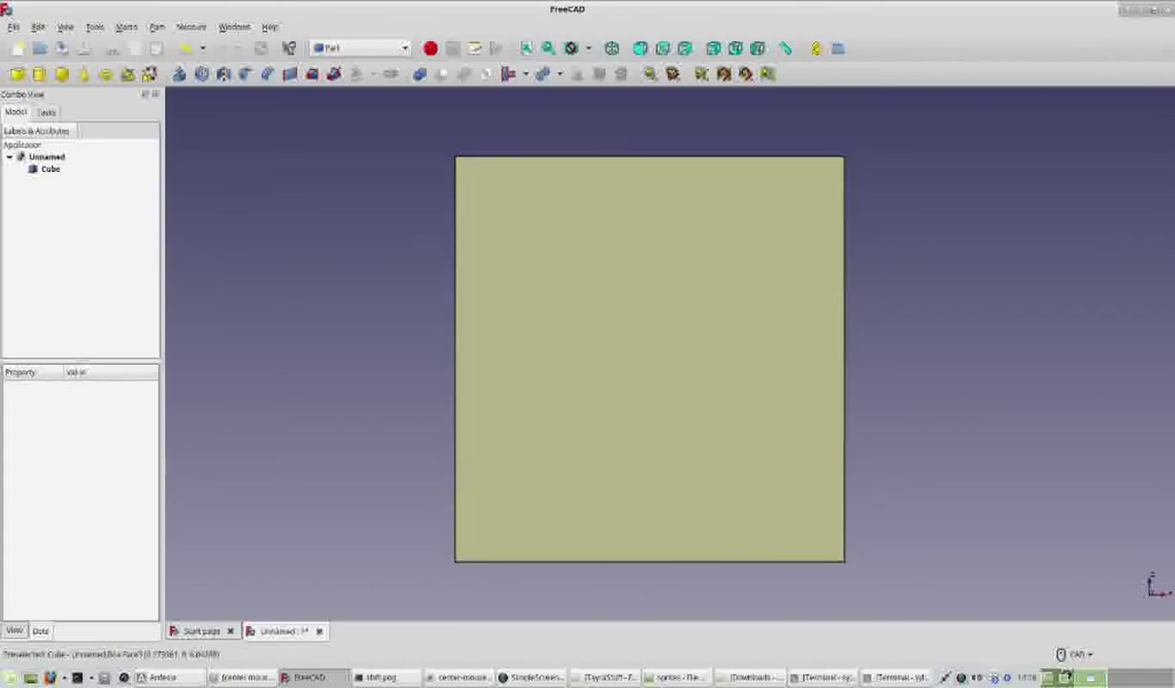
- Switch to the isometric view so the cube's top and two sides show
{"action": "middle_click_drag", "start_coordinate": [676, 306], "coordinate": [697, 301]}
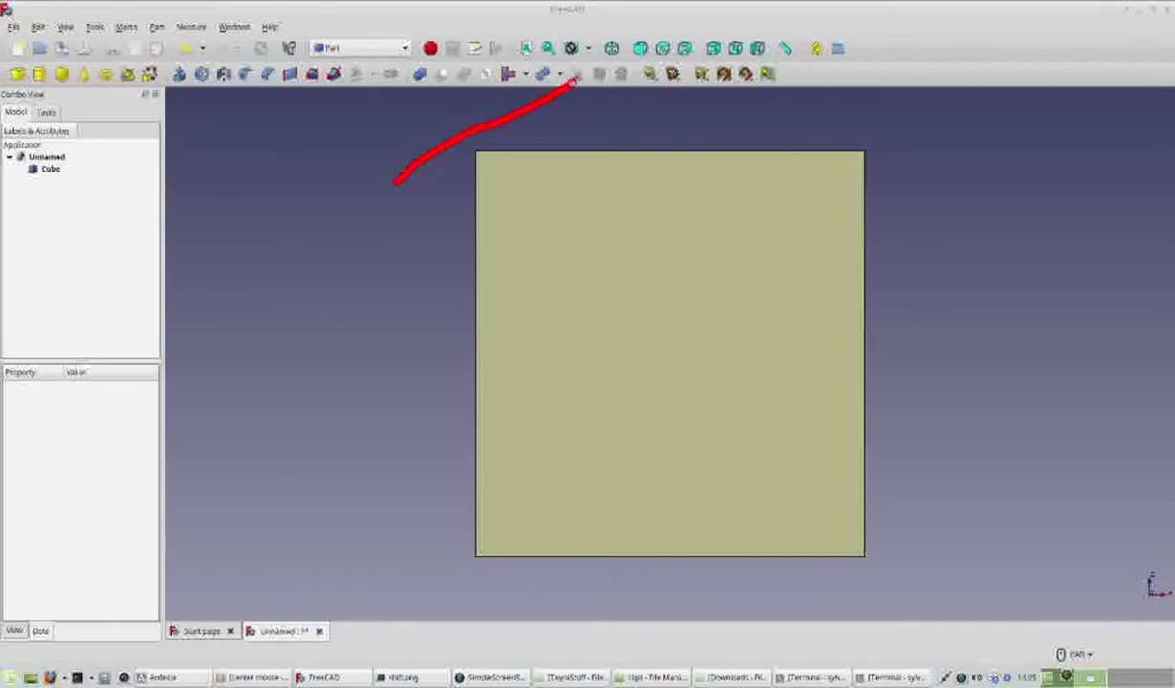
{"action": "left_click_drag", "start_coordinate": [571, 83], "coordinate": [589, 69]}
{"action": "left_click", "coordinate": [611, 48]}
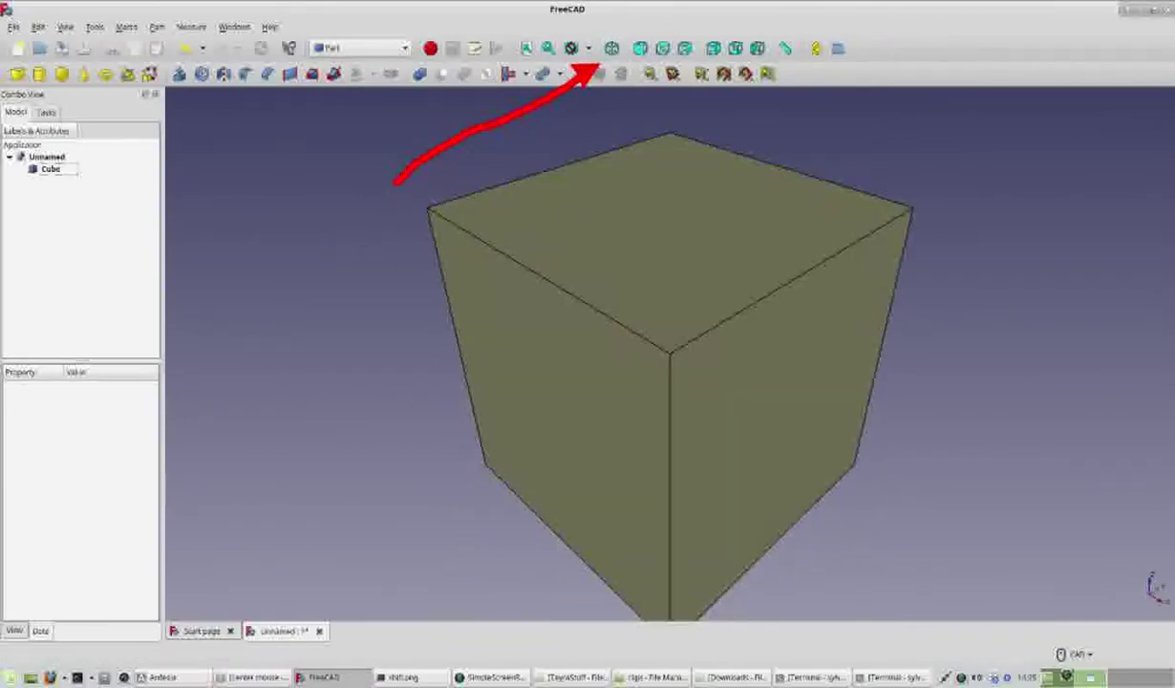
{"action": "left_click", "coordinate": [93, 268]}
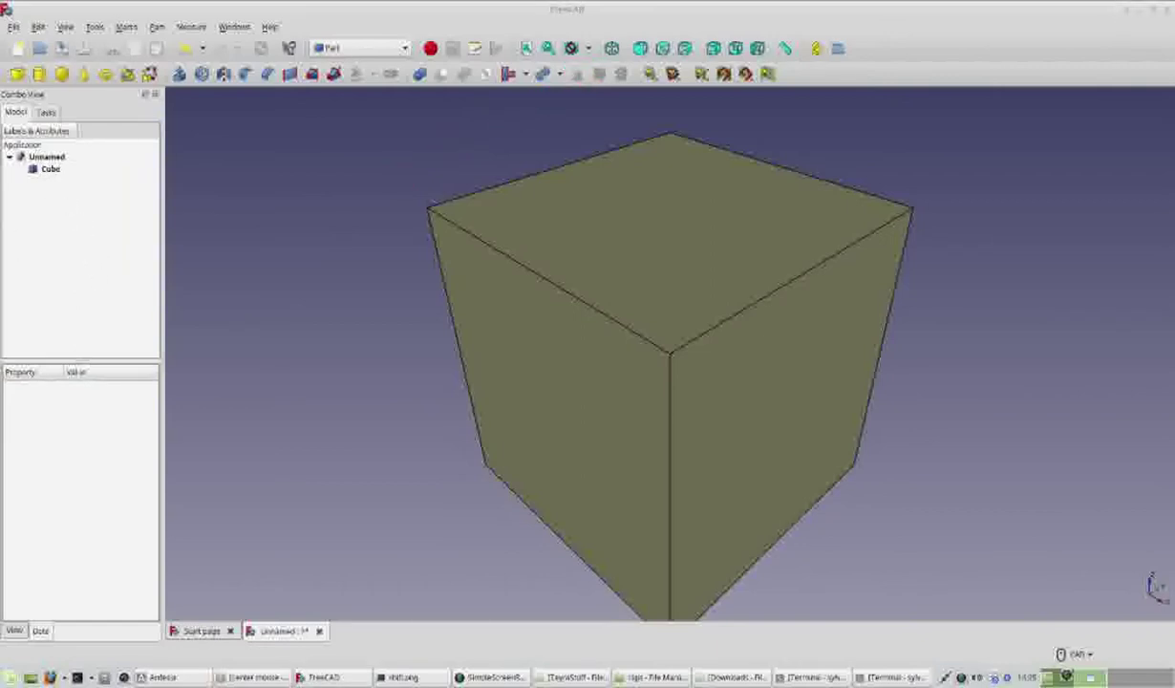
{"action": "left_click_drag", "start_coordinate": [88, 279], "coordinate": [50, 183]}
- Give the Cube Length 40 mm, Width 40 mm and Height 3 mm in its properties
{"action": "left_click", "coordinate": [50, 169]}
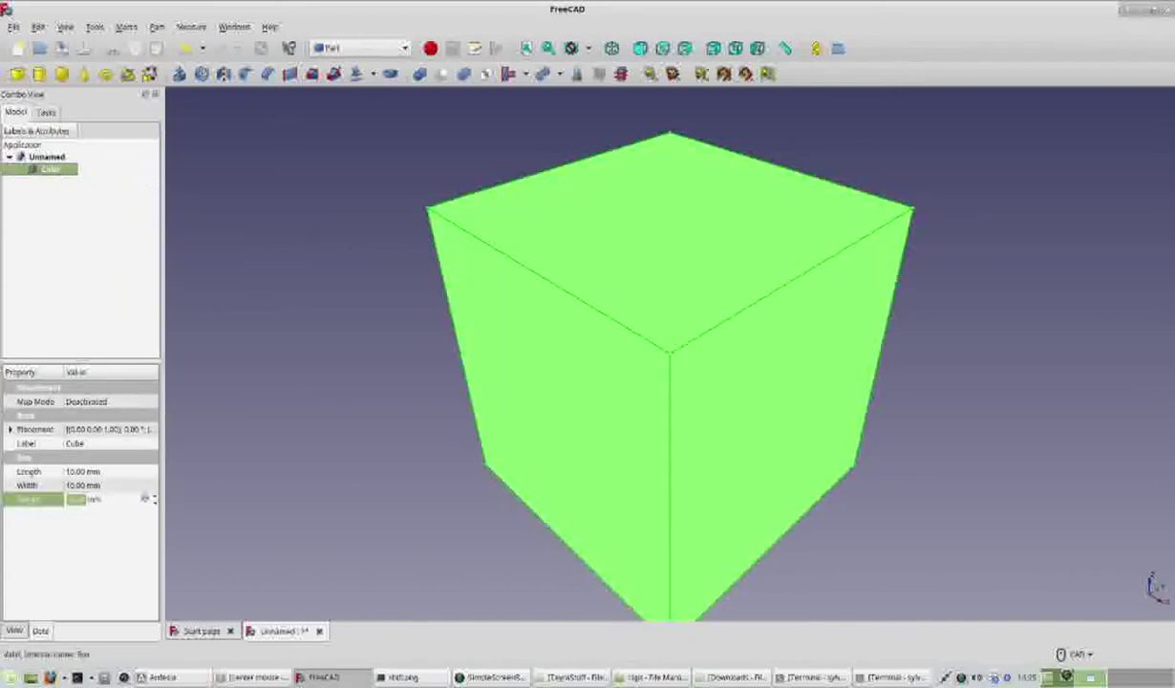
{"action": "left_click_drag", "start_coordinate": [86, 260], "coordinate": [67, 463]}
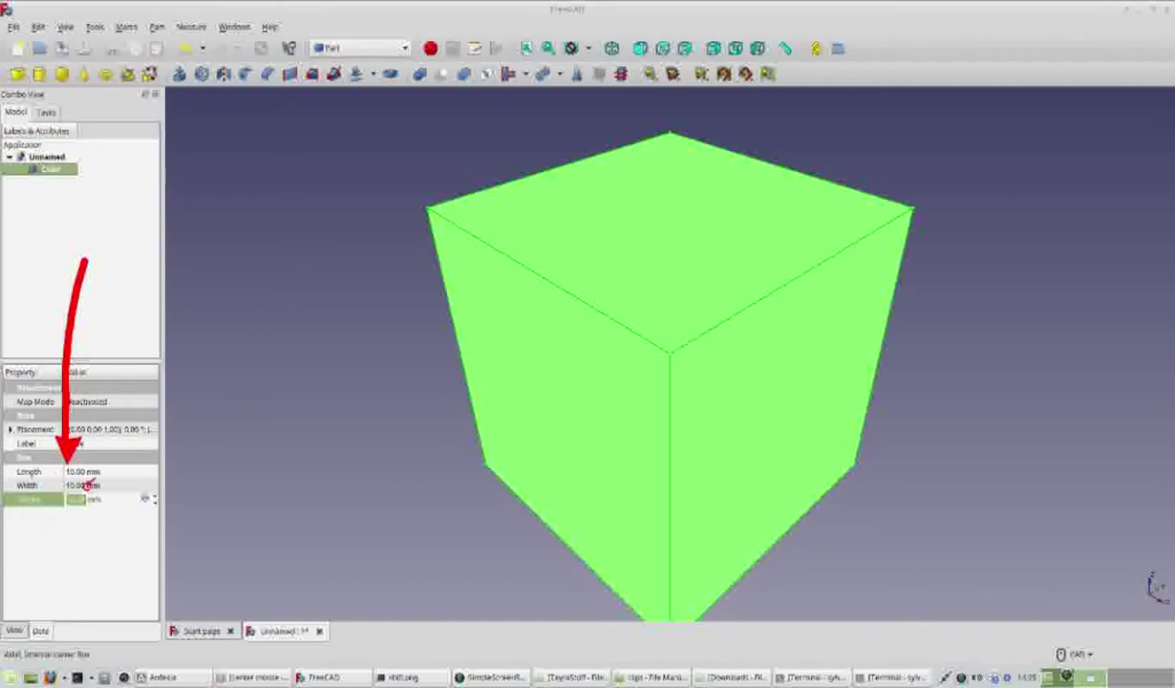
{"action": "mouse_move", "coordinate": [50, 523]}
{"action": "left_mouse_down"}
{"action": "mouse_move", "coordinate": [16, 573]}
{"action": "mouse_move", "coordinate": [13, 605]}
{"action": "left_mouse_up"}
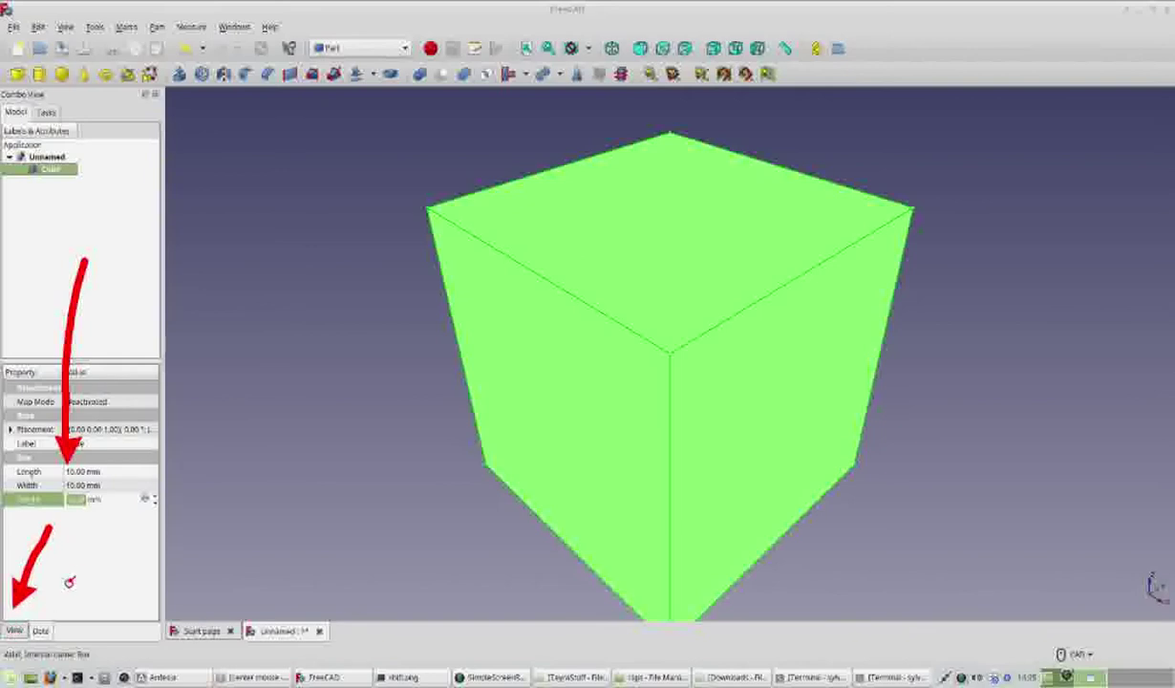
{"action": "left_click_drag", "start_coordinate": [91, 546], "coordinate": [44, 612]}
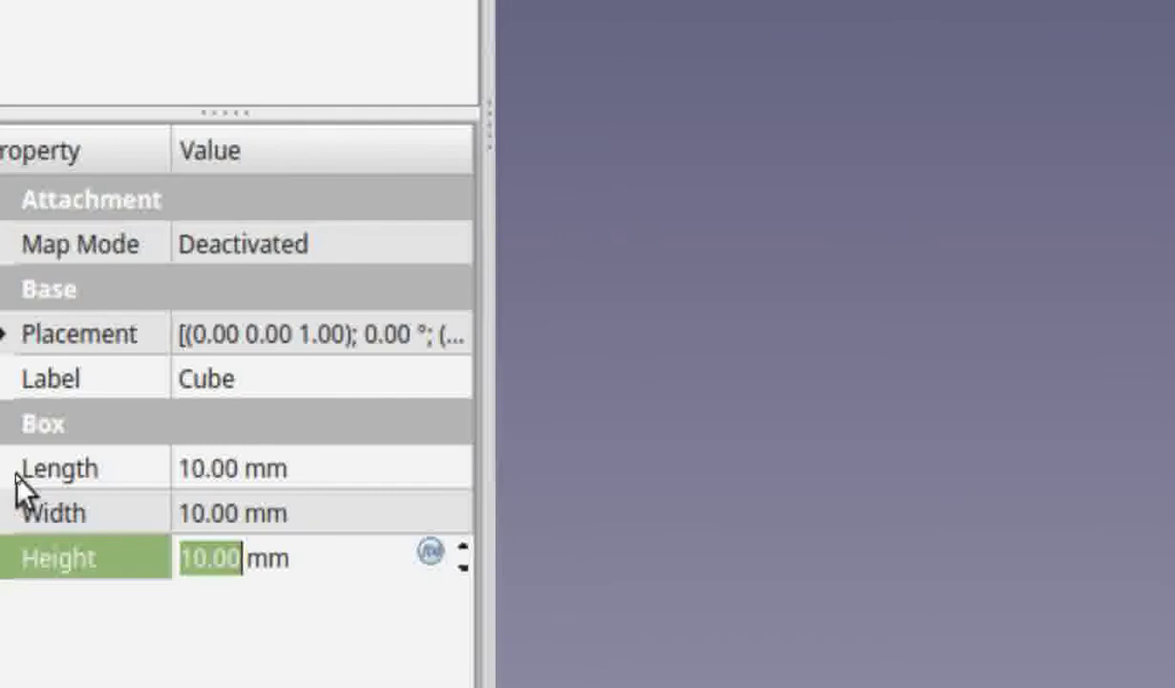
{"action": "left_click", "coordinate": [197, 478]}
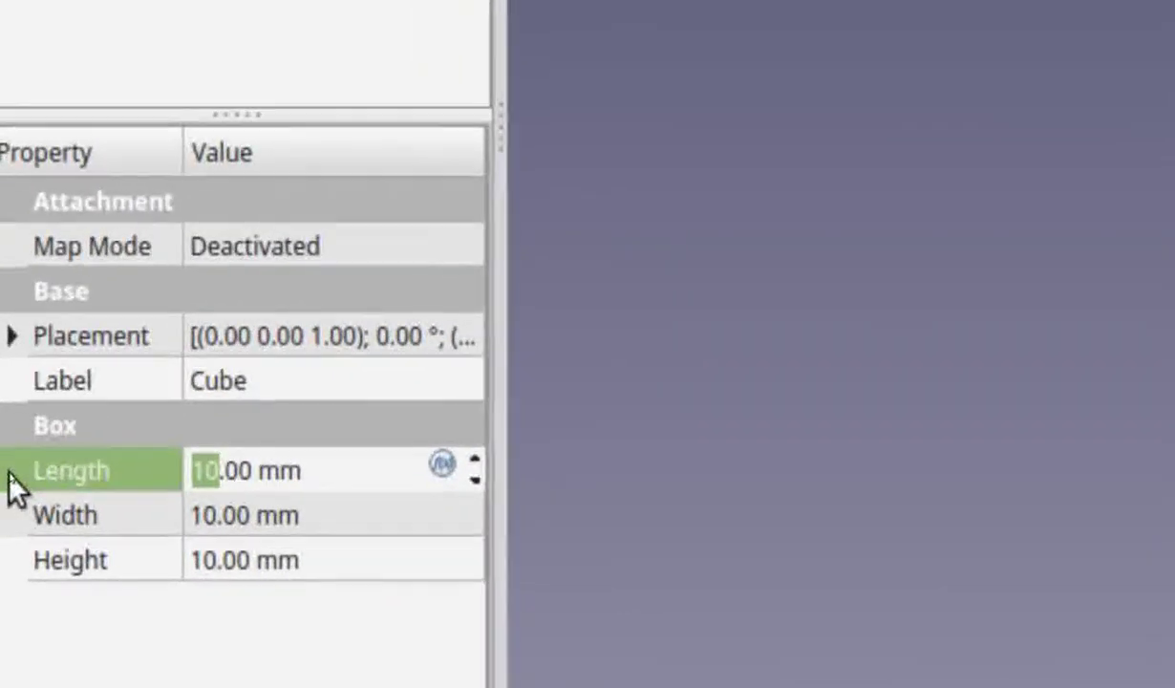
{"action": "type", "text": "40"}
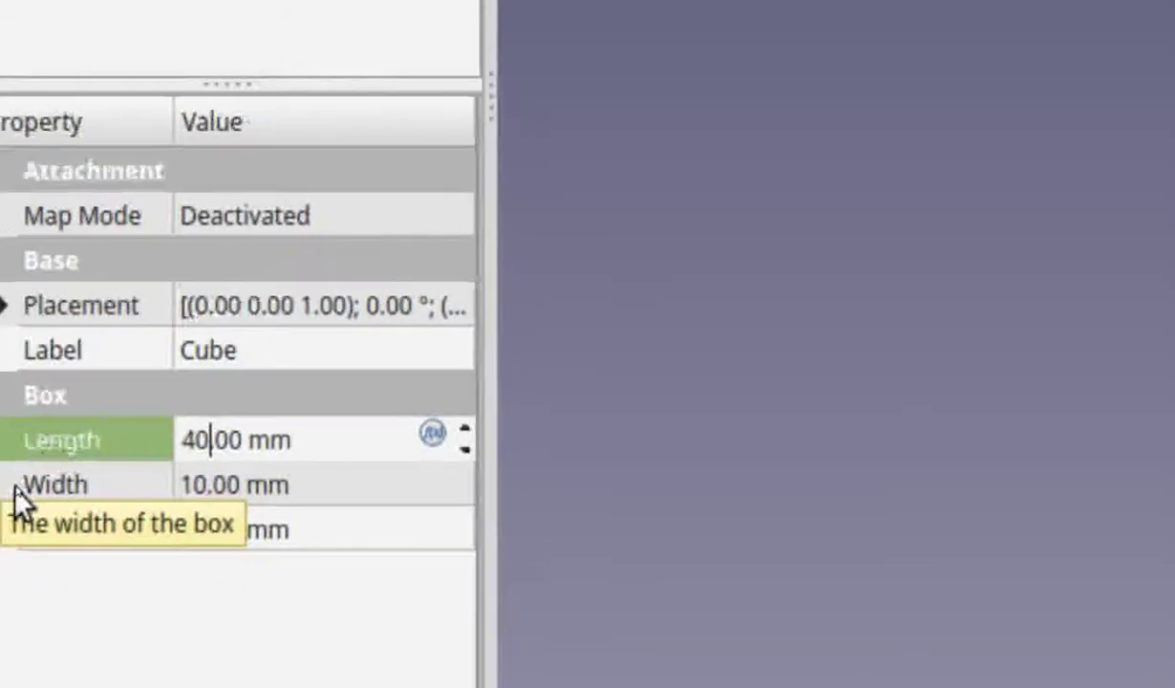
{"action": "left_click", "coordinate": [69, 485]}
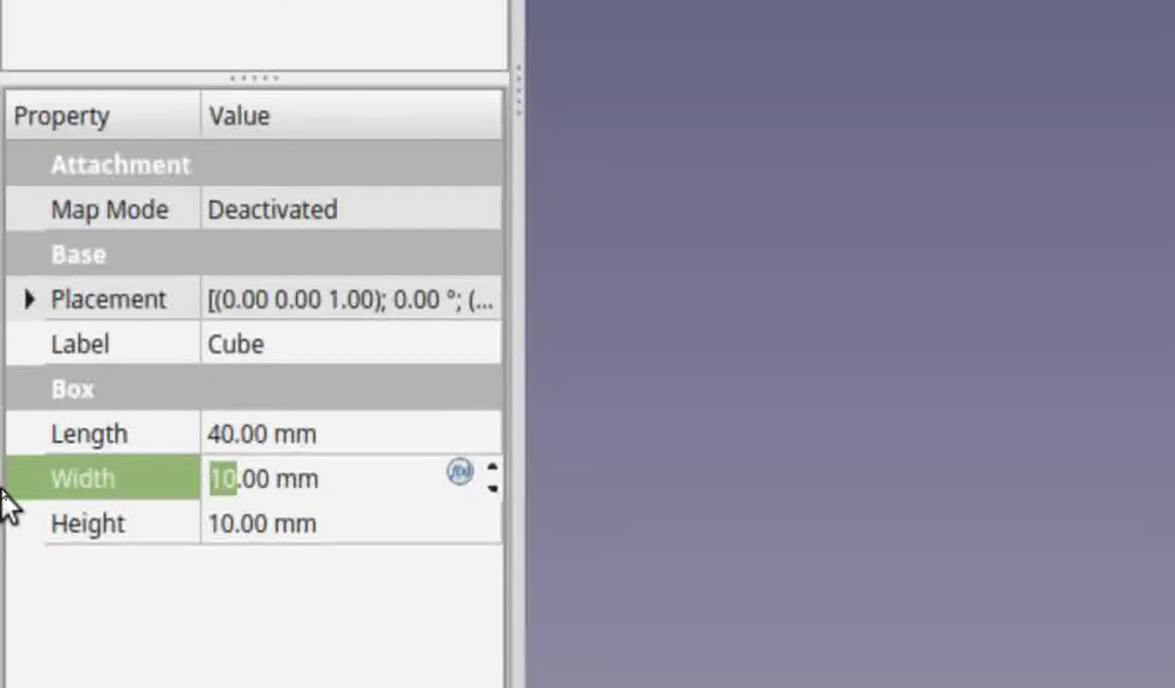
{"action": "type", "text": "40"}
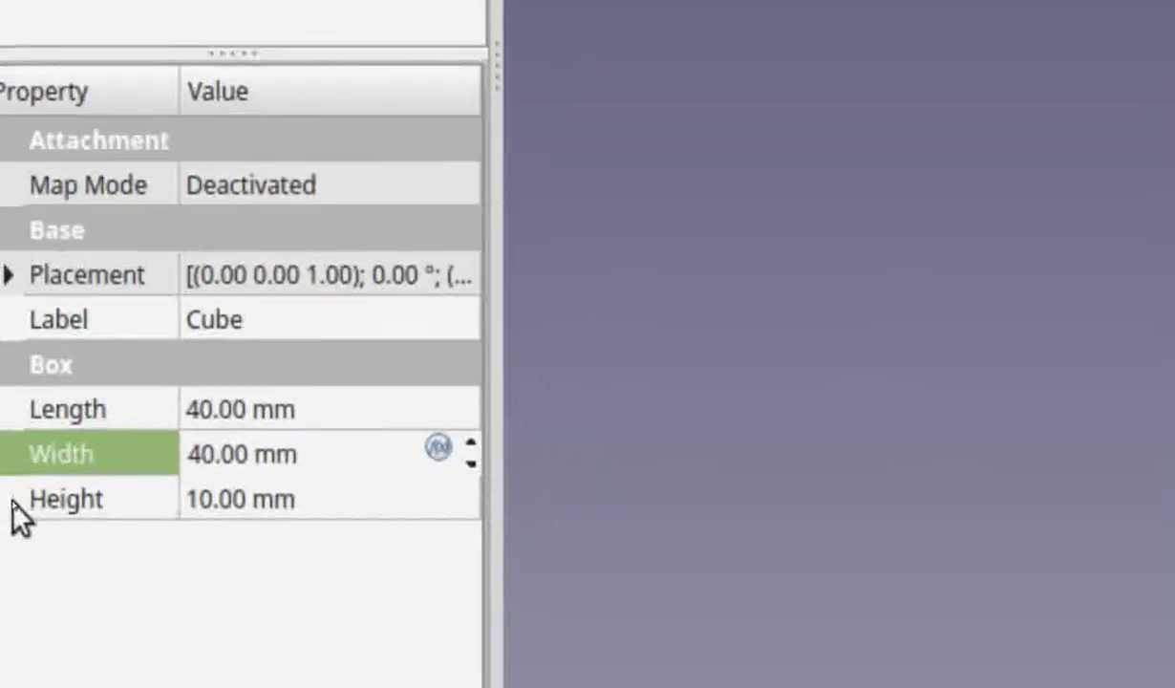
{"action": "left_click", "coordinate": [69, 502]}
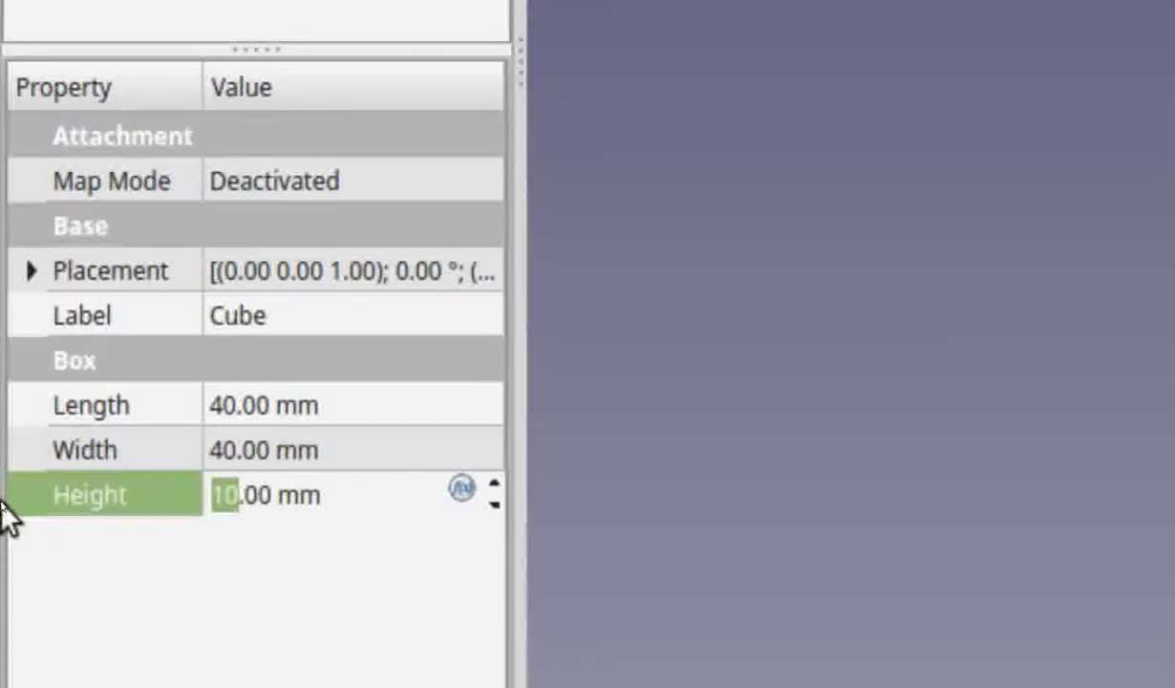
{"action": "type", "text": "3"}
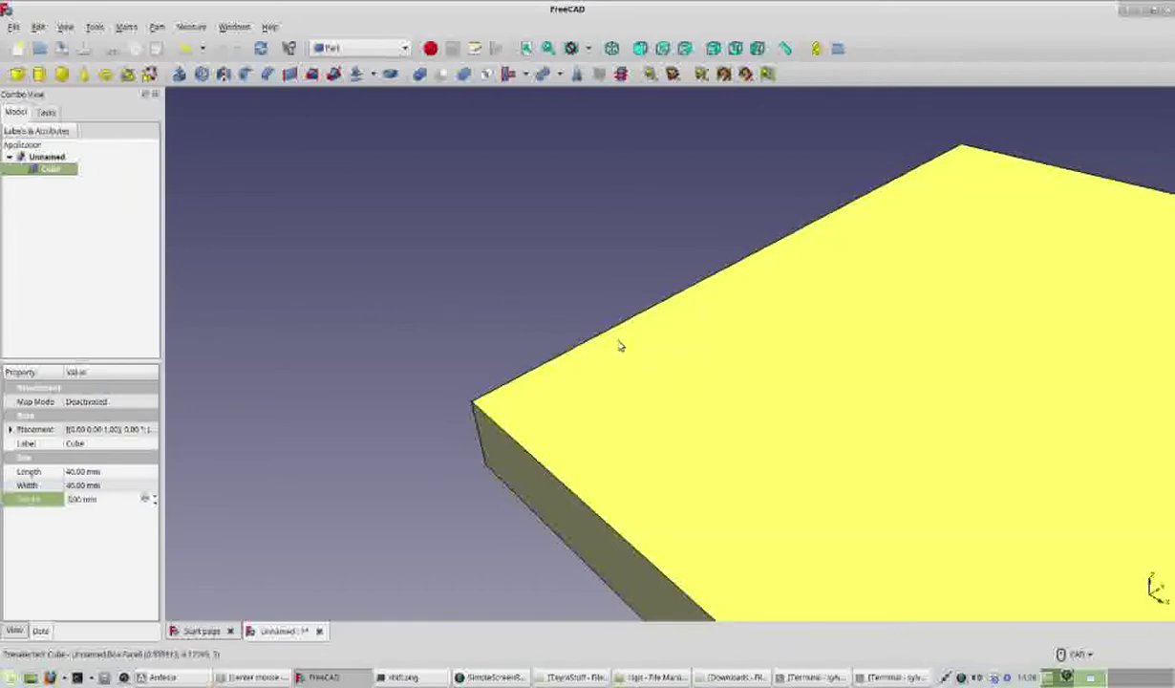
- Use Fit all on the 40 × 40 mm plate, then zoom out
{"action": "right_click", "coordinate": [618, 348]}
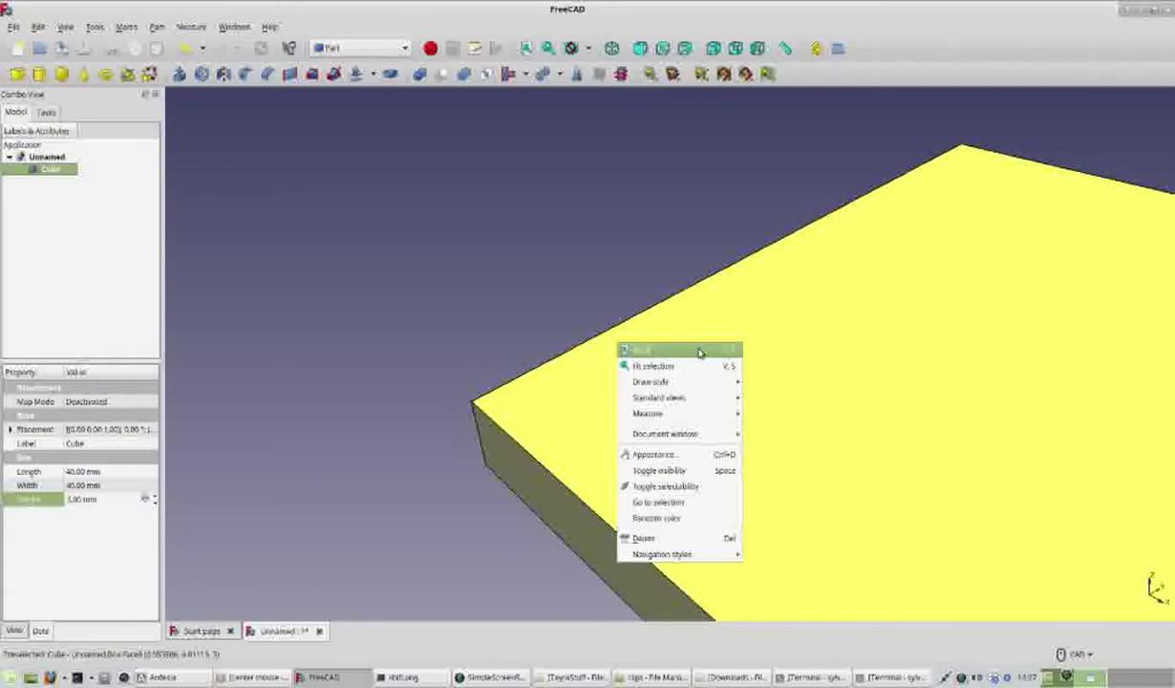
{"action": "left_click", "coordinate": [699, 352]}
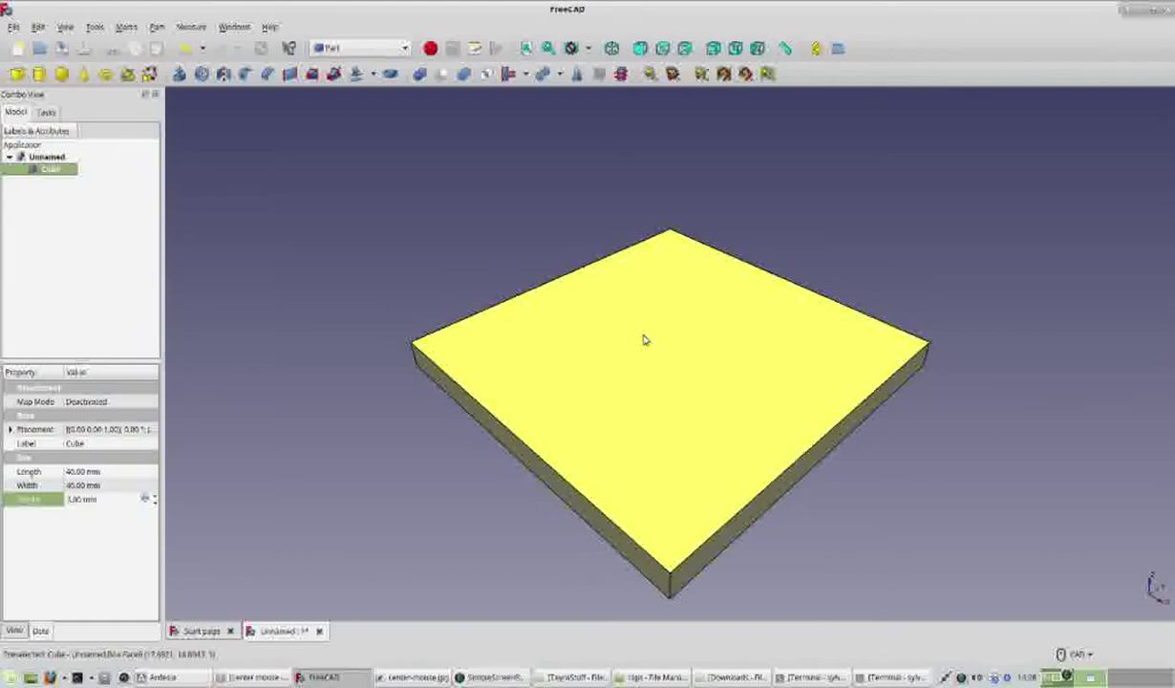
{"action": "right_click", "coordinate": [645, 340]}
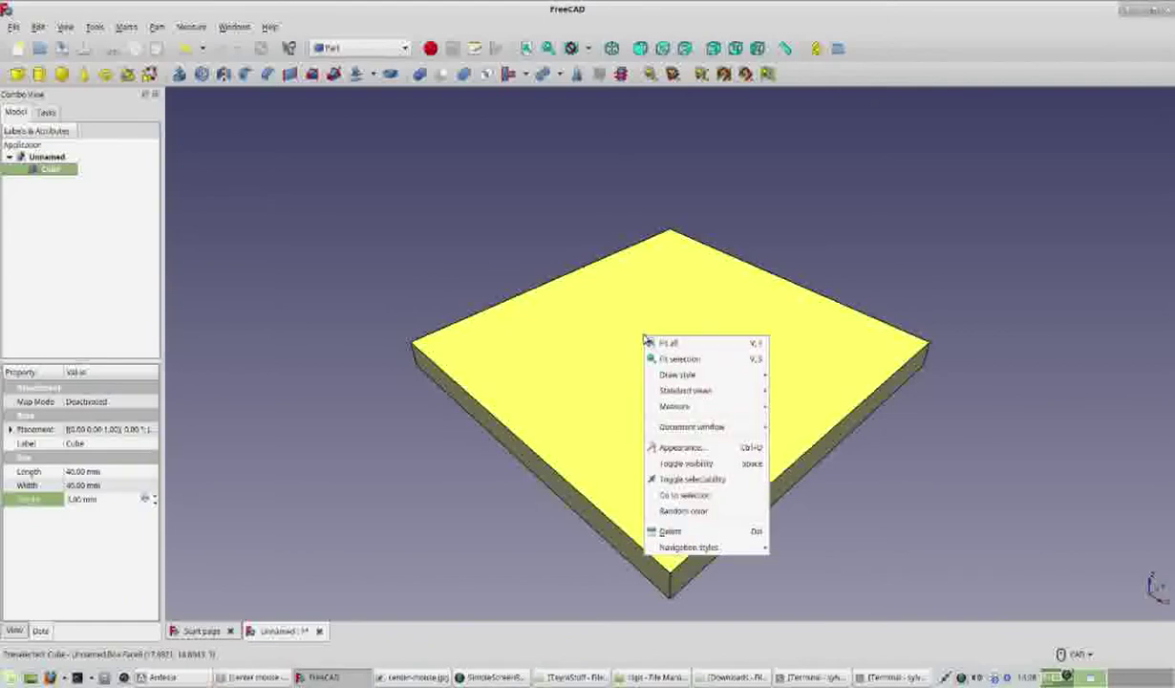
{"action": "left_click", "coordinate": [700, 342]}
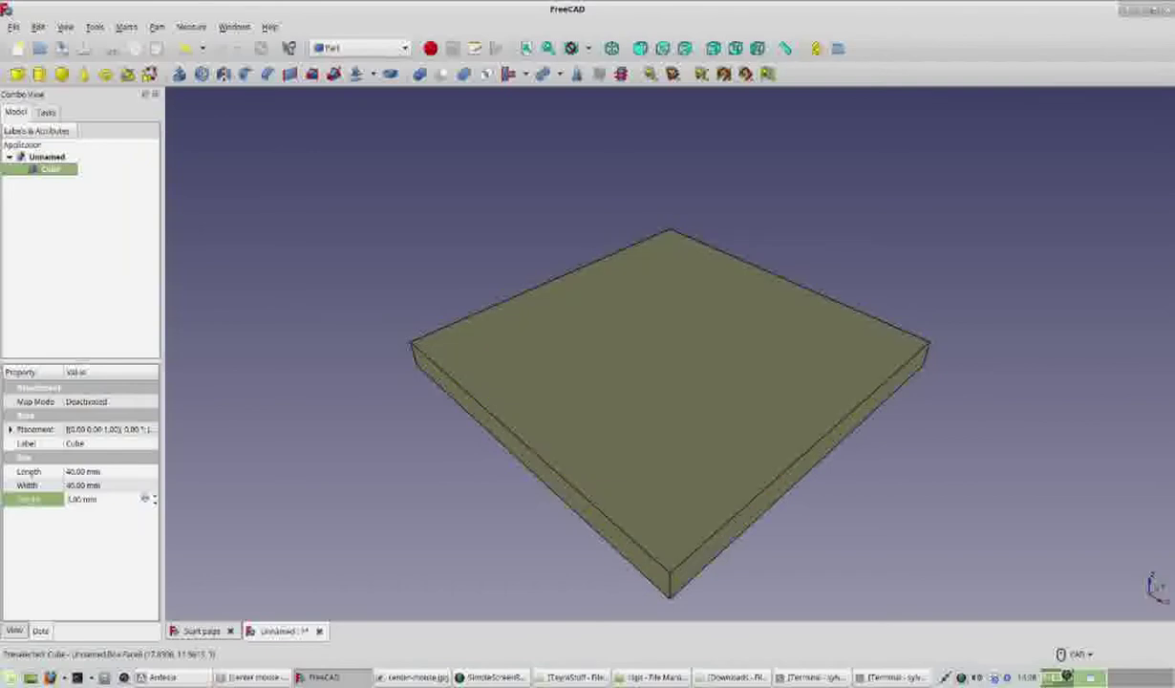
{"action": "left_click", "coordinate": [414, 676]}
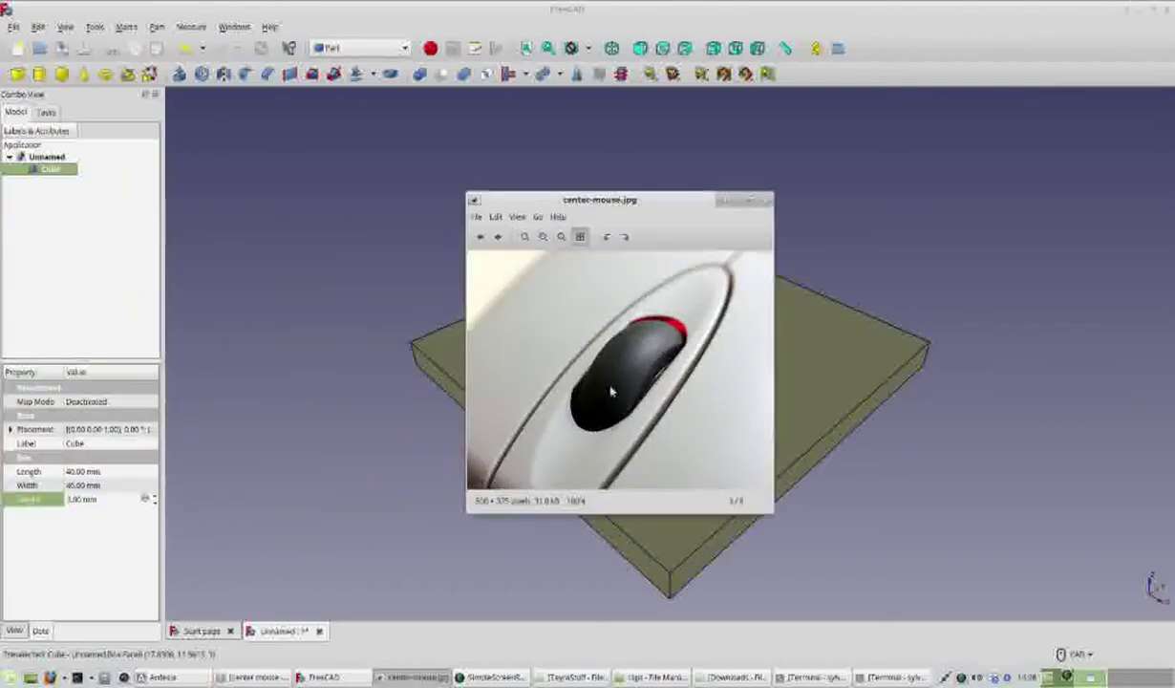
{"action": "left_click", "coordinate": [723, 199]}
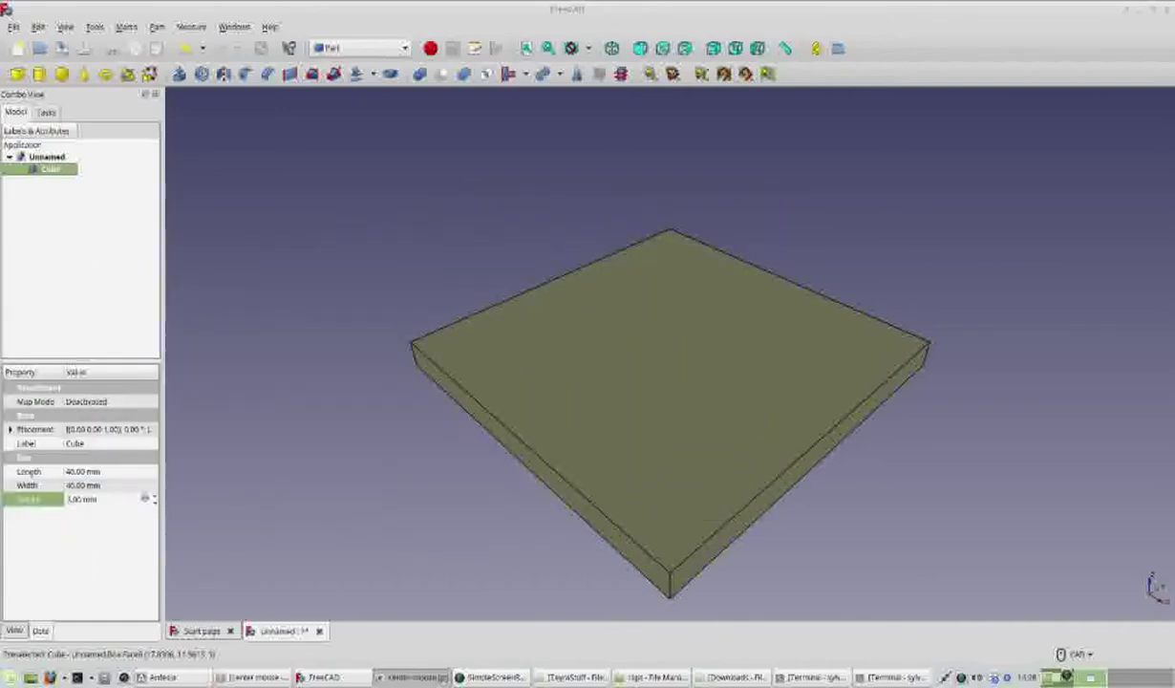
{"action": "scroll", "coordinate": [598, 348], "scroll_direction": "down", "scroll_amount": 2}
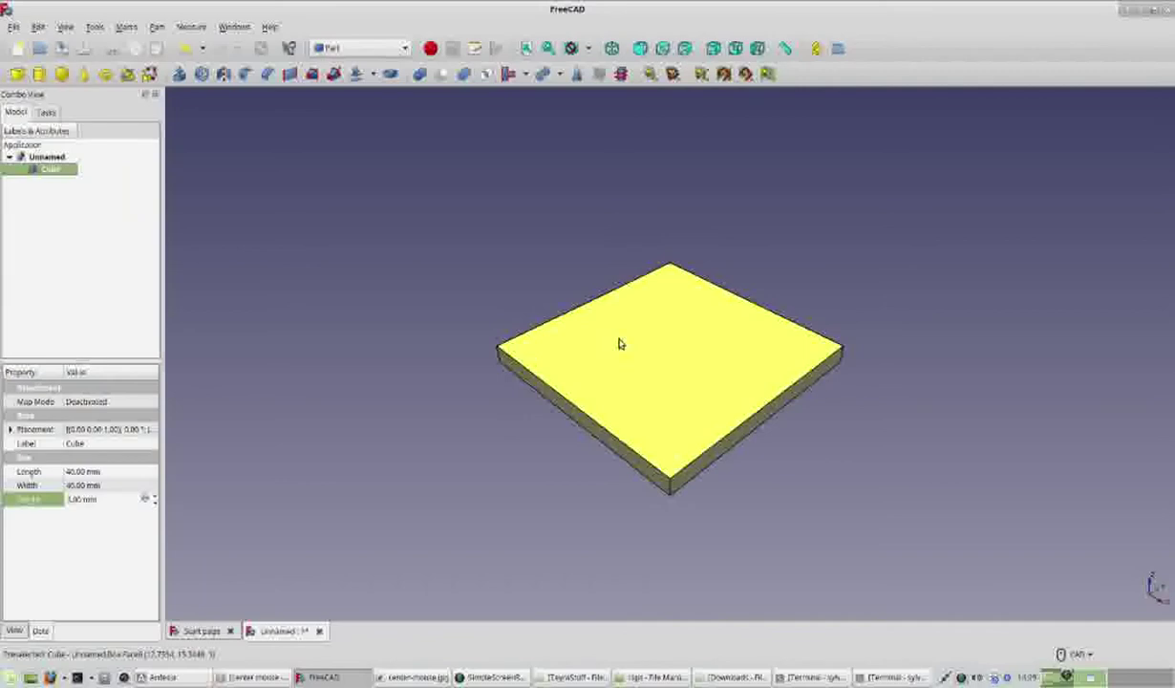
{"action": "scroll", "coordinate": [619, 344], "scroll_direction": "down", "scroll_amount": 2}
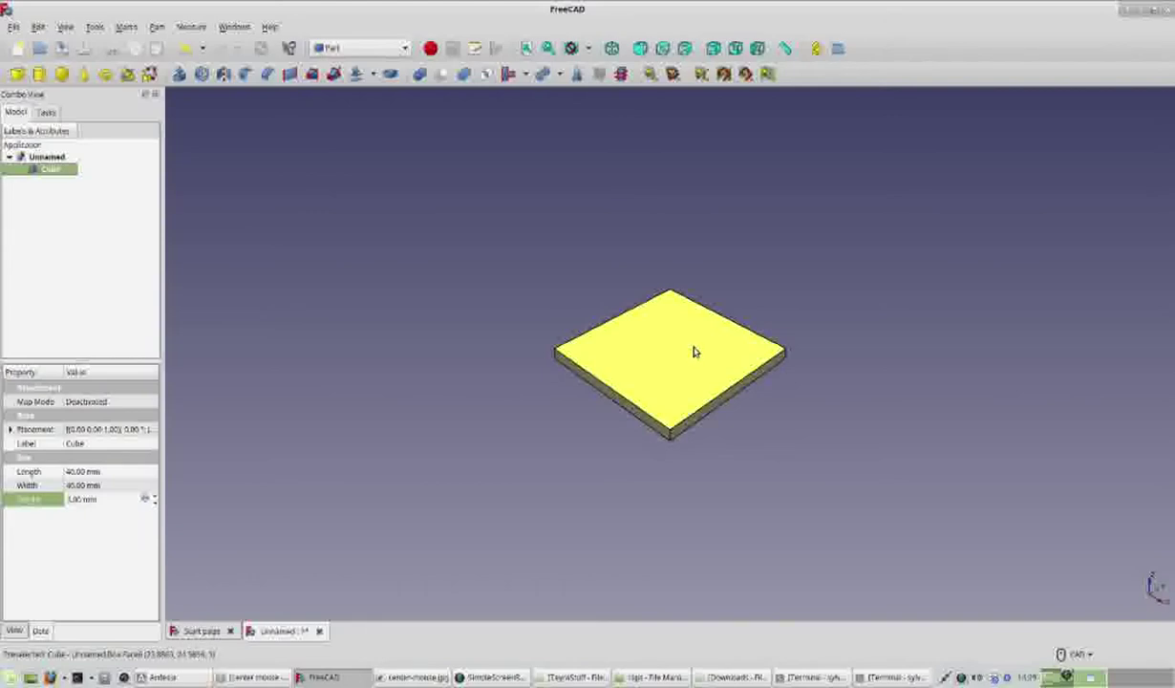
- Slide the Cube plate along the X axis with the Transform dragger and confirm
{"action": "right_click", "coordinate": [48, 174]}
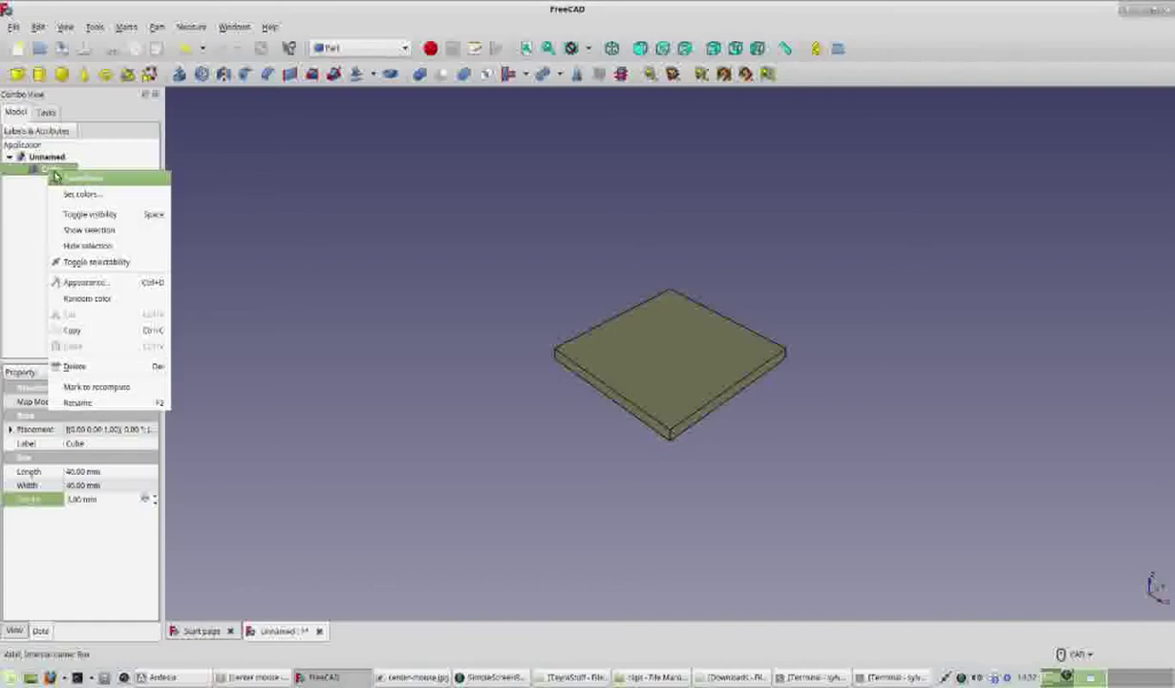
{"action": "left_click", "coordinate": [106, 181]}
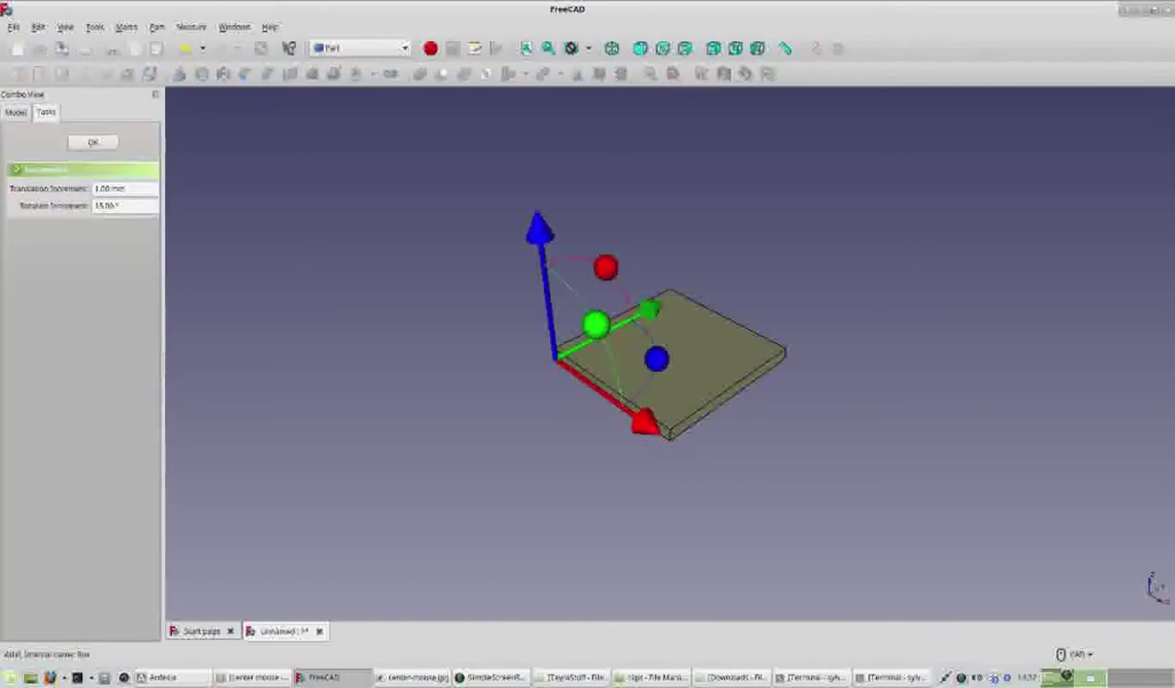
{"action": "key", "text": "alt+Tab"}
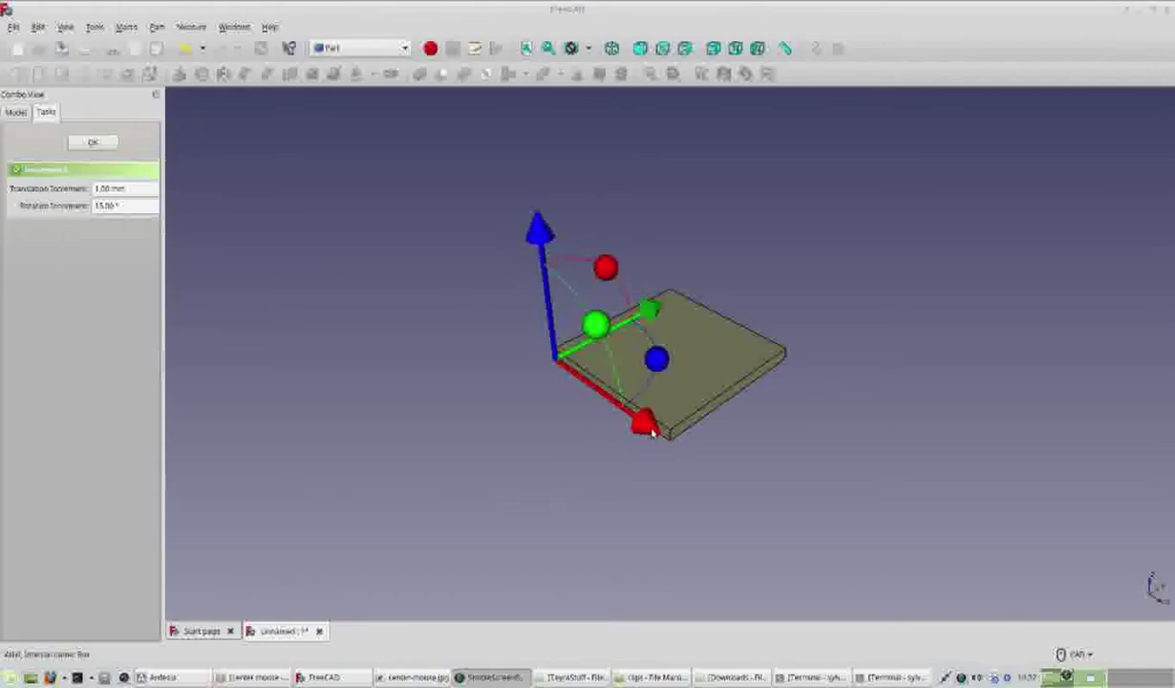
{"action": "mouse_move", "coordinate": [652, 433]}
{"action": "left_mouse_down"}
{"action": "mouse_move", "coordinate": [518, 328]}
{"action": "mouse_move", "coordinate": [654, 411]}
{"action": "left_mouse_up"}
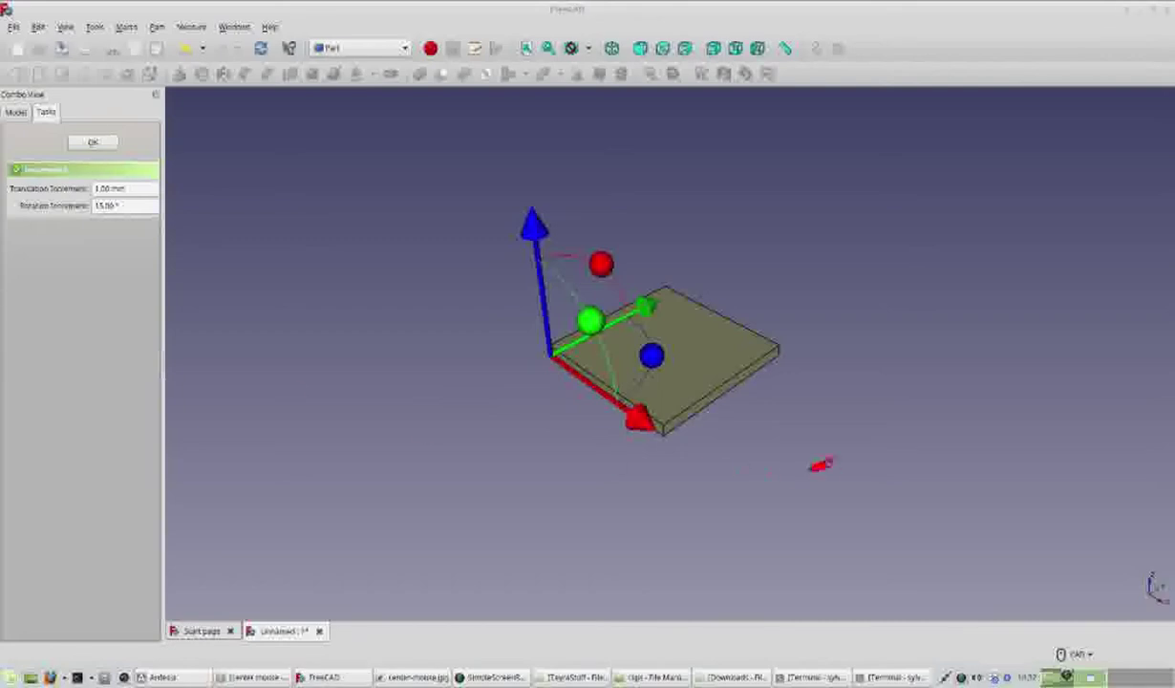
{"action": "mouse_move", "coordinate": [810, 467]}
{"action": "left_mouse_down"}
{"action": "mouse_move", "coordinate": [1052, 480]}
{"action": "mouse_move", "coordinate": [1156, 564]}
{"action": "left_mouse_up"}
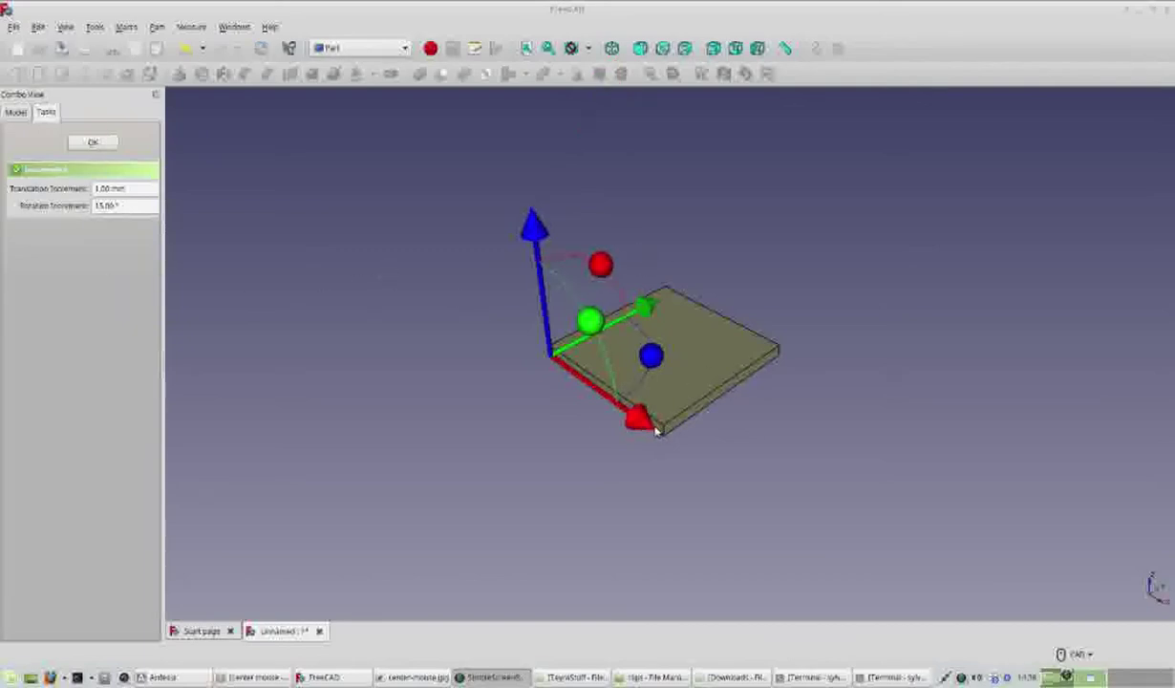
{"action": "left_click_drag", "start_coordinate": [636, 416], "coordinate": [505, 327]}
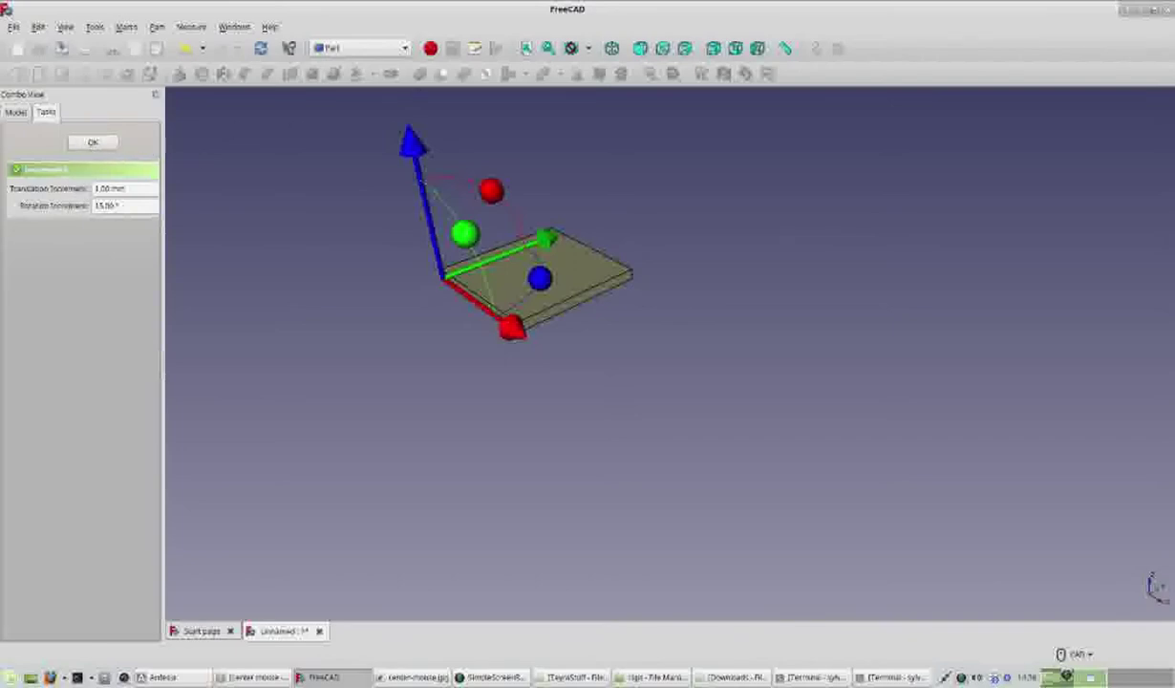
{"action": "mouse_move", "coordinate": [254, 286]}
{"action": "left_mouse_down"}
{"action": "mouse_move", "coordinate": [215, 195]}
{"action": "mouse_move", "coordinate": [136, 154]}
{"action": "left_mouse_up"}
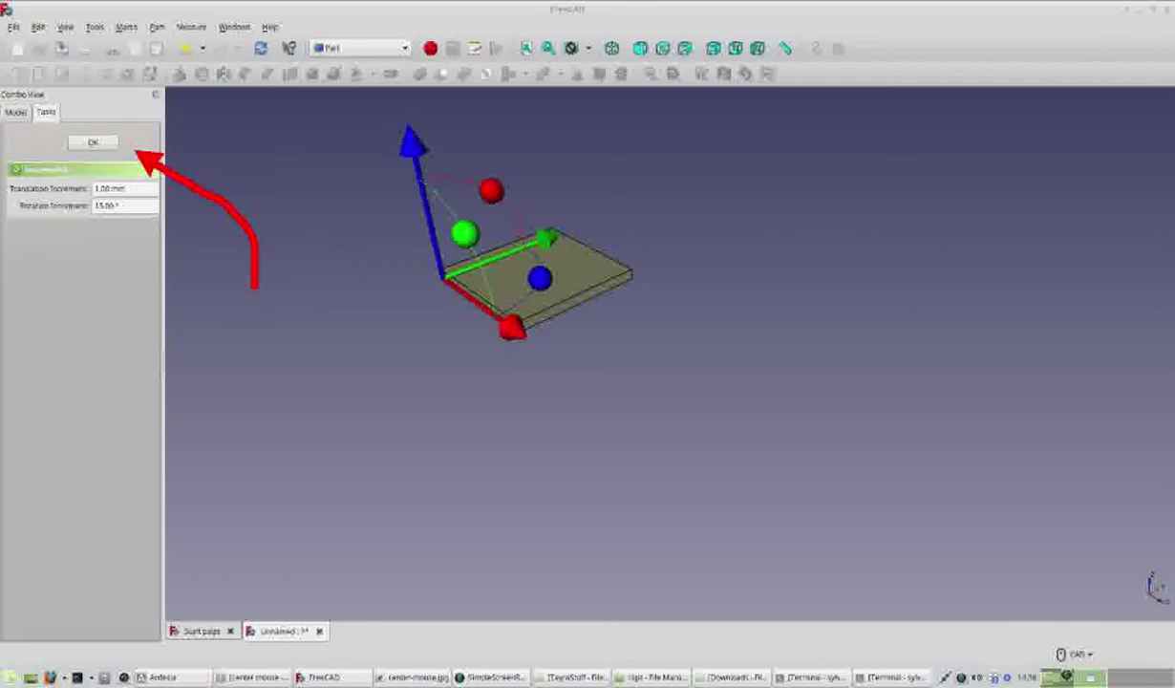
{"action": "left_click", "coordinate": [93, 141]}
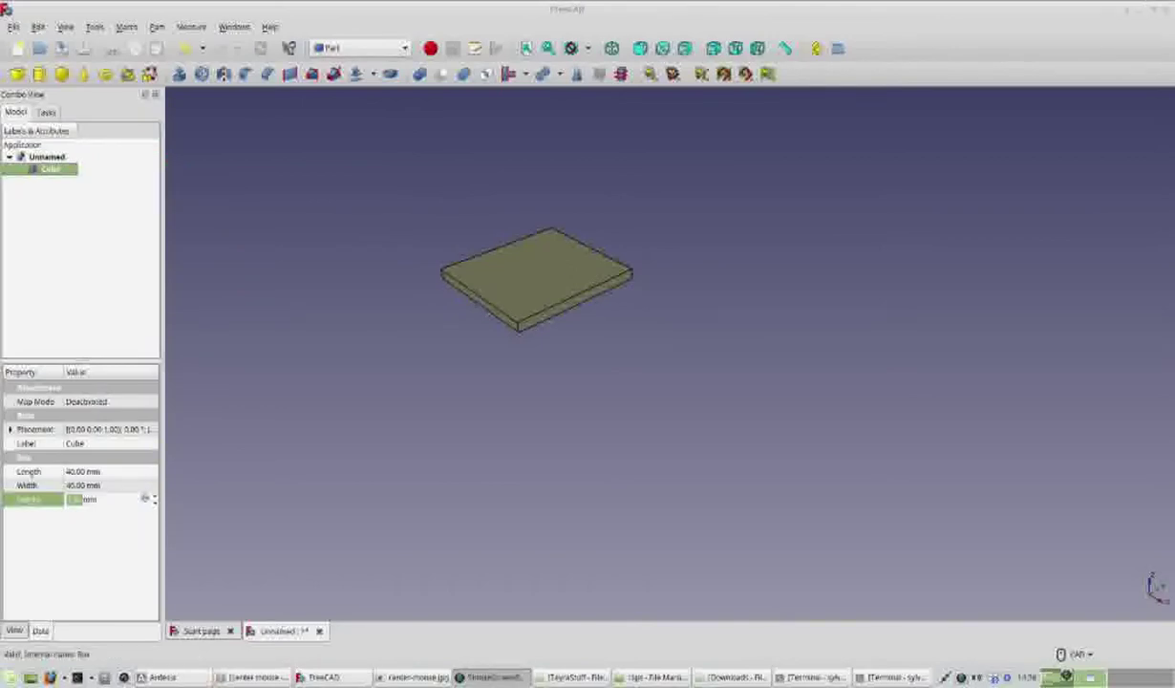
- Add a 5 mm-radius Part Sphere and select it to view its properties
{"action": "left_click_drag", "start_coordinate": [153, 240], "coordinate": [79, 93]}
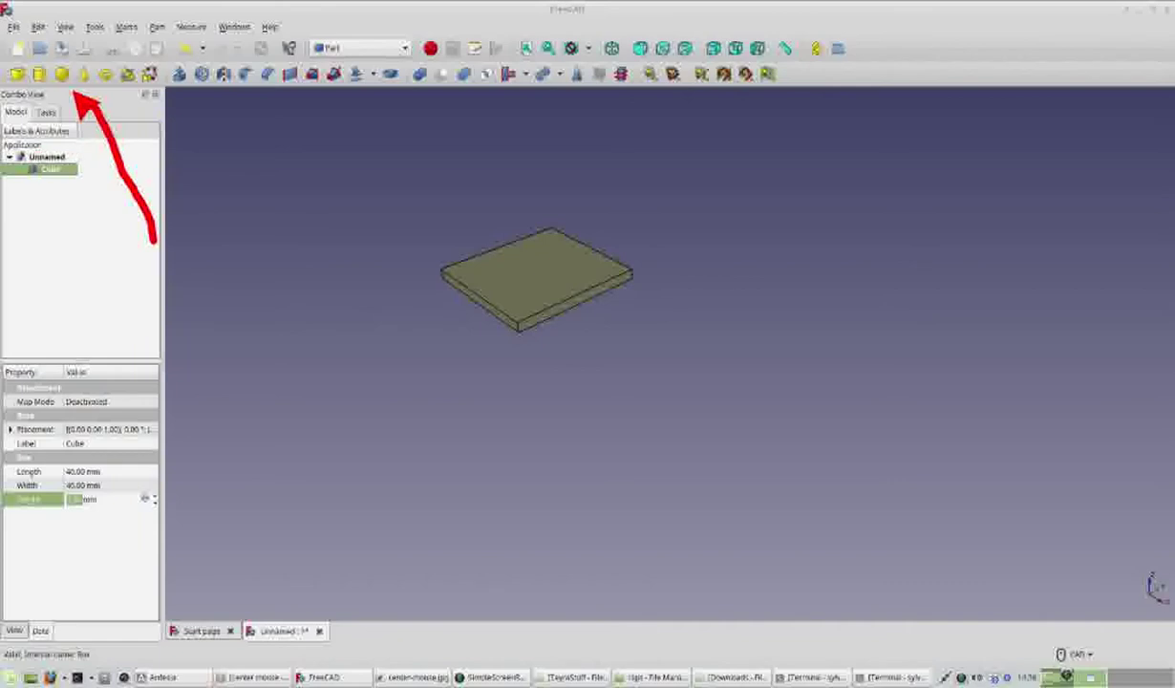
{"action": "left_click", "coordinate": [61, 74]}
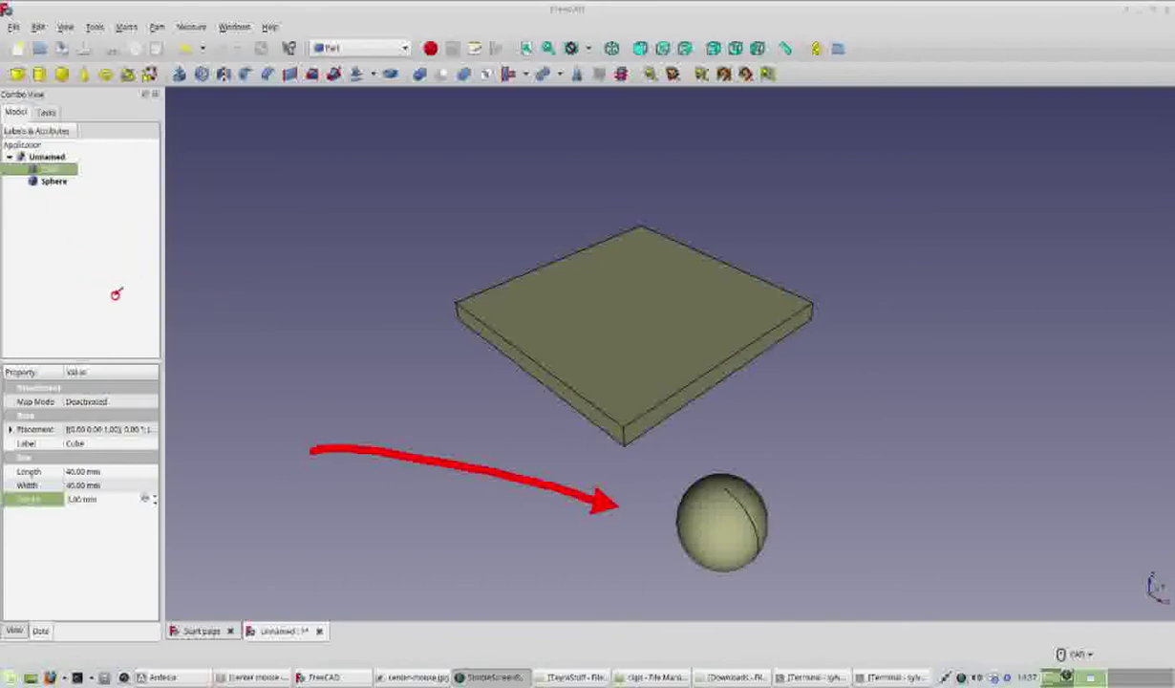
{"action": "left_click_drag", "start_coordinate": [116, 294], "coordinate": [62, 196]}
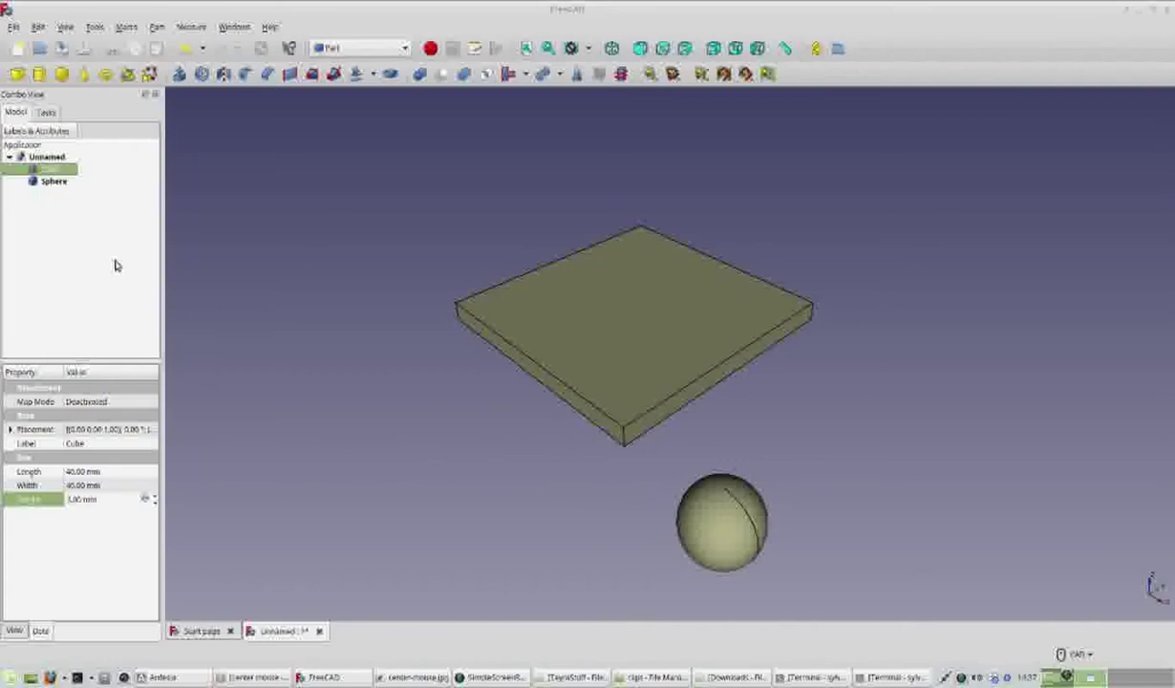
{"action": "left_click", "coordinate": [55, 182]}
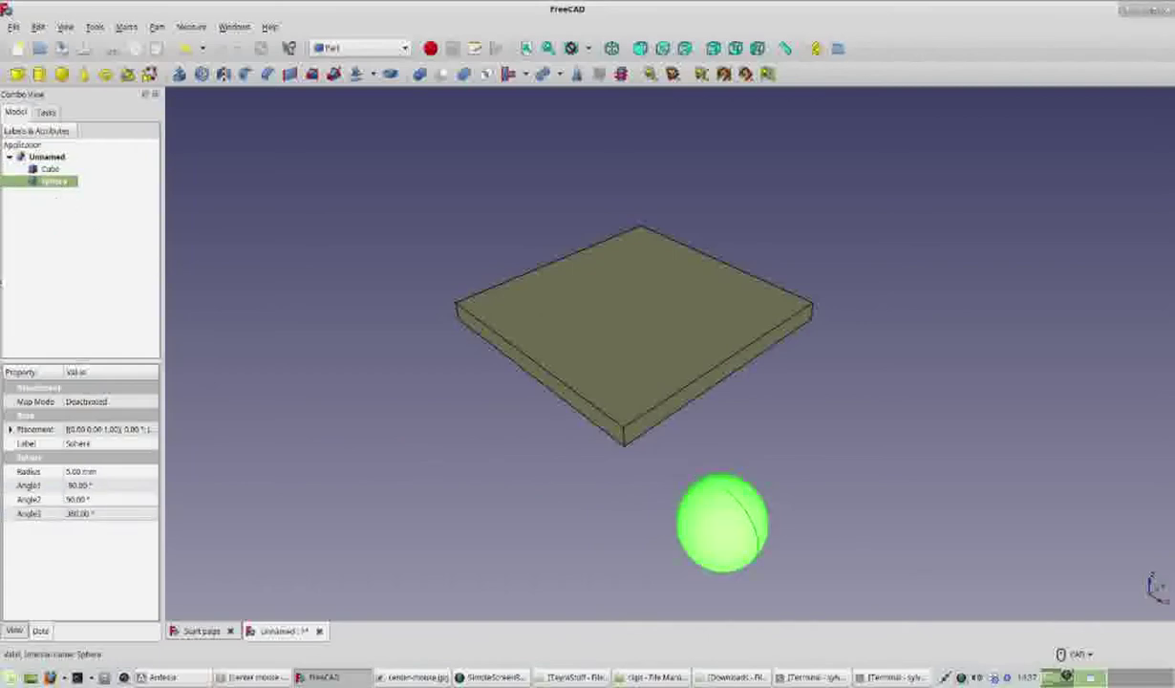
{"action": "mouse_move", "coordinate": [138, 252]}
{"action": "left_mouse_down"}
{"action": "mouse_move", "coordinate": [108, 311]}
{"action": "mouse_move", "coordinate": [84, 447]}
{"action": "left_mouse_up"}
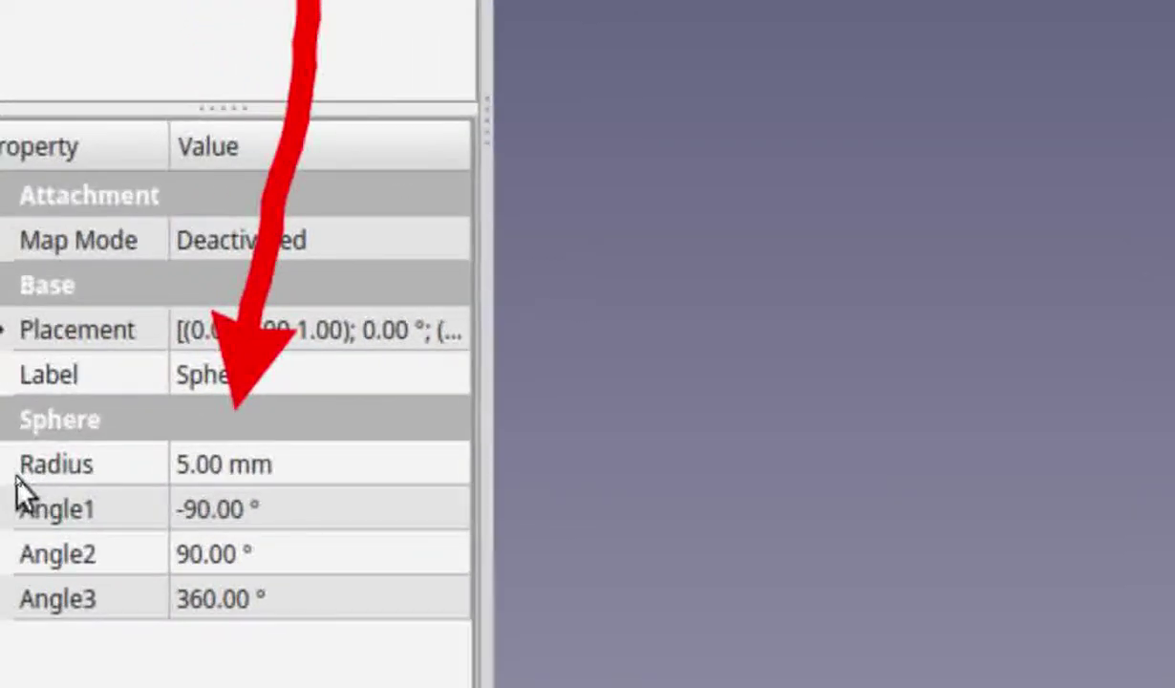
- Change the Sphere's Radius property from 5 mm to 20 mm
{"action": "left_click", "coordinate": [179, 468]}
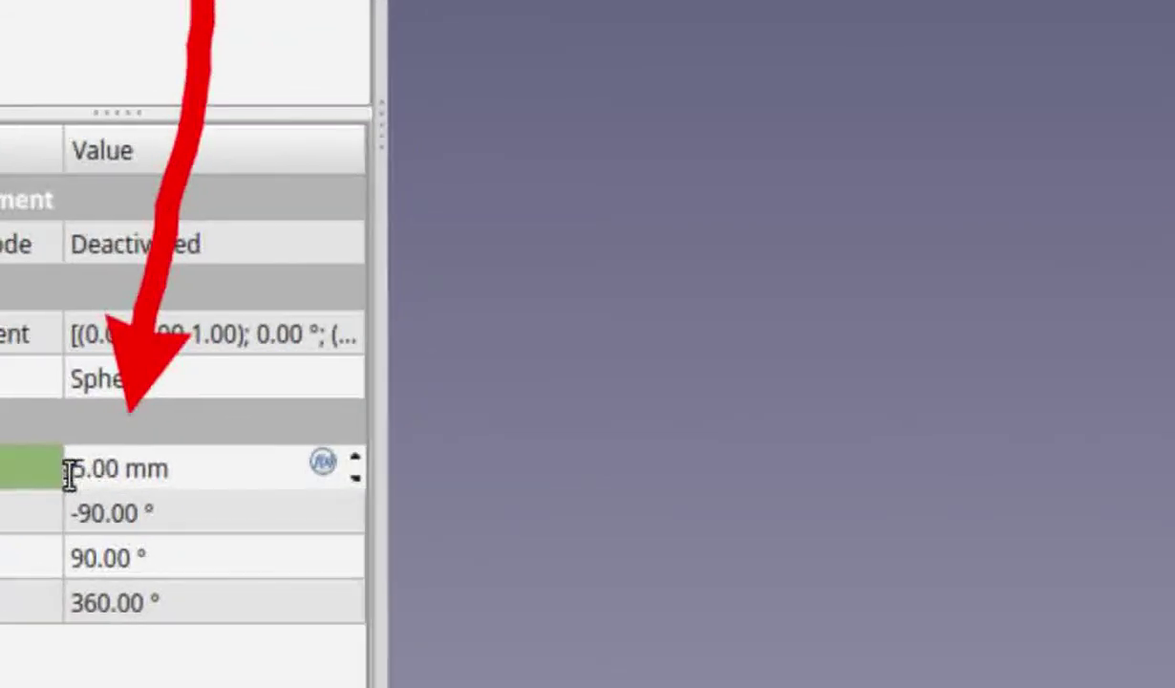
{"action": "left_click_drag", "start_coordinate": [70, 474], "coordinate": [76, 474]}
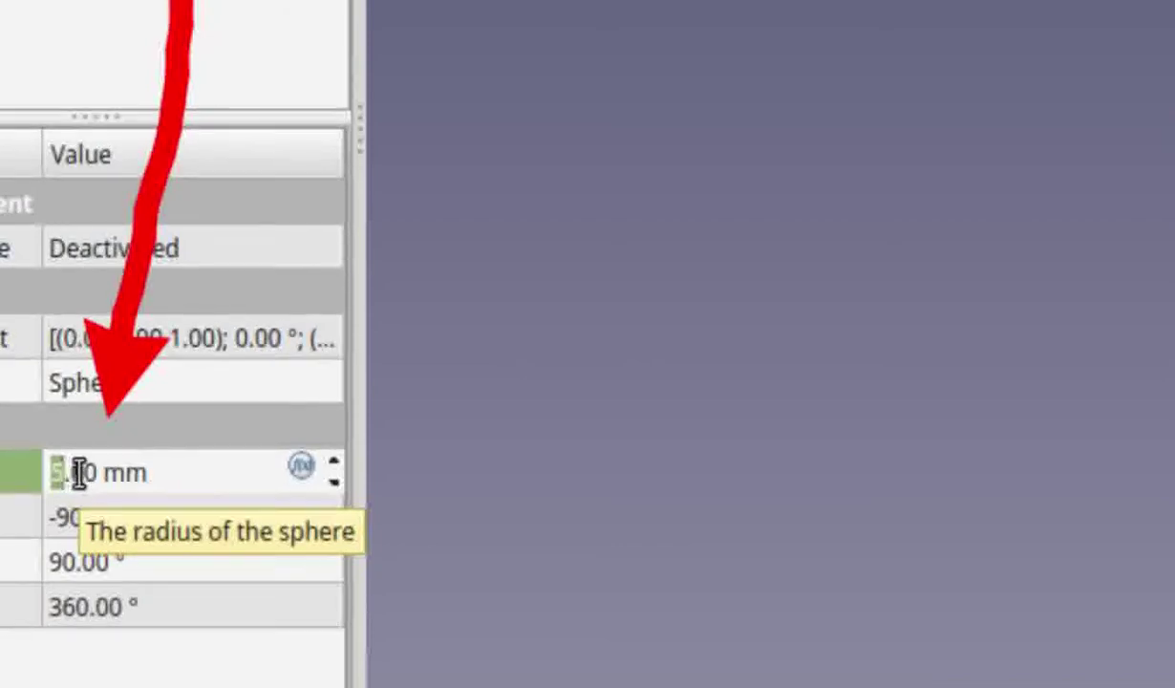
{"action": "type", "text": "20"}
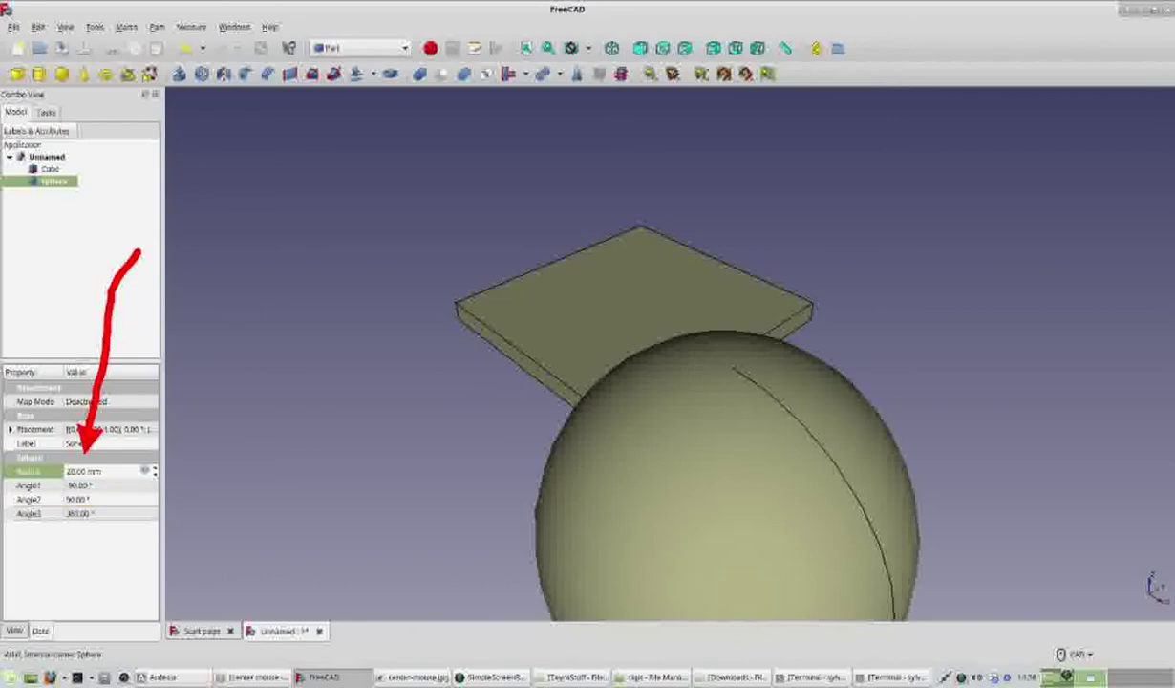
{"action": "key", "text": "Escape"}
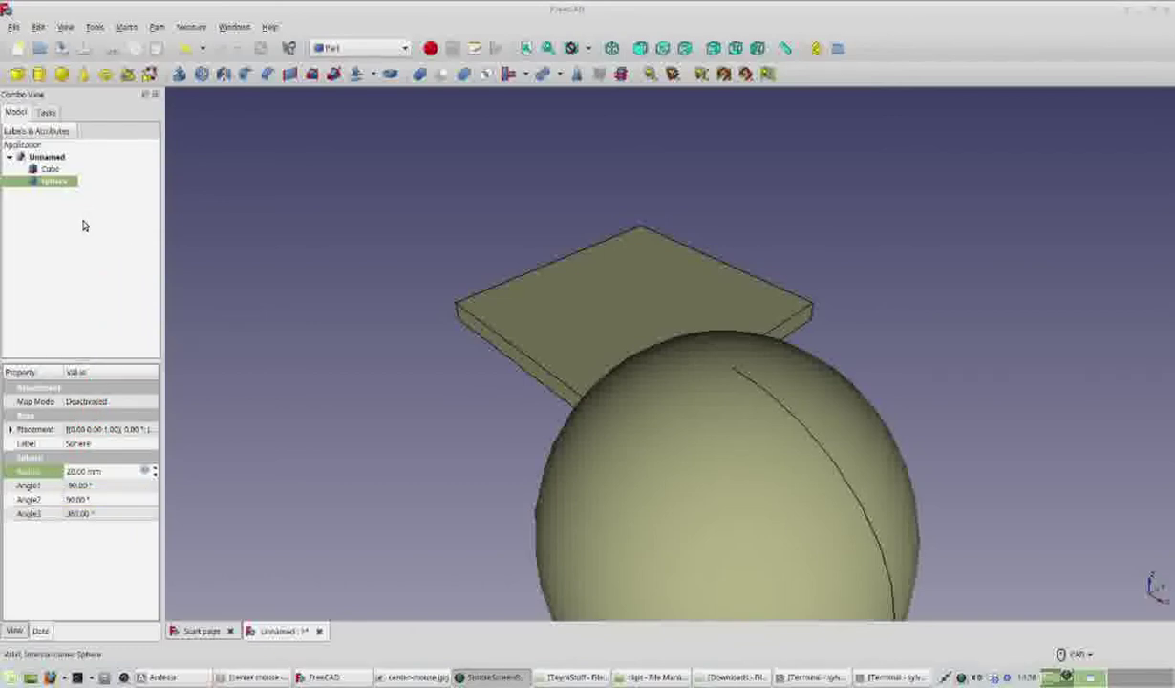
- Open the 20 mm Sphere in Transform, raise it 10 mm and shift it along X and Y onto the box
{"action": "right_click", "coordinate": [50, 183]}
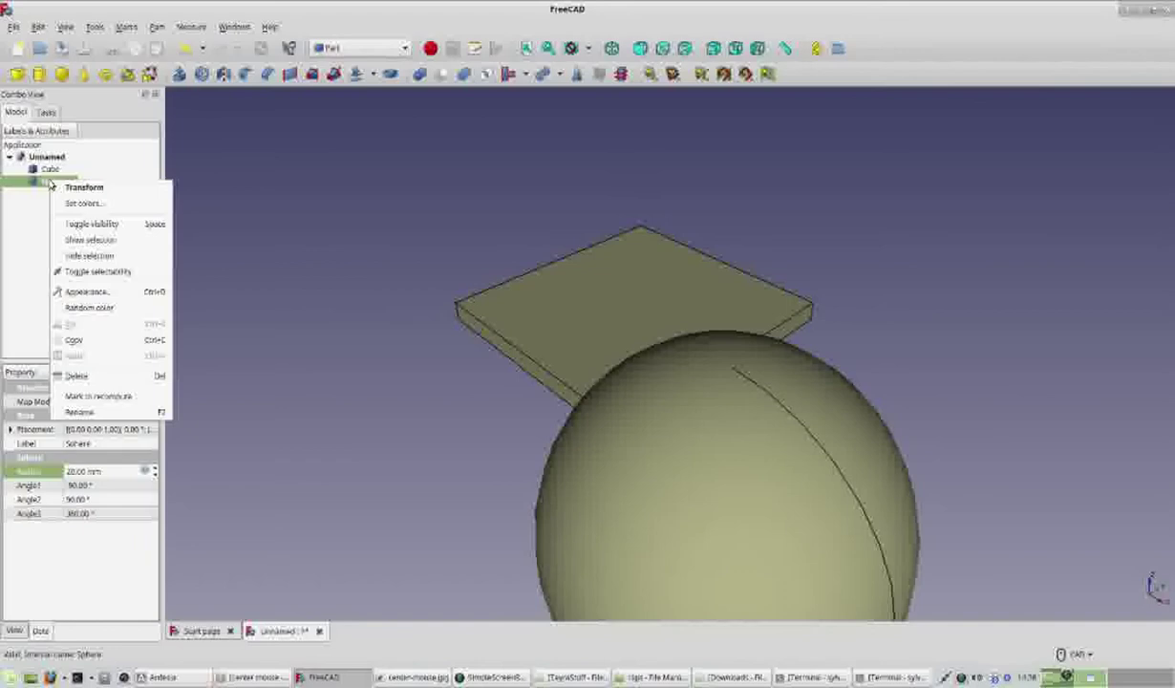
{"action": "left_click", "coordinate": [110, 192]}
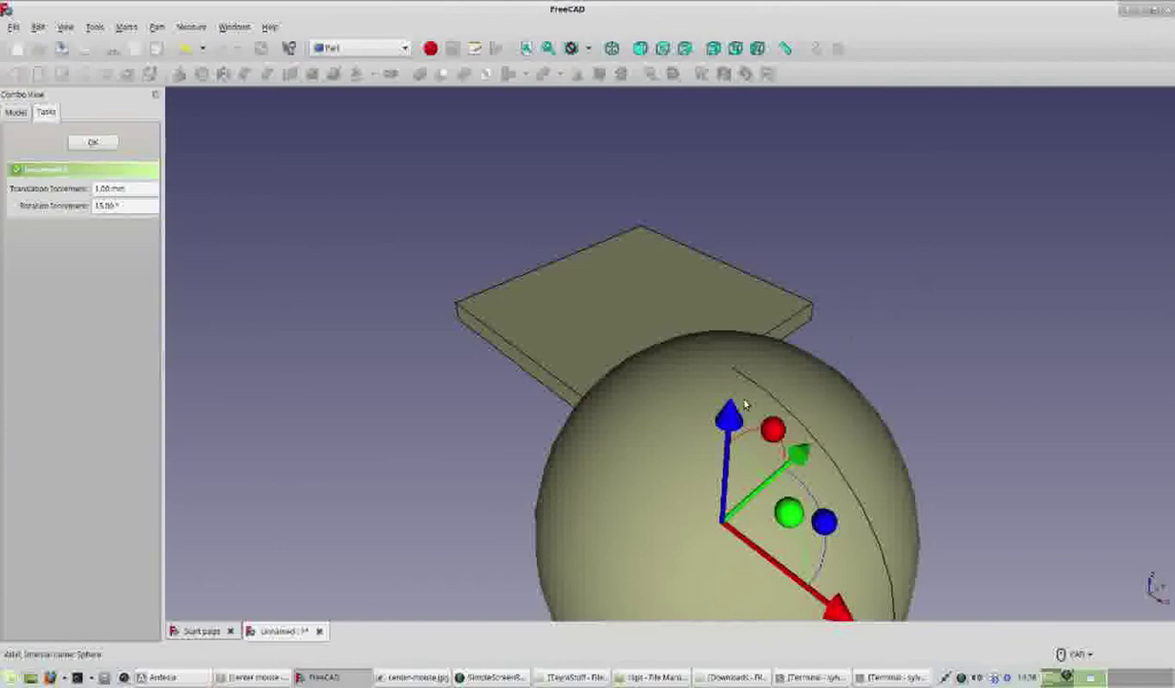
{"action": "left_click_drag", "start_coordinate": [728, 422], "coordinate": [732, 331]}
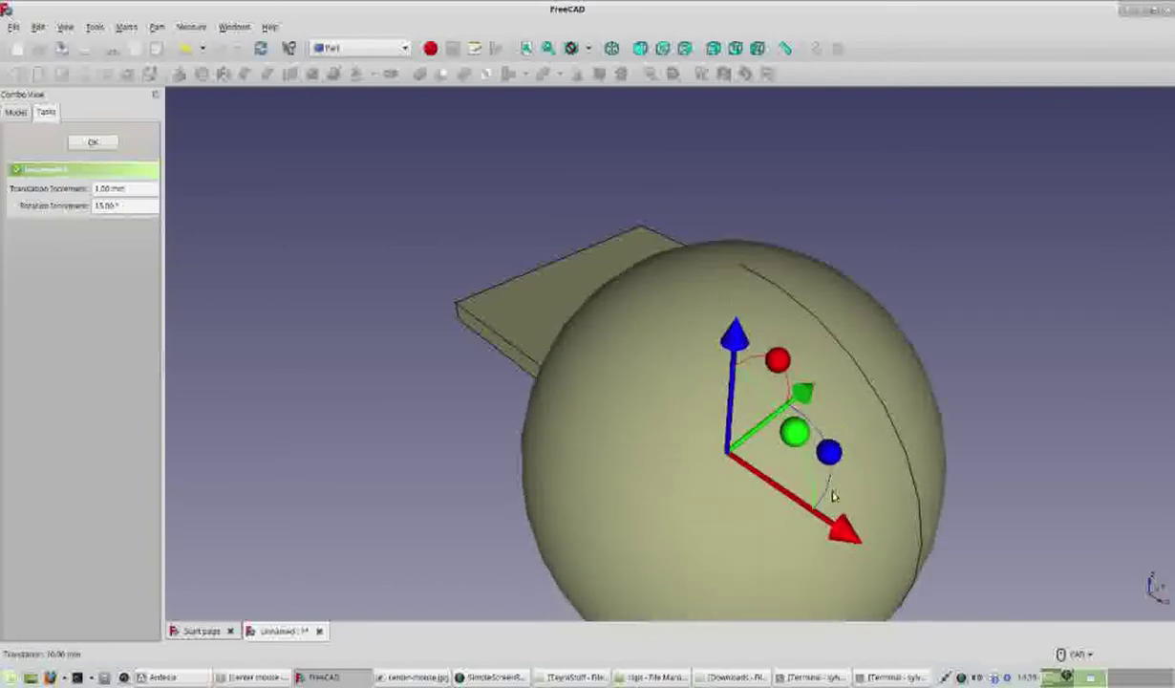
{"action": "left_click_drag", "start_coordinate": [846, 529], "coordinate": [575, 373]}
{"action": "left_click_drag", "start_coordinate": [616, 268], "coordinate": [706, 228]}
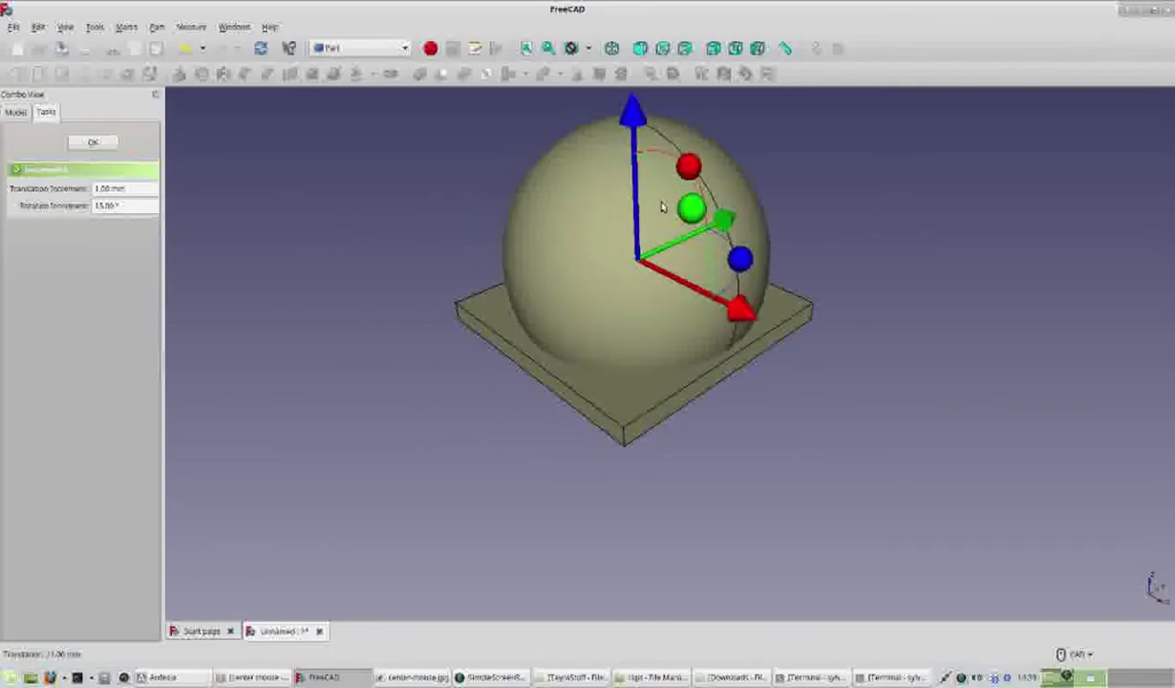
{"action": "left_click_drag", "start_coordinate": [632, 117], "coordinate": [622, 81]}
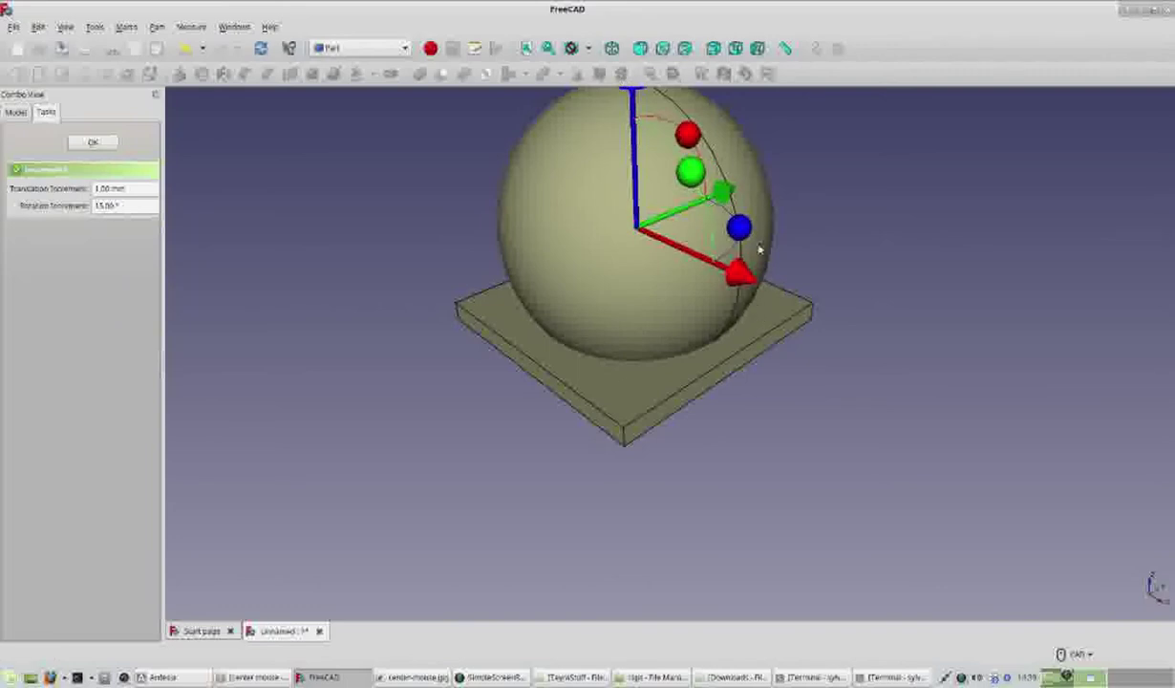
{"action": "left_click_drag", "start_coordinate": [695, 201], "coordinate": [692, 199]}
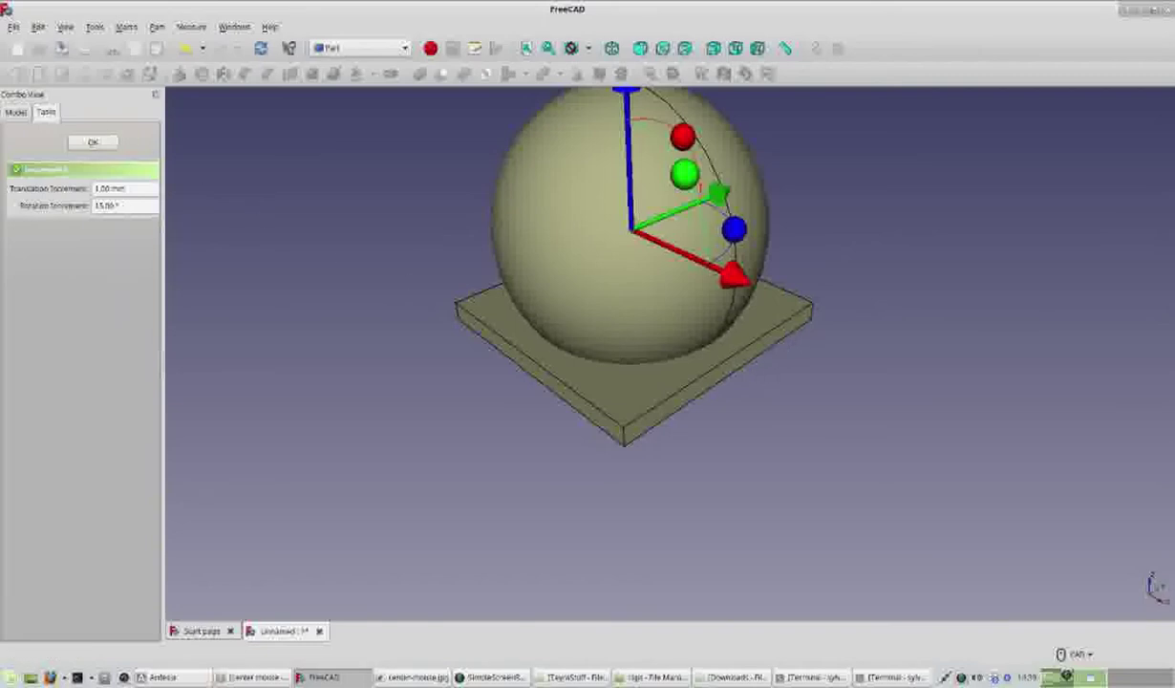
{"action": "left_click", "coordinate": [493, 676]}
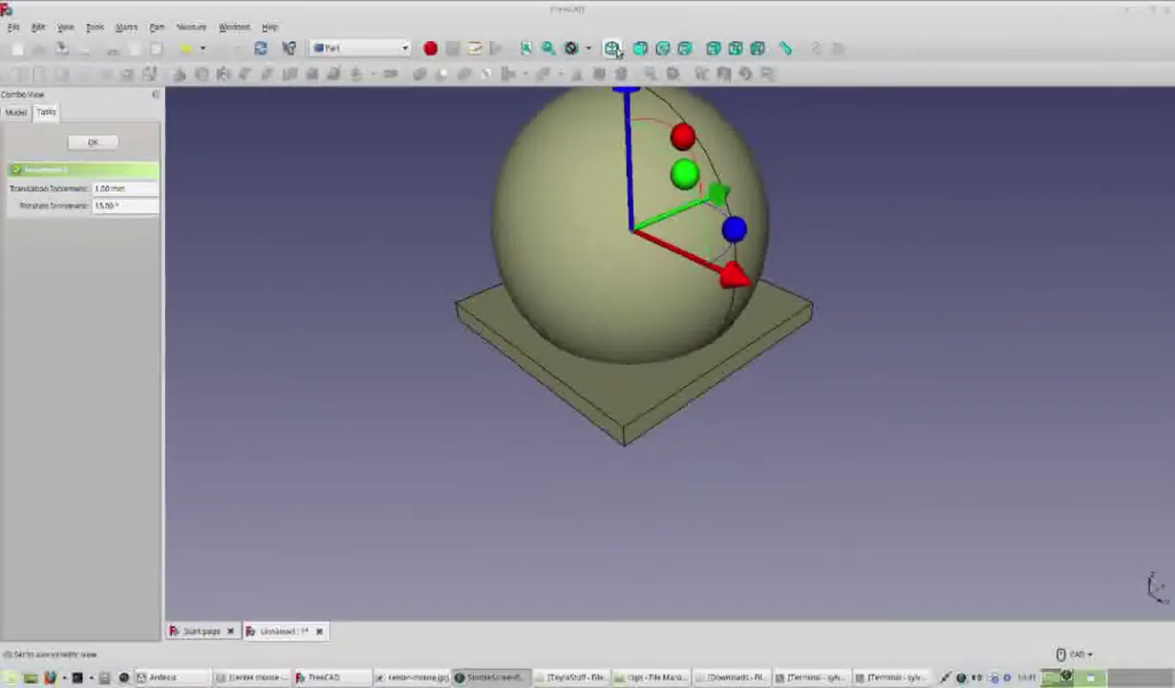
- Raise the sphere 6 mm and centre it over the base along X, checking front, right and rear views
{"action": "left_click", "coordinate": [639, 48]}
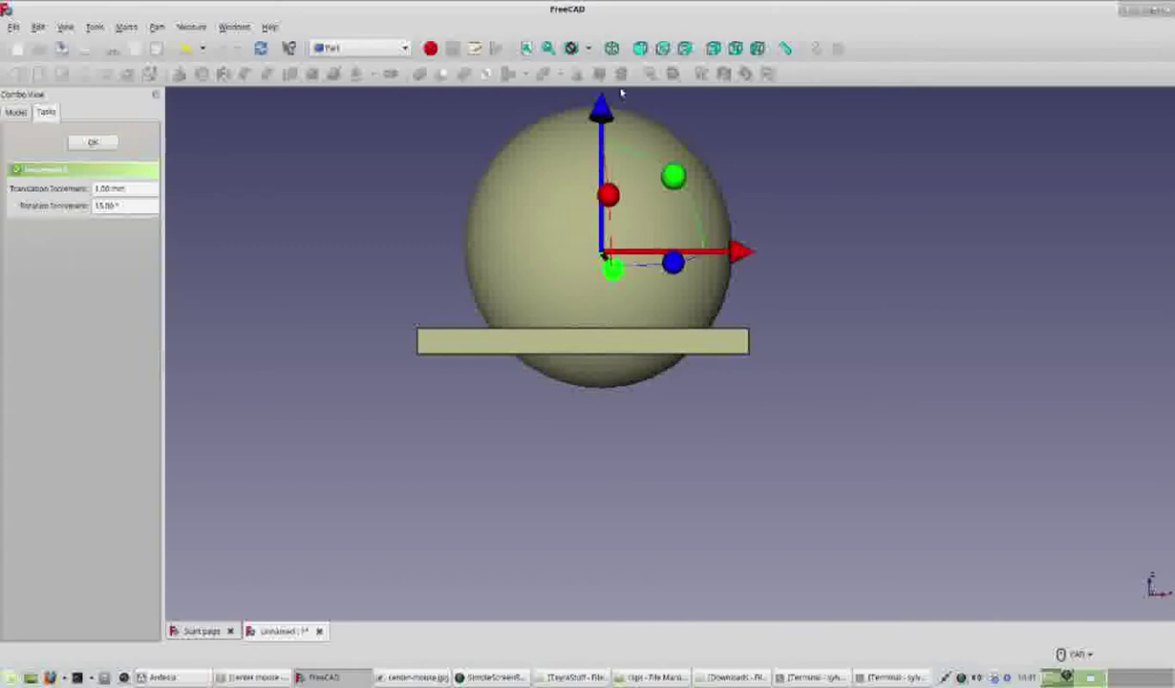
{"action": "left_click_drag", "start_coordinate": [604, 111], "coordinate": [599, 76]}
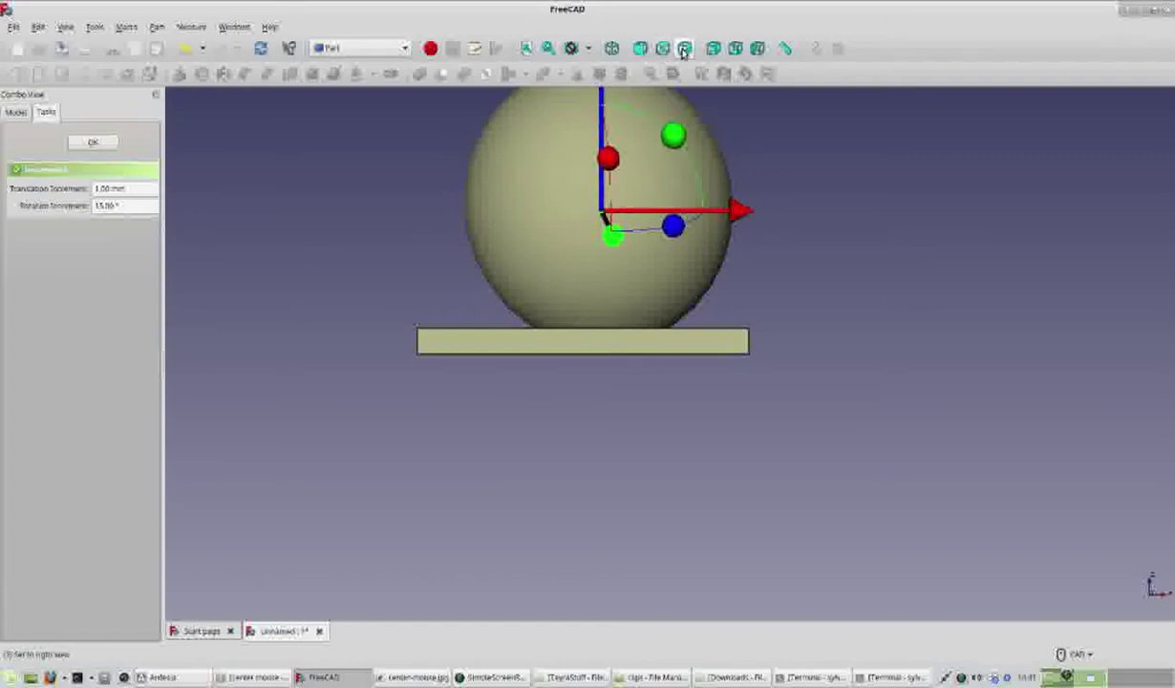
{"action": "left_click", "coordinate": [684, 49]}
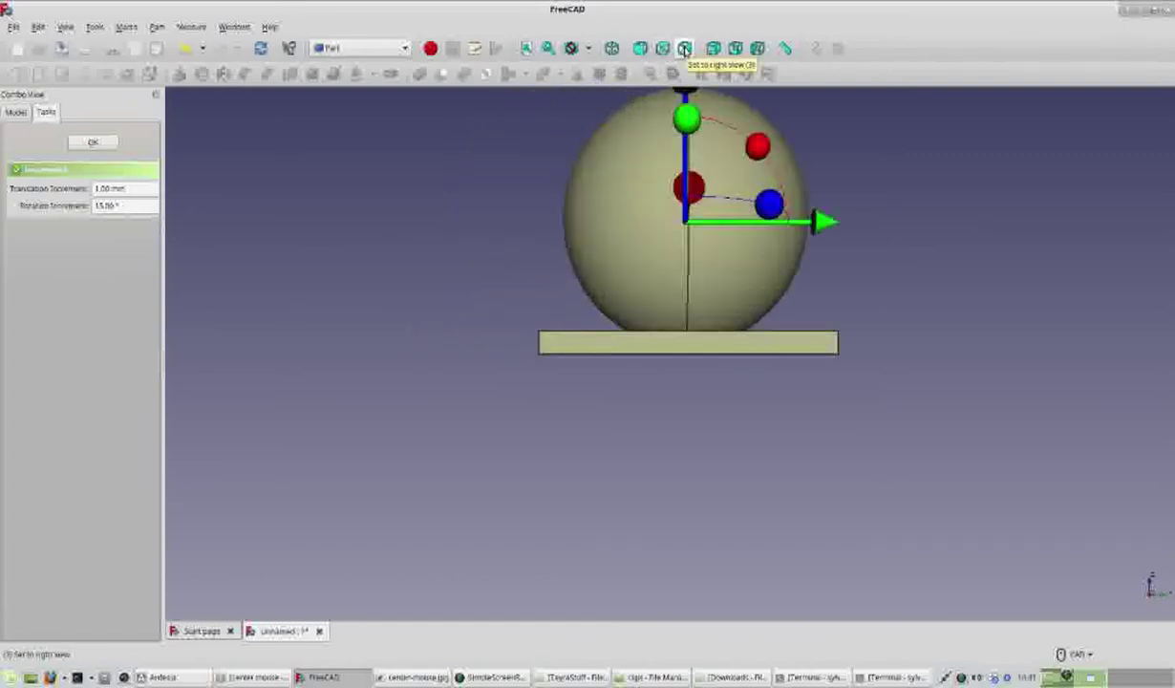
{"action": "left_click", "coordinate": [713, 48]}
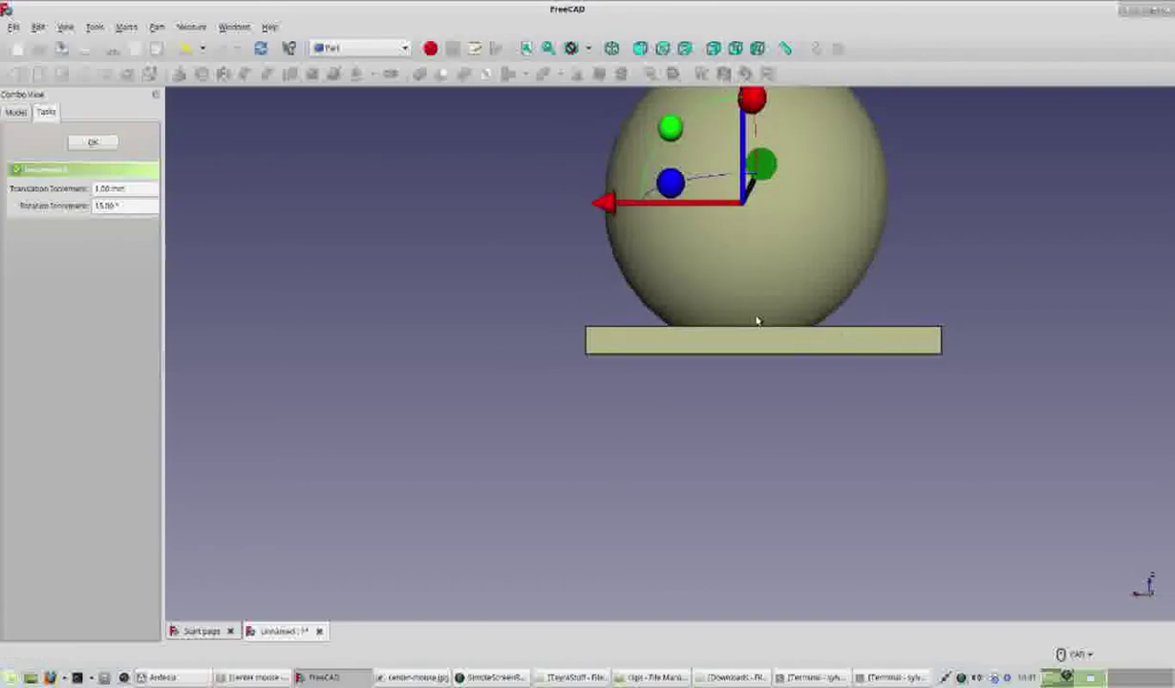
{"action": "left_click_drag", "start_coordinate": [605, 203], "coordinate": [626, 199]}
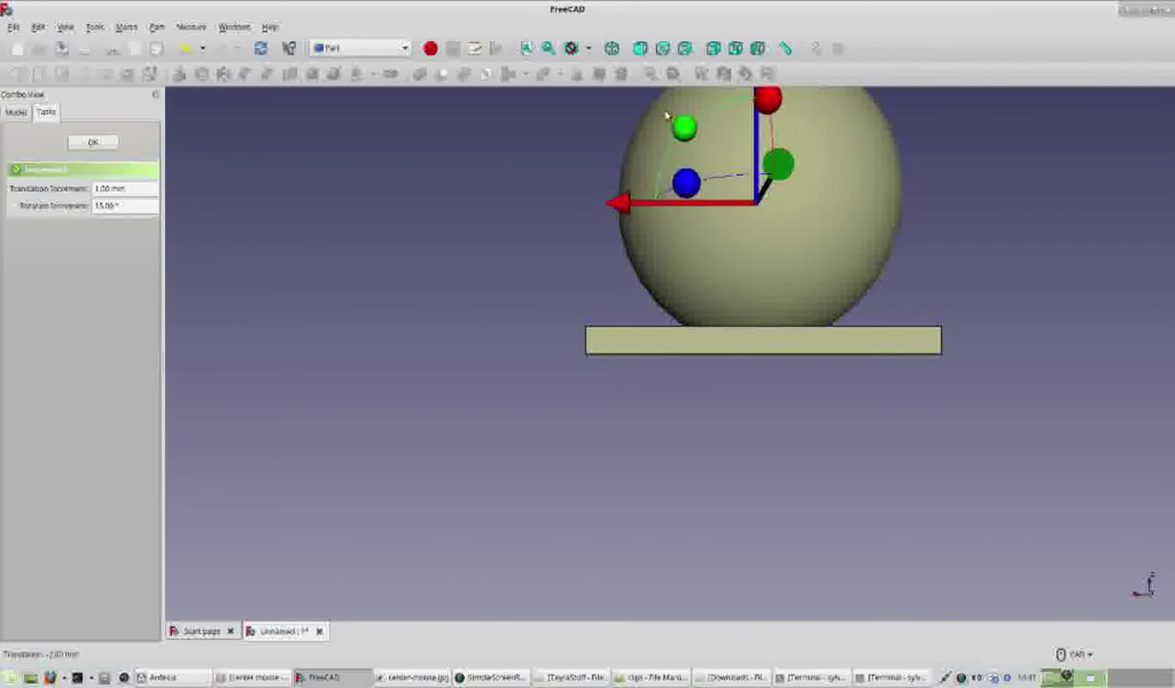
- Check the sphere from bottom and left views, fit all, and confirm its placement with OK
{"action": "left_click", "coordinate": [735, 49]}
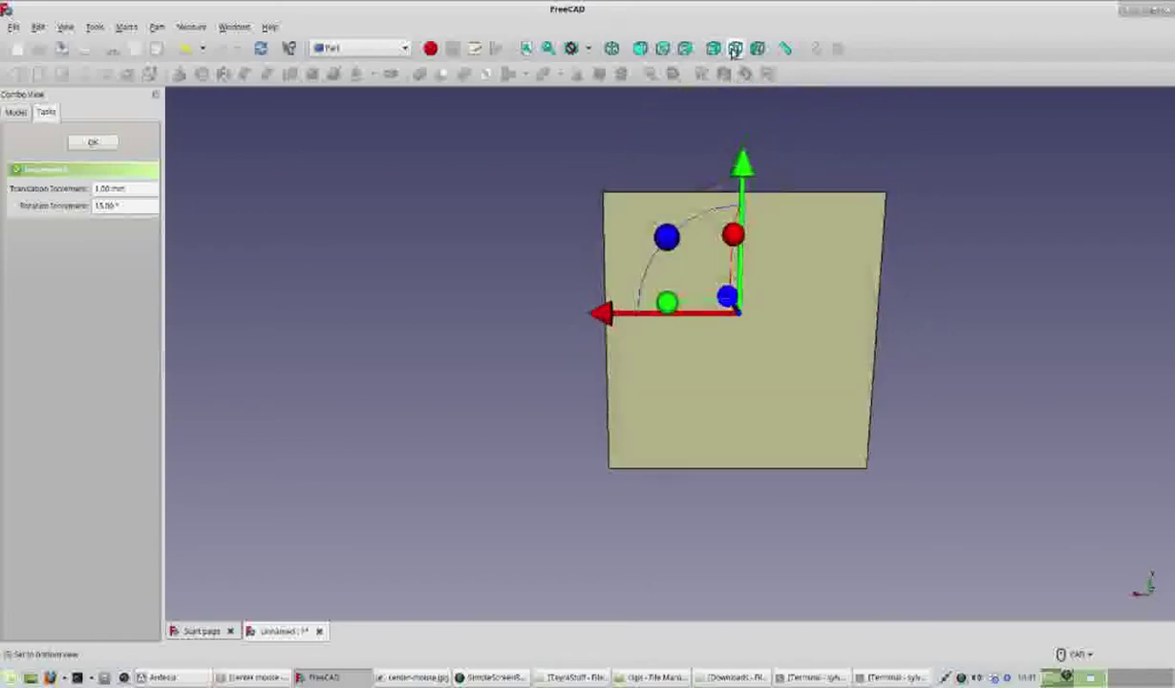
{"action": "left_click", "coordinate": [757, 48]}
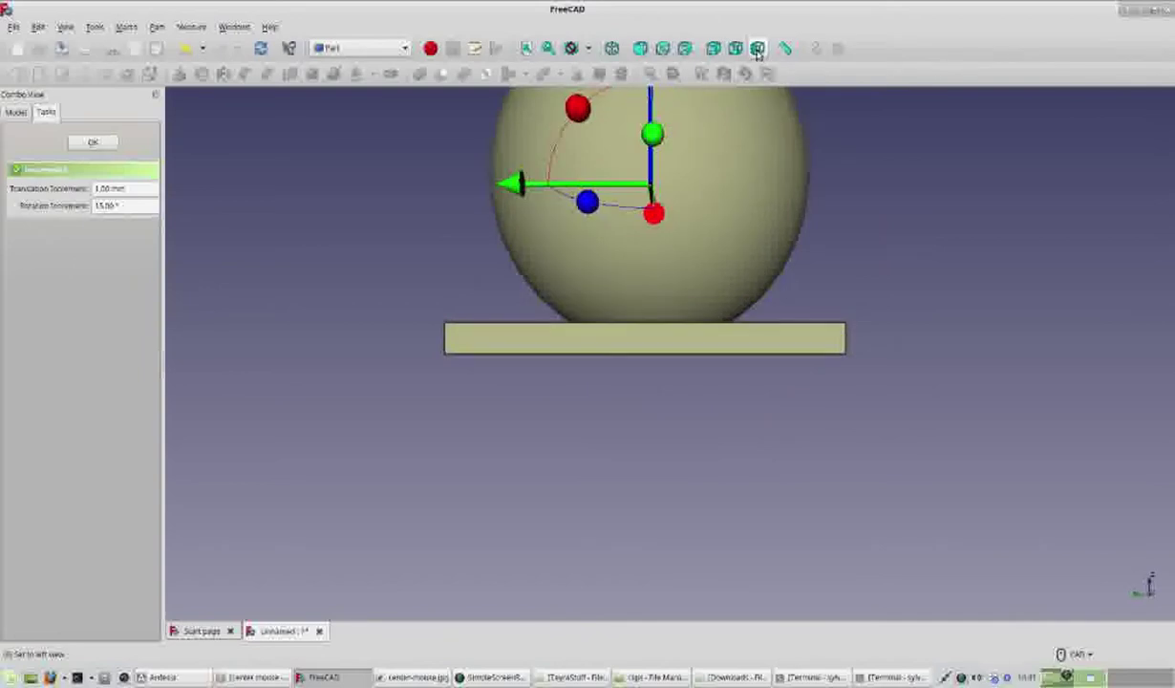
{"action": "right_click", "coordinate": [666, 253]}
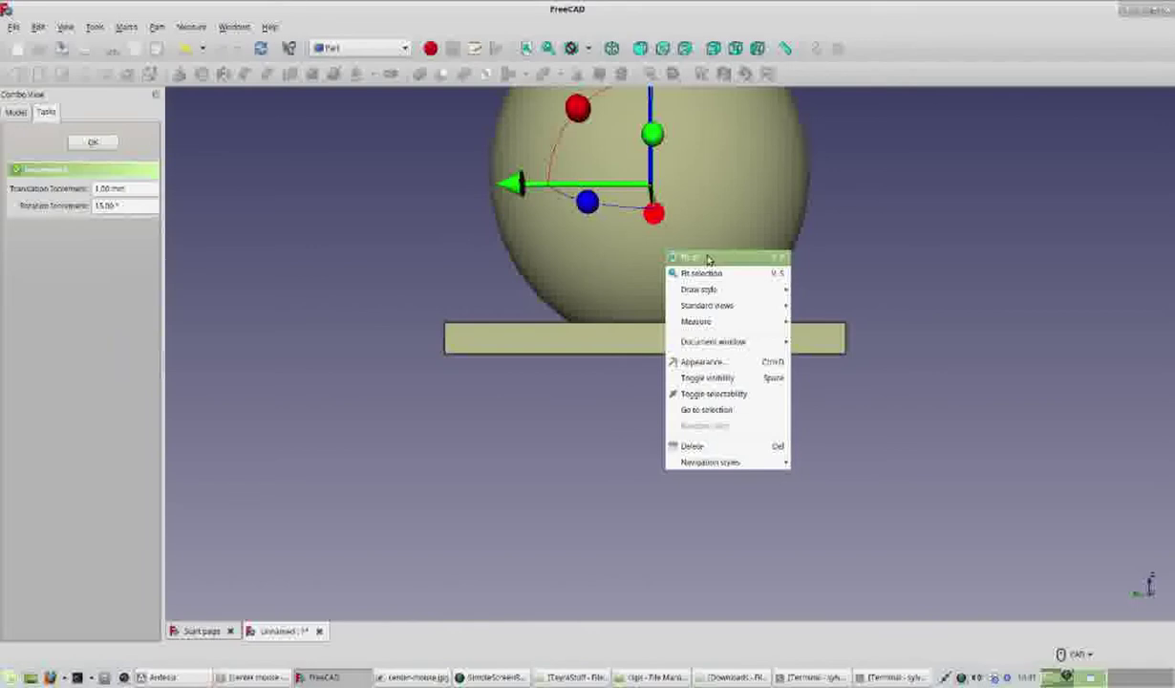
{"action": "left_click", "coordinate": [707, 258]}
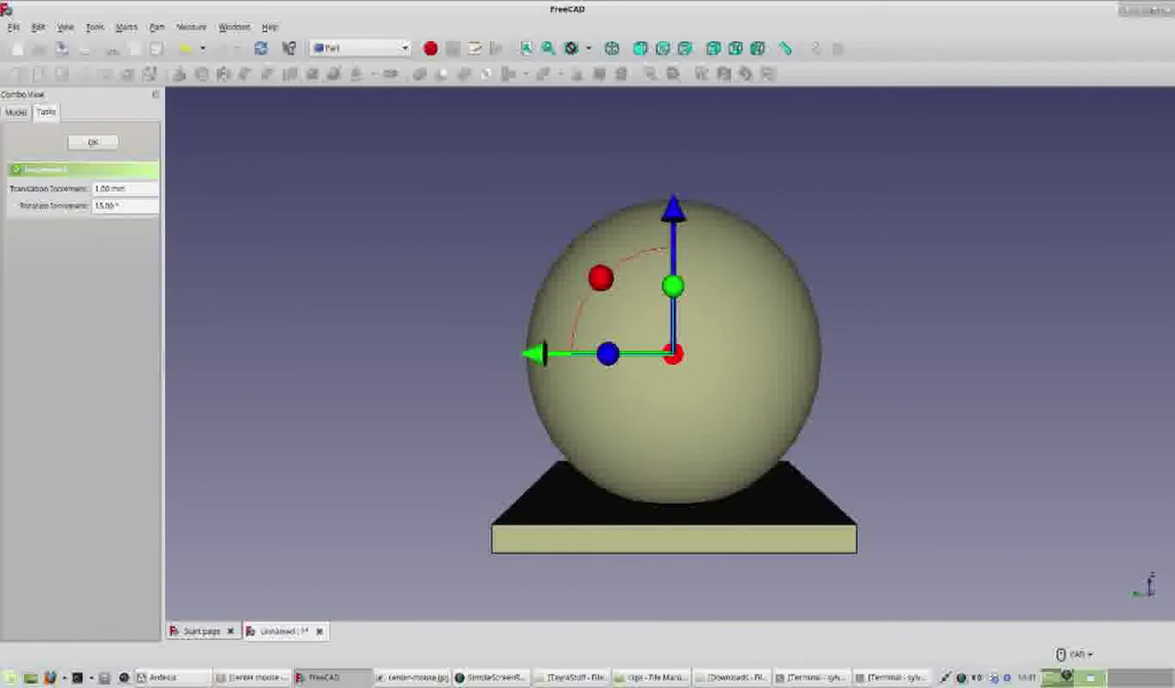
{"action": "left_click", "coordinate": [491, 676]}
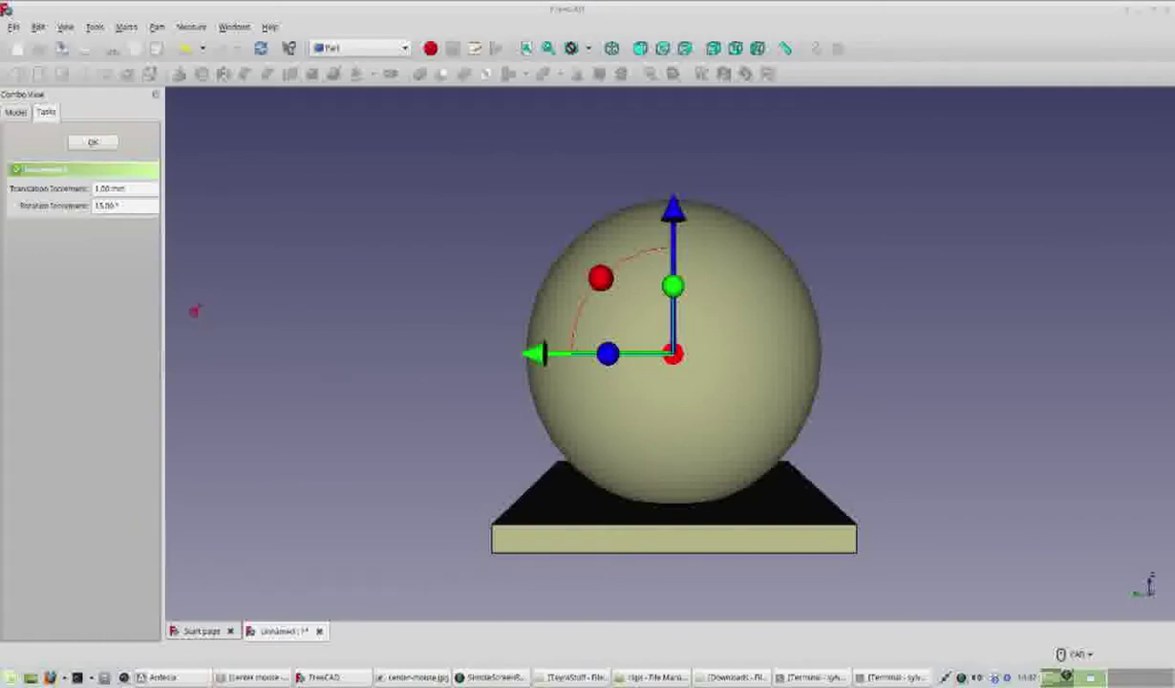
{"action": "mouse_move", "coordinate": [259, 349]}
{"action": "left_mouse_down"}
{"action": "mouse_move", "coordinate": [236, 224]}
{"action": "mouse_move", "coordinate": [164, 147]}
{"action": "mouse_move", "coordinate": [126, 141]}
{"action": "left_mouse_up"}
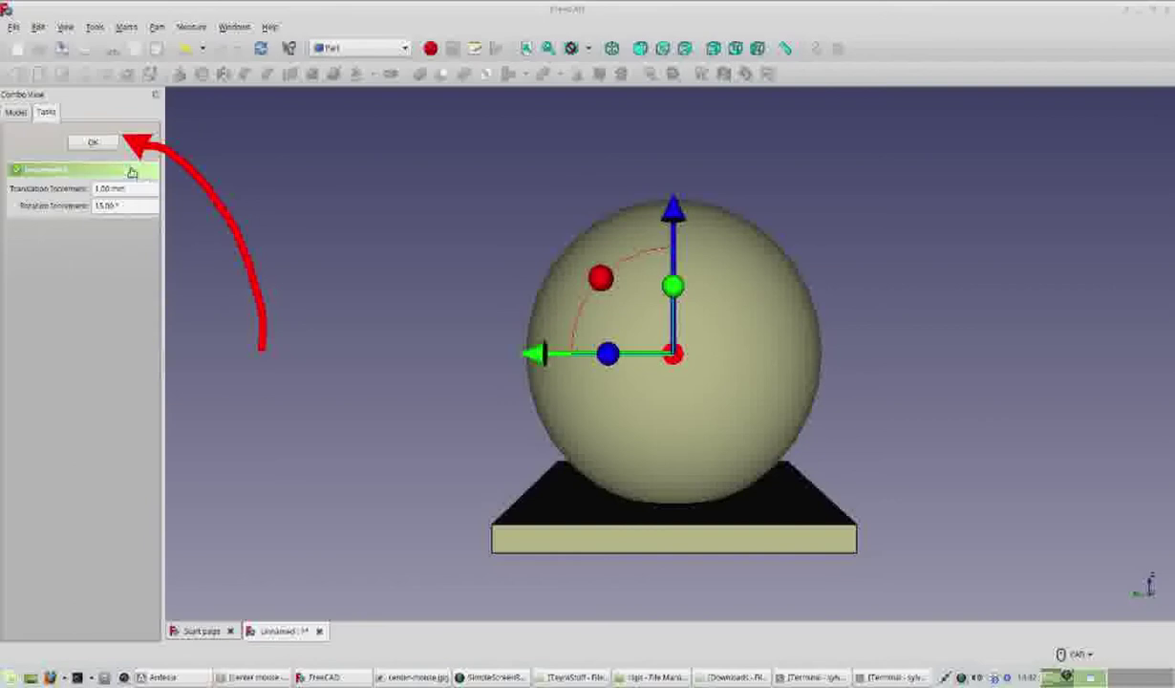
{"action": "left_click", "coordinate": [95, 143]}
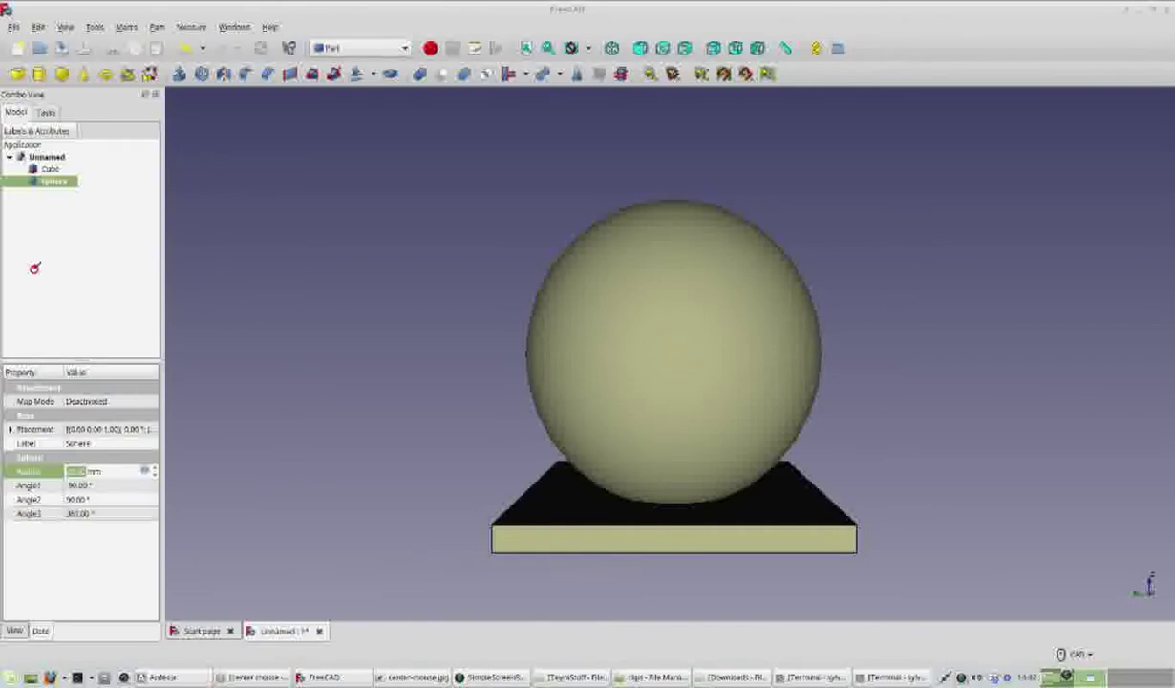
- Add a new Part Sphere and switch to isometric view
{"action": "left_click_drag", "start_coordinate": [182, 279], "coordinate": [67, 96]}
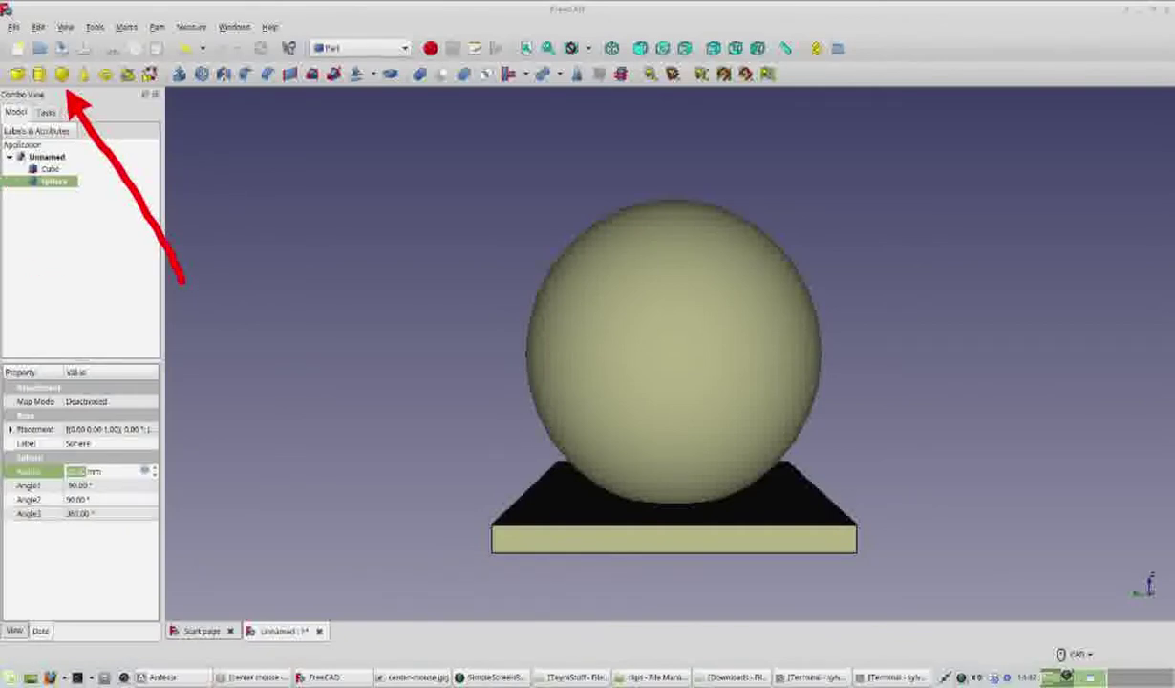
{"action": "left_click", "coordinate": [61, 75]}
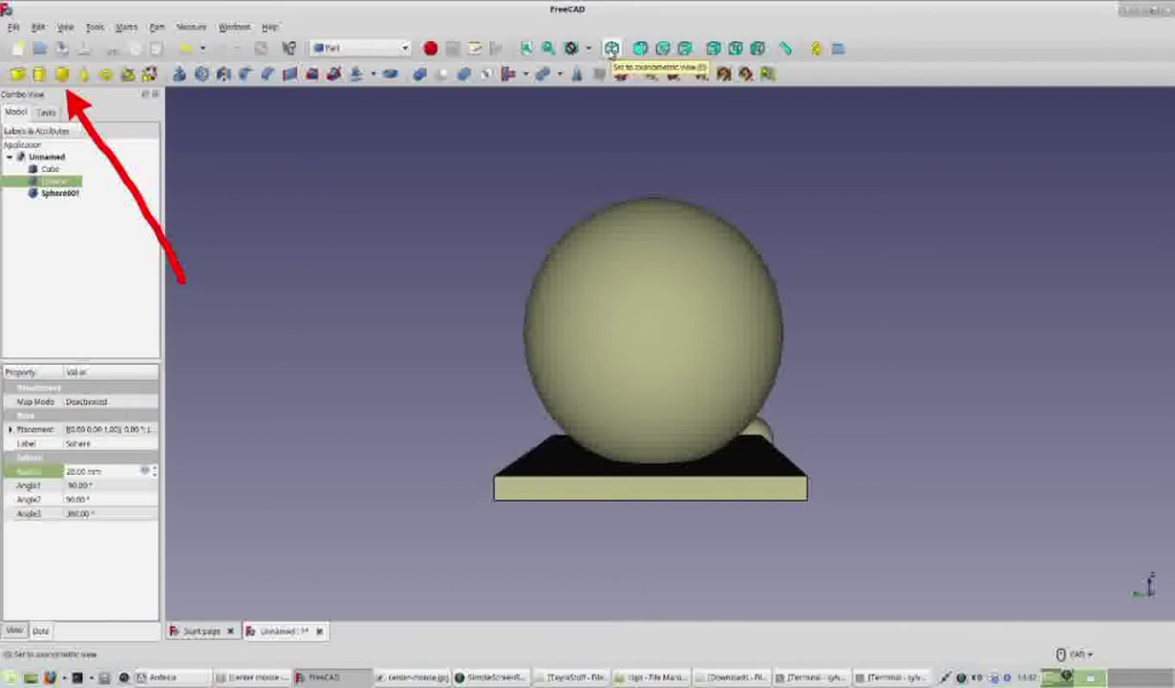
{"action": "left_click", "coordinate": [611, 49]}
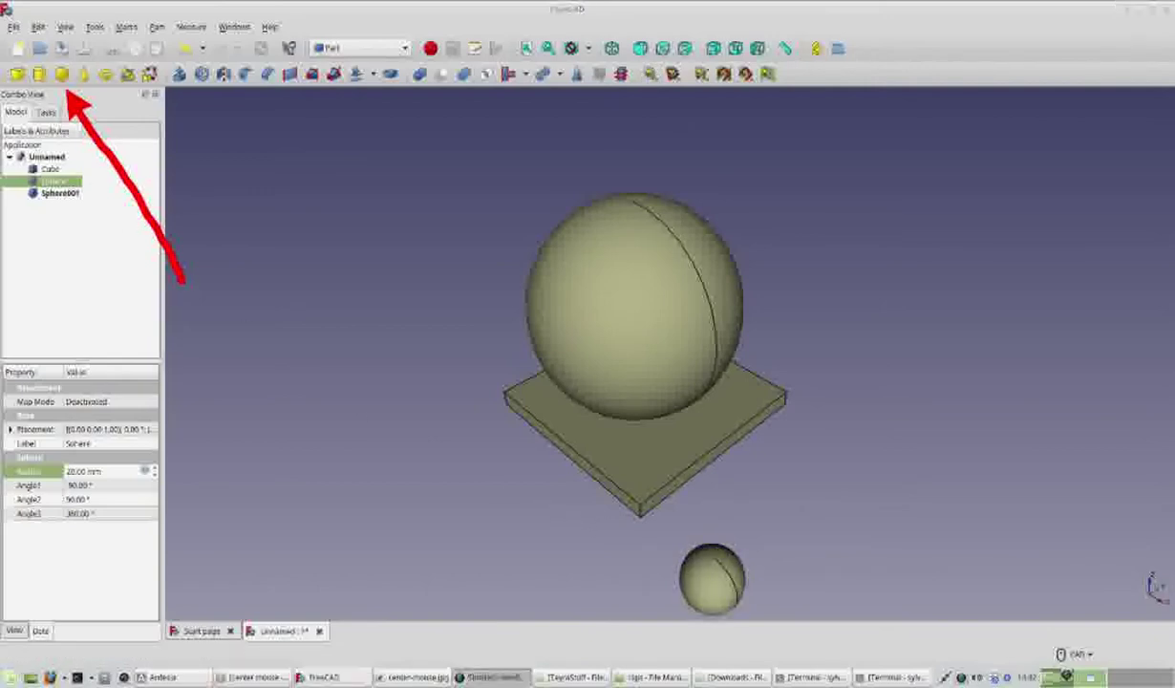
- Select Sphere001 in the model tree
{"action": "left_click_drag", "start_coordinate": [76, 223], "coordinate": [65, 205]}
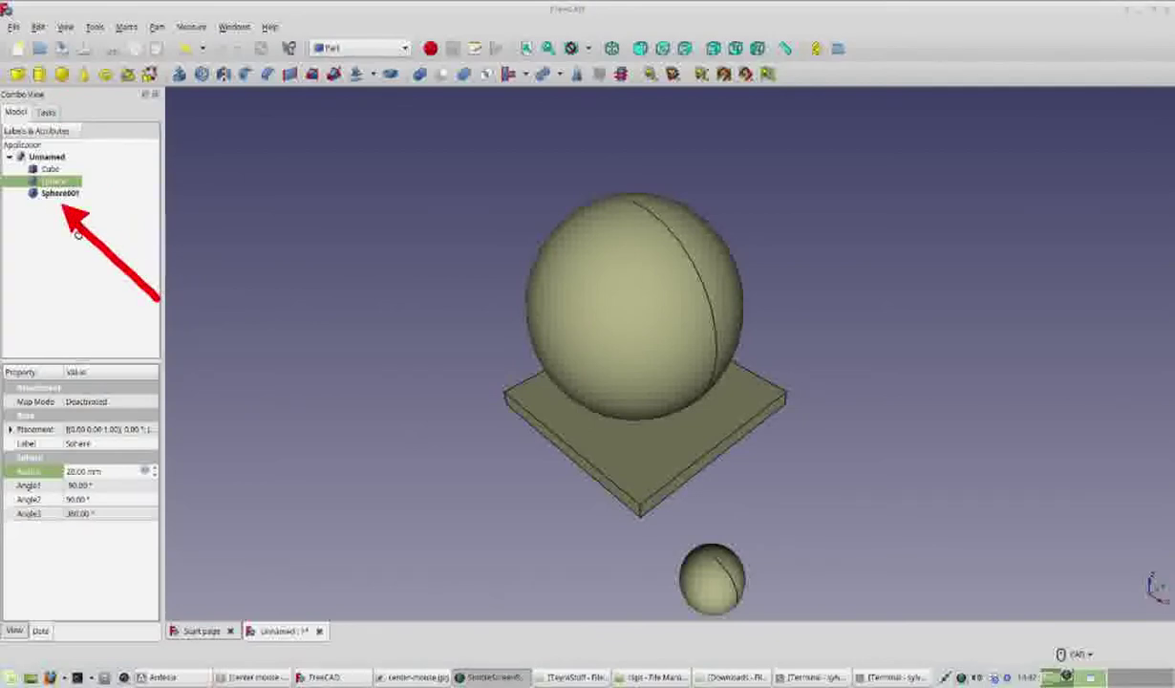
{"action": "mouse_move", "coordinate": [53, 260]}
{"action": "left_mouse_down"}
{"action": "mouse_move", "coordinate": [43, 382]}
{"action": "mouse_move", "coordinate": [55, 464]}
{"action": "left_mouse_up"}
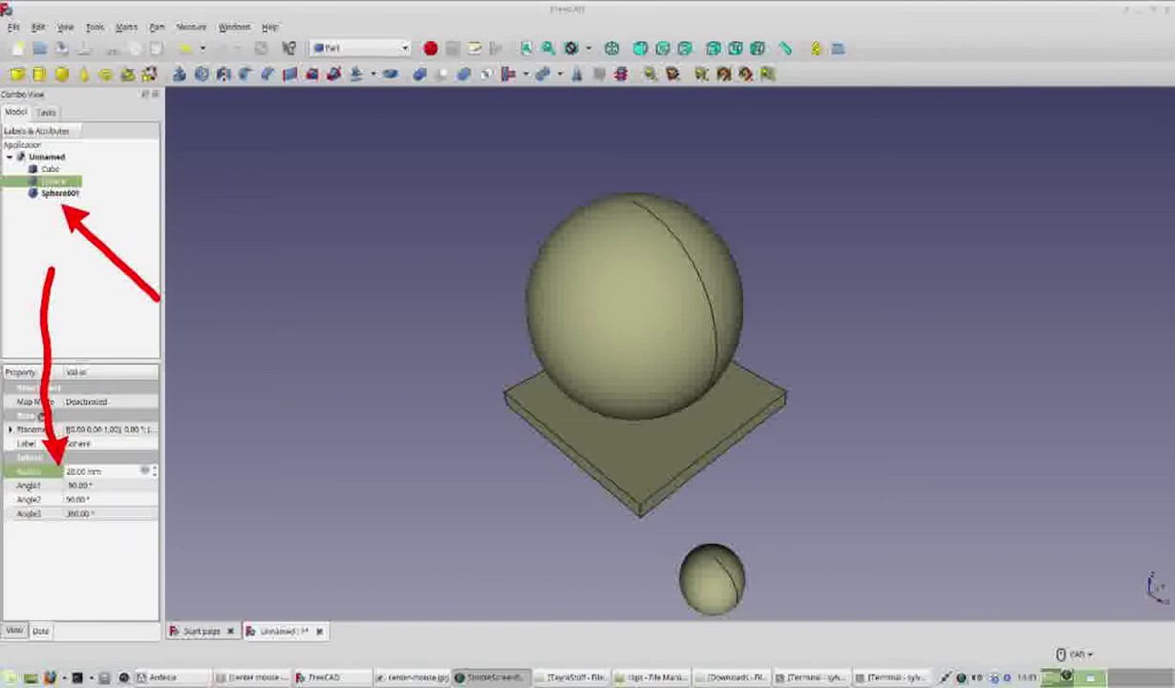
{"action": "left_click", "coordinate": [96, 218]}
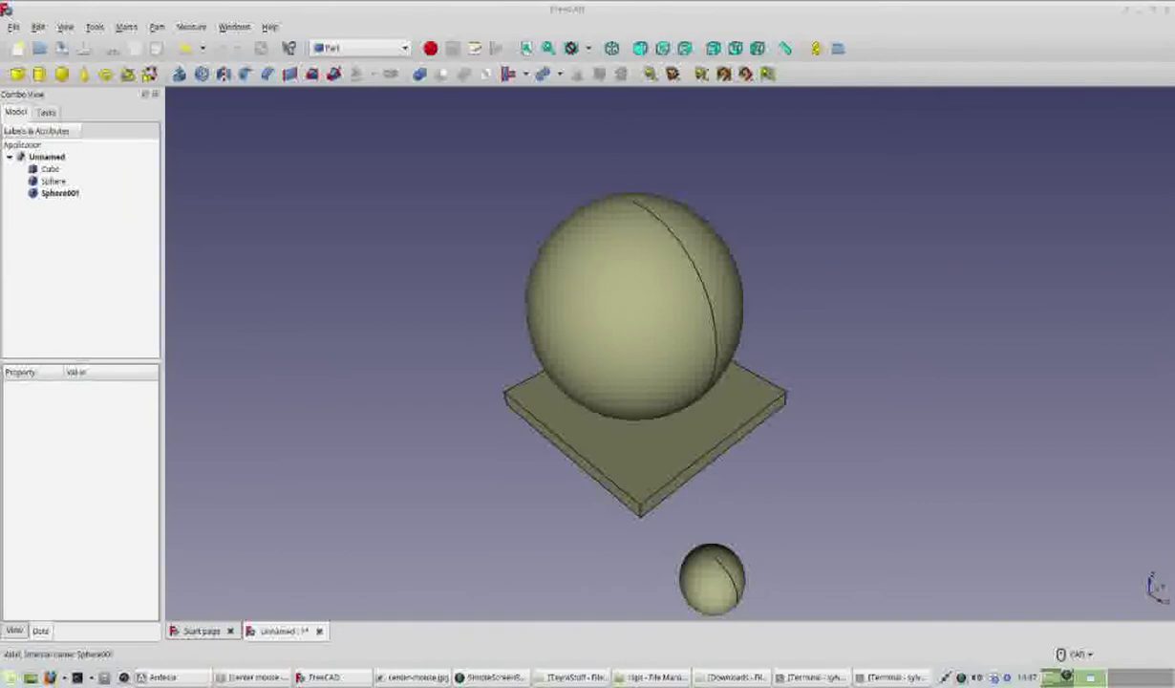
{"action": "left_click_drag", "start_coordinate": [446, 552], "coordinate": [669, 573]}
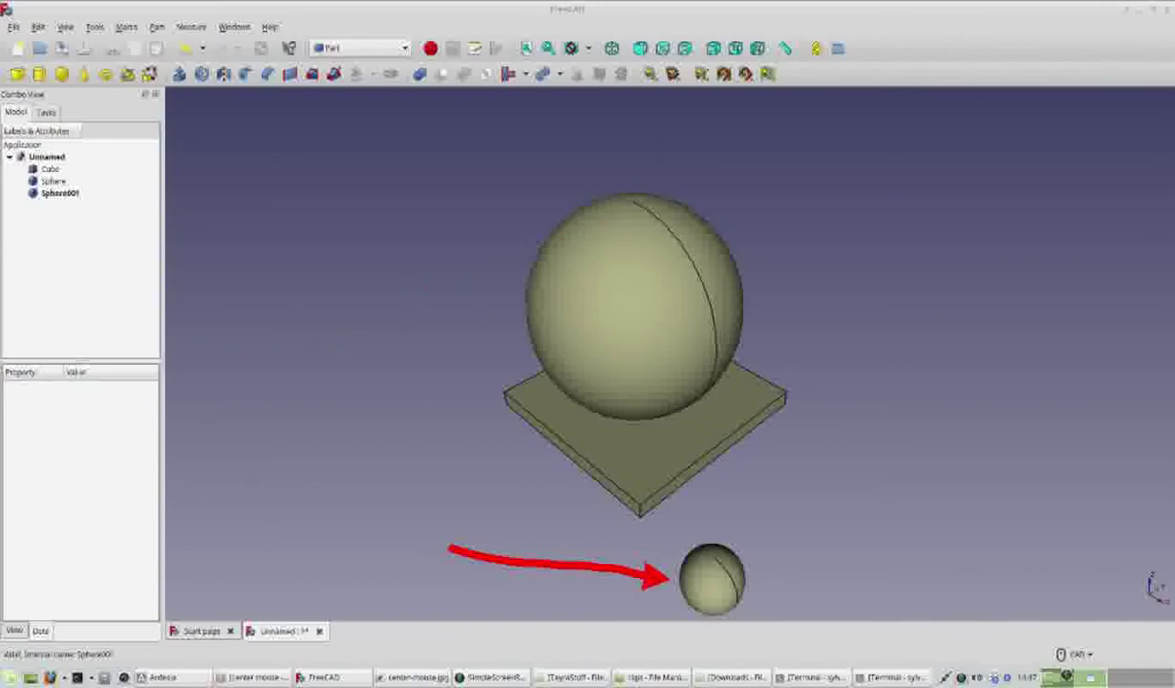
{"action": "left_click_drag", "start_coordinate": [142, 268], "coordinate": [66, 200]}
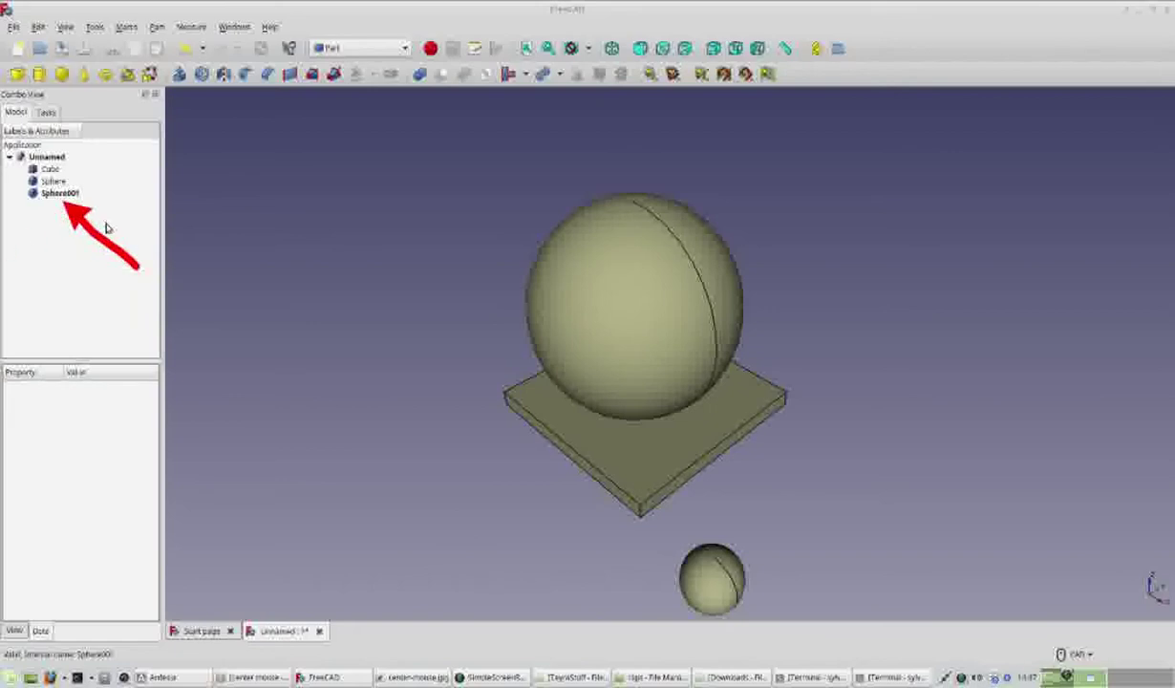
{"action": "left_click", "coordinate": [69, 193]}
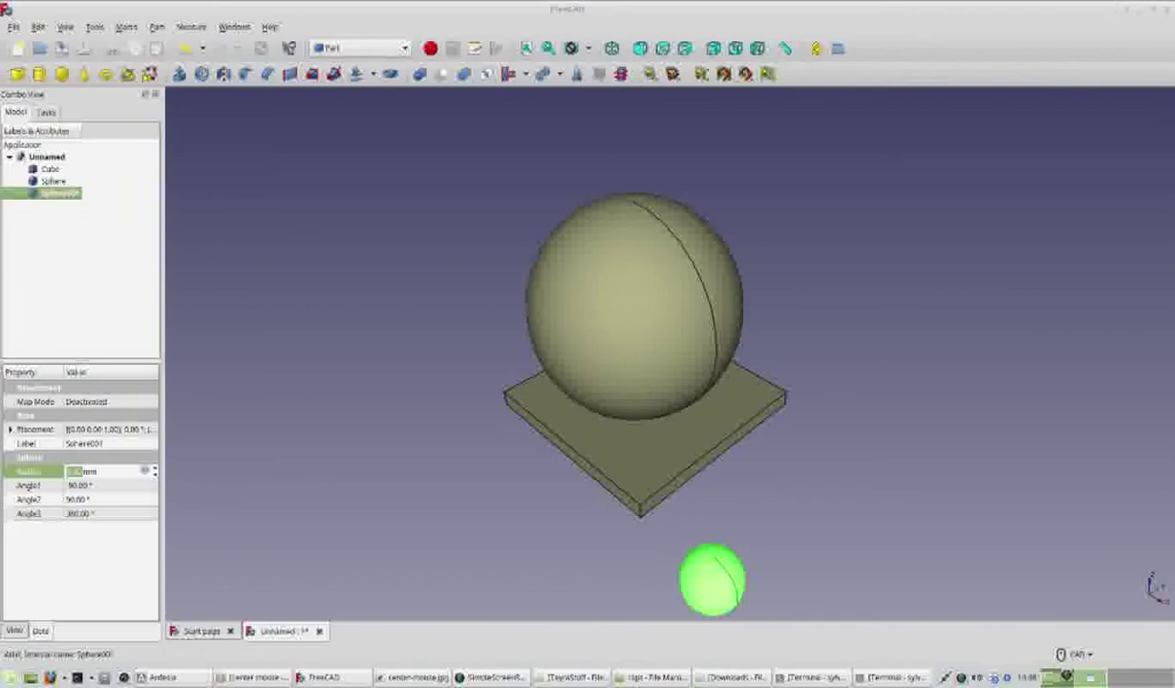
- Change Sphere001's Radius from 5 mm to 16 mm
{"action": "mouse_move", "coordinate": [134, 260]}
{"action": "left_mouse_down"}
{"action": "mouse_move", "coordinate": [105, 270]}
{"action": "mouse_move", "coordinate": [43, 396]}
{"action": "mouse_move", "coordinate": [40, 442]}
{"action": "mouse_move", "coordinate": [53, 443]}
{"action": "left_mouse_up"}
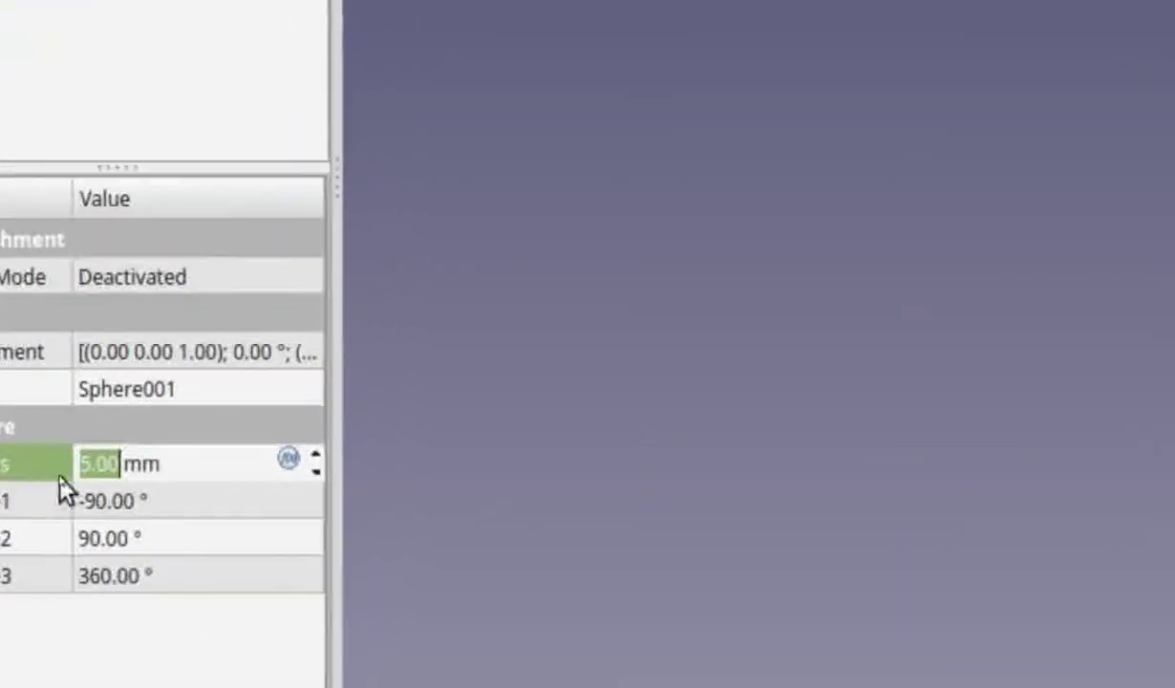
{"action": "left_click", "coordinate": [68, 471]}
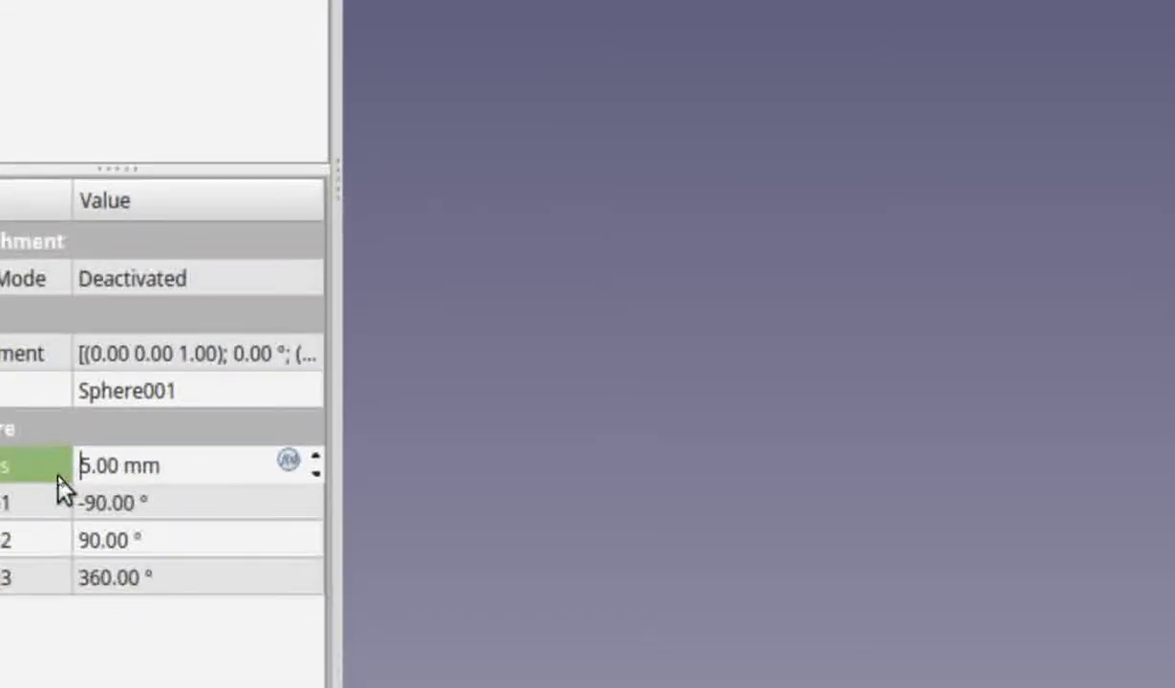
{"action": "key", "text": "Delete"}
{"action": "type", "text": "16"}
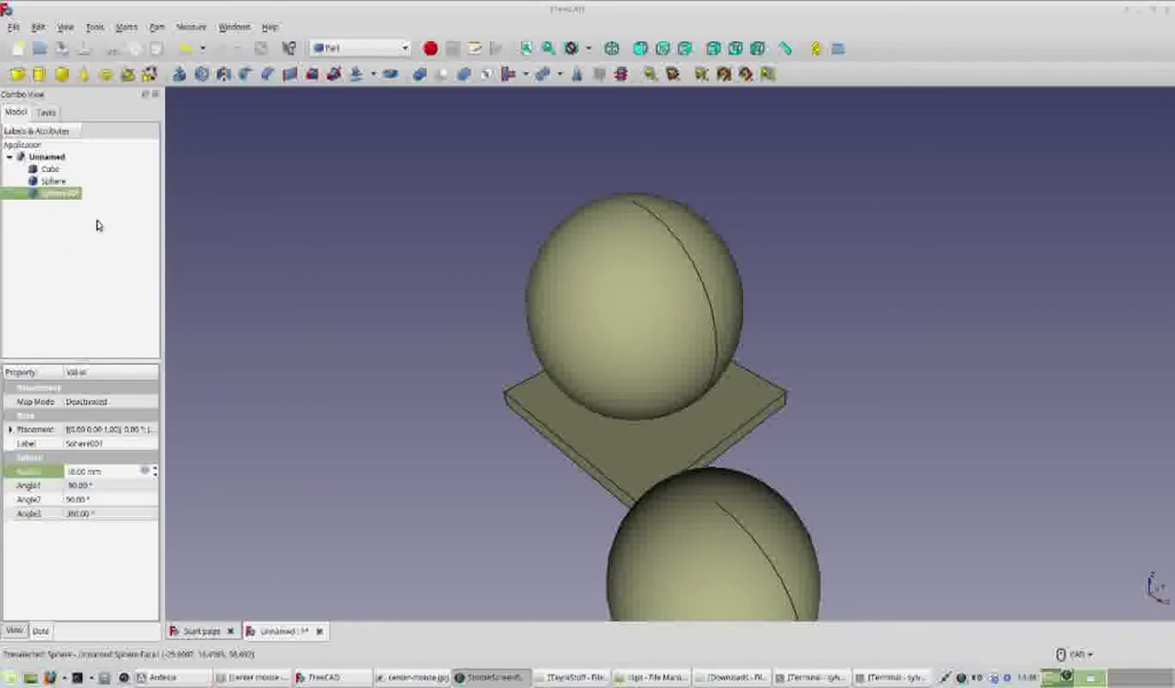
{"action": "left_click", "coordinate": [50, 198]}
- Transform Sphere001: raise it 20 mm, shift it along X and Y, then raise it 7 mm more
{"action": "double_click", "coordinate": [48, 195]}
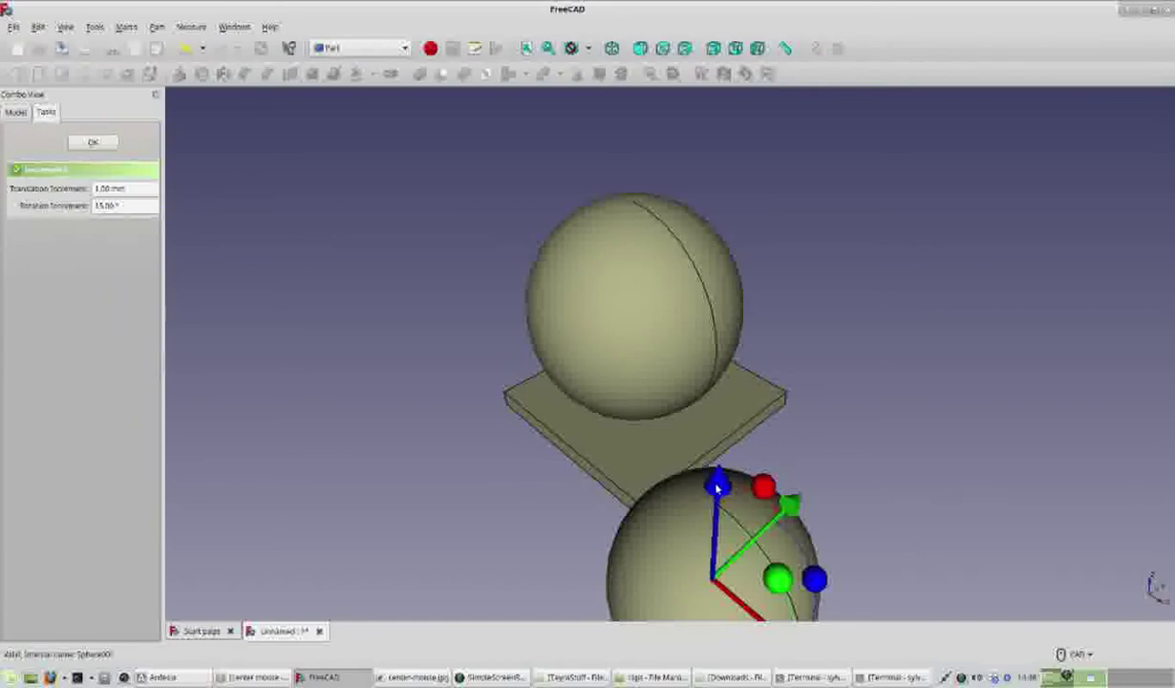
{"action": "left_click_drag", "start_coordinate": [718, 485], "coordinate": [707, 272]}
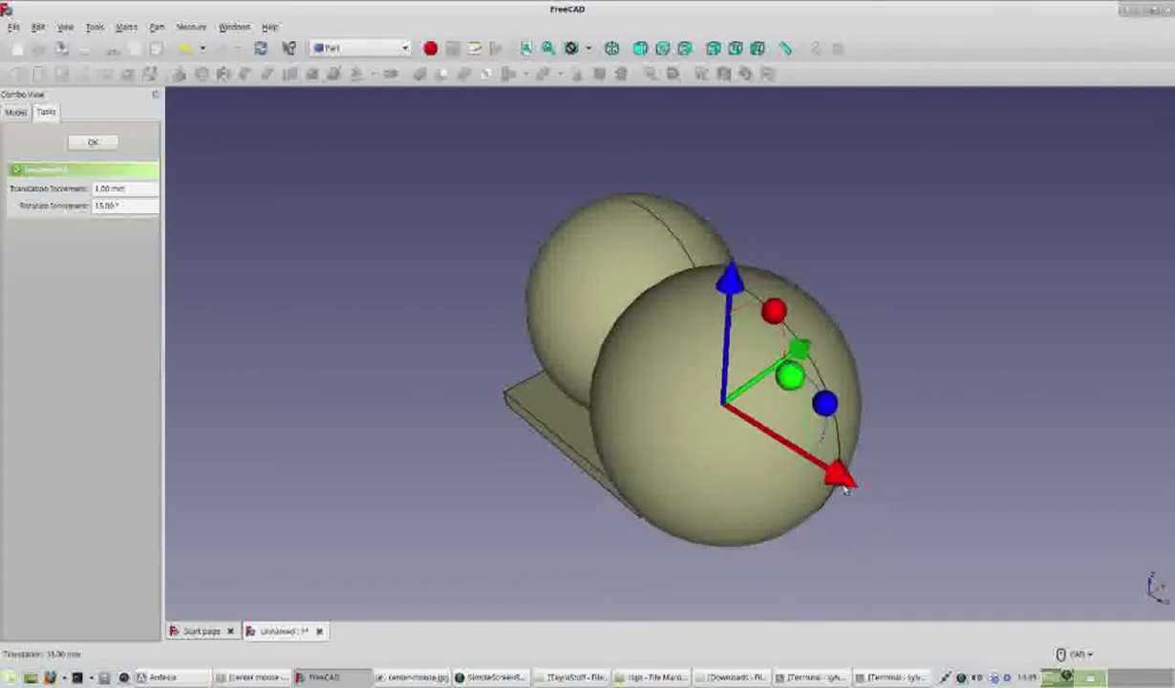
{"action": "left_click_drag", "start_coordinate": [845, 485], "coordinate": [624, 392]}
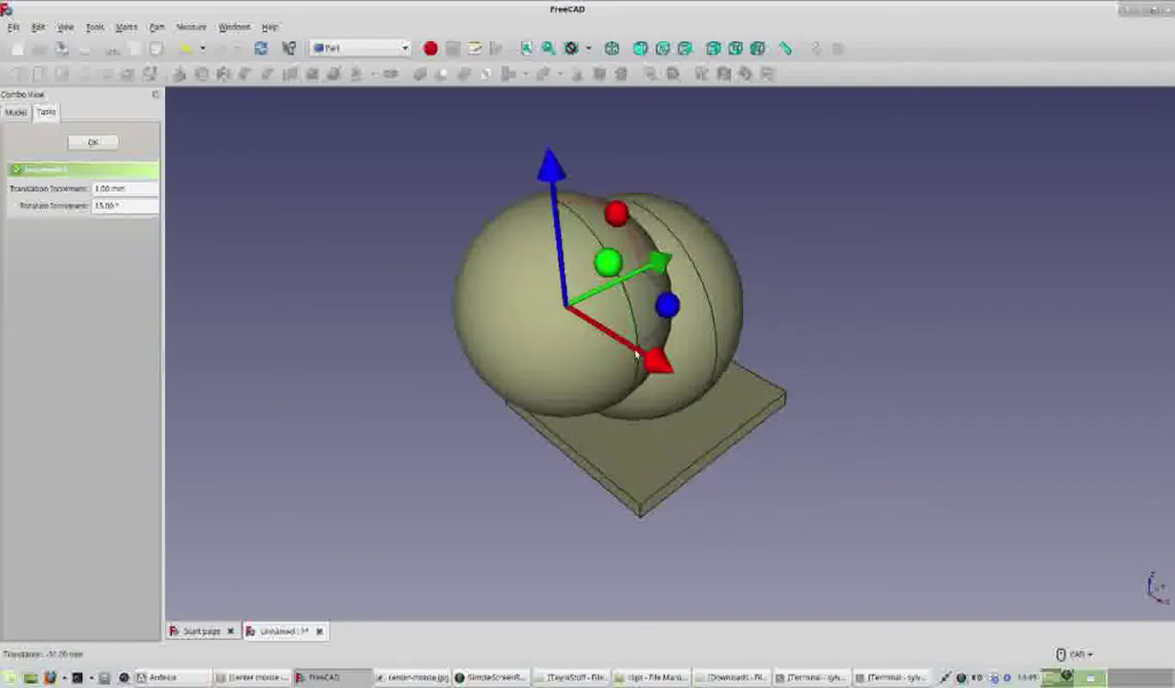
{"action": "left_click_drag", "start_coordinate": [660, 263], "coordinate": [751, 223]}
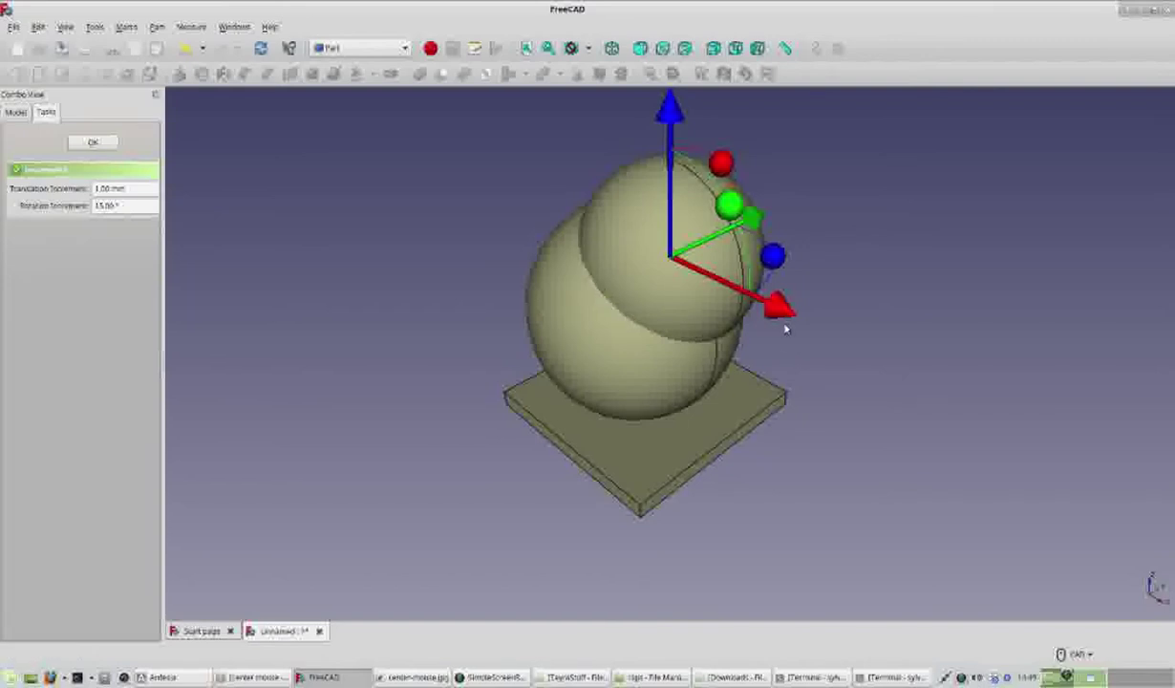
{"action": "left_click_drag", "start_coordinate": [778, 313], "coordinate": [733, 295]}
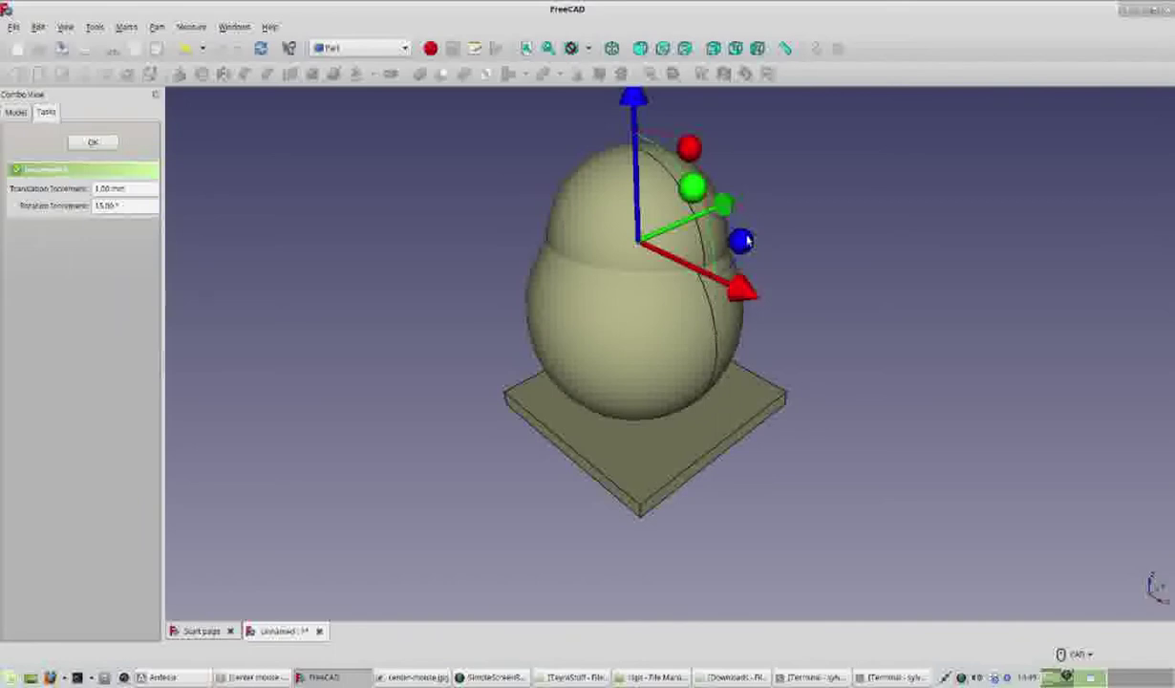
{"action": "left_click_drag", "start_coordinate": [730, 205], "coordinate": [723, 206]}
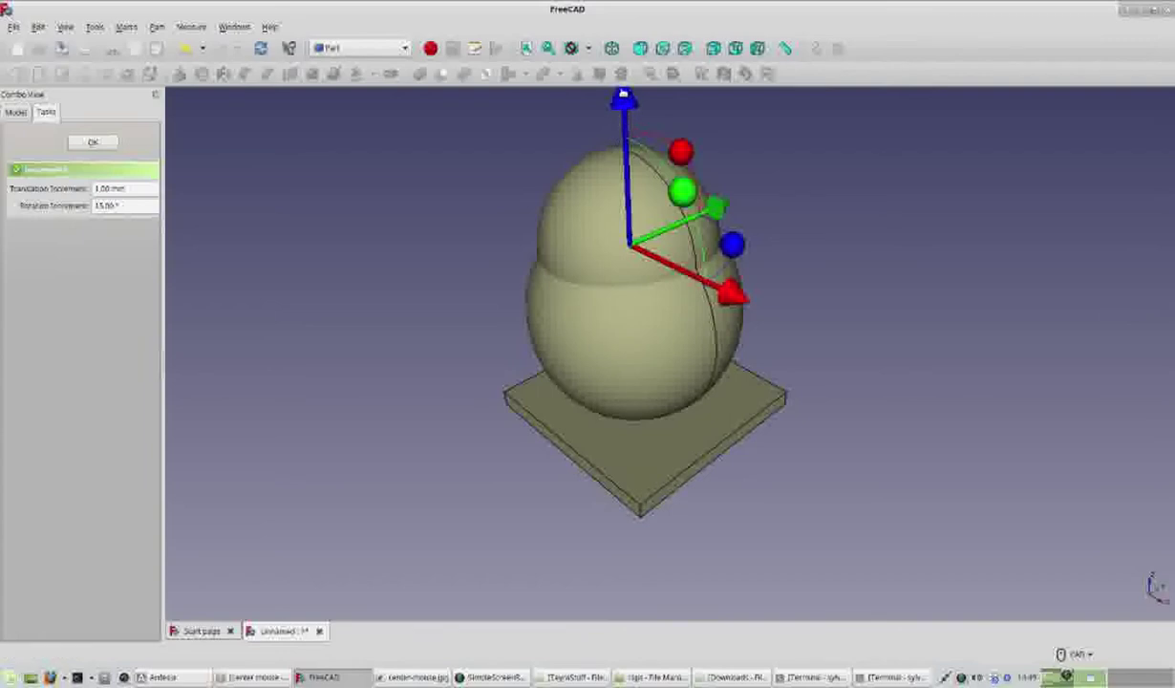
{"action": "left_click_drag", "start_coordinate": [621, 99], "coordinate": [631, 33]}
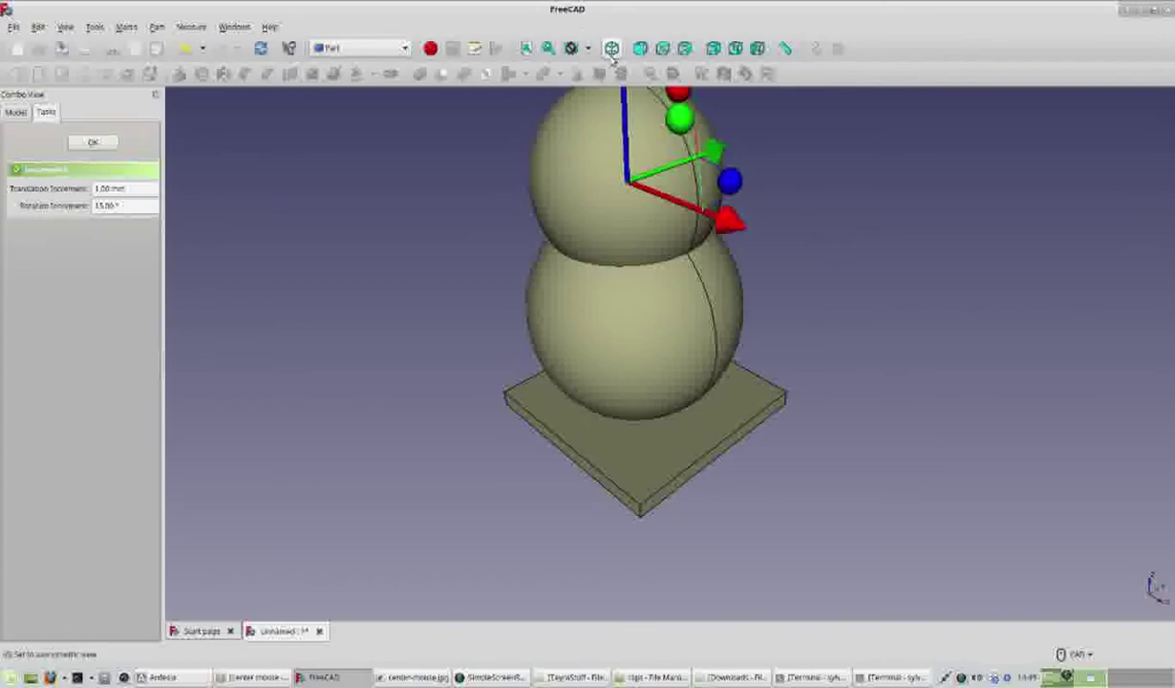
- Check front, top, right and rear views and nudge Sphere001 1 mm to the left
{"action": "left_click", "coordinate": [639, 48]}
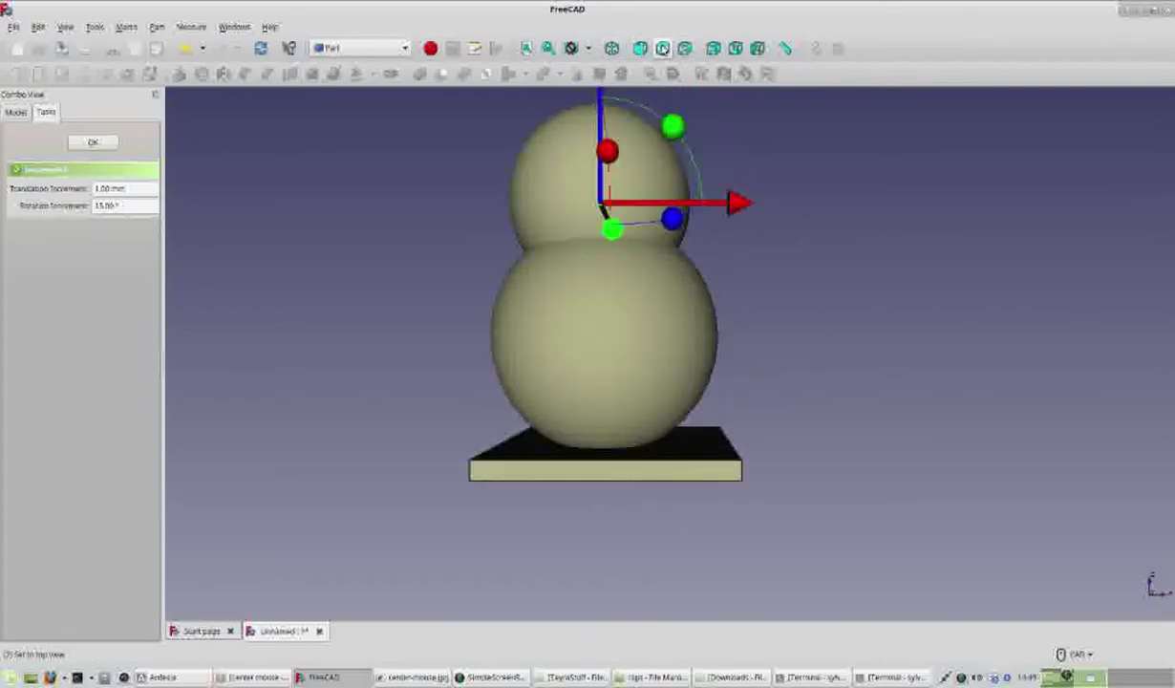
{"action": "left_click", "coordinate": [663, 48]}
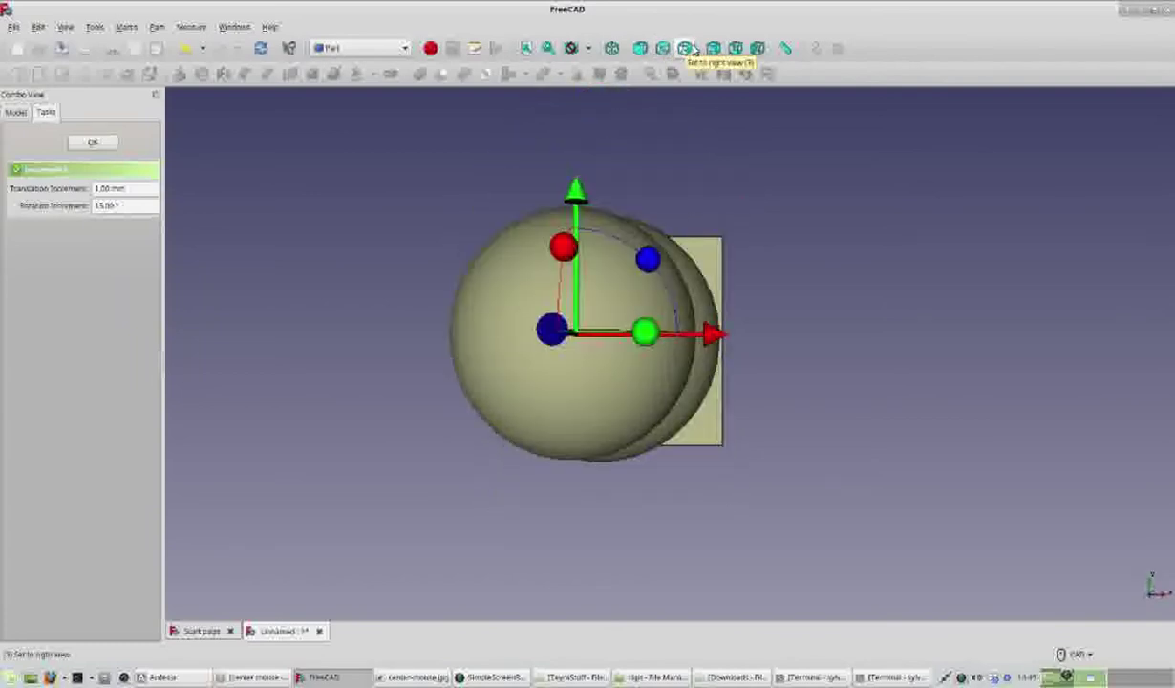
{"action": "left_click", "coordinate": [685, 49]}
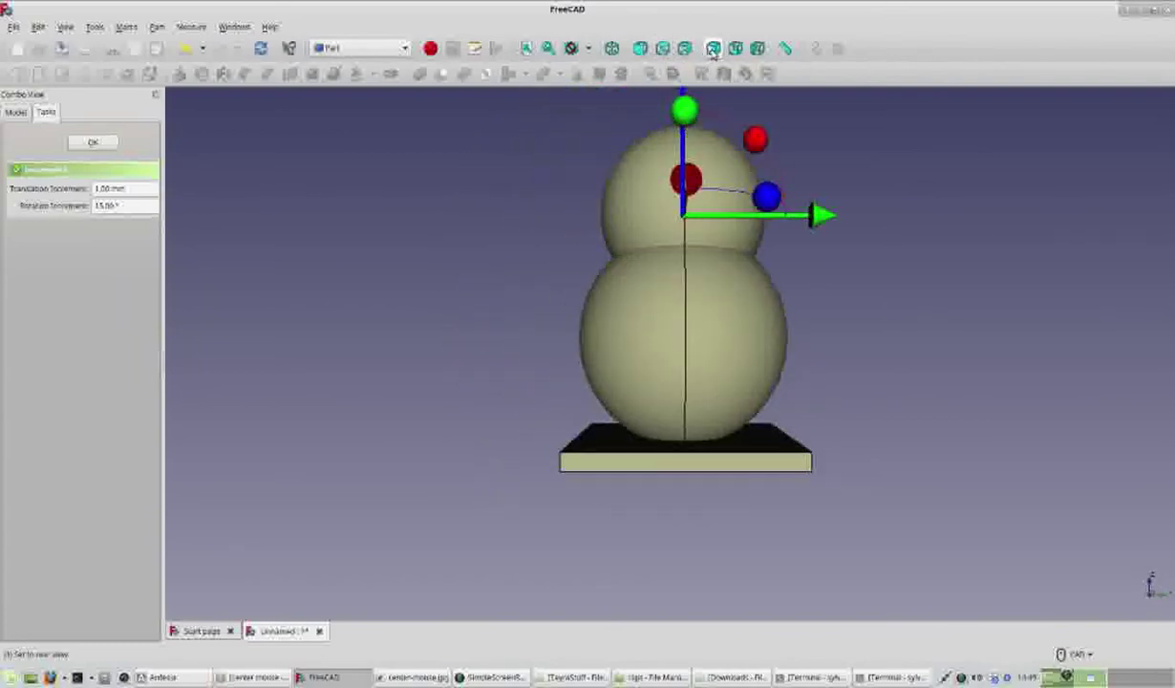
{"action": "left_click", "coordinate": [714, 50]}
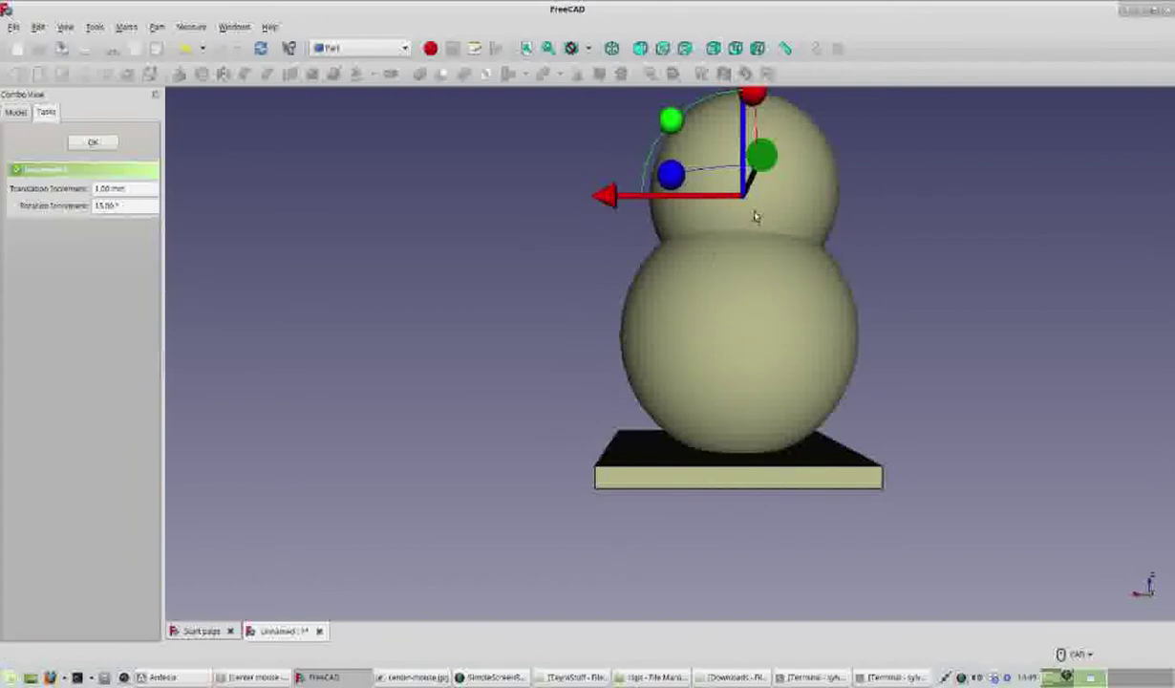
{"action": "left_click_drag", "start_coordinate": [608, 198], "coordinate": [606, 210]}
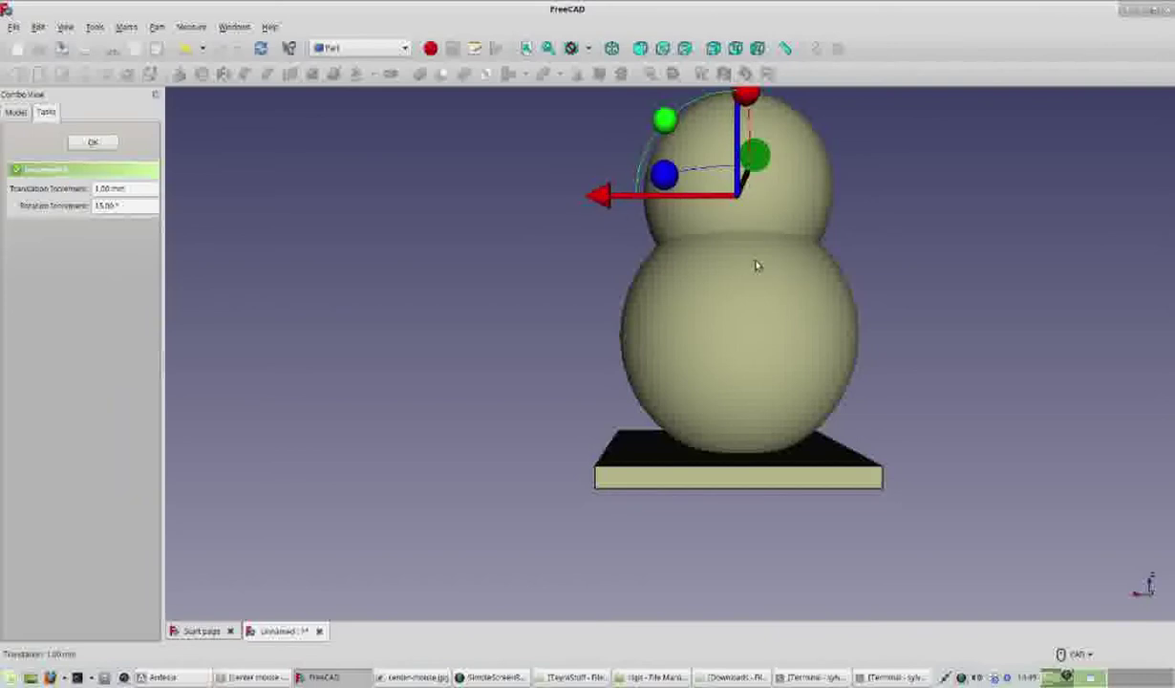
- Verify from the left and front views and confirm Sphere001's placement with OK
{"action": "left_click", "coordinate": [757, 49]}
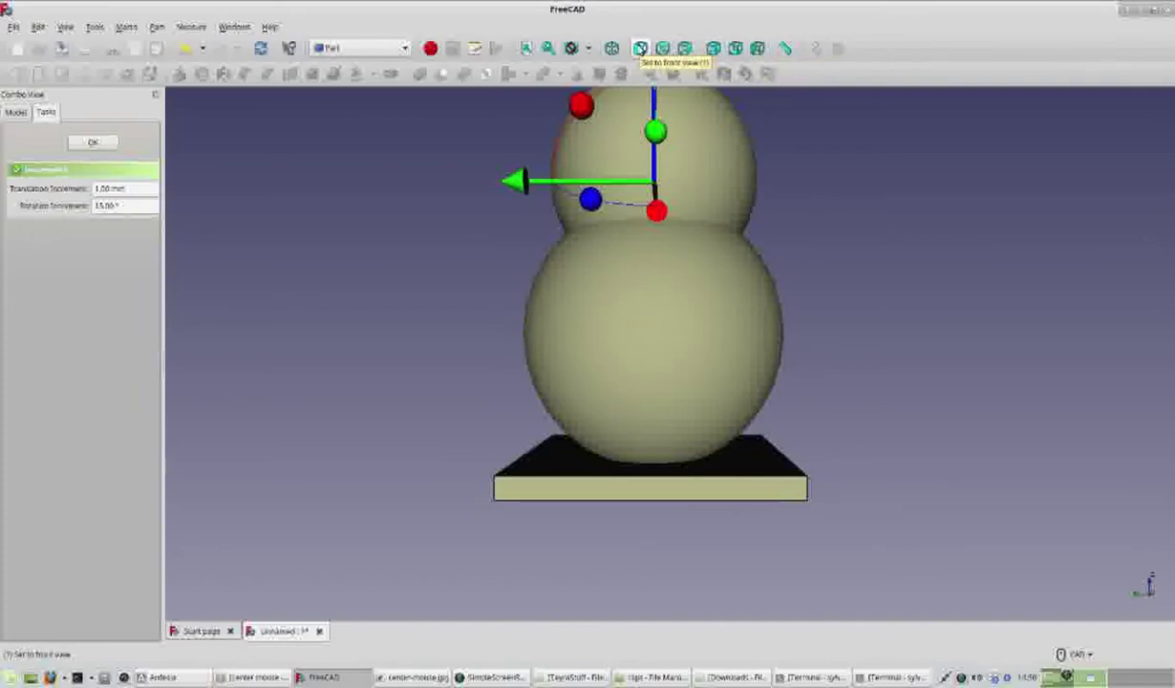
{"action": "left_click", "coordinate": [641, 49]}
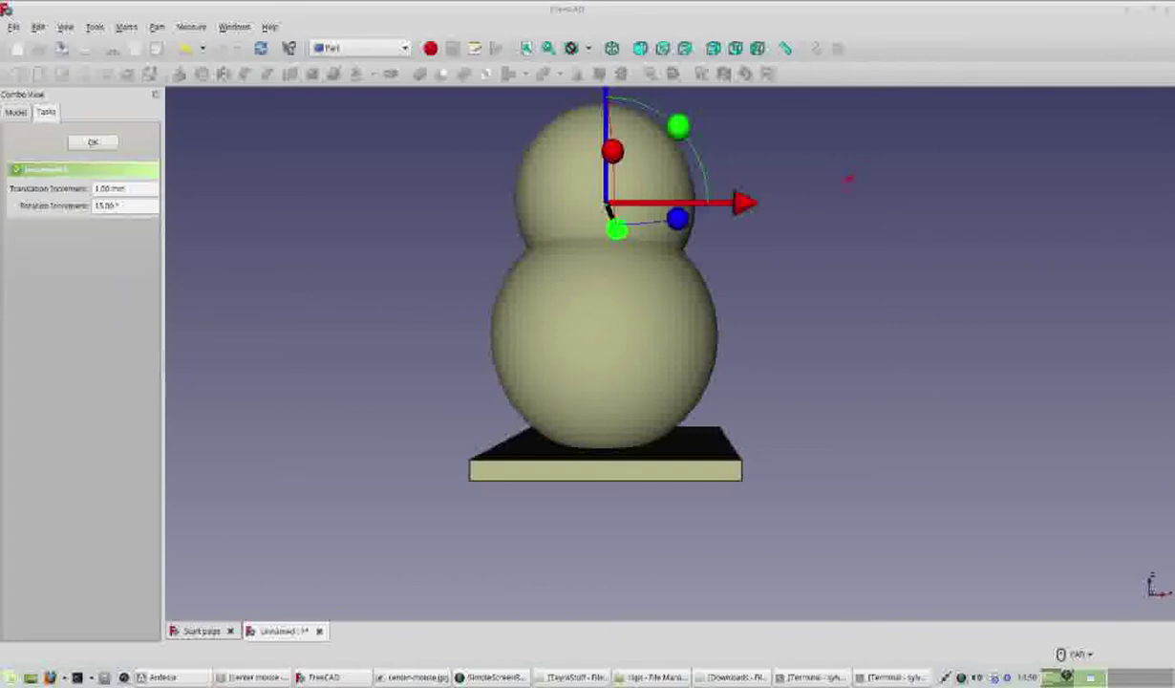
{"action": "left_click_drag", "start_coordinate": [703, 115], "coordinate": [647, 71]}
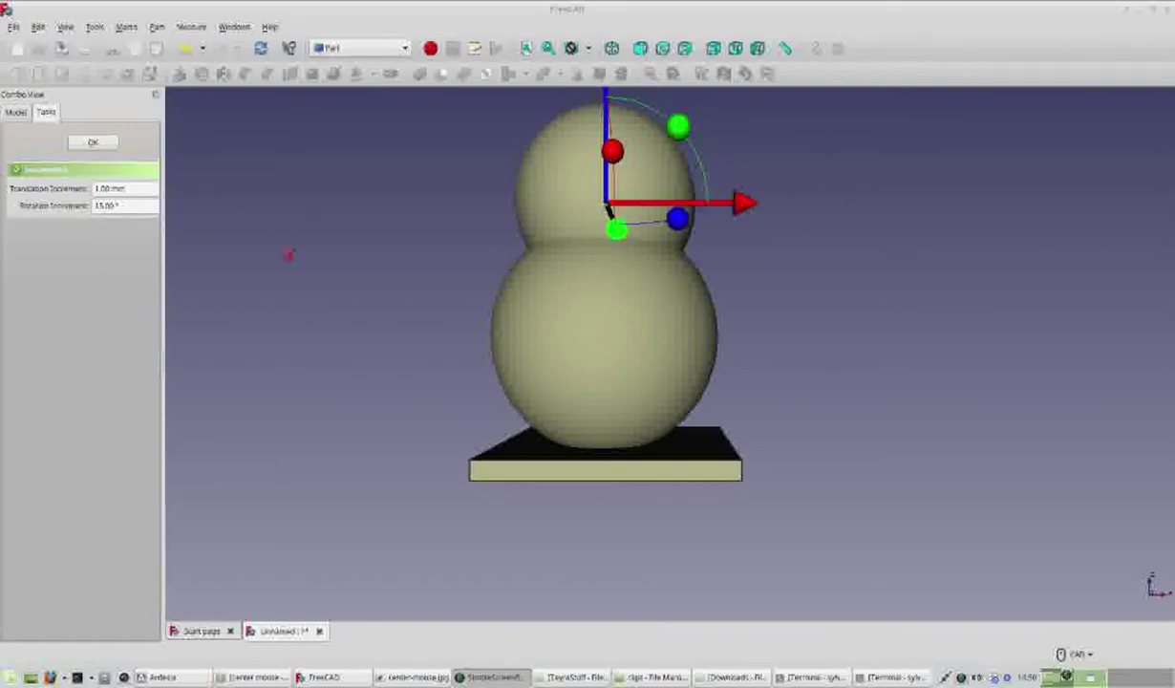
{"action": "mouse_move", "coordinate": [284, 274]}
{"action": "left_mouse_down"}
{"action": "mouse_move", "coordinate": [298, 222]}
{"action": "mouse_move", "coordinate": [266, 175]}
{"action": "mouse_move", "coordinate": [145, 142]}
{"action": "left_mouse_up"}
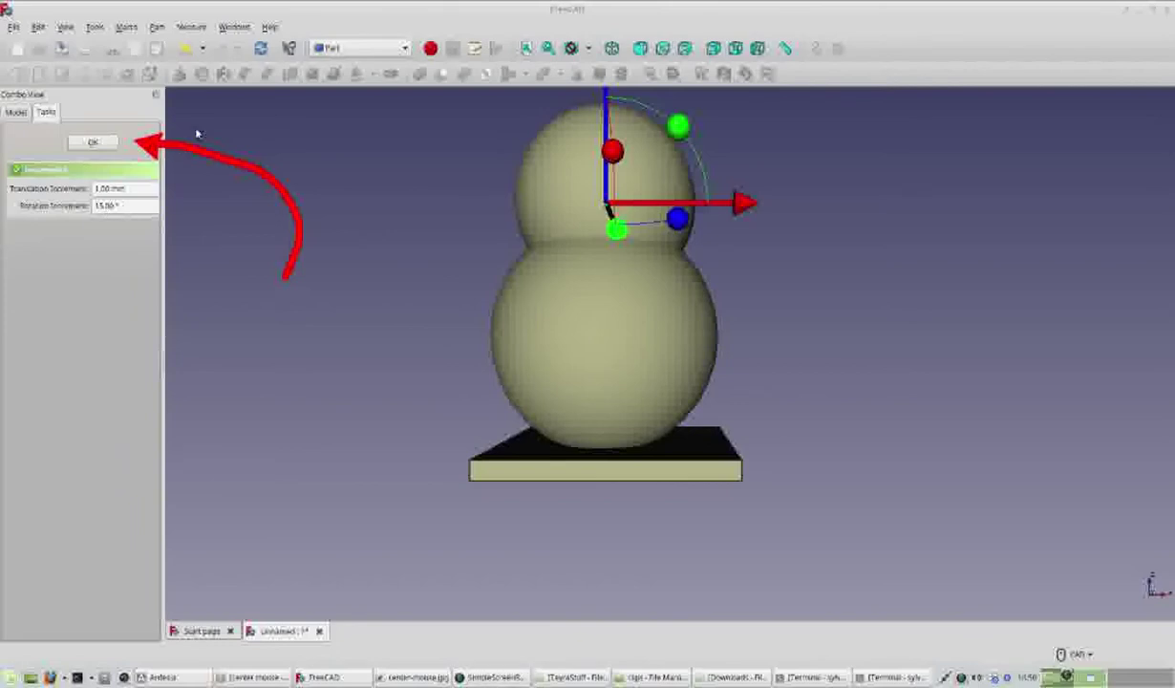
{"action": "left_click", "coordinate": [93, 143]}
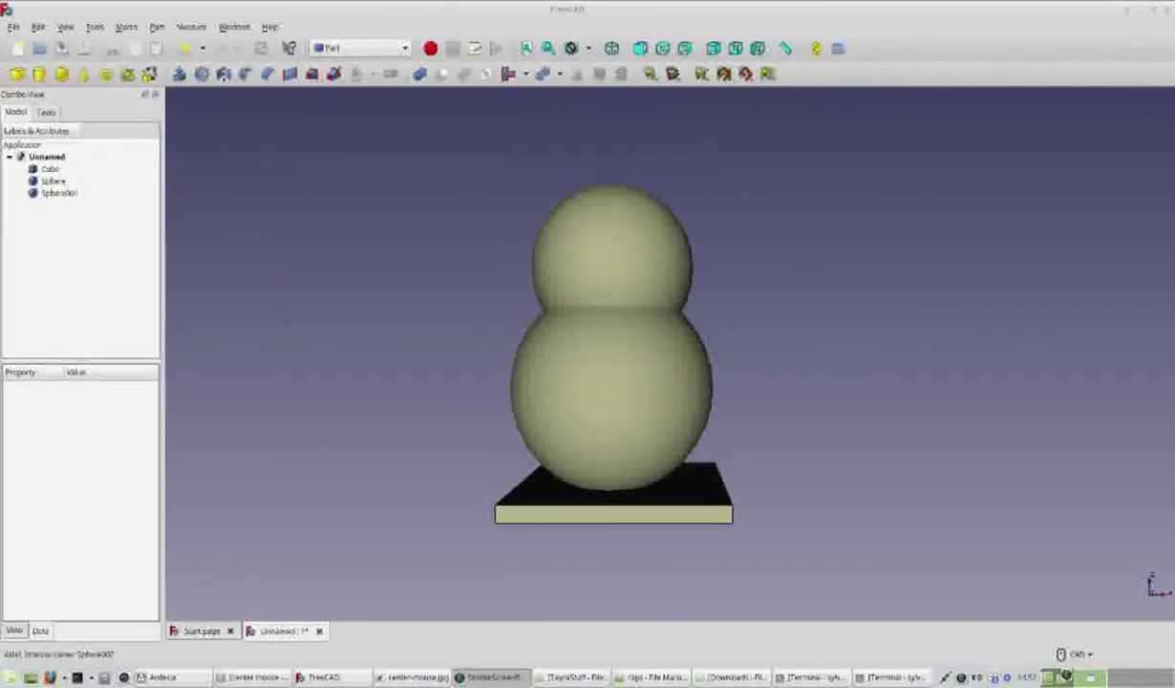
{"action": "left_click", "coordinate": [413, 676]}
{"action": "left_click_drag", "start_coordinate": [446, 258], "coordinate": [868, 212]}
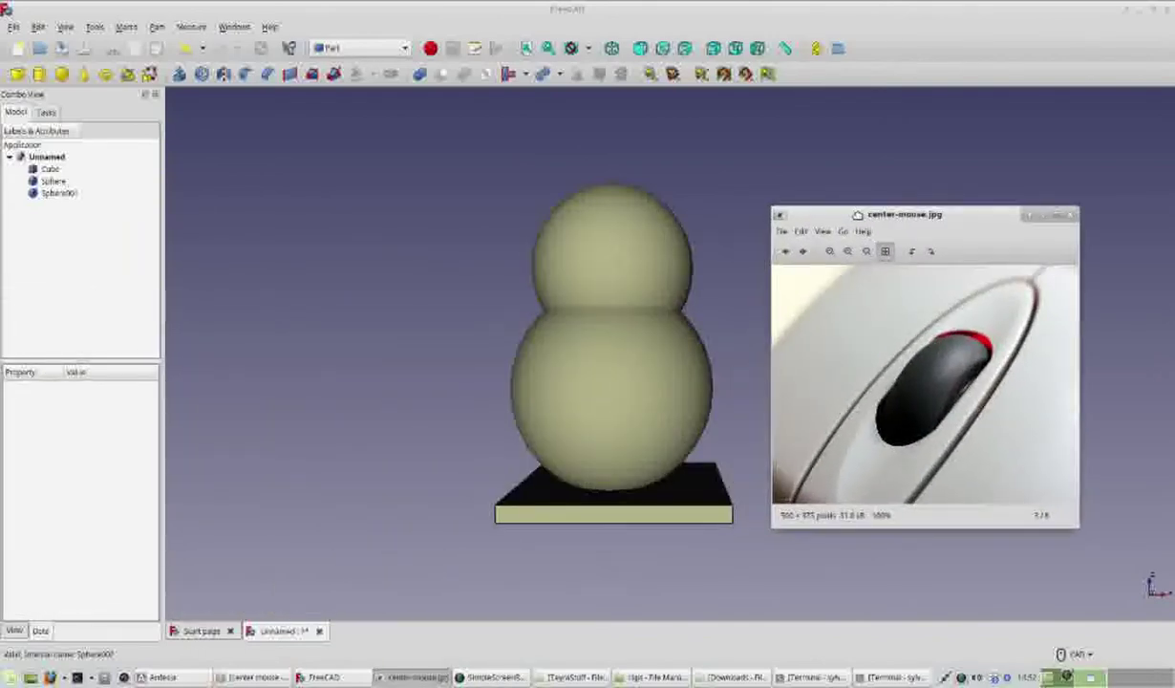
{"action": "left_click_drag", "start_coordinate": [868, 212], "coordinate": [0, 203]}
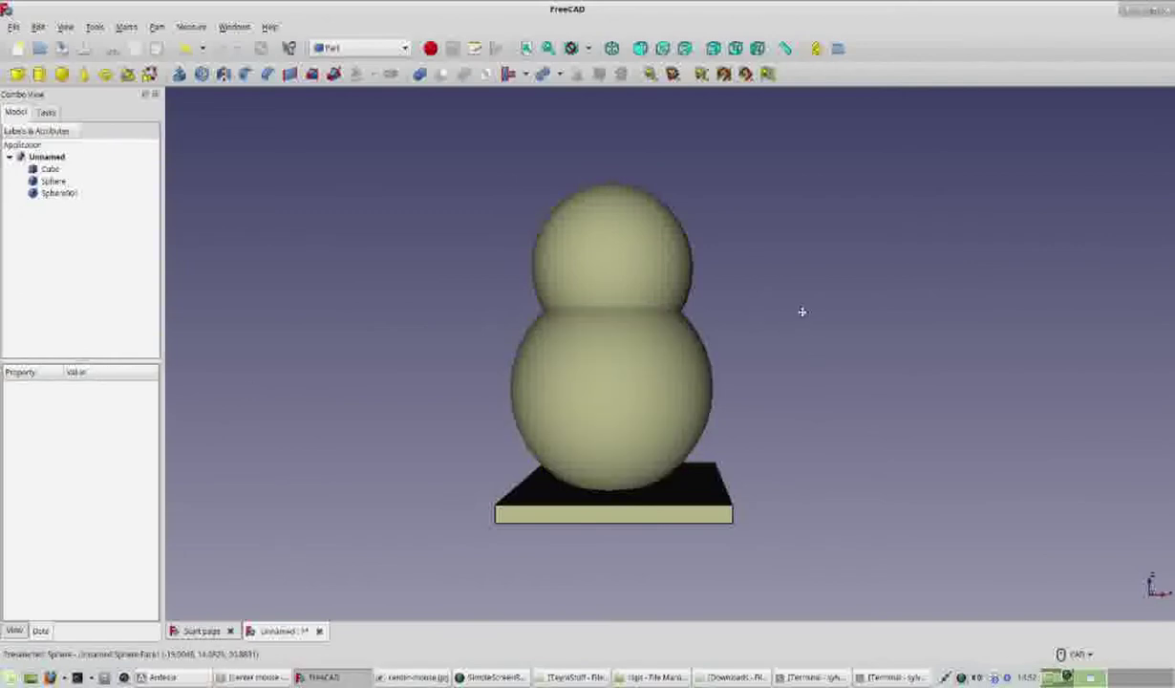
{"action": "middle_click_drag", "start_coordinate": [799, 312], "coordinate": [701, 335]}
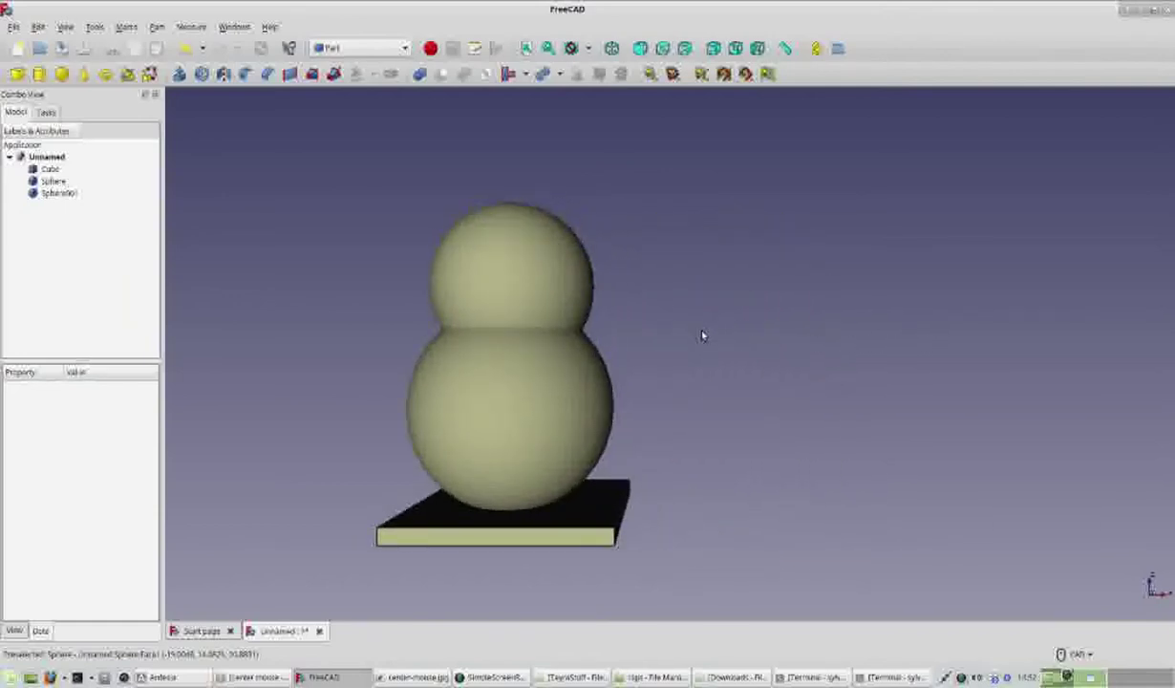
{"action": "scroll", "coordinate": [793, 434], "scroll_direction": "down", "scroll_amount": 2}
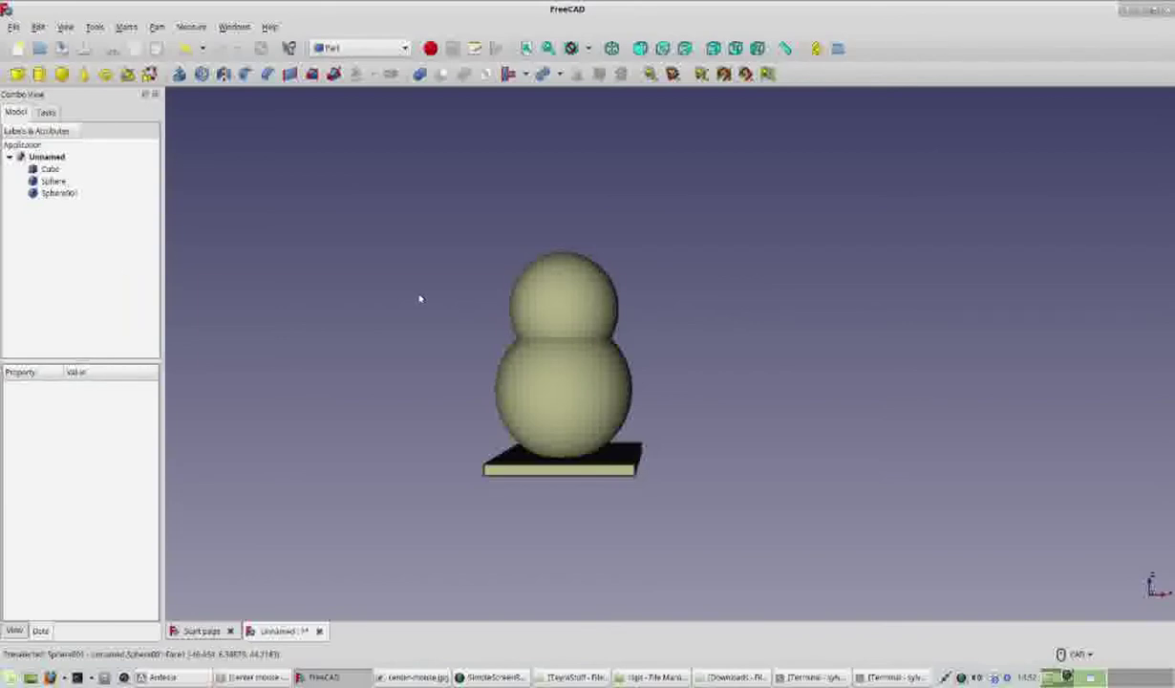
{"action": "mouse_move", "coordinate": [162, 285]}
{"action": "left_mouse_down"}
{"action": "mouse_move", "coordinate": [135, 187]}
{"action": "mouse_move", "coordinate": [86, 101]}
{"action": "mouse_move", "coordinate": [69, 109]}
{"action": "left_mouse_up"}
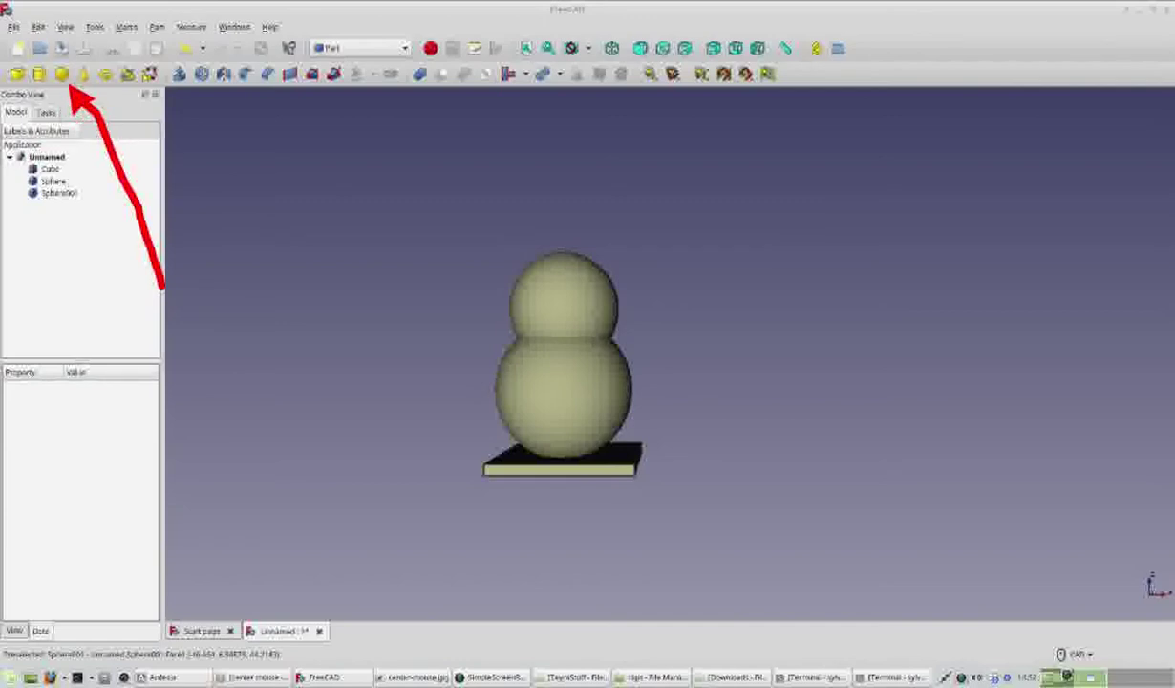
- Add a third Part Sphere and select Sphere002 in the tree
{"action": "key", "text": "shift+F9"}
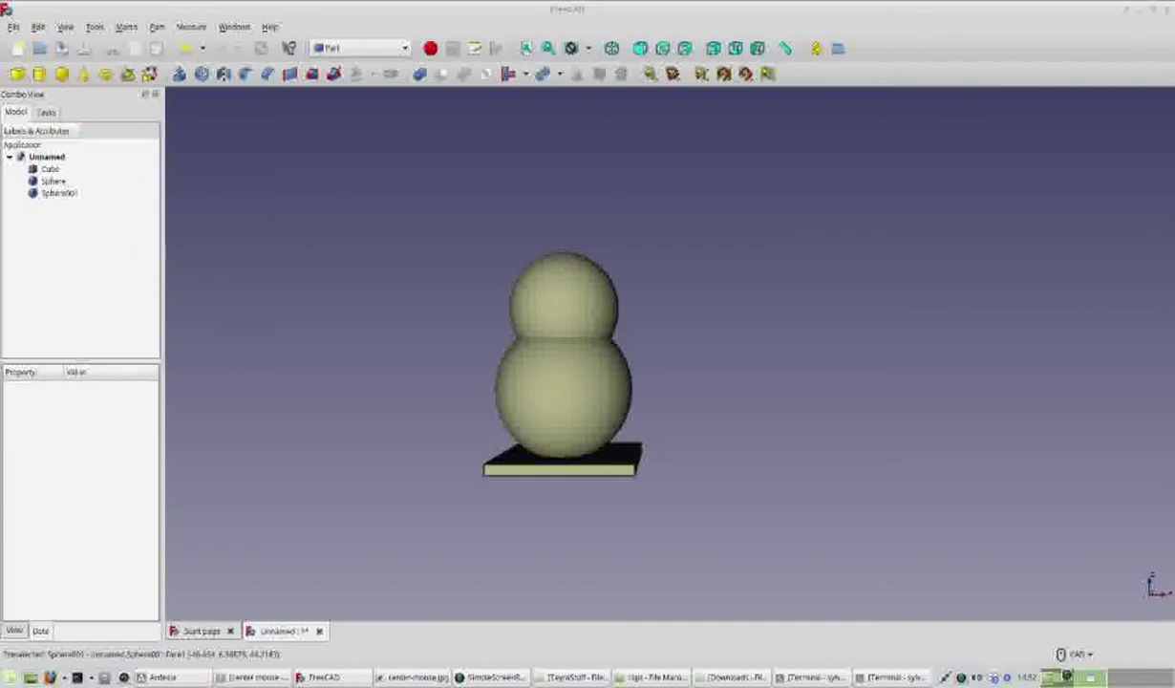
{"action": "left_click", "coordinate": [61, 74]}
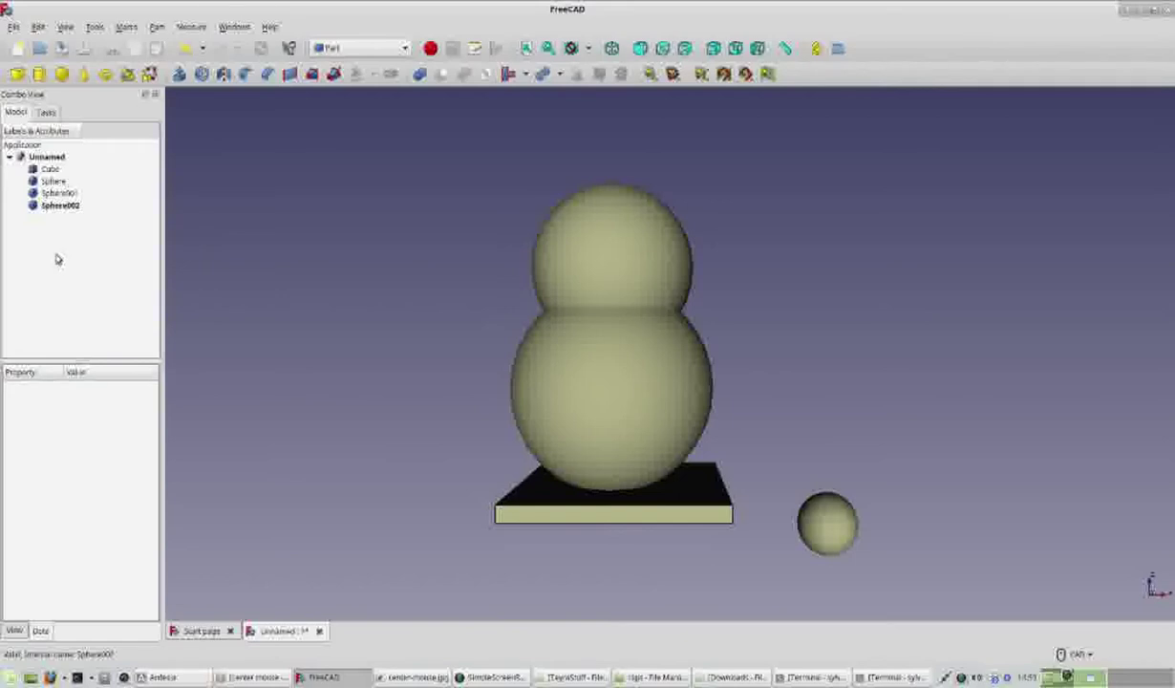
{"action": "left_click_drag", "start_coordinate": [126, 274], "coordinate": [78, 220]}
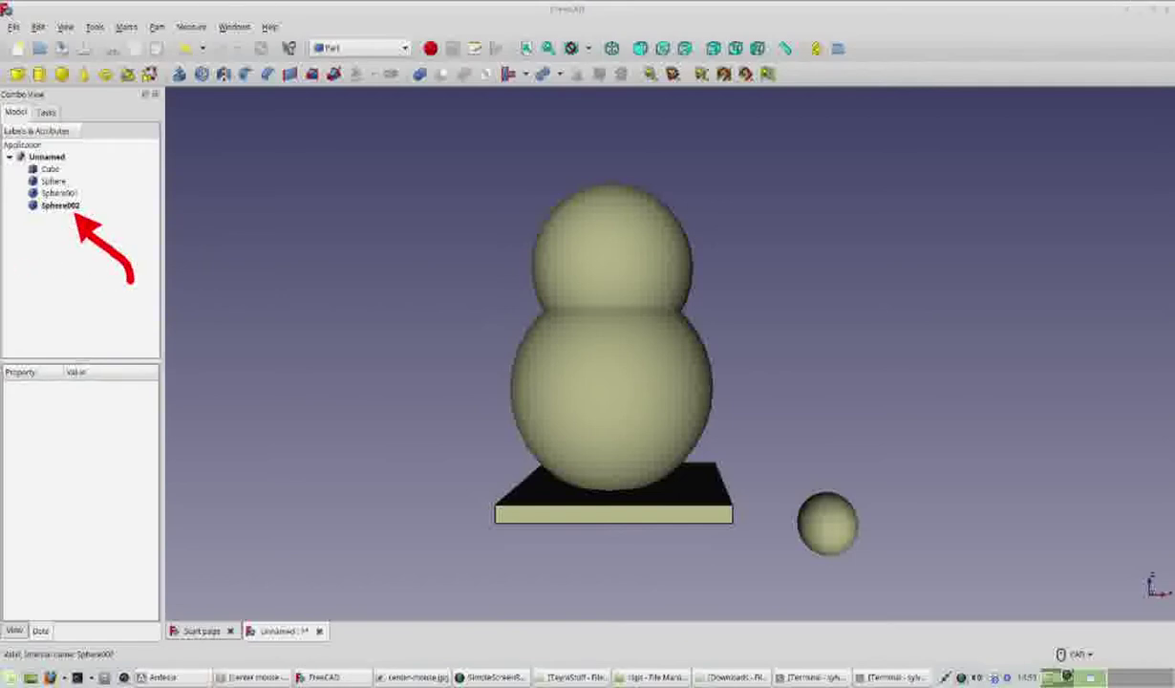
{"action": "left_click", "coordinate": [65, 205]}
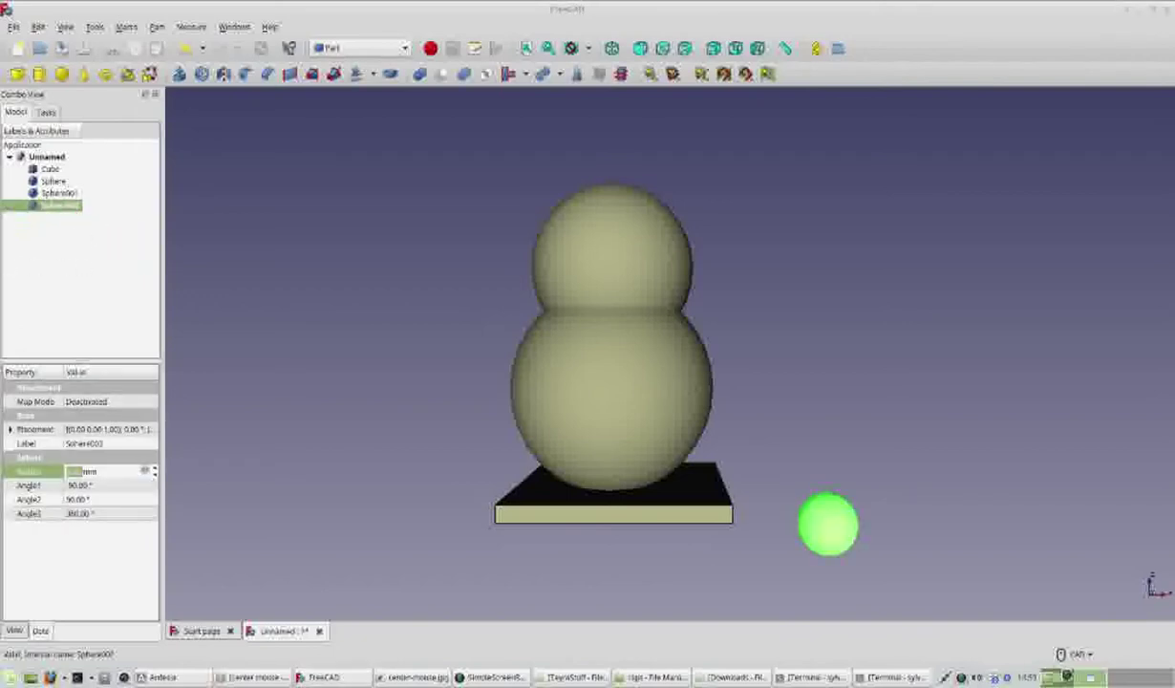
- Set Sphere002's Radius to 12 mm
{"action": "mouse_move", "coordinate": [95, 283]}
{"action": "left_mouse_down"}
{"action": "mouse_move", "coordinate": [43, 333]}
{"action": "mouse_move", "coordinate": [47, 468]}
{"action": "left_mouse_up"}
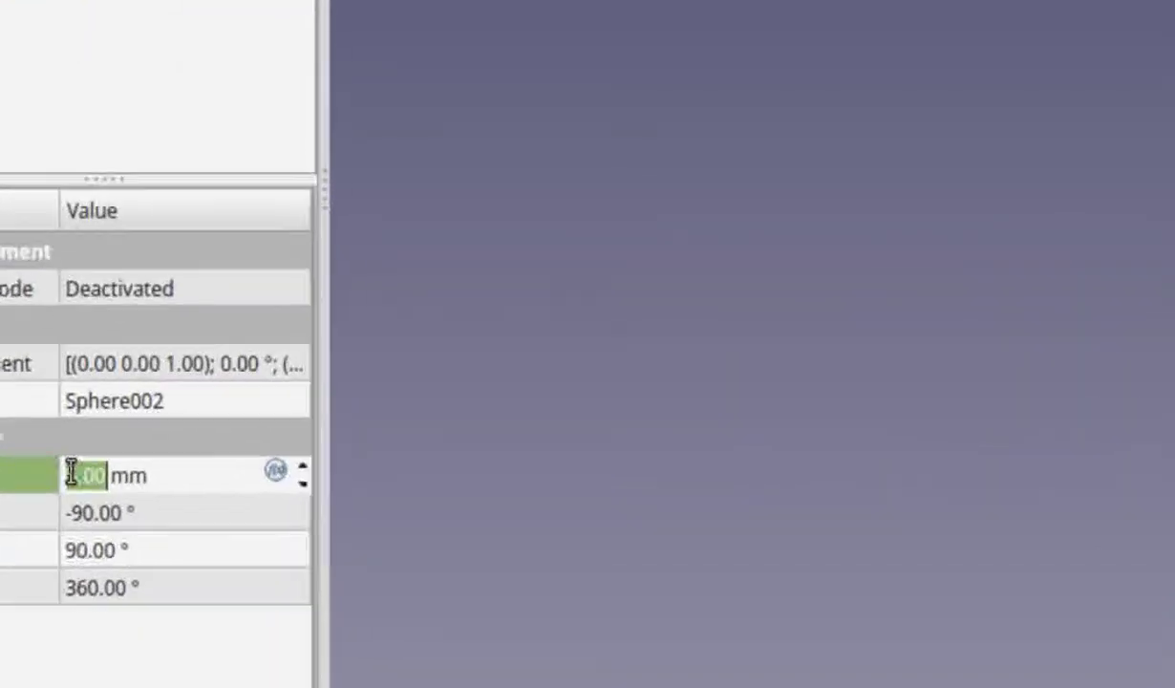
{"action": "left_click_drag", "start_coordinate": [84, 473], "coordinate": [121, 473]}
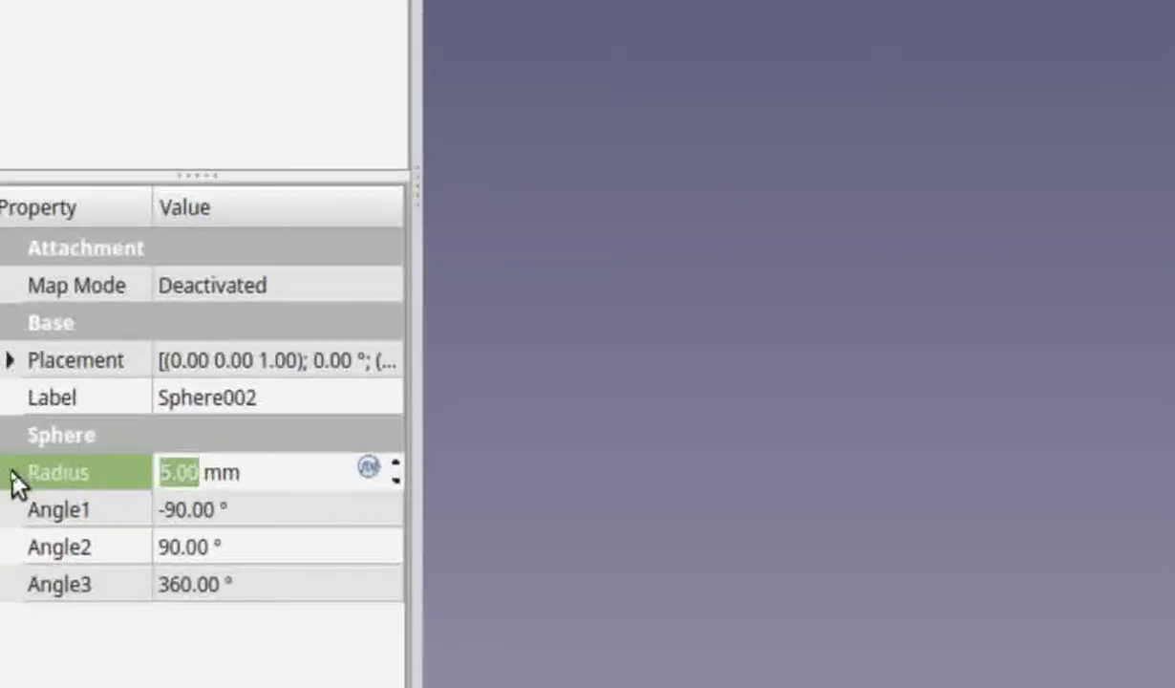
{"action": "type", "text": "12"}
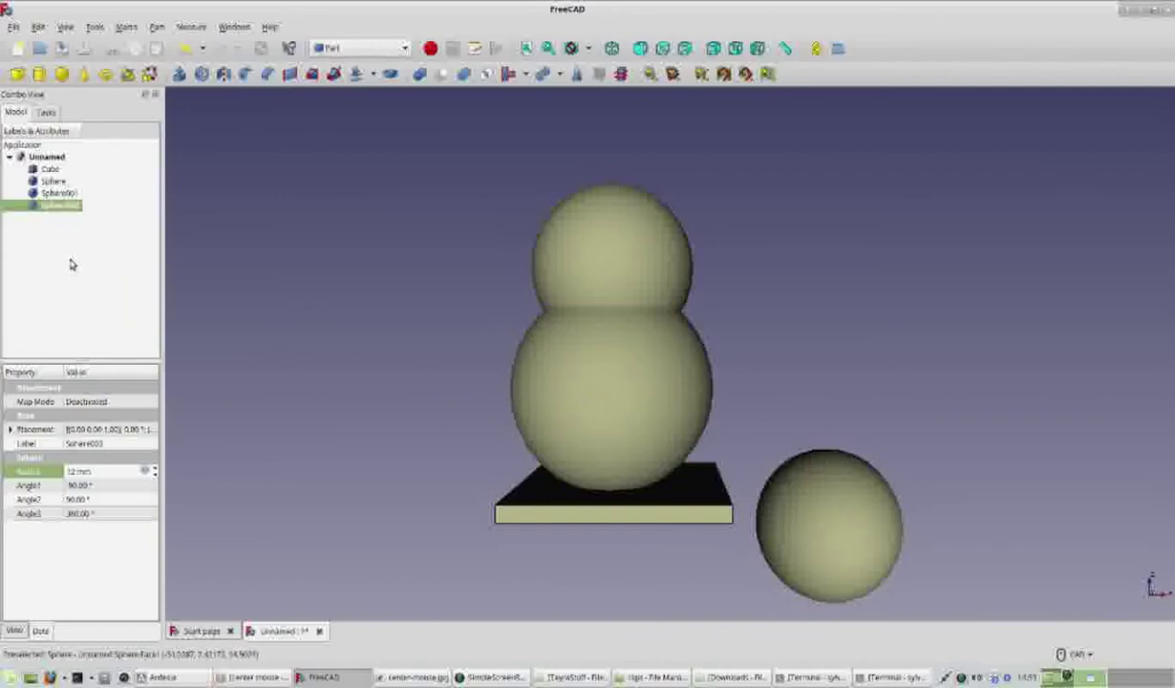
- Transform Sphere002: raise it, shift it left, and lower it onto the middle sphere, centring it 1 mm
{"action": "right_click", "coordinate": [50, 208]}
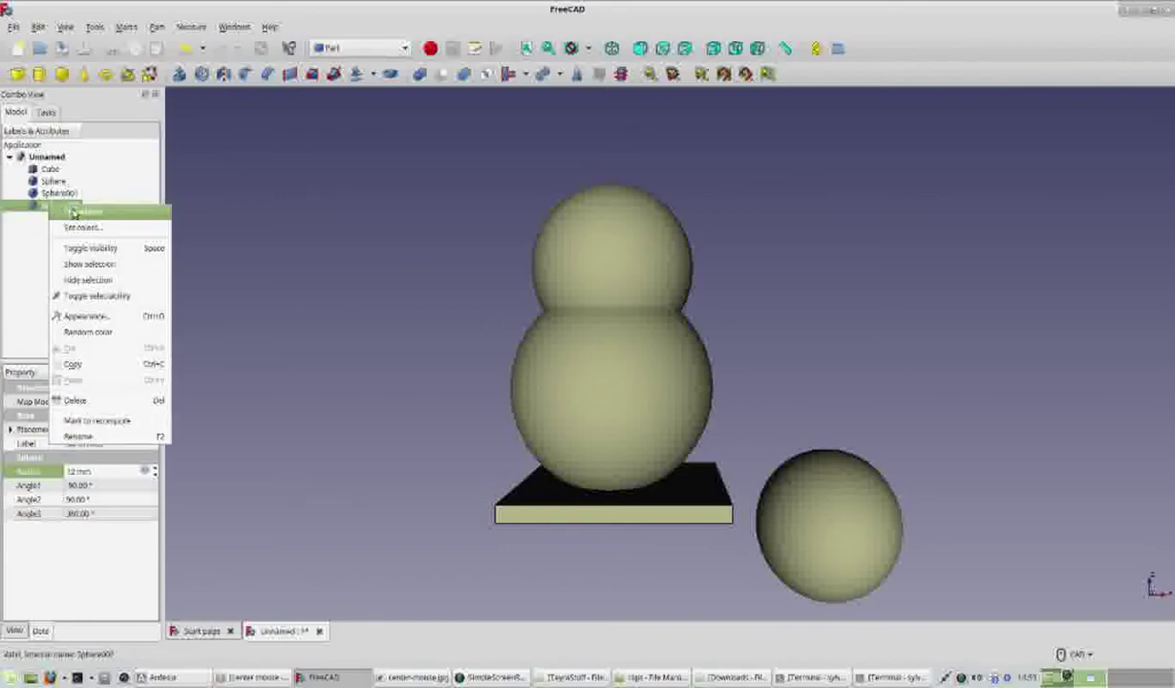
{"action": "left_click", "coordinate": [78, 212]}
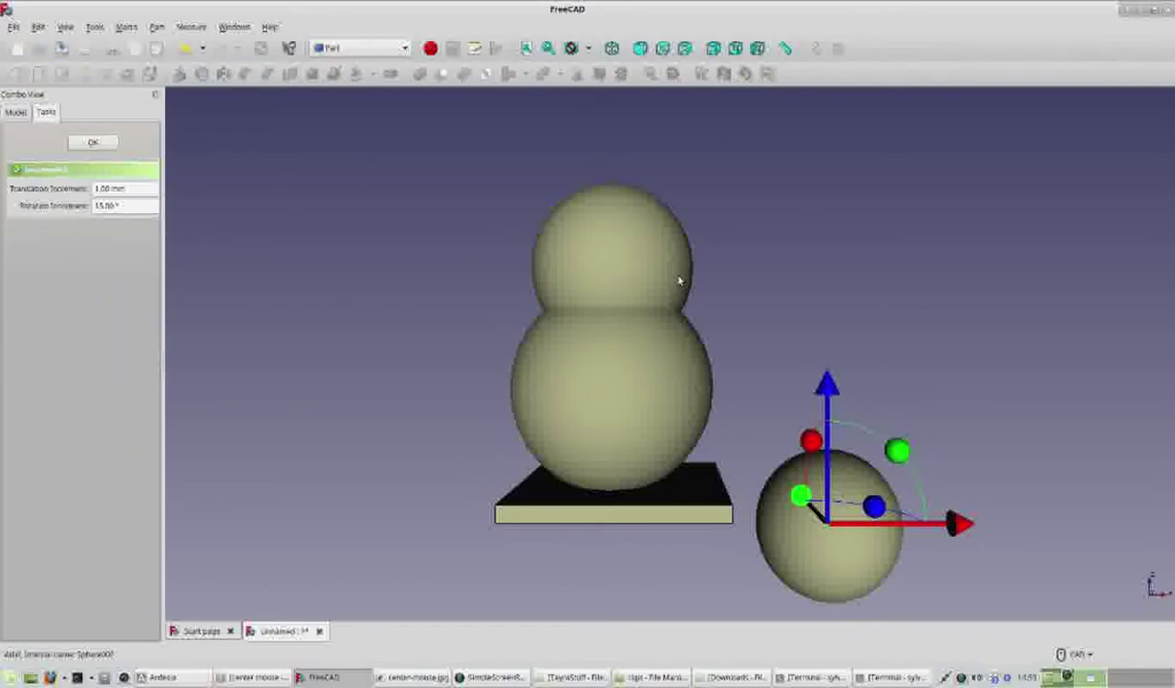
{"action": "left_click_drag", "start_coordinate": [842, 389], "coordinate": [853, 28]}
{"action": "left_click_drag", "start_coordinate": [966, 160], "coordinate": [742, 157]}
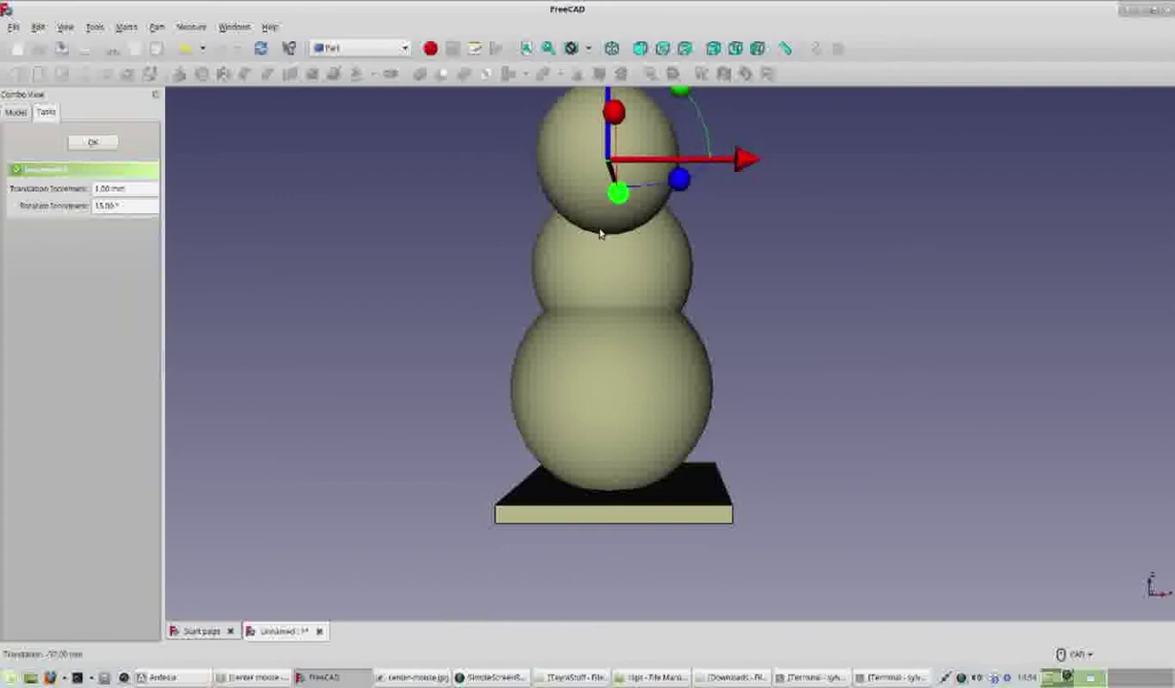
{"action": "left_click_drag", "start_coordinate": [617, 195], "coordinate": [625, 215]}
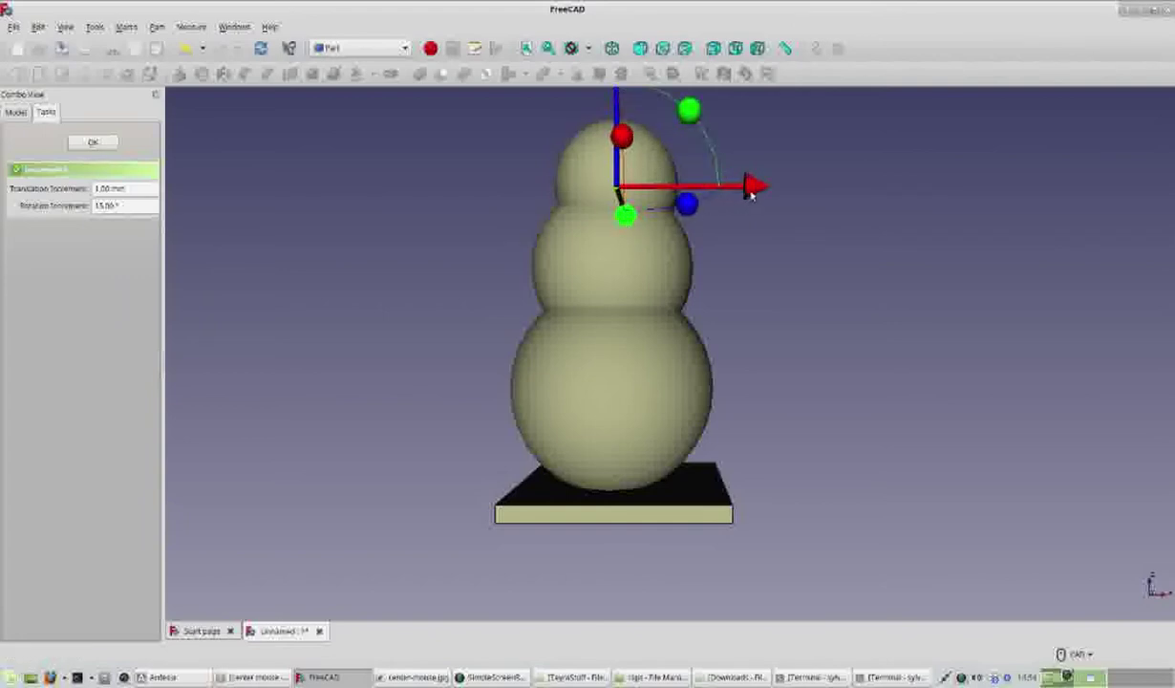
{"action": "left_click_drag", "start_coordinate": [751, 192], "coordinate": [746, 190]}
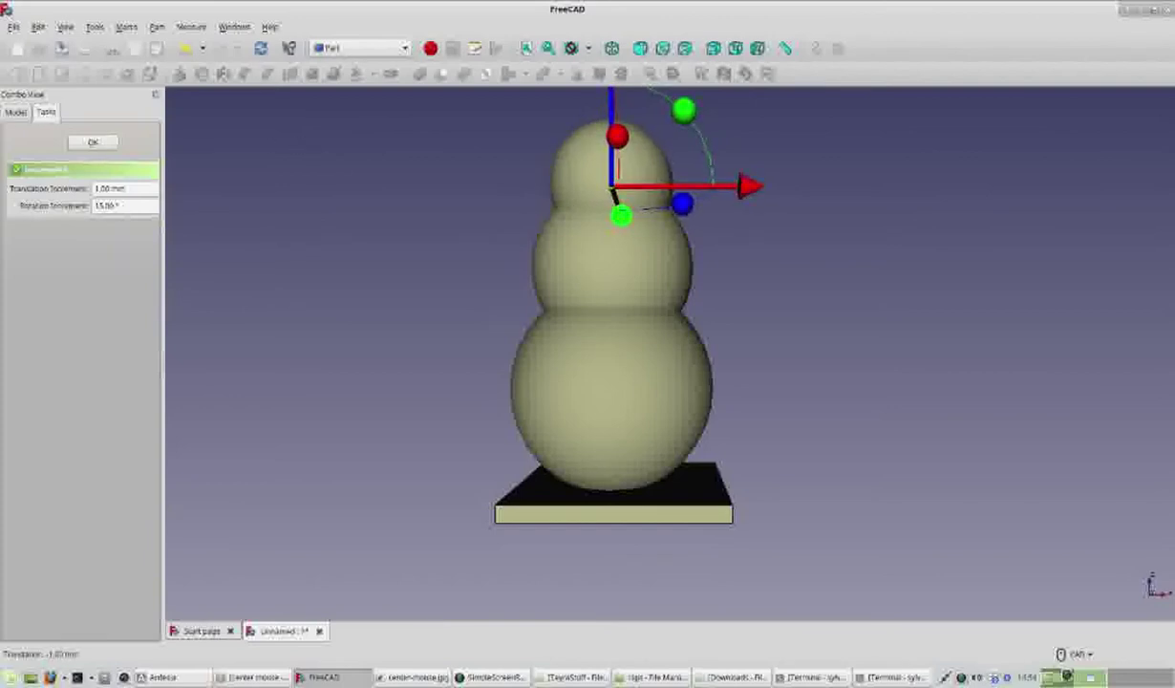
- Draw annotation arrows showing the movement directions in the 3D view, then clear them
{"action": "mouse_move", "coordinate": [846, 406]}
{"action": "left_mouse_down"}
{"action": "mouse_move", "coordinate": [1144, 571]}
{"action": "mouse_move", "coordinate": [1118, 578]}
{"action": "left_mouse_up"}
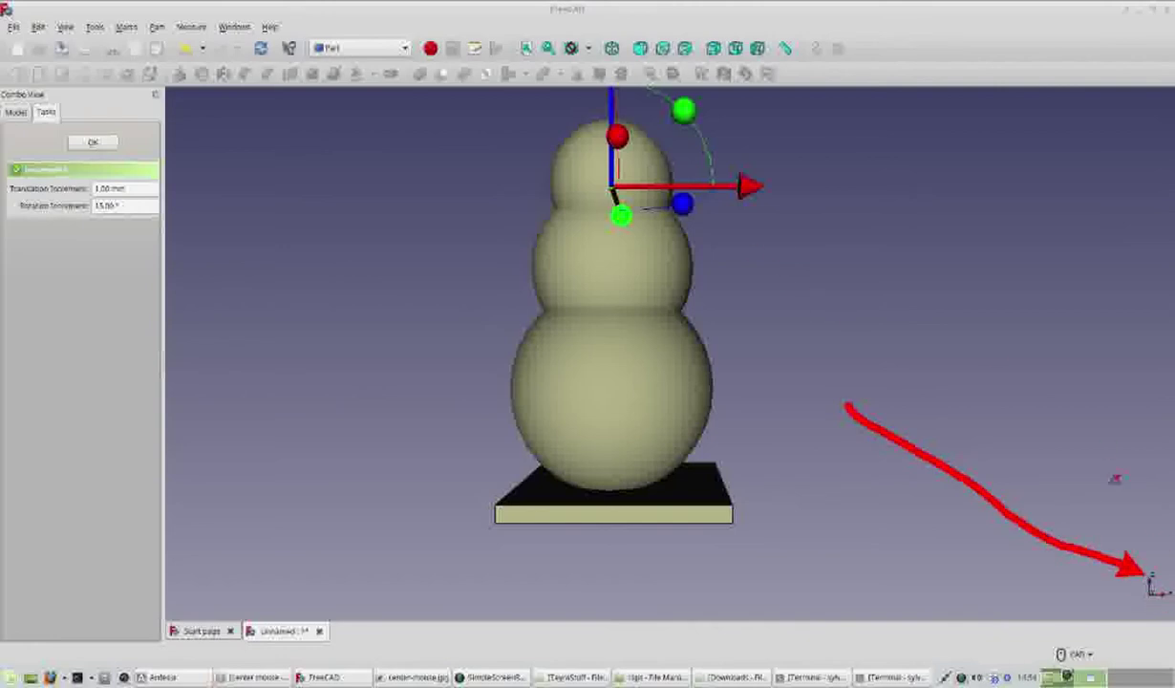
{"action": "left_click_drag", "start_coordinate": [1156, 546], "coordinate": [1160, 587]}
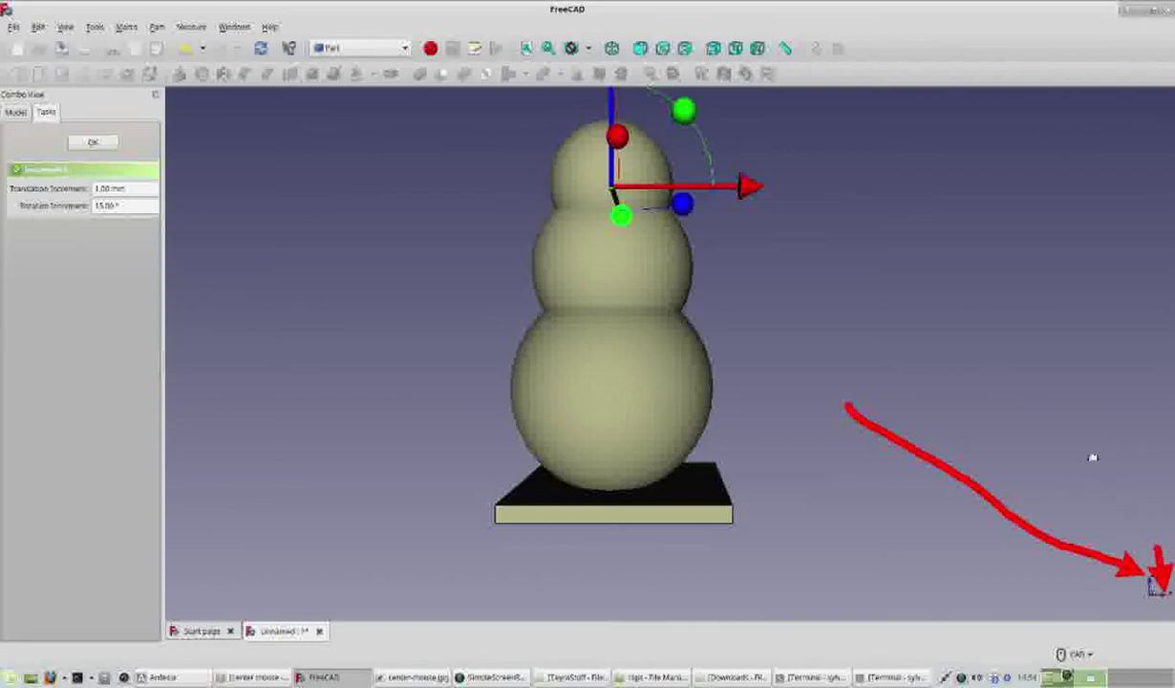
{"action": "left_click_drag", "start_coordinate": [894, 270], "coordinate": [776, 198]}
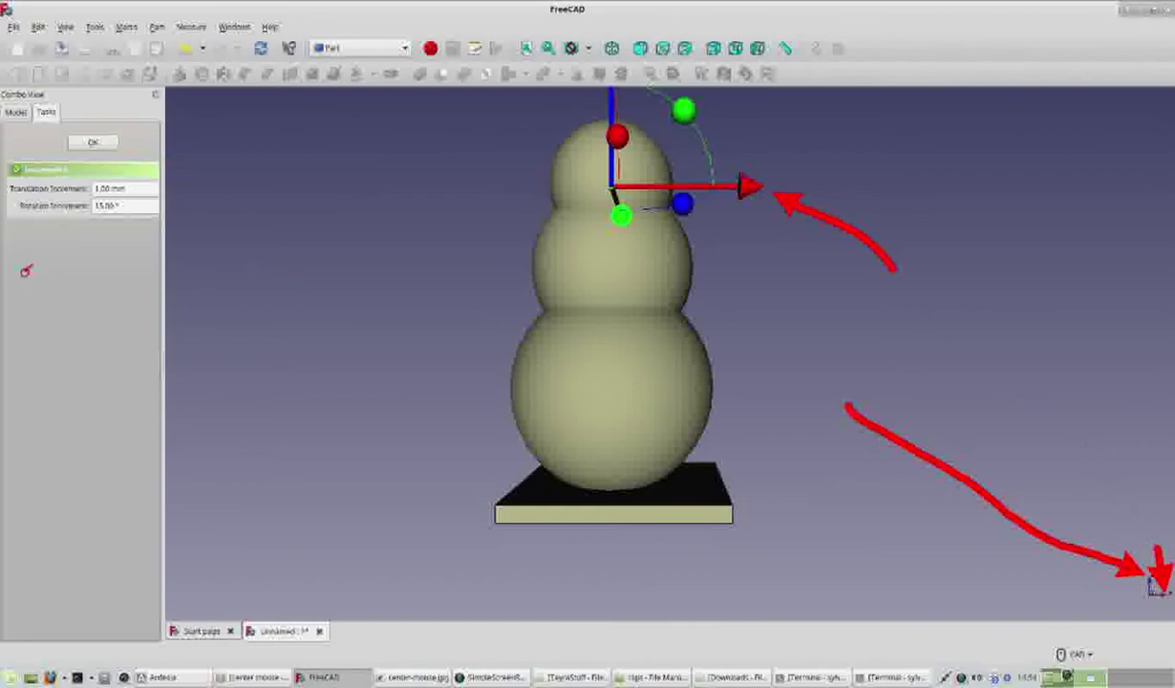
{"action": "key", "text": "ctrl+shift+e"}
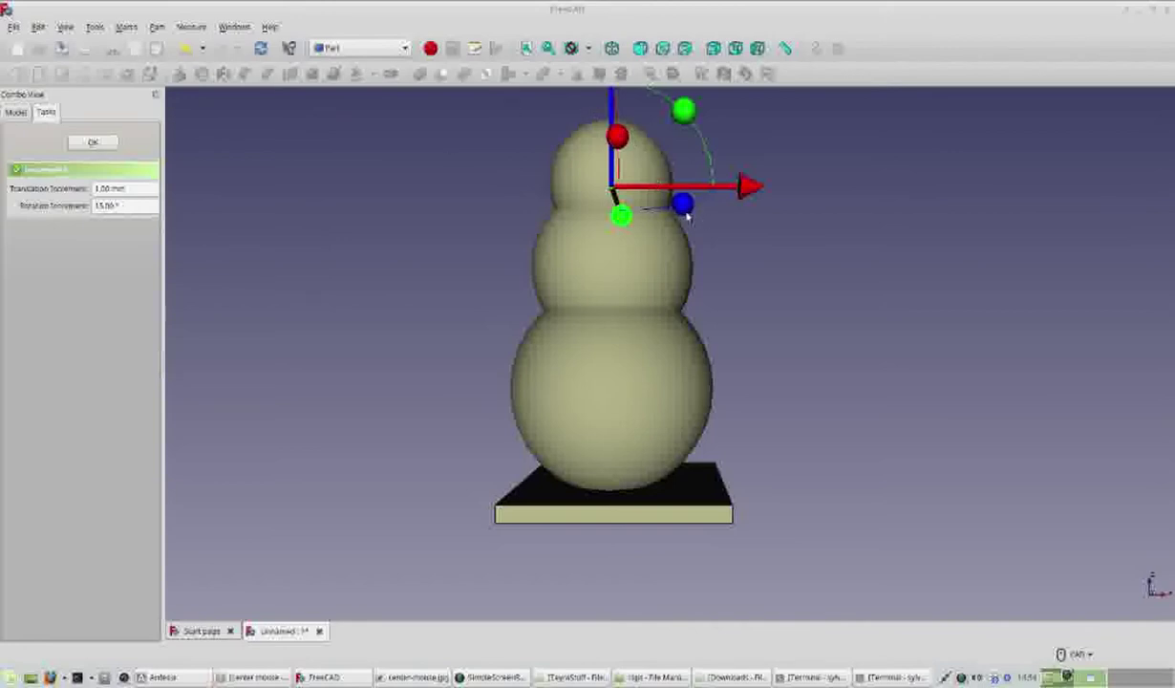
{"action": "key", "text": "ctrl+shift+e"}
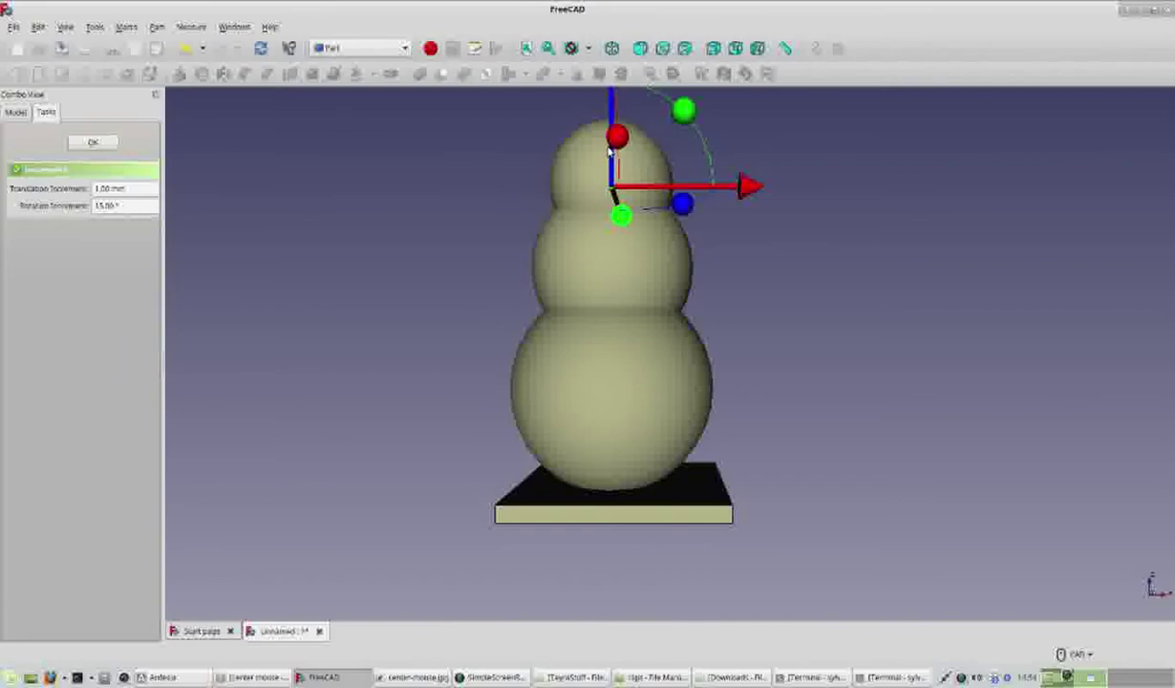
- Shift the head sphere 1 mm sideways and raise it 3 mm, checking top and right views
{"action": "left_click", "coordinate": [661, 49]}
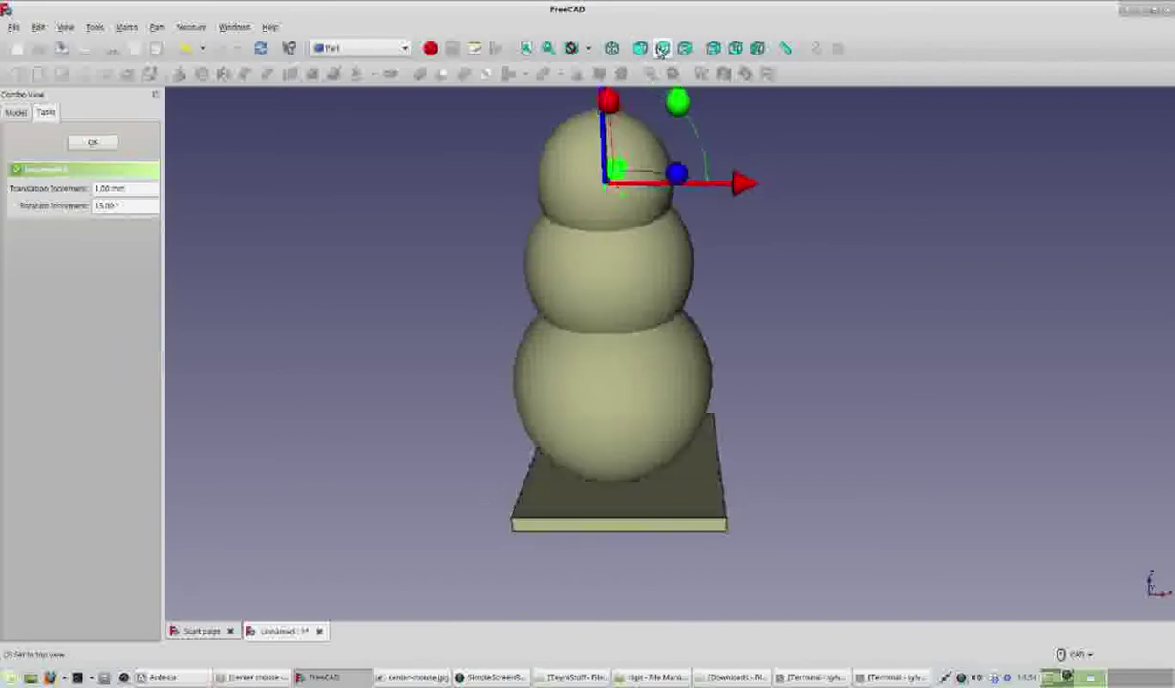
{"action": "left_click", "coordinate": [684, 49]}
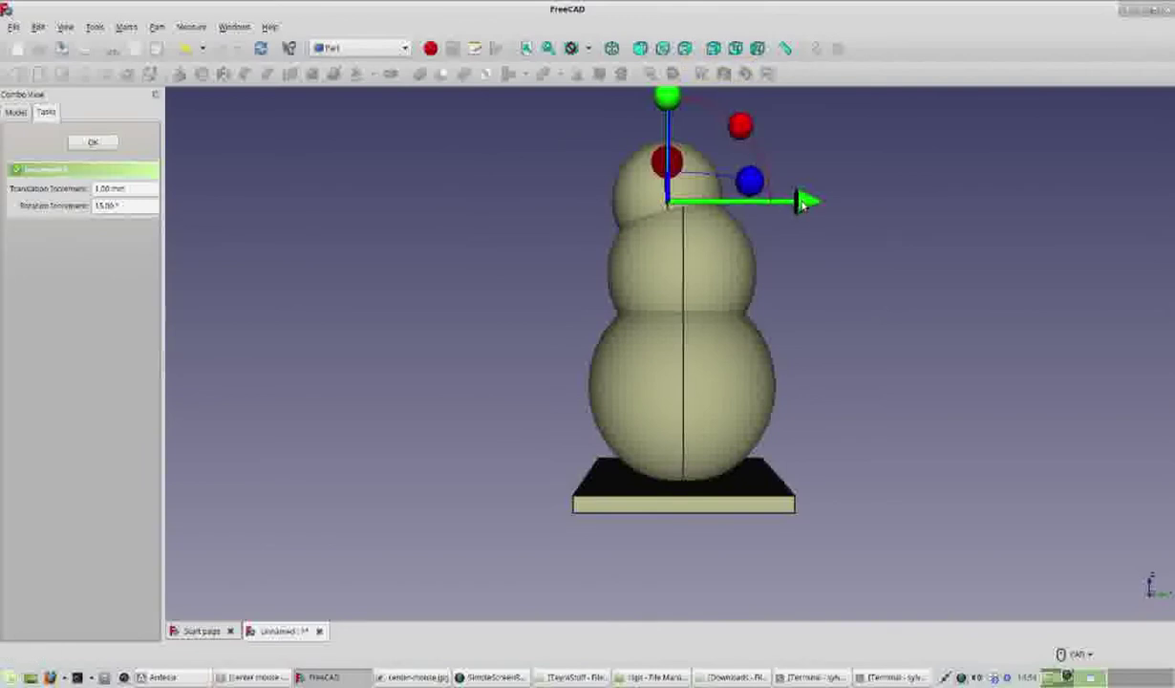
{"action": "left_click_drag", "start_coordinate": [805, 200], "coordinate": [820, 200]}
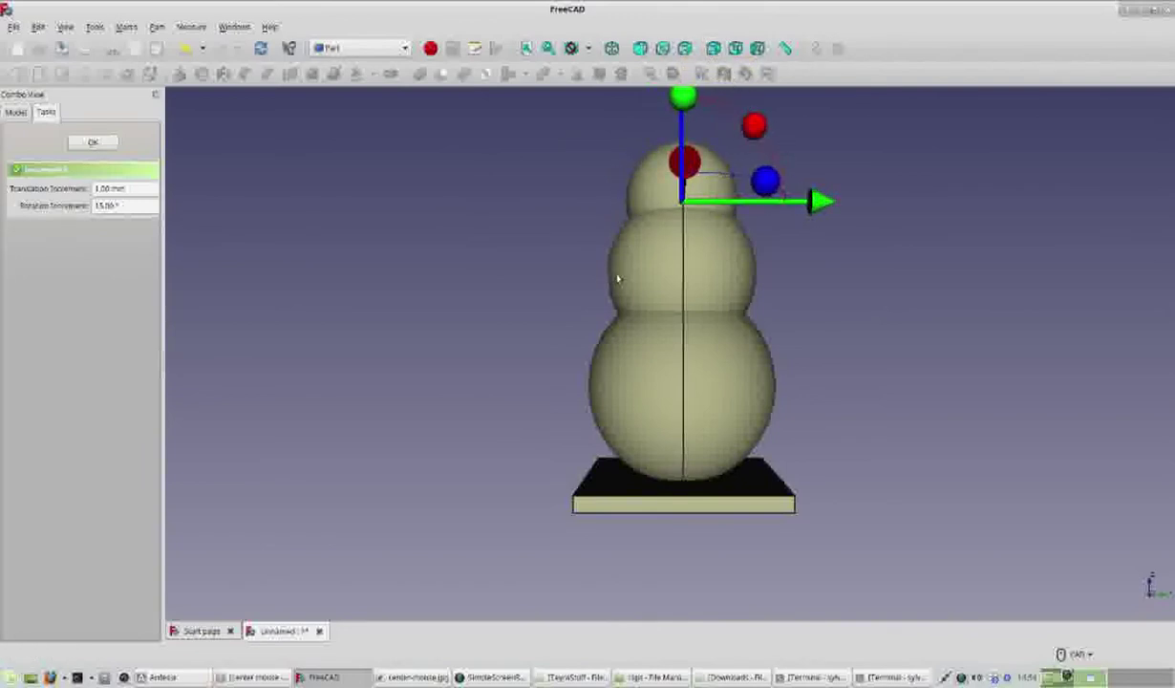
{"action": "right_click", "coordinate": [628, 304]}
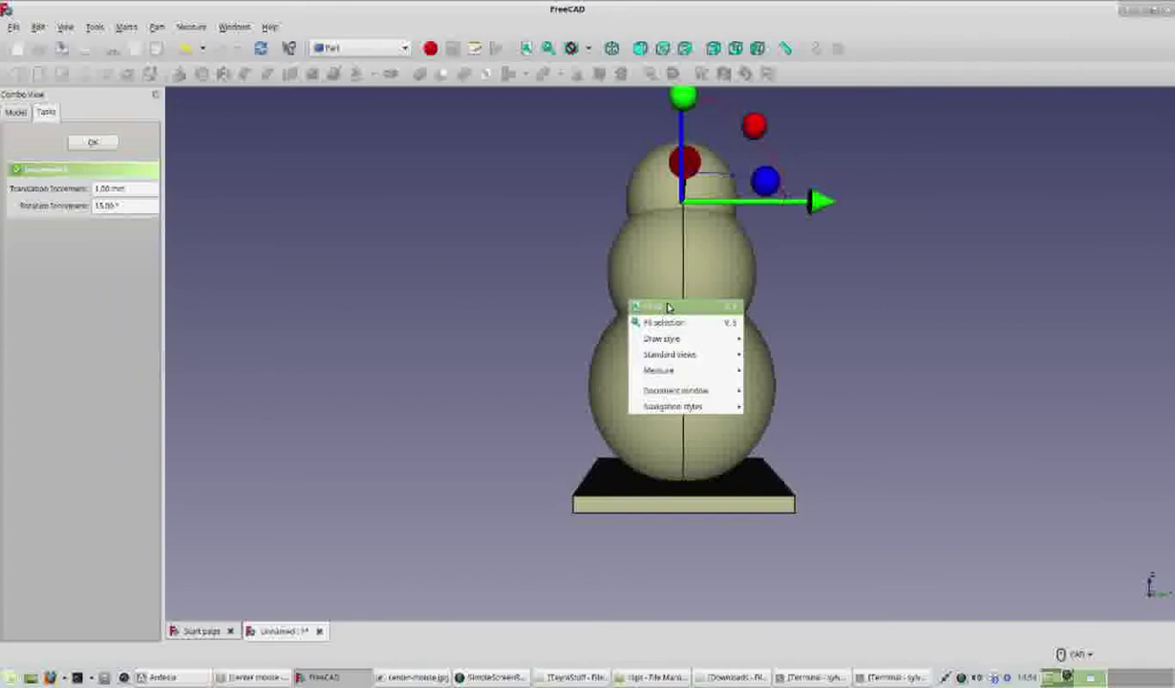
{"action": "left_click", "coordinate": [667, 307]}
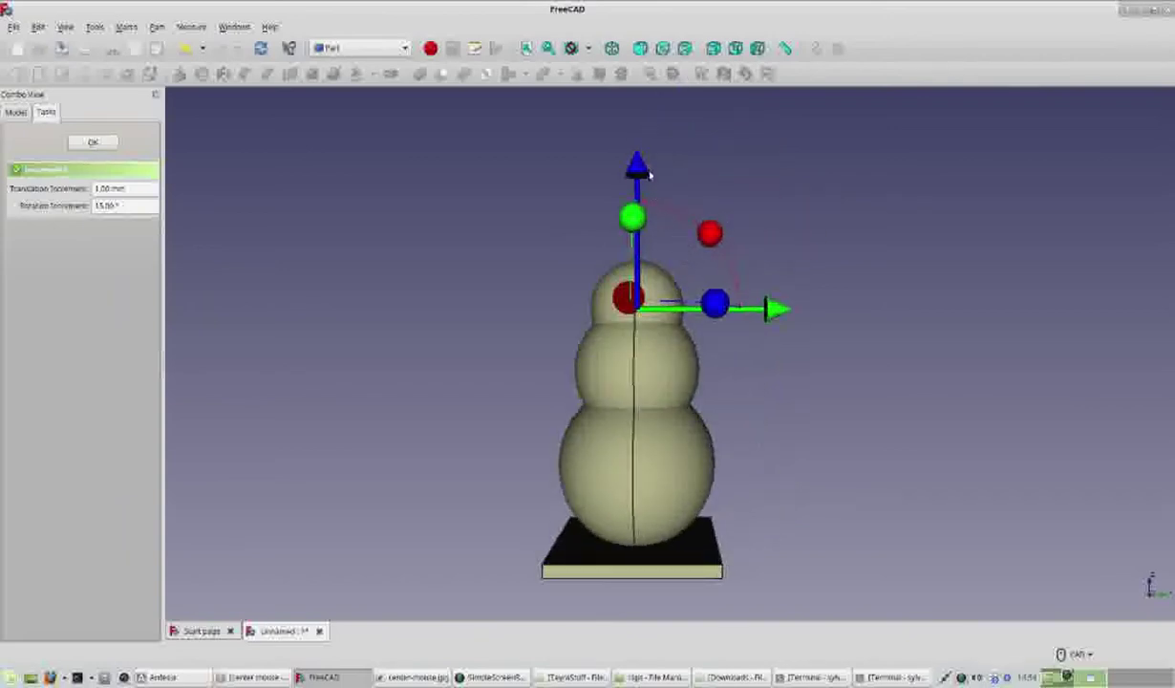
{"action": "left_click_drag", "start_coordinate": [638, 170], "coordinate": [645, 146]}
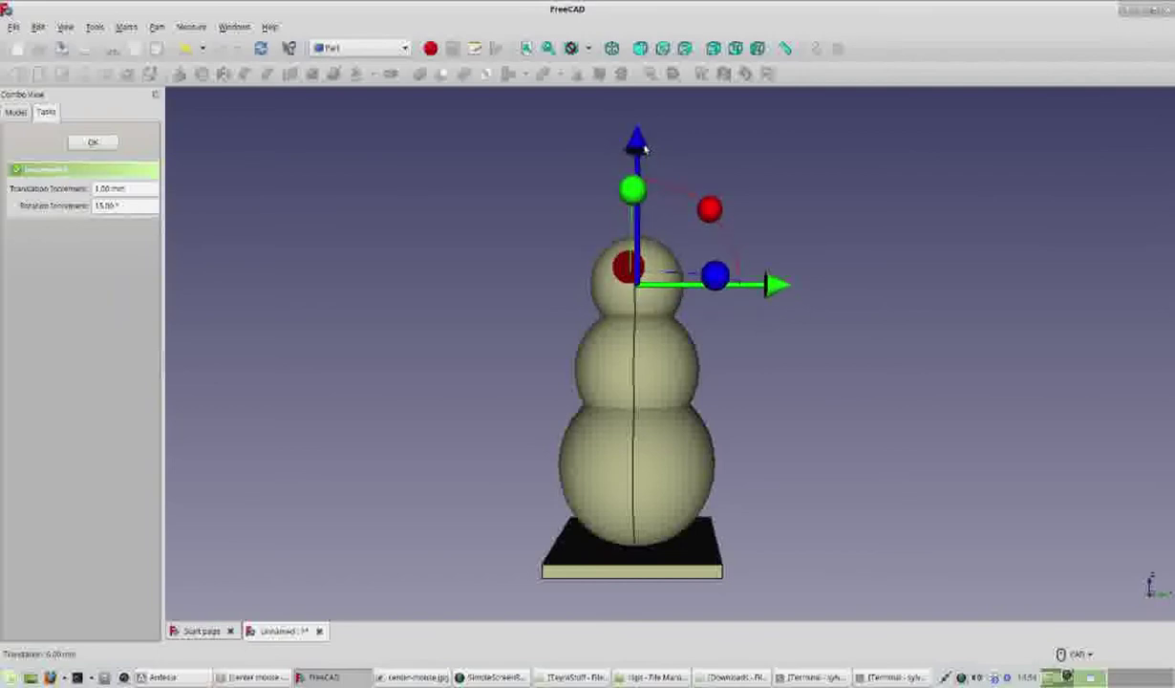
- Check rear, bottom, top and front views, then confirm the head's placement with OK
{"action": "left_click", "coordinate": [712, 49]}
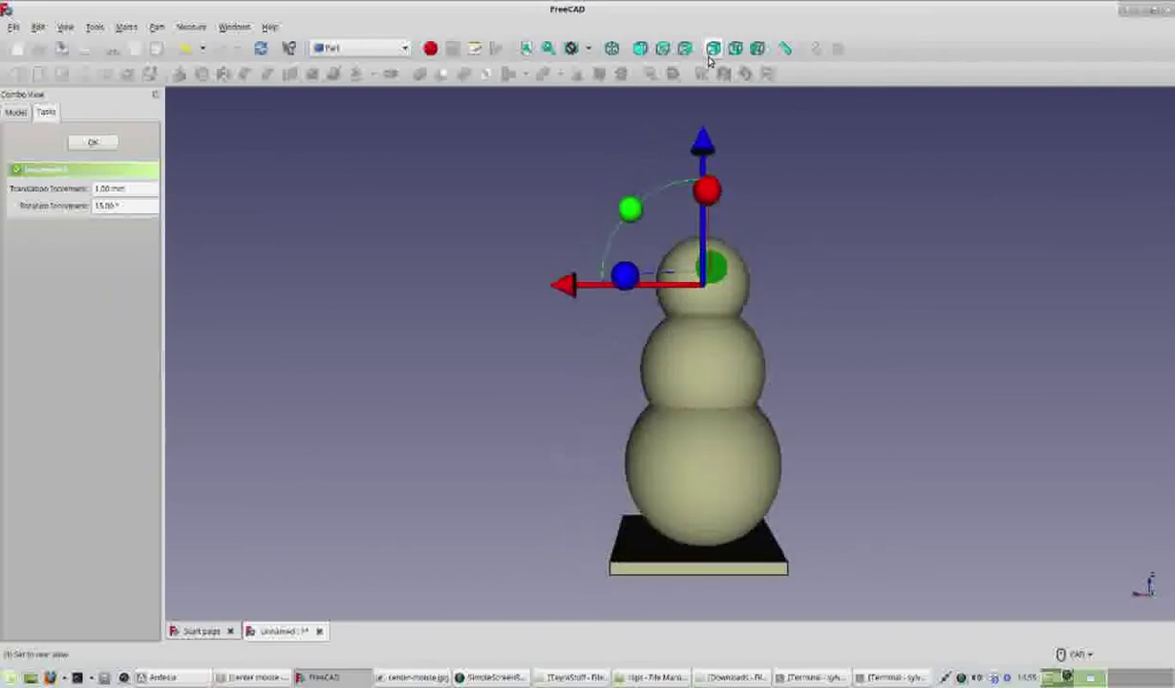
{"action": "left_click", "coordinate": [736, 48]}
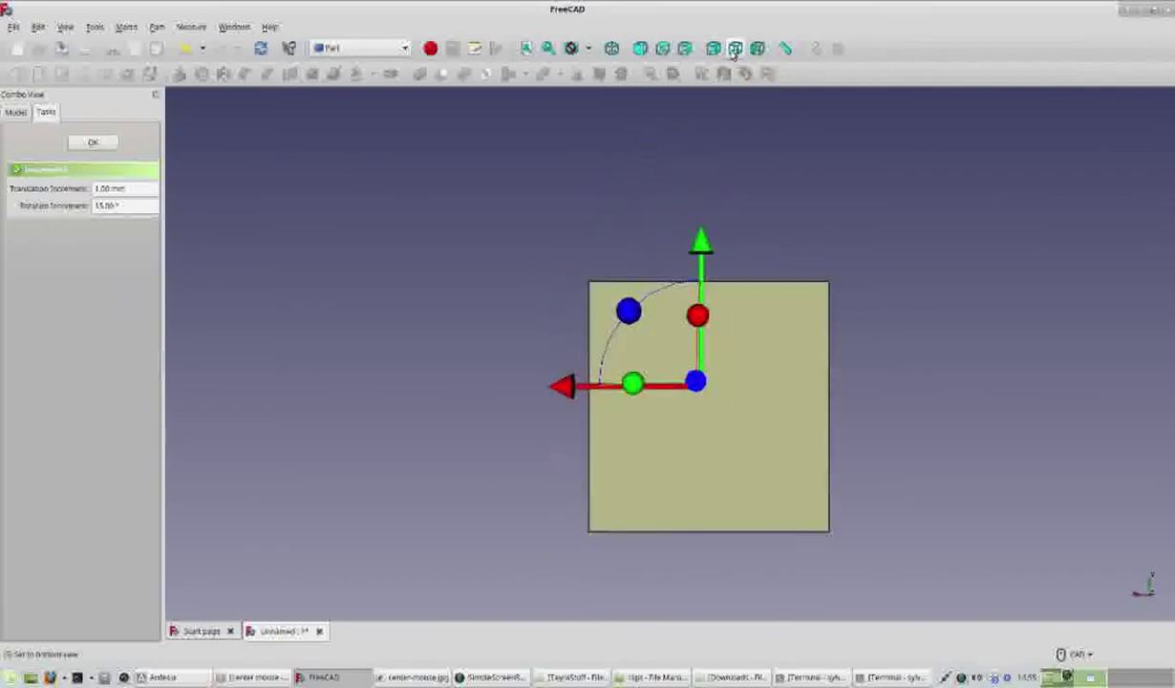
{"action": "left_click", "coordinate": [663, 48]}
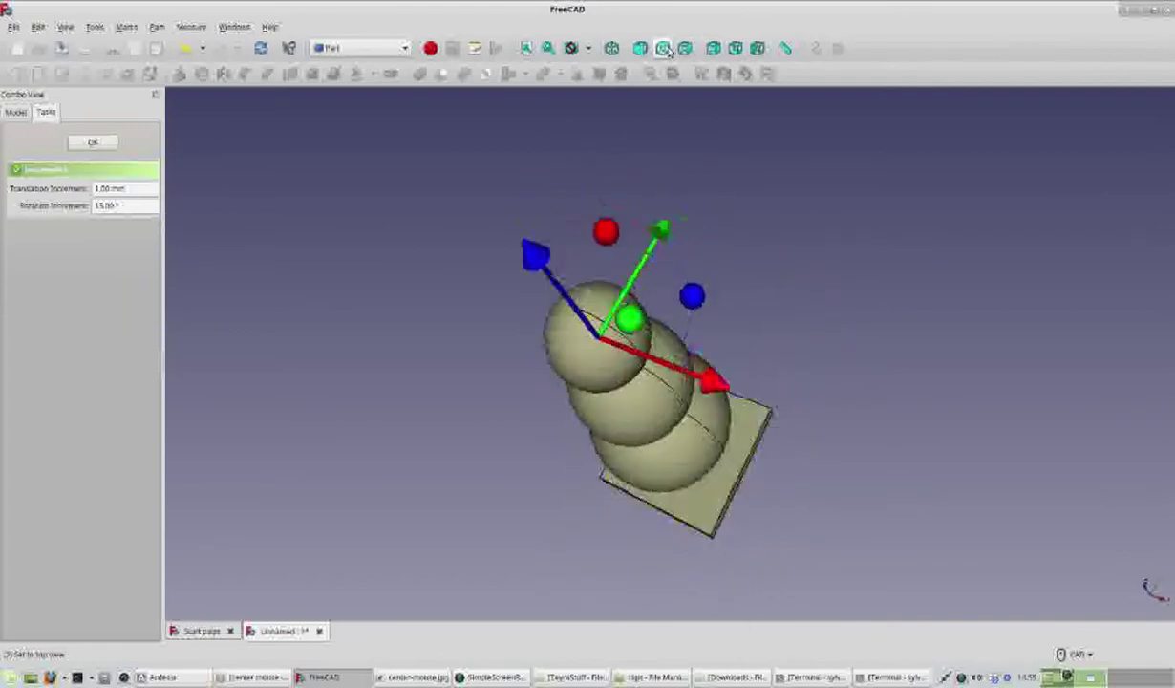
{"action": "left_click", "coordinate": [639, 49]}
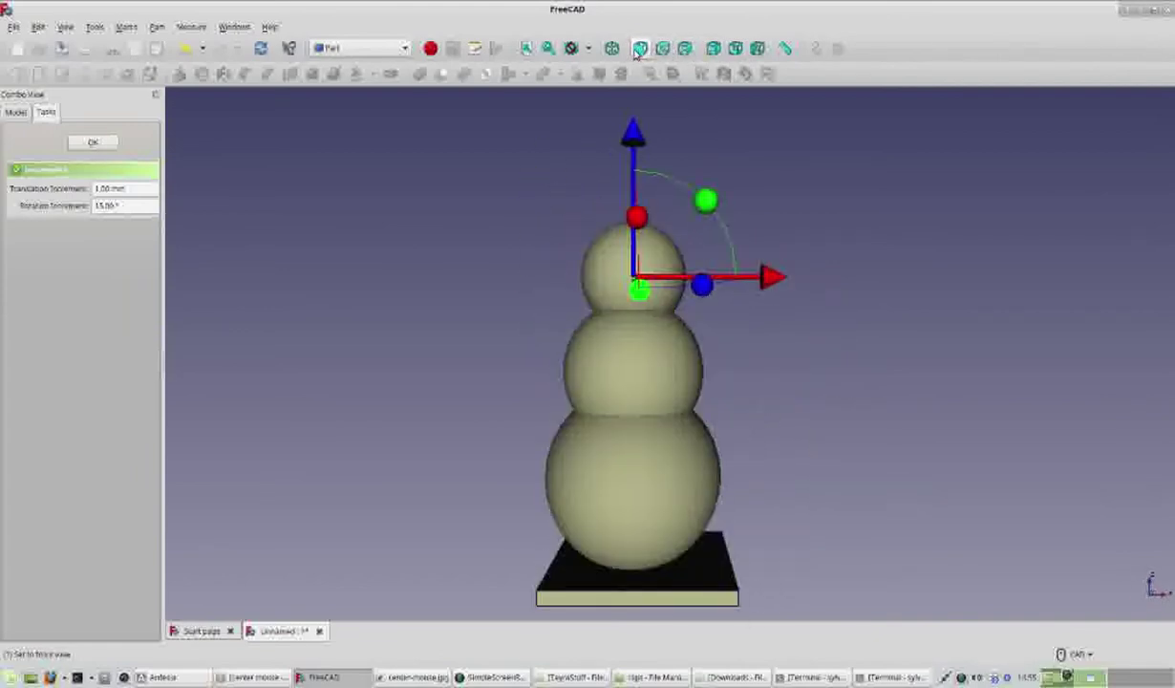
{"action": "left_click", "coordinate": [492, 677]}
{"action": "mouse_move", "coordinate": [302, 331]}
{"action": "left_mouse_down"}
{"action": "mouse_move", "coordinate": [261, 212]}
{"action": "mouse_move", "coordinate": [237, 183]}
{"action": "mouse_move", "coordinate": [138, 146]}
{"action": "left_mouse_up"}
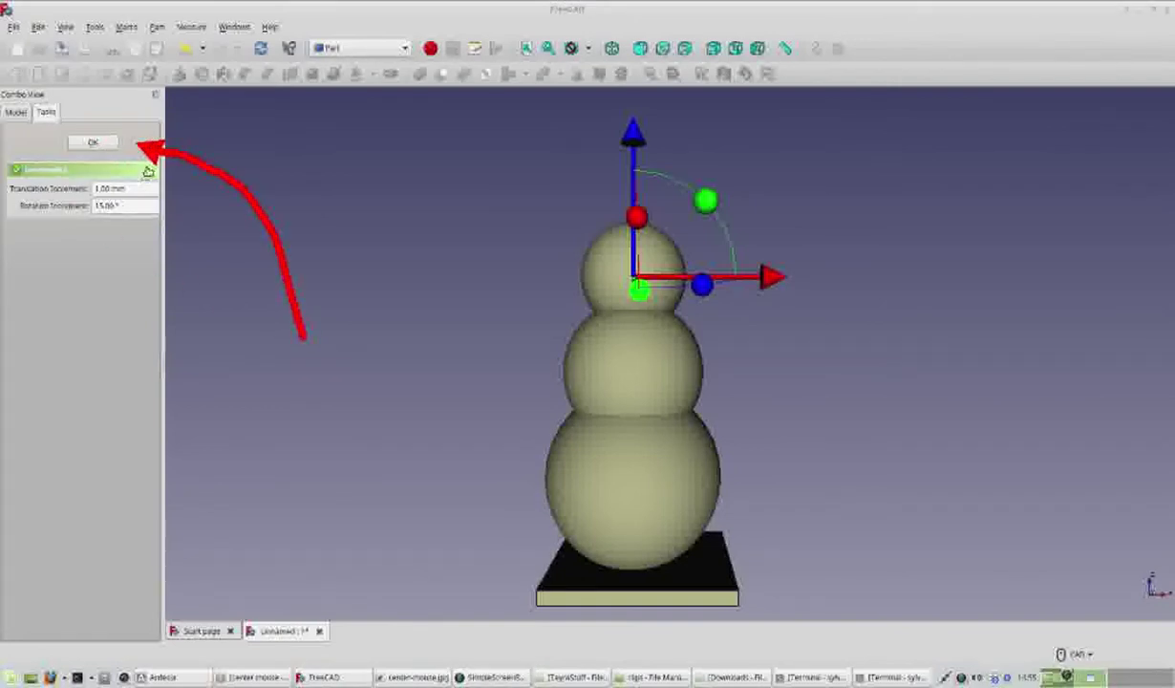
{"action": "left_click", "coordinate": [102, 143]}
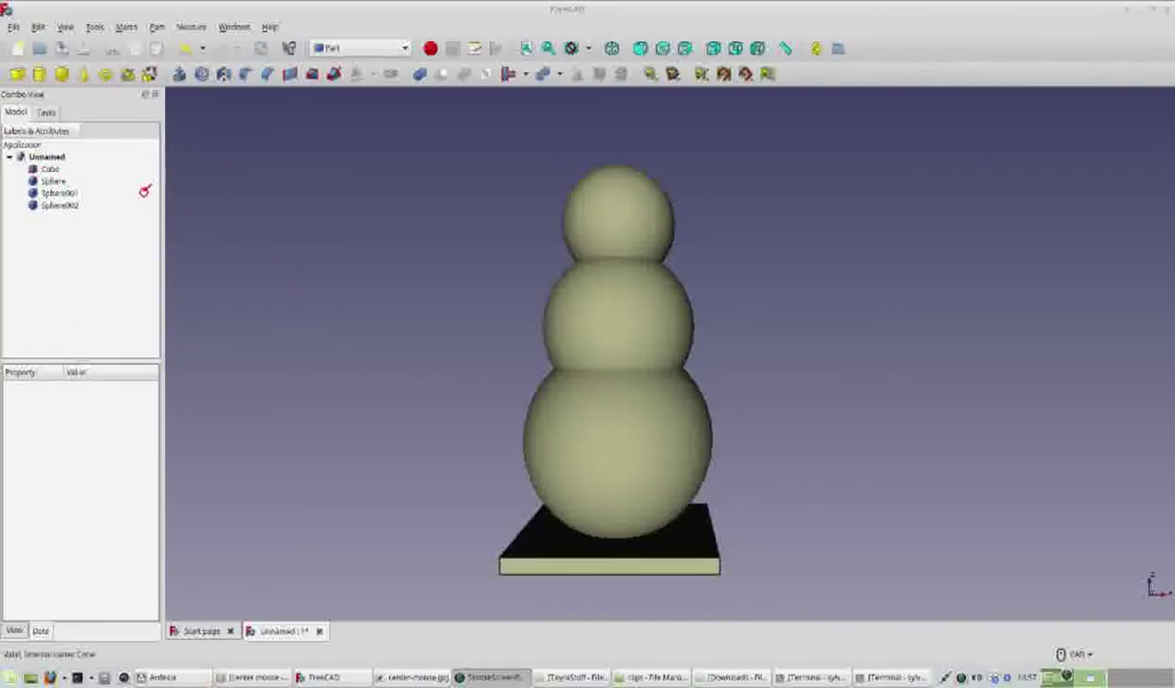
- Add a Part Cone and select Cone in the Model tree
{"action": "left_click_drag", "start_coordinate": [127, 236], "coordinate": [89, 86]}
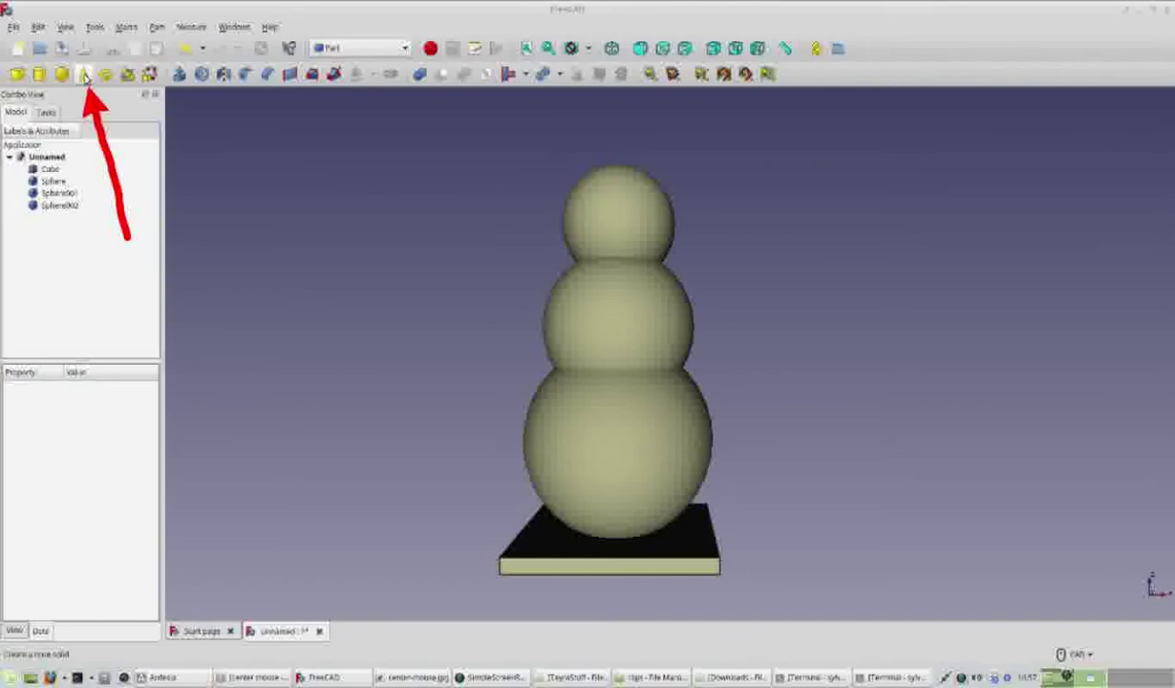
{"action": "left_click", "coordinate": [85, 75]}
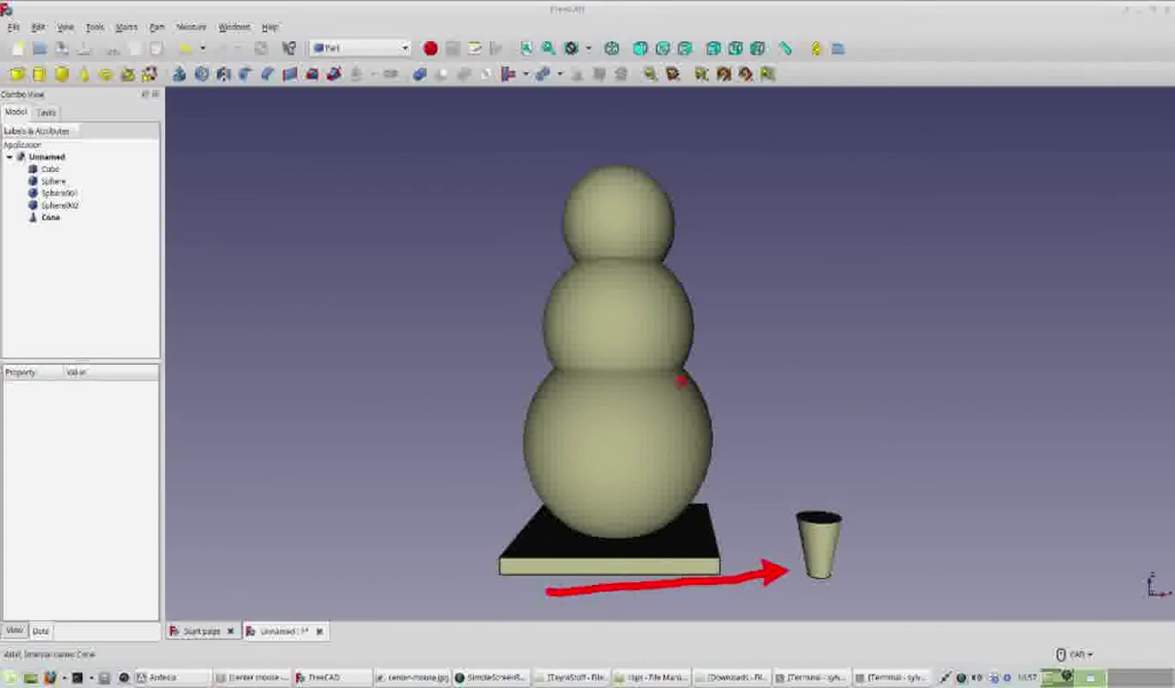
{"action": "left_click", "coordinate": [50, 219]}
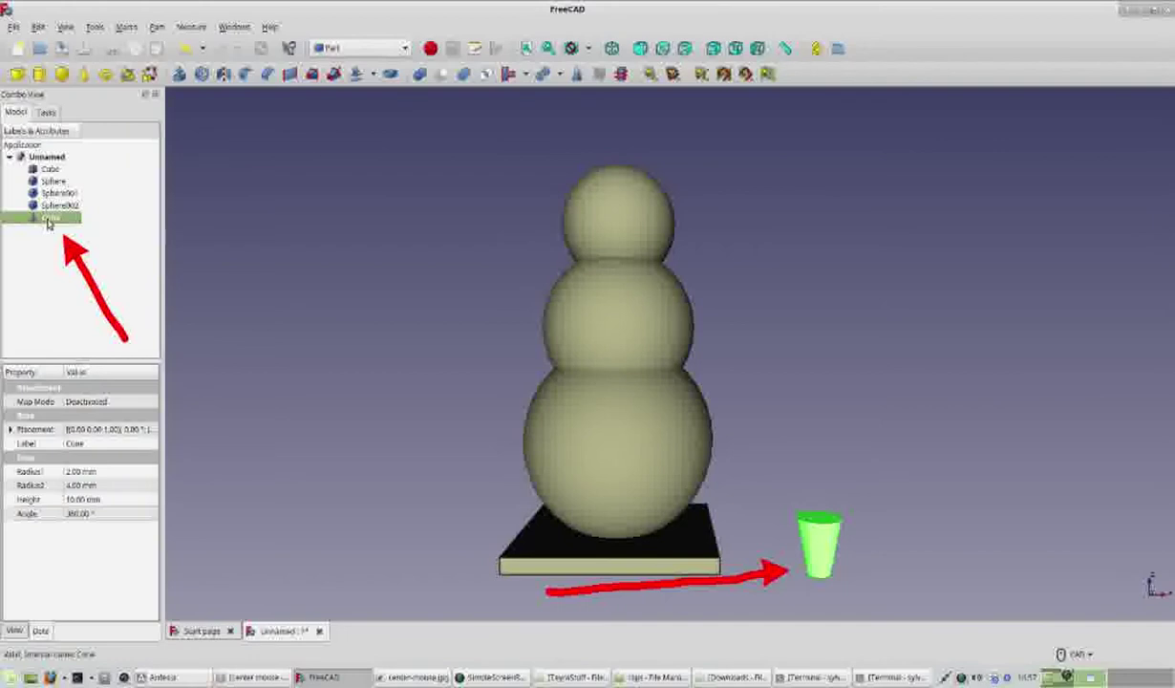
- Transform the cone: raise it 50 mm, shift it 50 mm left, and tilt it 15°
{"action": "right_click", "coordinate": [48, 223]}
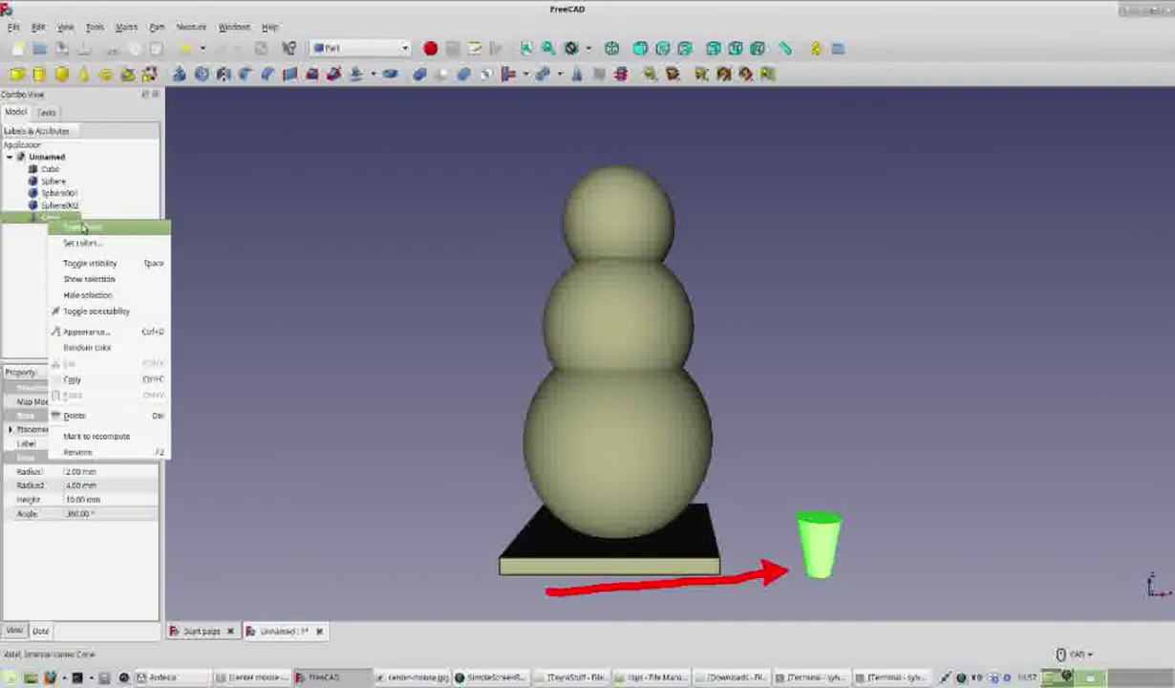
{"action": "left_click", "coordinate": [83, 230]}
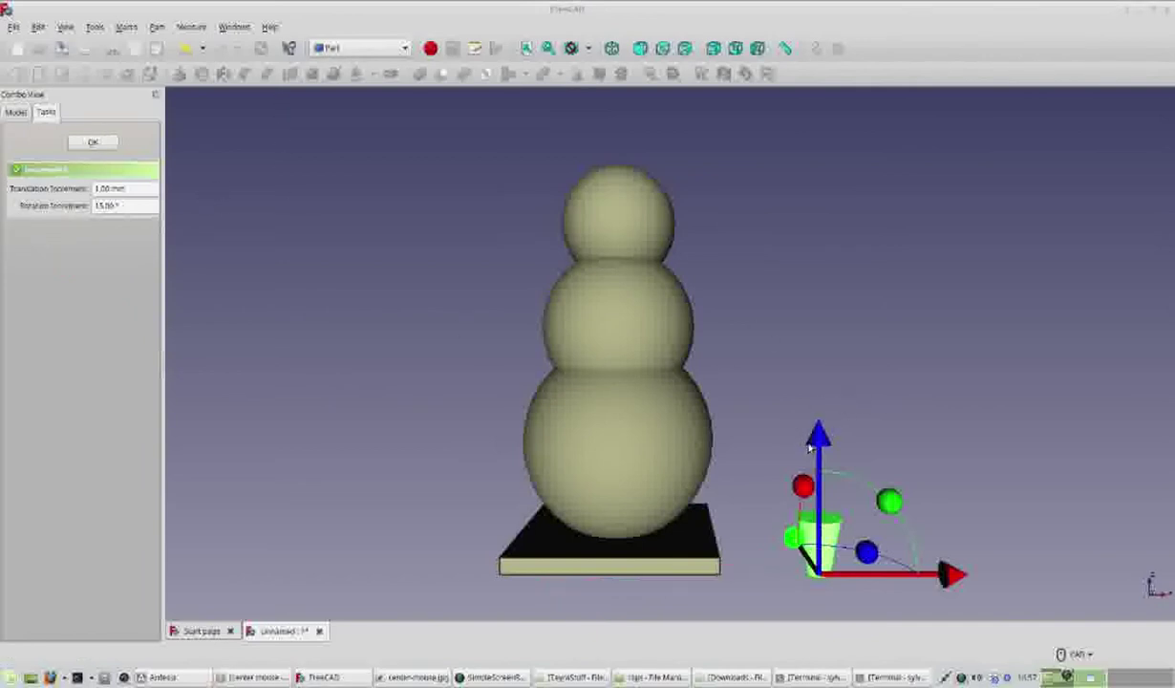
{"action": "left_click_drag", "start_coordinate": [813, 444], "coordinate": [822, 156]}
{"action": "left_click_drag", "start_coordinate": [951, 292], "coordinate": [750, 285]}
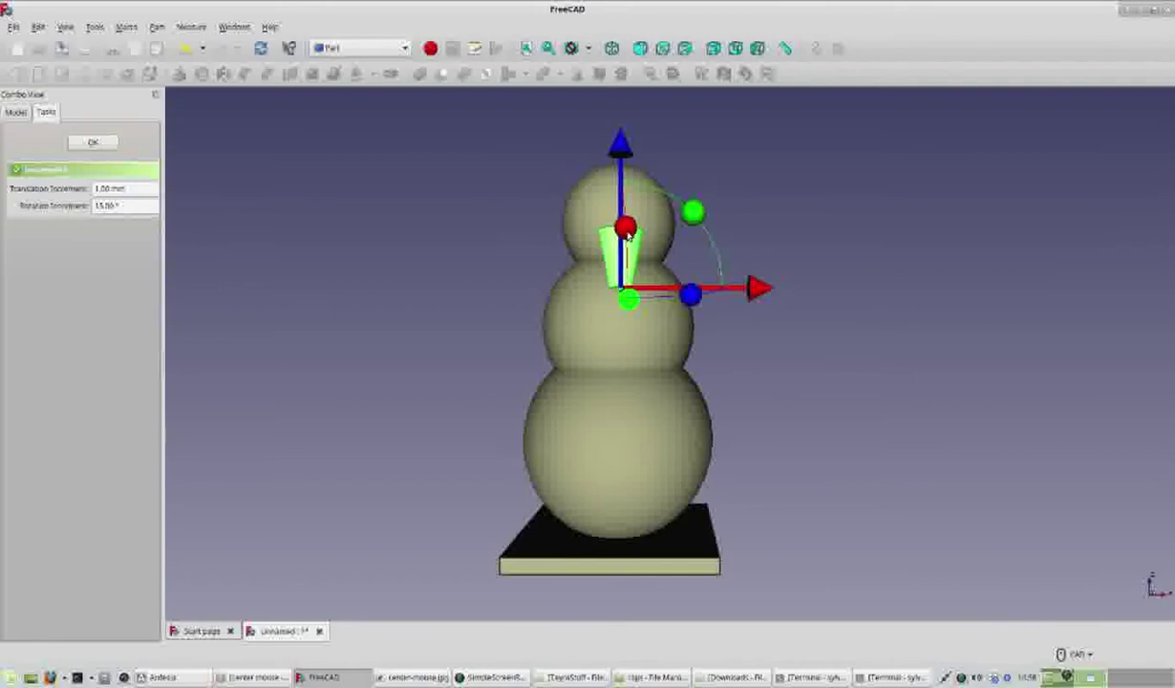
{"action": "left_click_drag", "start_coordinate": [626, 227], "coordinate": [611, 357]}
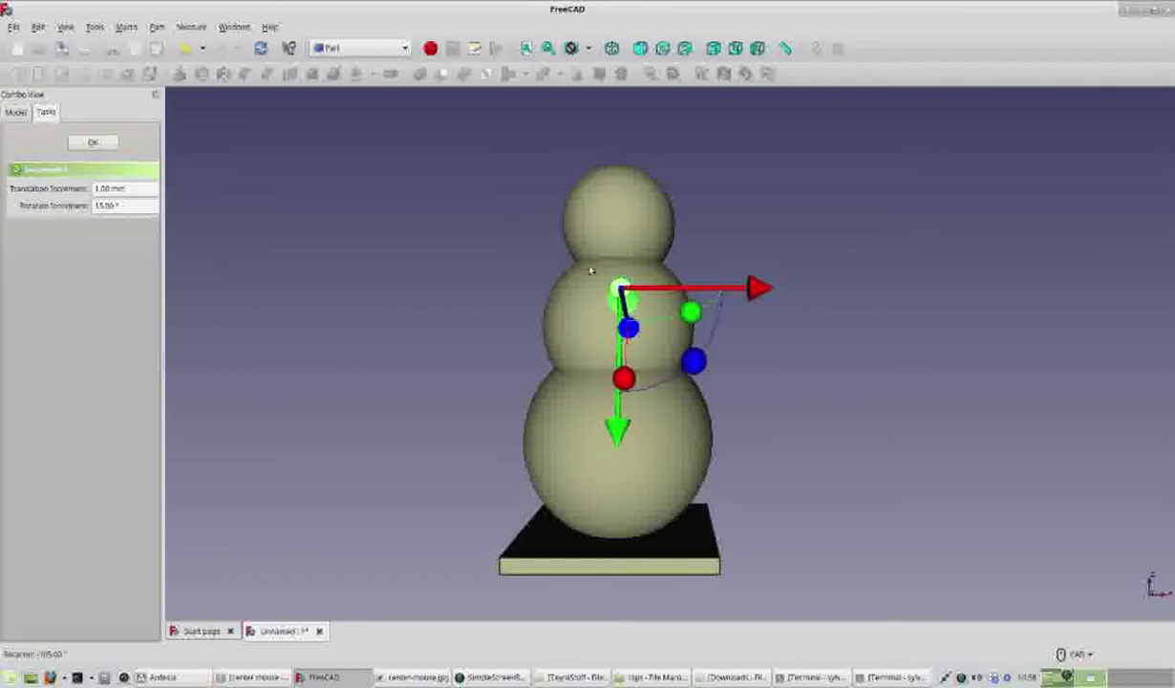
- From the right view, lay the cone sideways and lift and nudge it against the head
{"action": "left_click", "coordinate": [684, 50]}
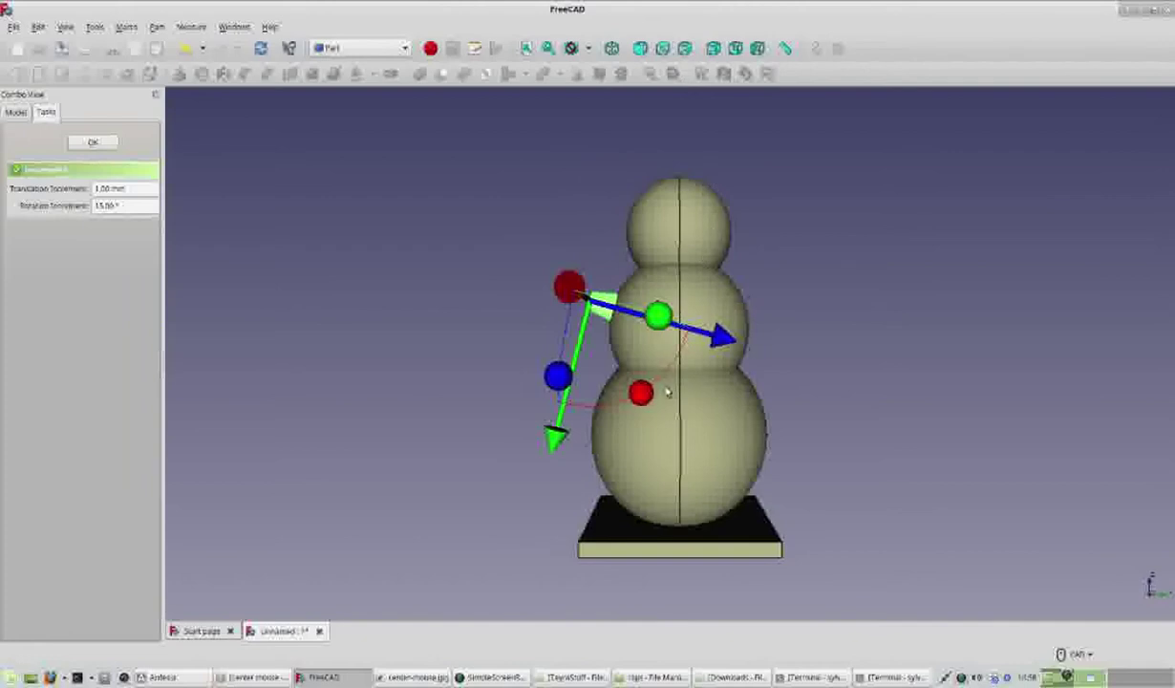
{"action": "mouse_move", "coordinate": [641, 393]}
{"action": "left_mouse_down"}
{"action": "mouse_move", "coordinate": [658, 382]}
{"action": "mouse_move", "coordinate": [655, 394]}
{"action": "left_mouse_up"}
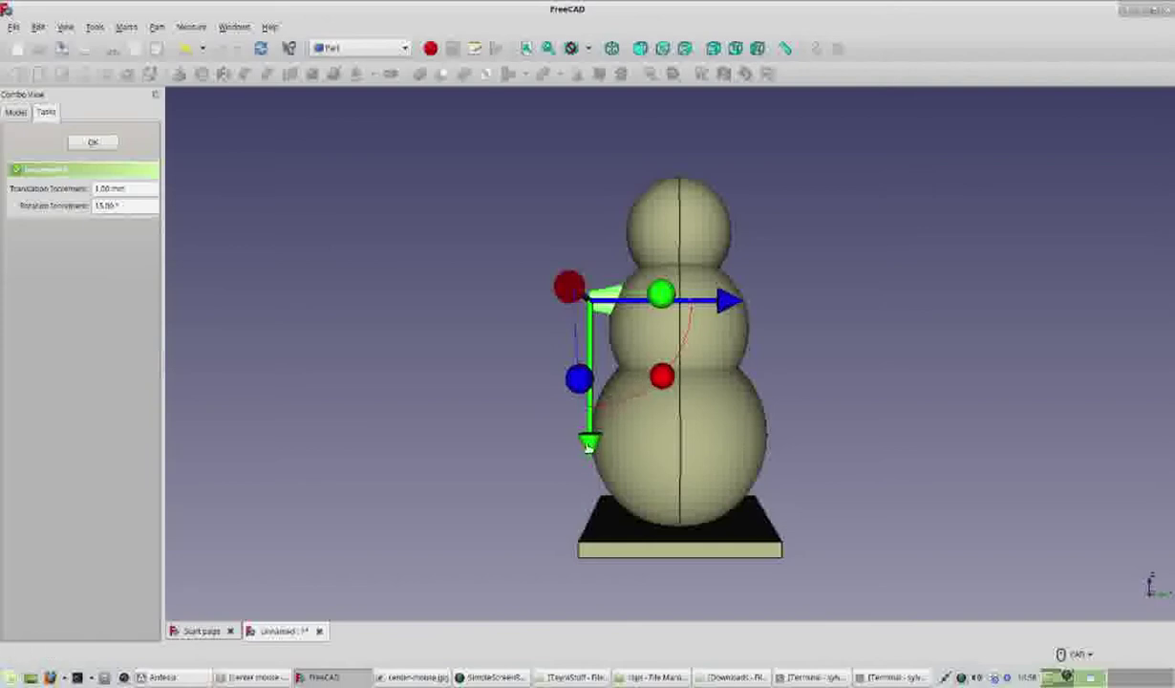
{"action": "left_click_drag", "start_coordinate": [590, 440], "coordinate": [600, 369]}
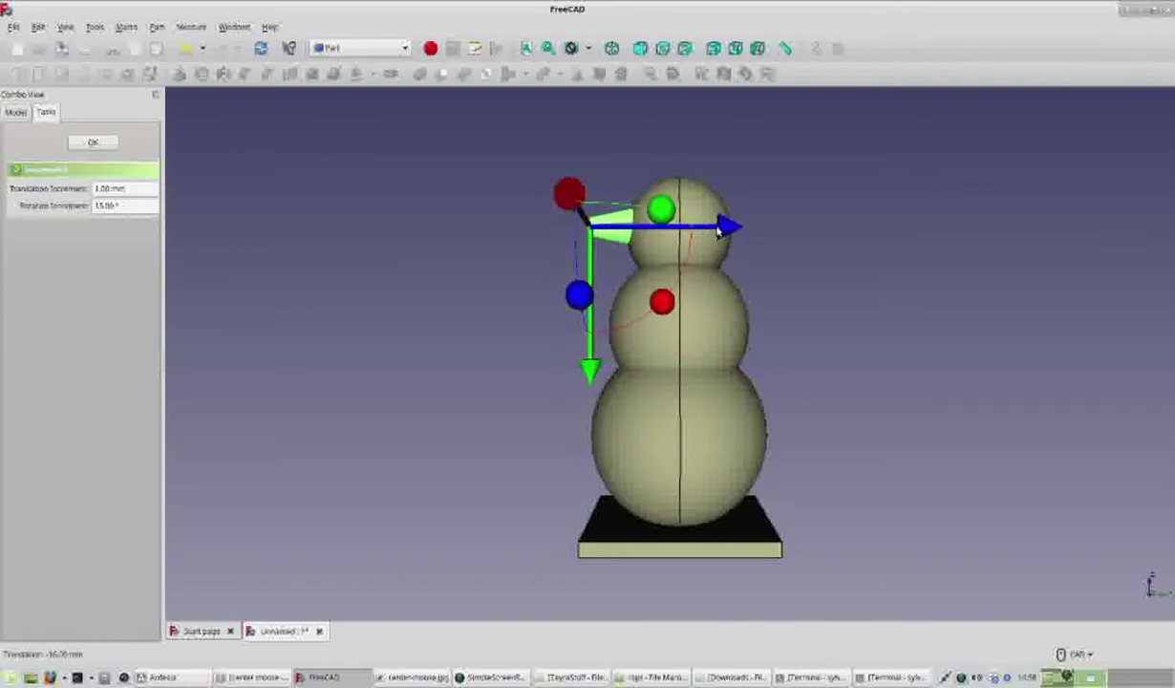
{"action": "left_click_drag", "start_coordinate": [719, 227], "coordinate": [705, 234]}
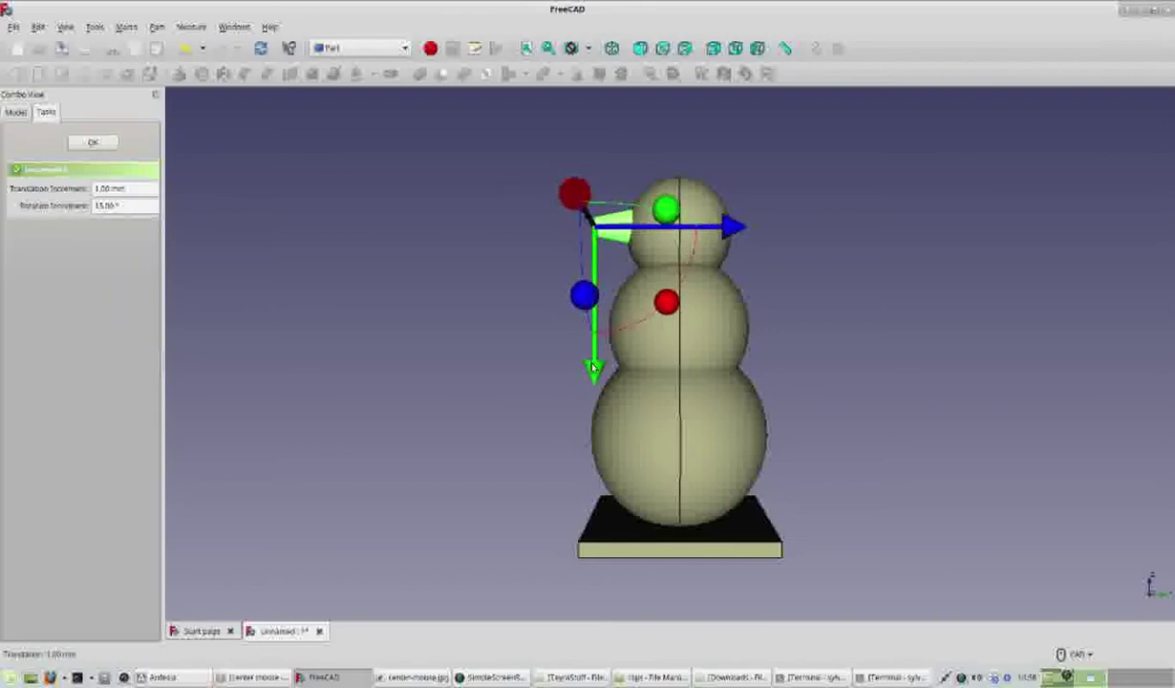
{"action": "left_click_drag", "start_coordinate": [592, 365], "coordinate": [593, 360]}
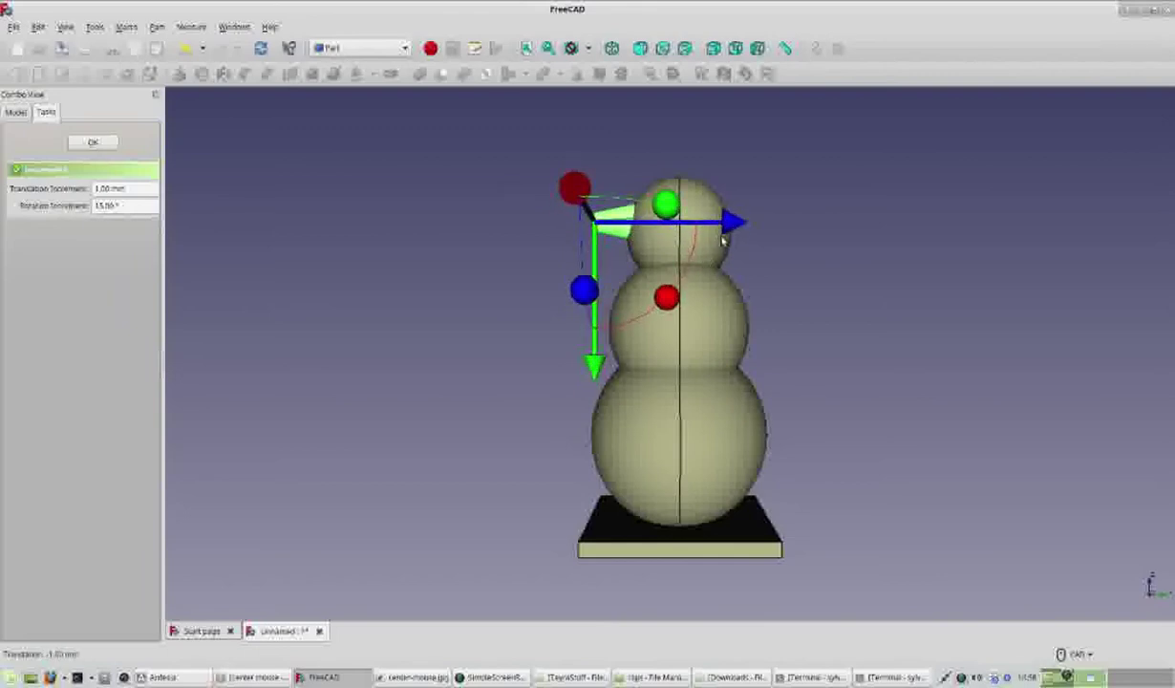
{"action": "left_click_drag", "start_coordinate": [669, 299], "coordinate": [630, 304]}
{"action": "key", "text": "alt+Tab"}
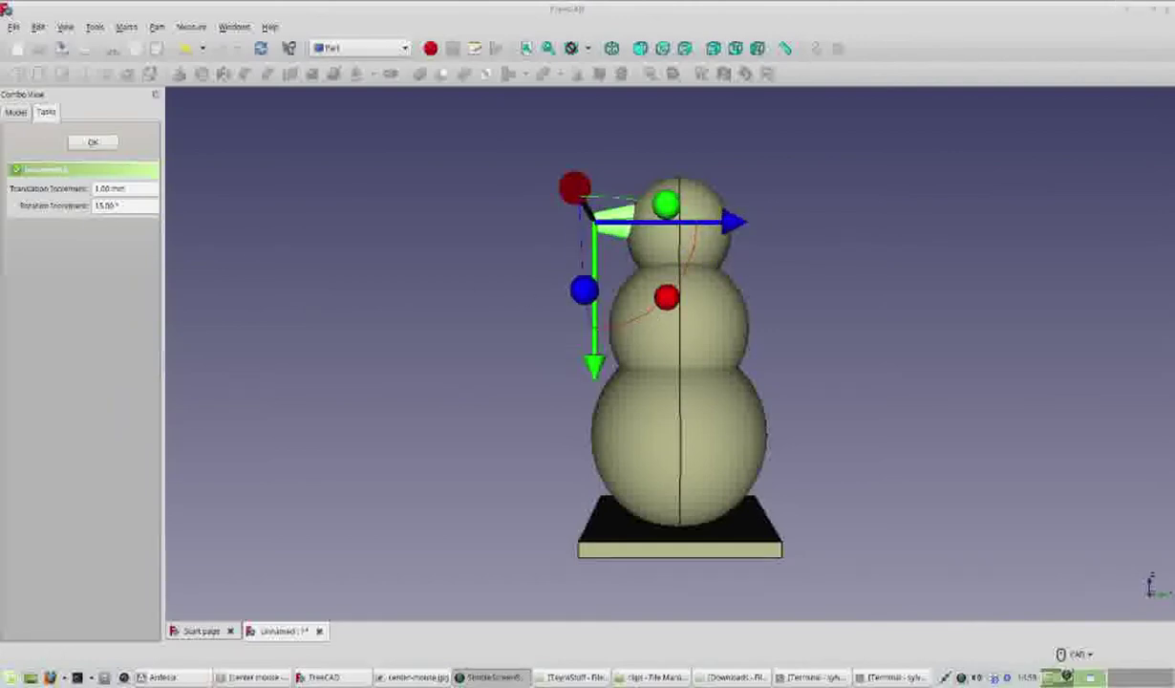
{"action": "left_click", "coordinate": [612, 48]}
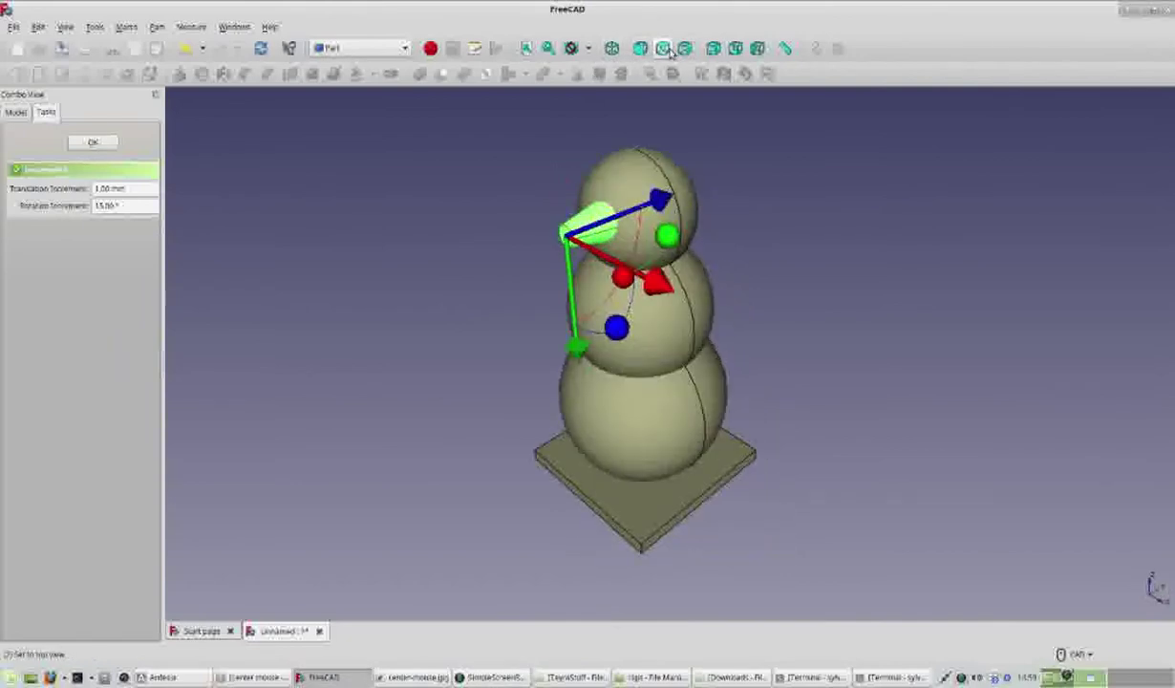
- From the top view, move the cone 2 mm to the left
{"action": "left_click", "coordinate": [664, 50]}
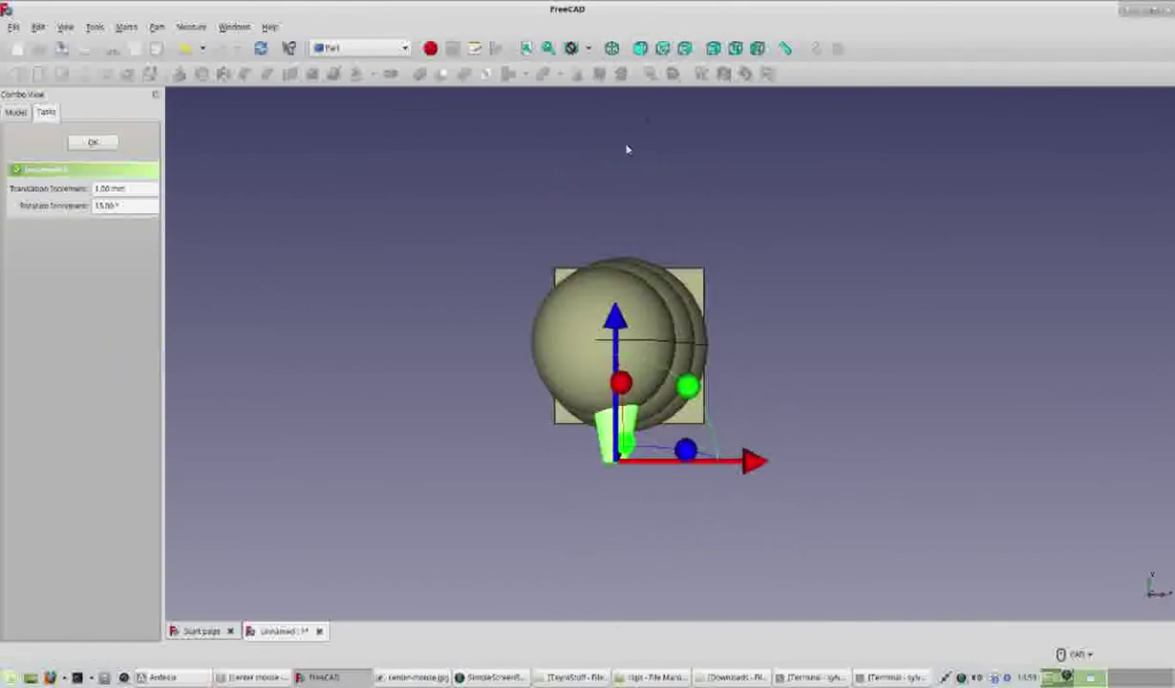
{"action": "middle_click_drag", "start_coordinate": [404, 329], "coordinate": [488, 323]}
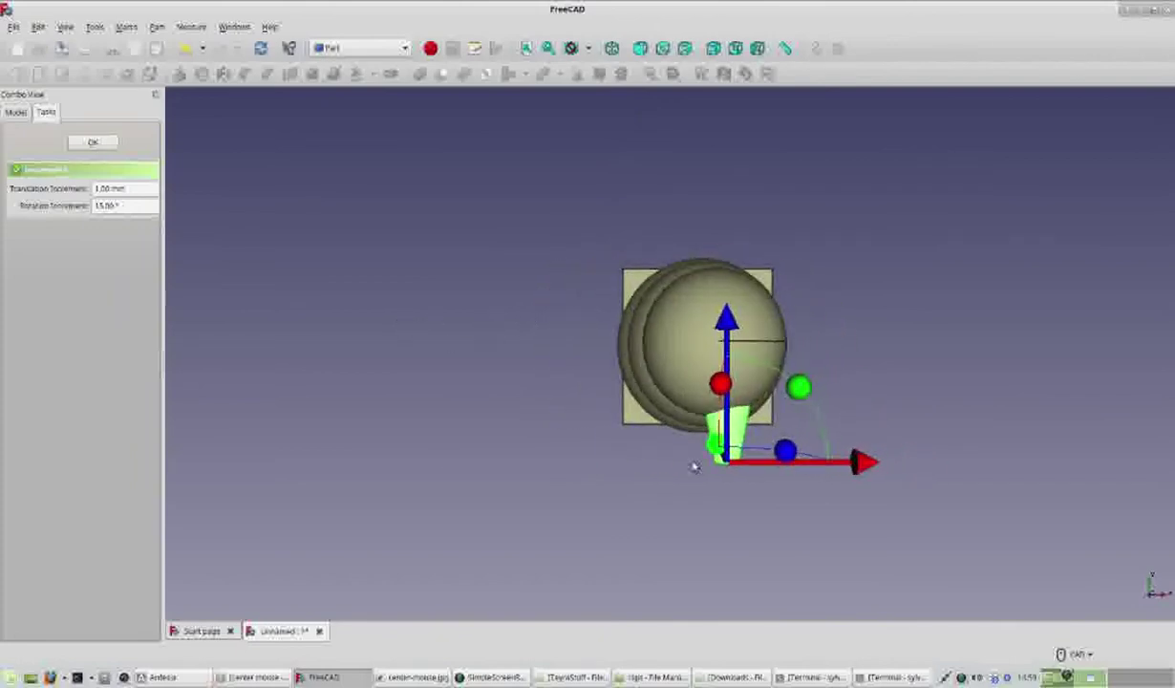
{"action": "left_click_drag", "start_coordinate": [872, 464], "coordinate": [839, 475]}
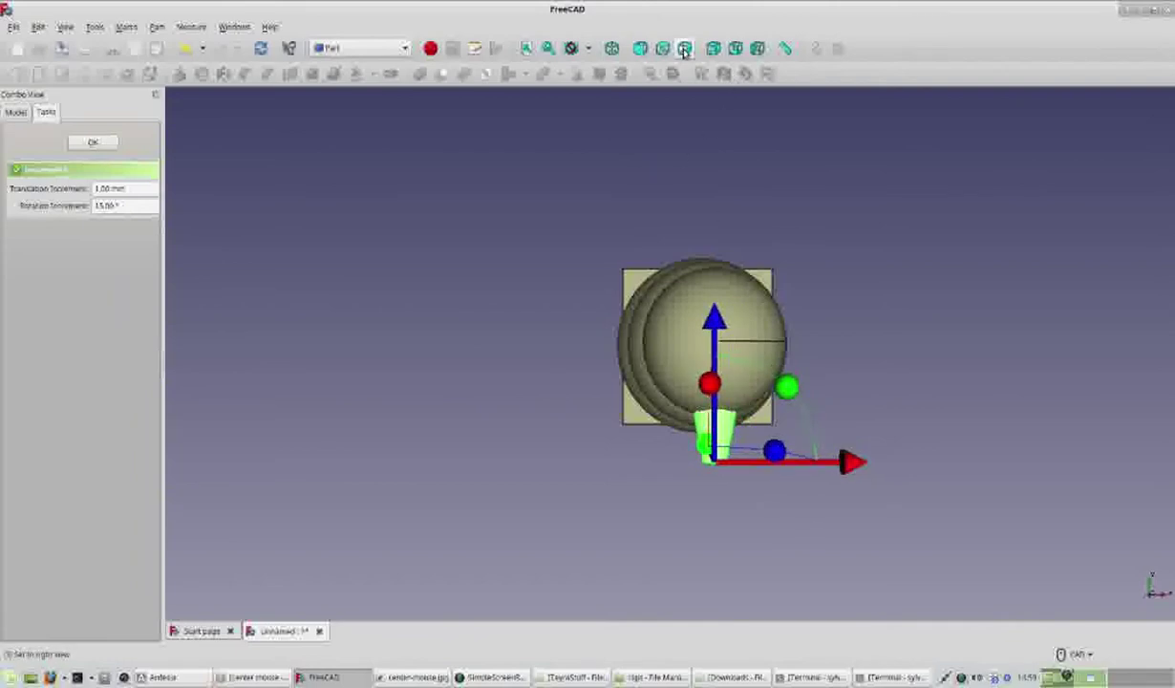
- Check front, rear, bottom and left views, lower the nose 1 mm, and confirm the Transform
{"action": "left_click", "coordinate": [645, 48]}
{"action": "left_click", "coordinate": [712, 50]}
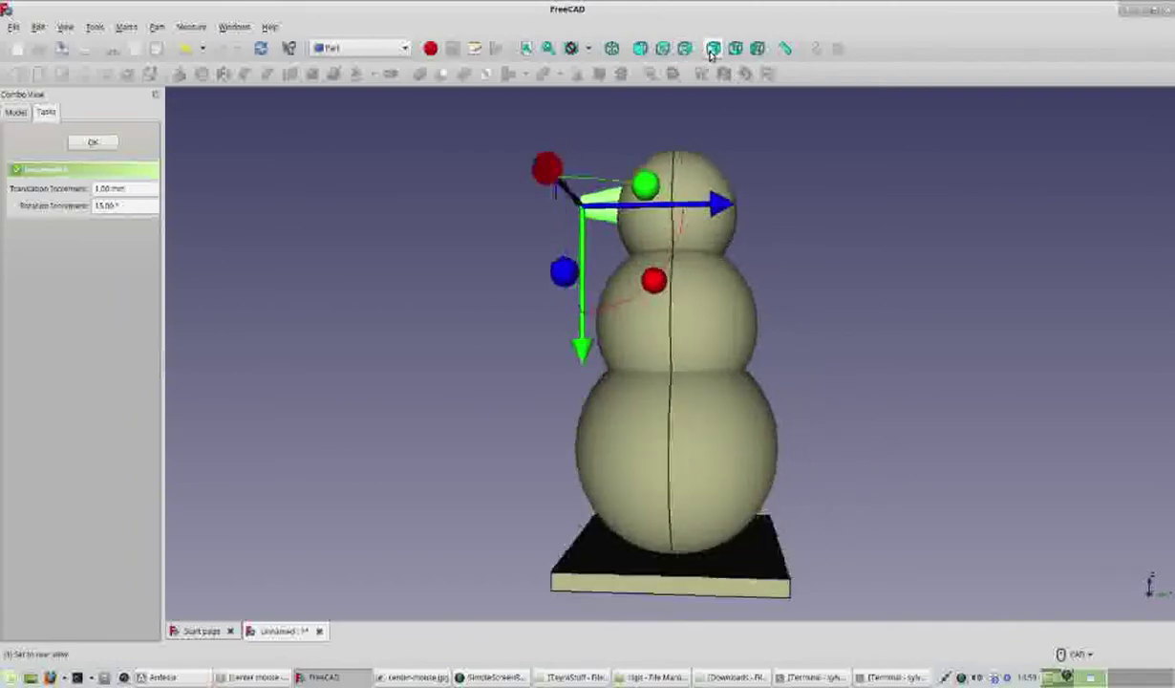
{"action": "left_click", "coordinate": [734, 49]}
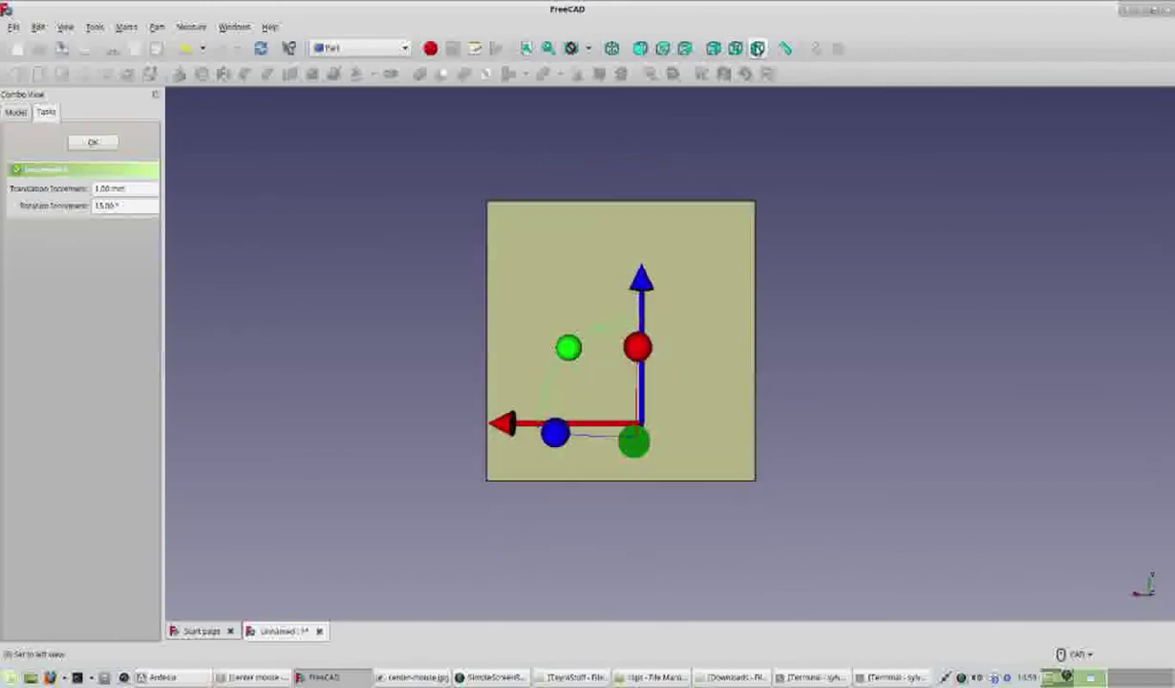
{"action": "left_click", "coordinate": [757, 48]}
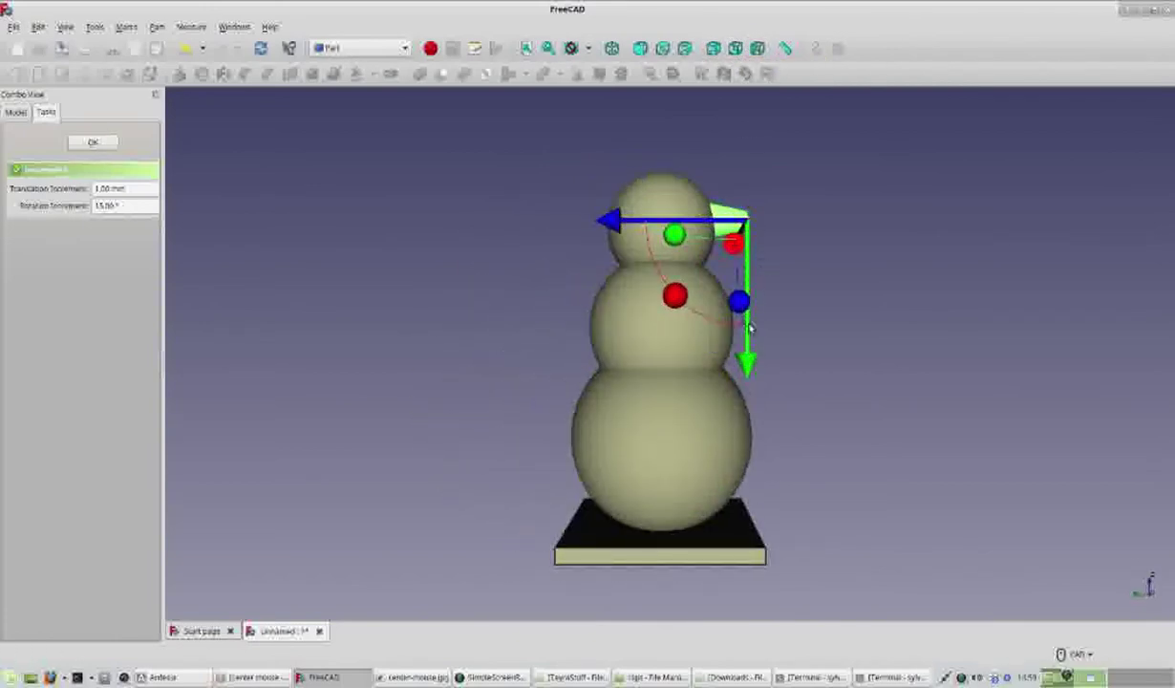
{"action": "left_click_drag", "start_coordinate": [745, 360], "coordinate": [745, 367]}
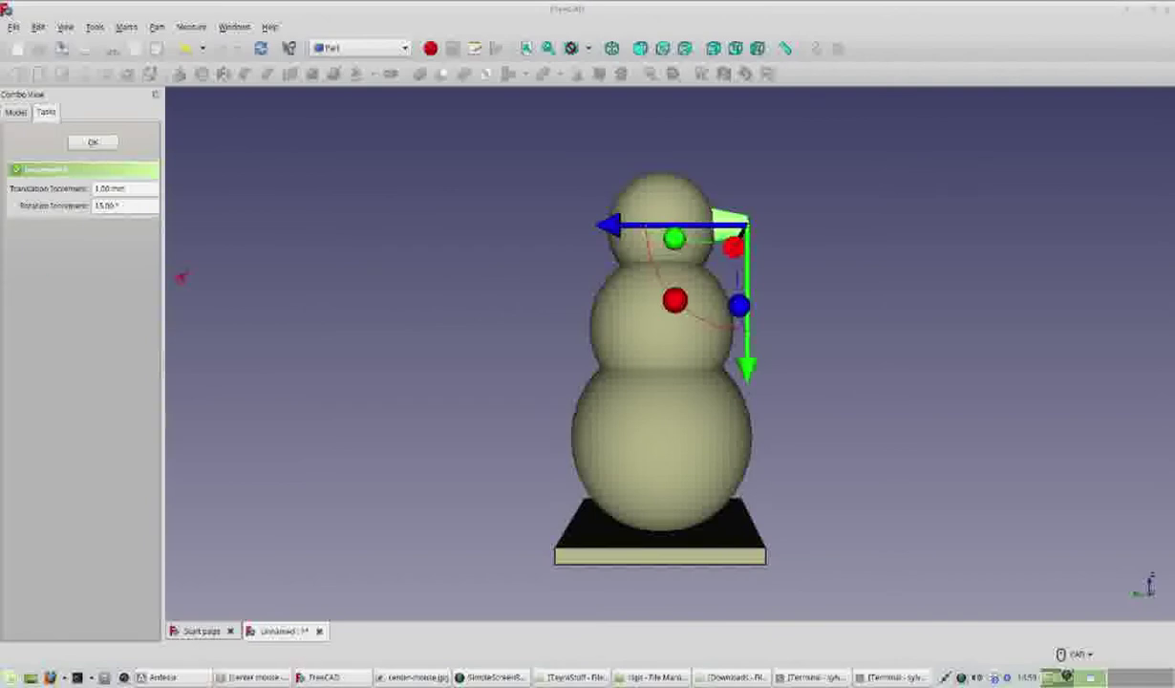
{"action": "mouse_move", "coordinate": [292, 269]}
{"action": "left_mouse_down"}
{"action": "mouse_move", "coordinate": [244, 204]}
{"action": "mouse_move", "coordinate": [134, 151]}
{"action": "left_mouse_up"}
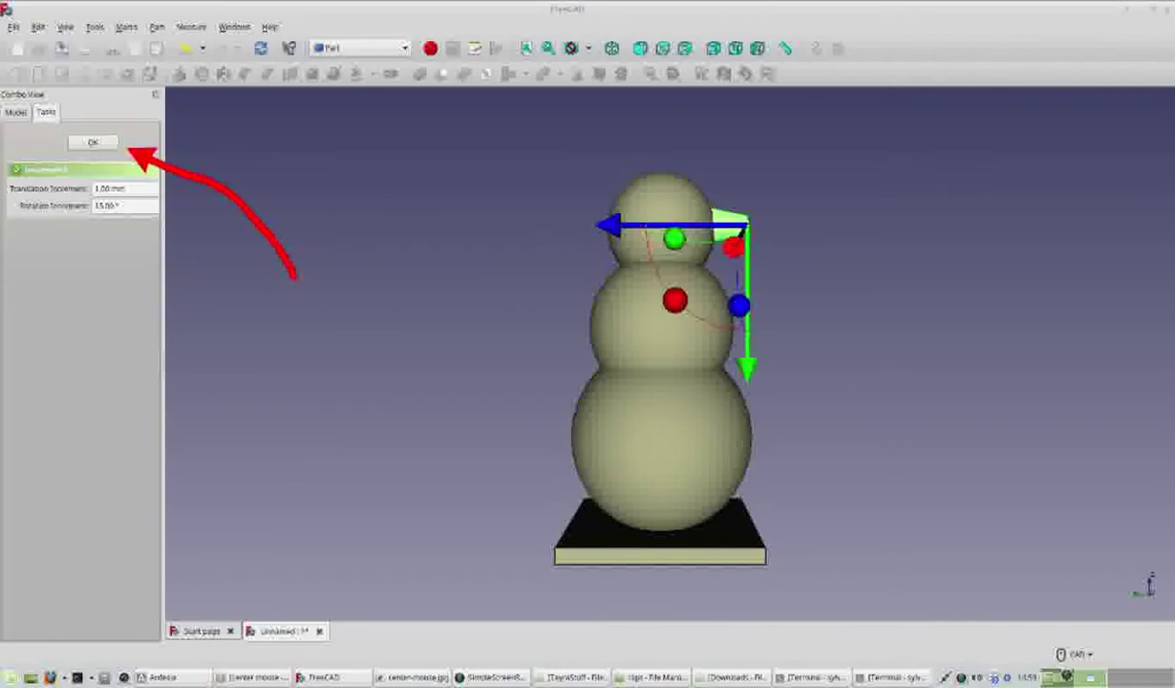
{"action": "left_click", "coordinate": [93, 142]}
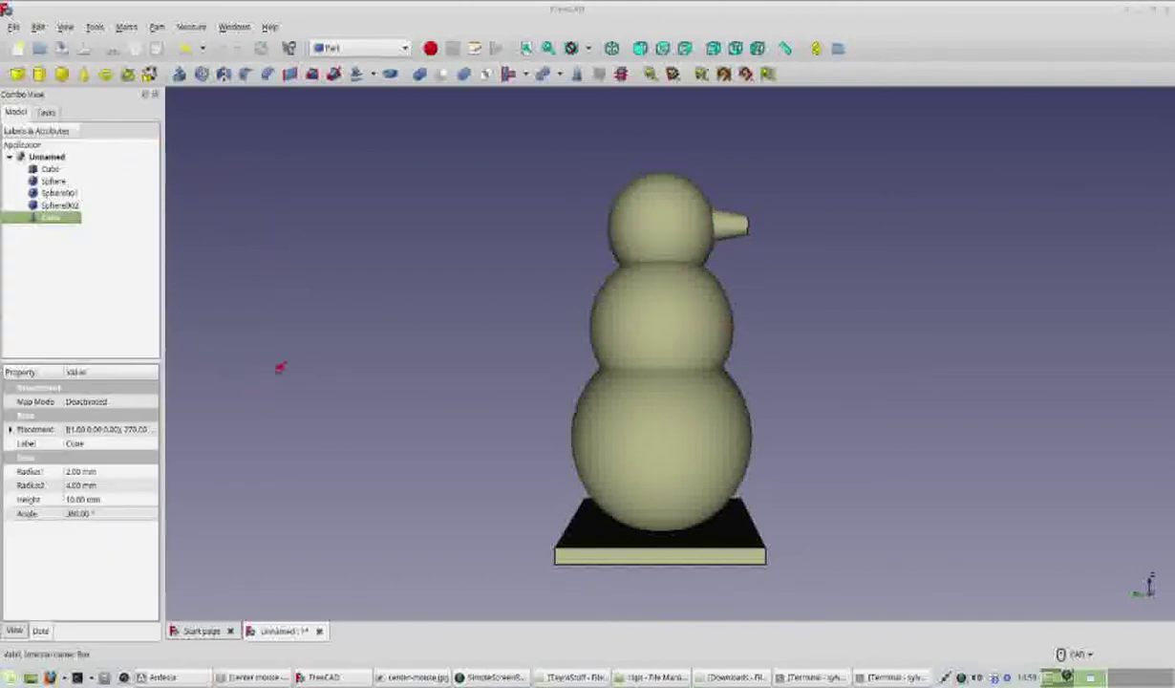
{"action": "left_click_drag", "start_coordinate": [279, 367], "coordinate": [126, 468]}
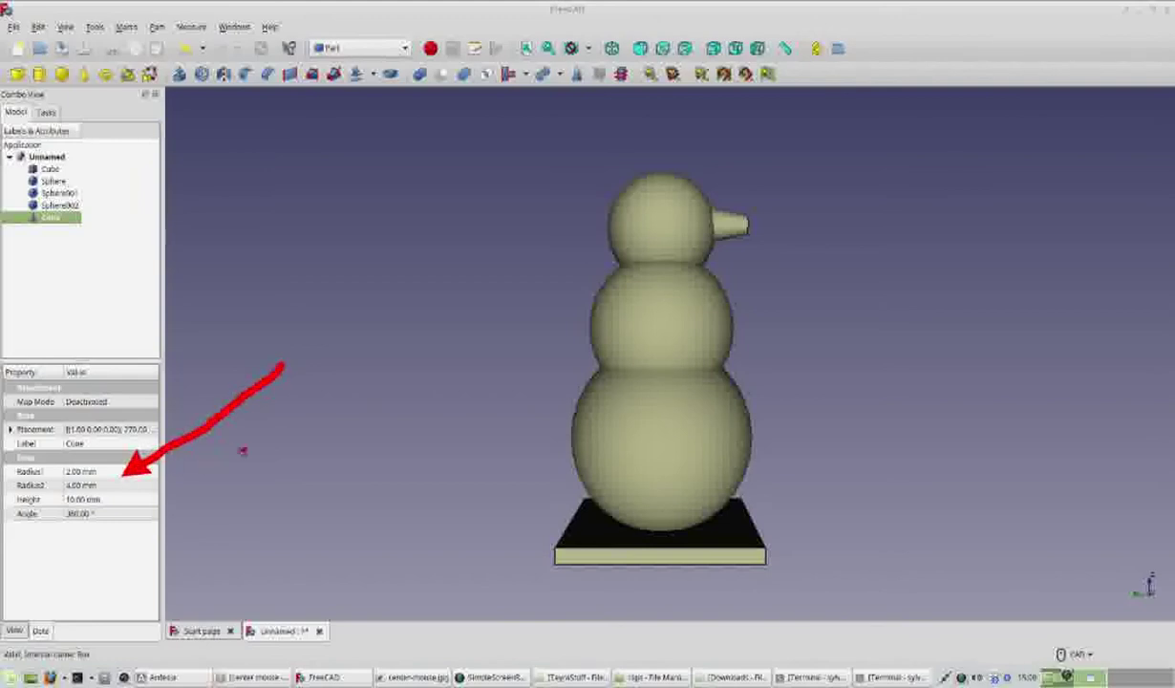
- Change the Cone's Radius1 from 2.00 mm to 0.10 mm
{"action": "mouse_move", "coordinate": [385, 463]}
{"action": "left_mouse_down"}
{"action": "mouse_move", "coordinate": [130, 472]}
{"action": "mouse_move", "coordinate": [151, 478]}
{"action": "left_mouse_up"}
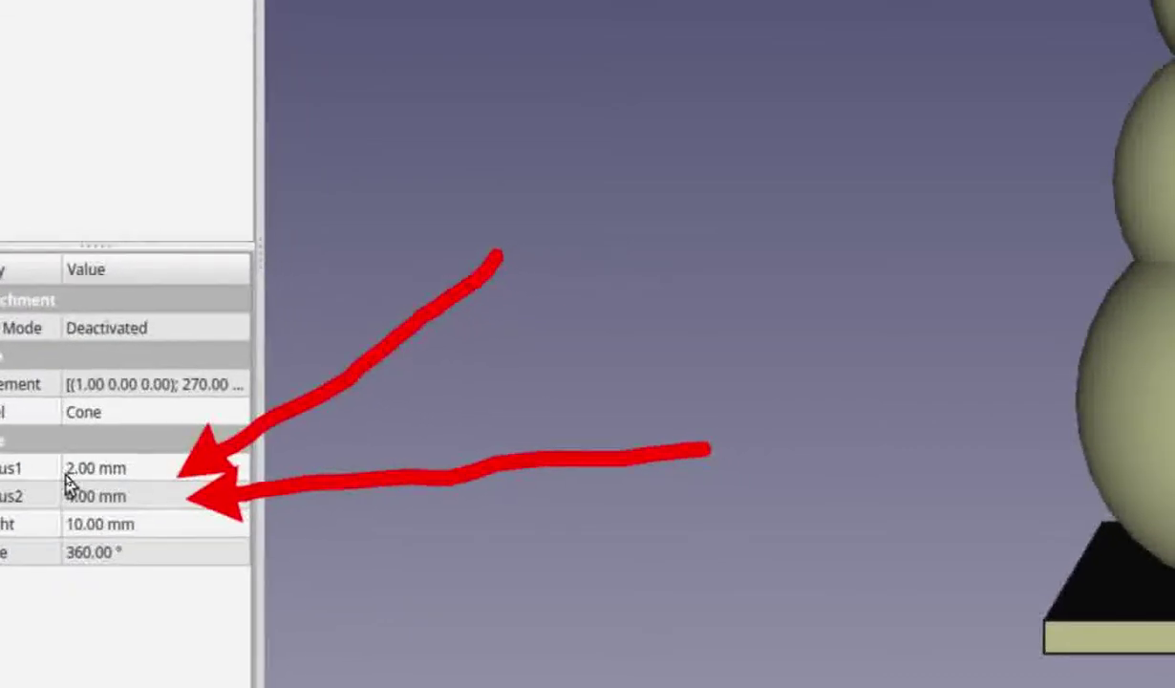
{"action": "double_click", "coordinate": [66, 470]}
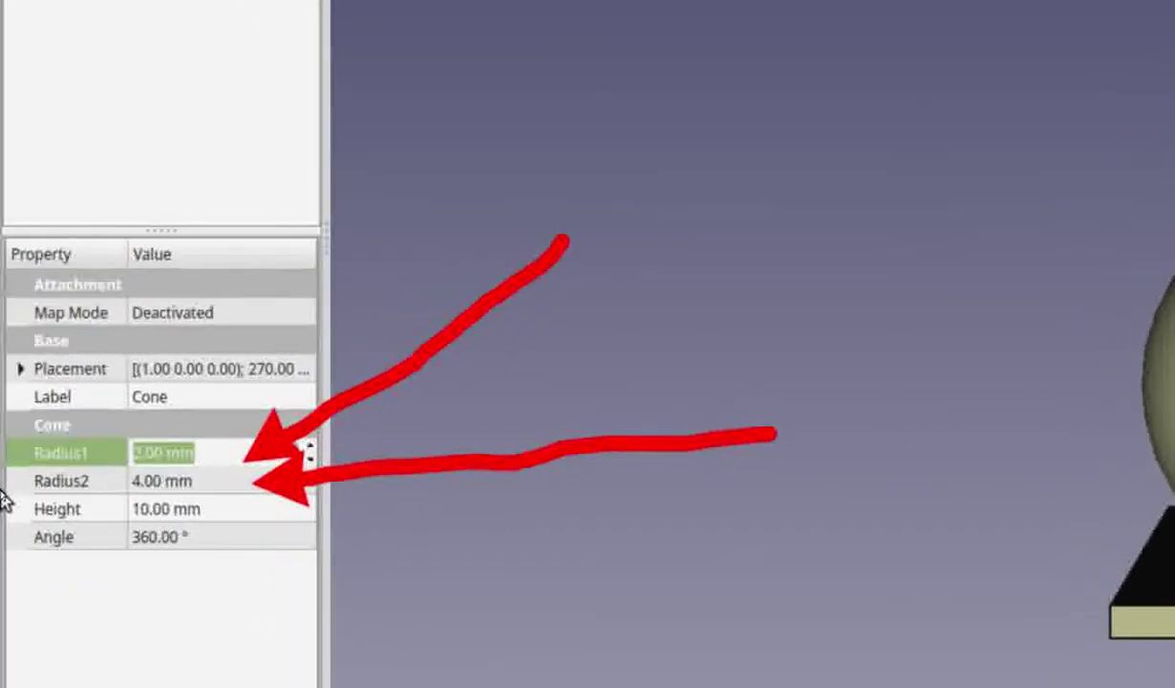
{"action": "type", "text": "0."}
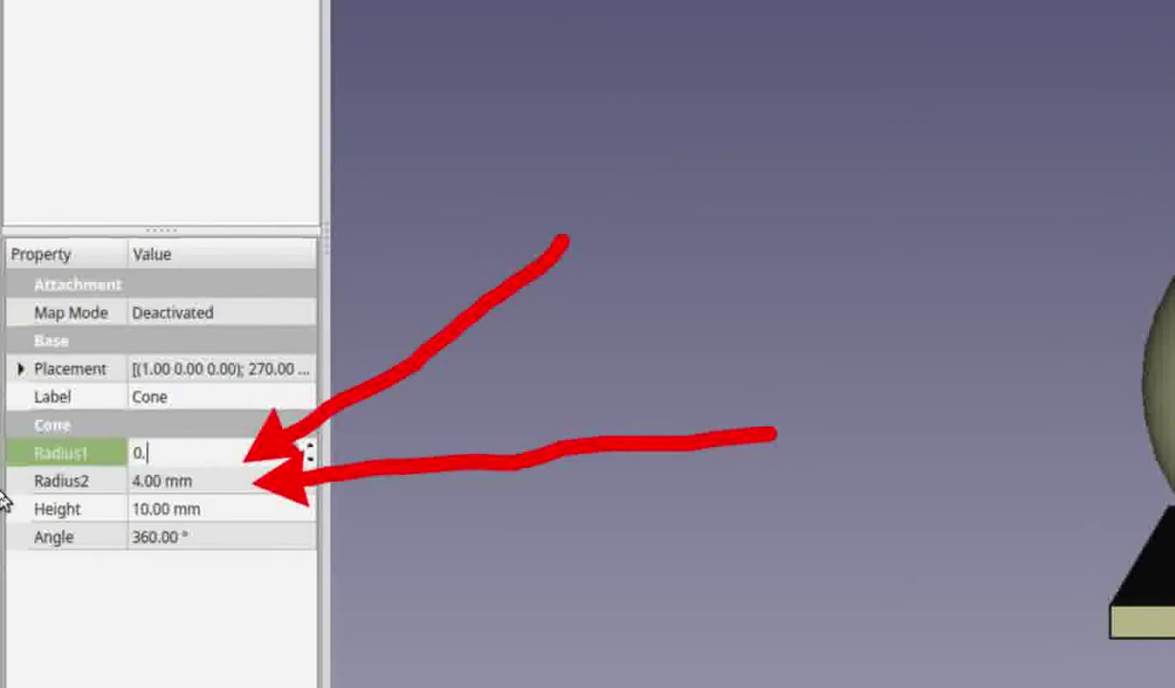
{"action": "type", "text": "10 mm"}
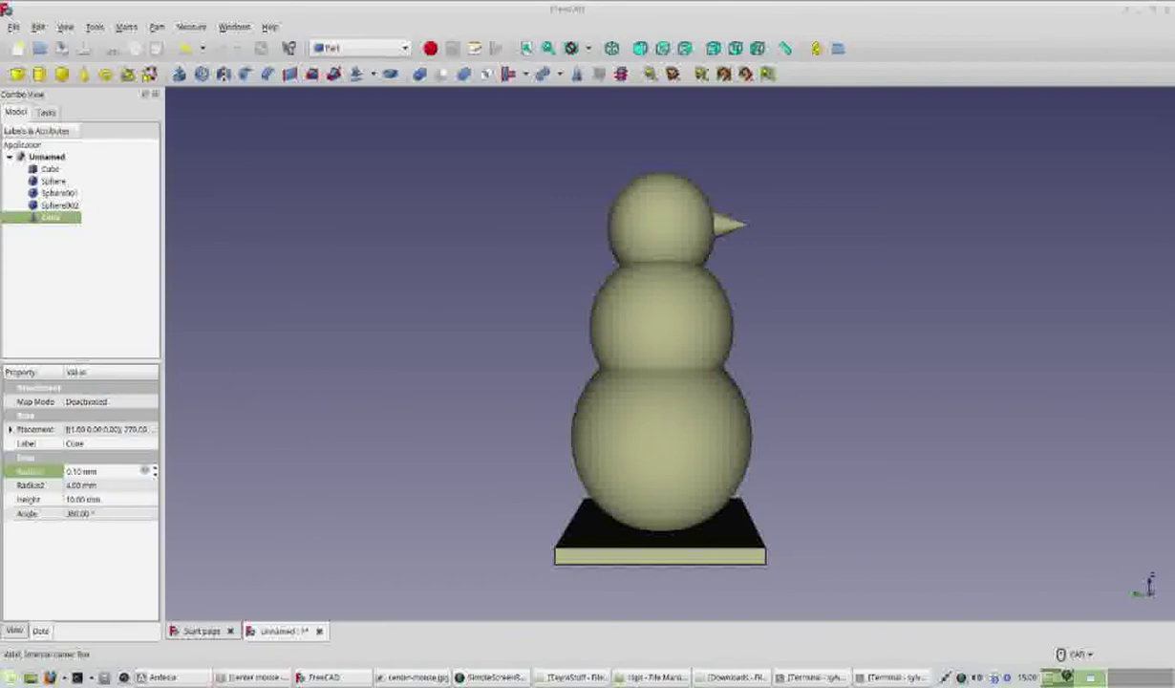
- Switch to the isometric view to inspect the pointed nose
{"action": "left_click_drag", "start_coordinate": [902, 264], "coordinate": [762, 229]}
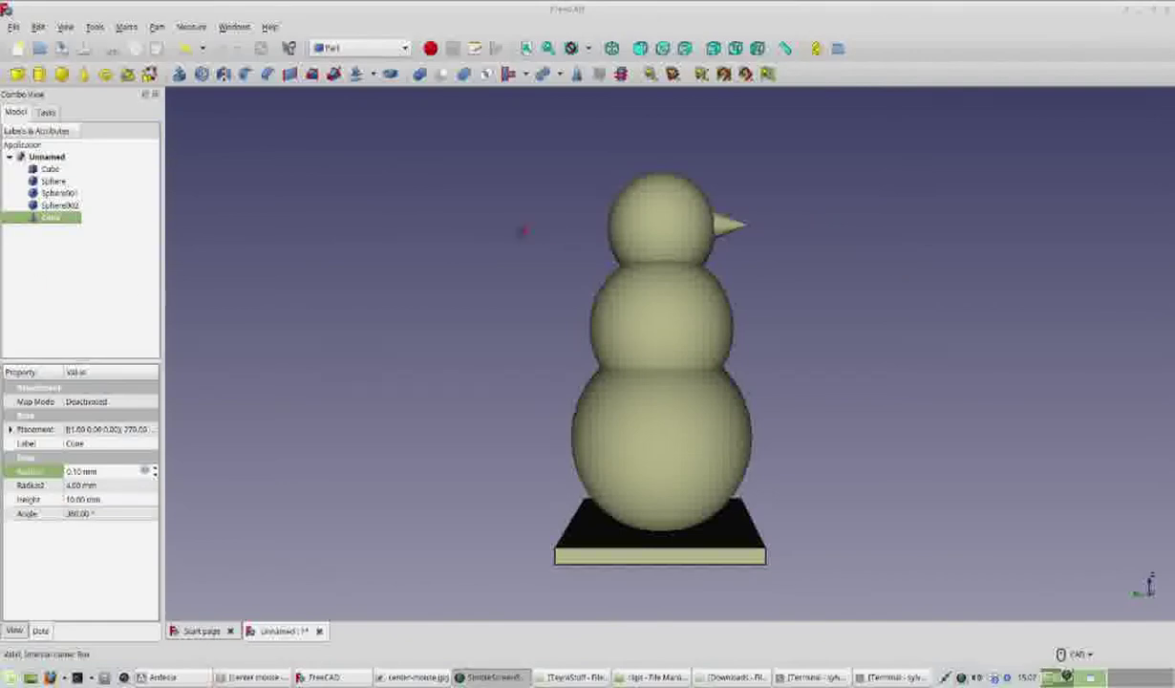
{"action": "left_click_drag", "start_coordinate": [533, 170], "coordinate": [621, 103]}
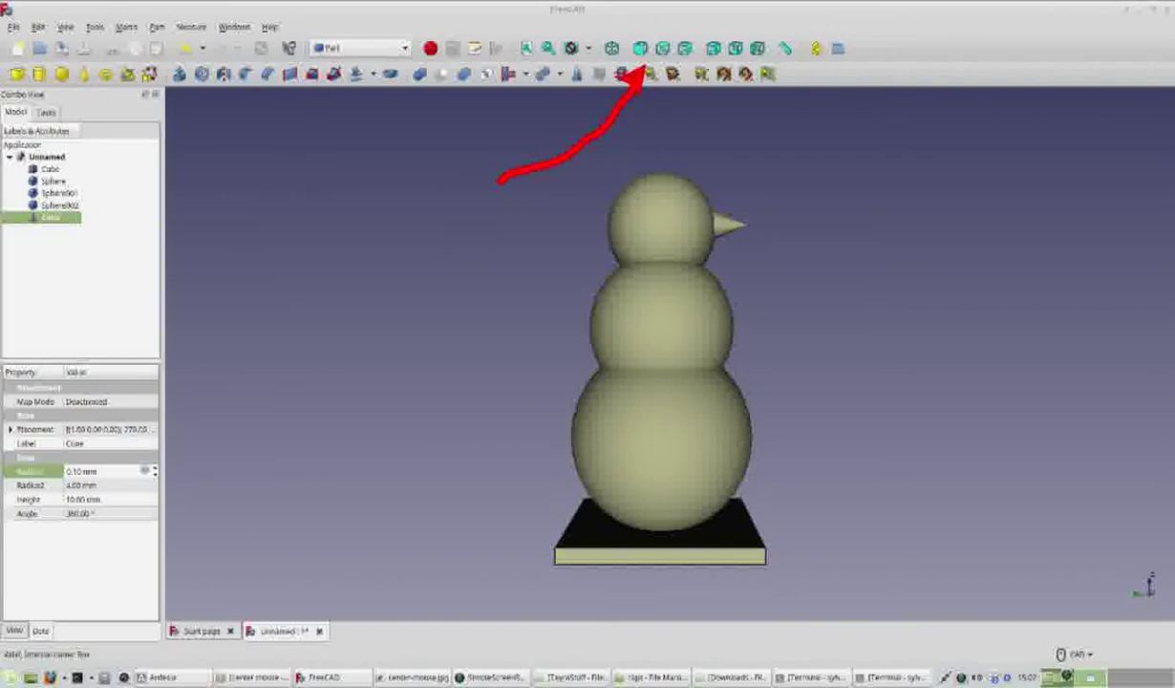
{"action": "left_click", "coordinate": [640, 48]}
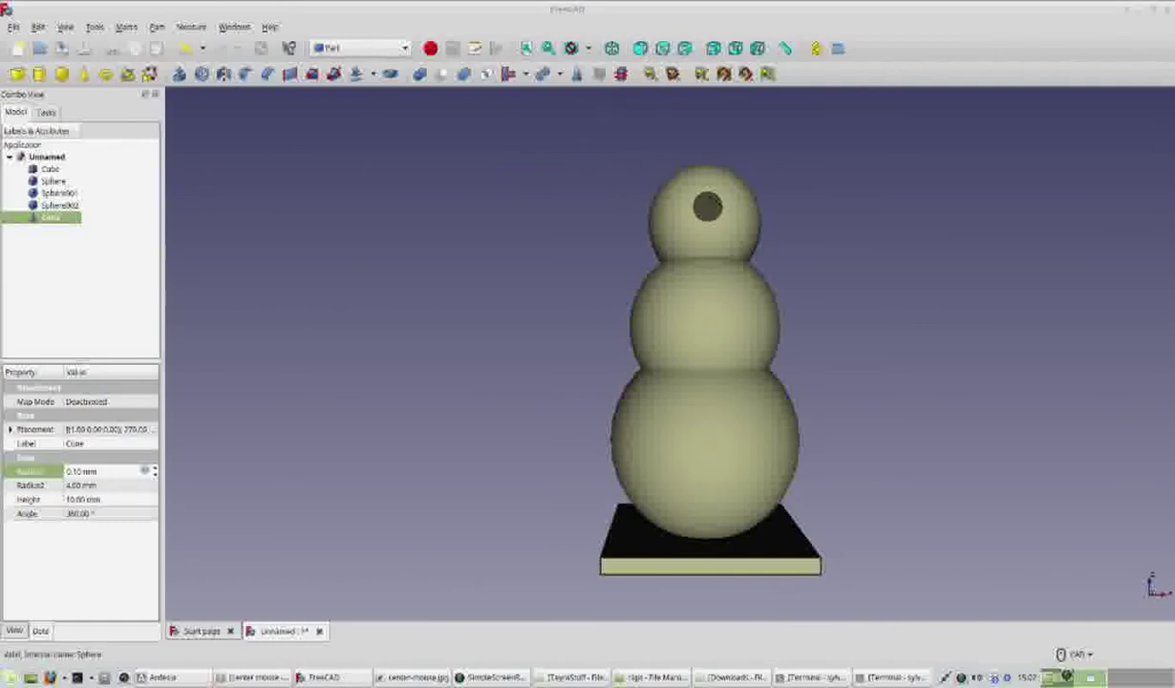
{"action": "left_click_drag", "start_coordinate": [214, 280], "coordinate": [77, 95]}
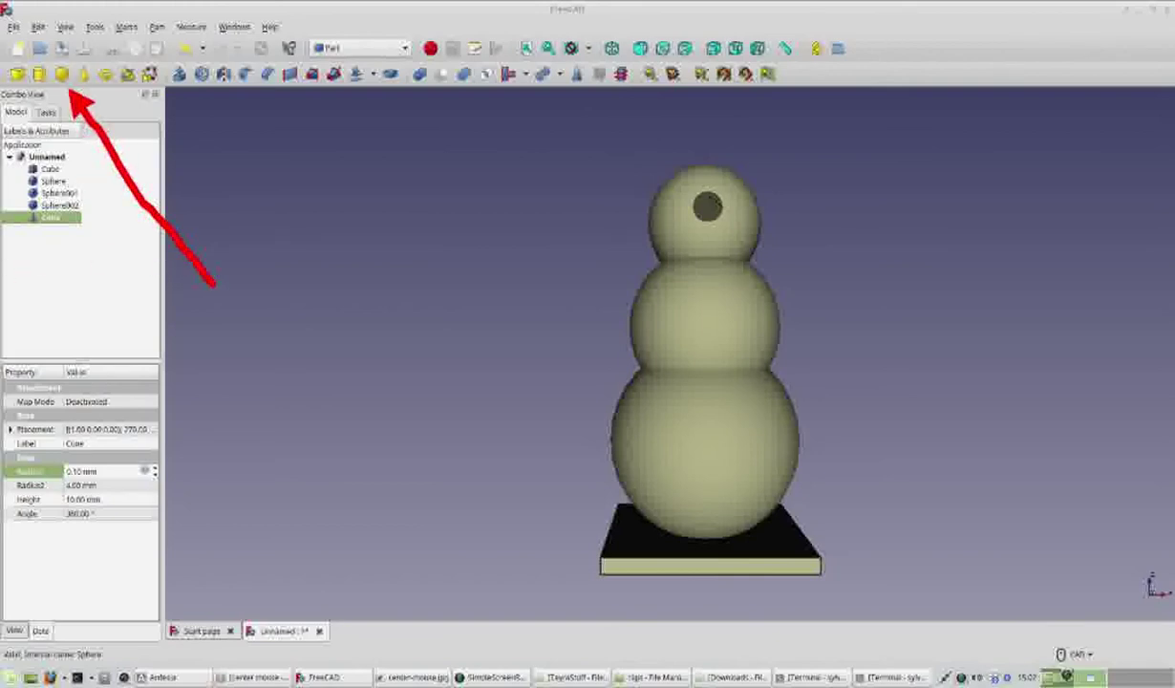
- Add a new Part sphere and select Sphere003 in the tree
{"action": "left_click", "coordinate": [61, 74]}
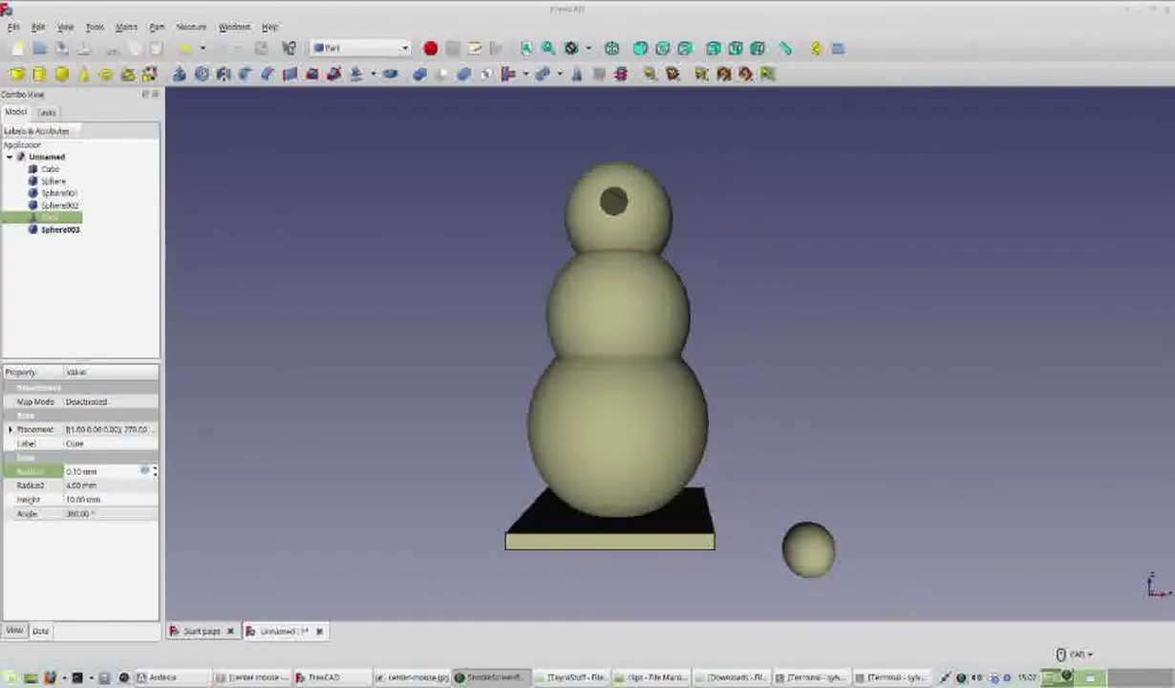
{"action": "mouse_move", "coordinate": [195, 320]}
{"action": "left_mouse_down"}
{"action": "mouse_move", "coordinate": [96, 271]}
{"action": "mouse_move", "coordinate": [71, 245]}
{"action": "left_mouse_up"}
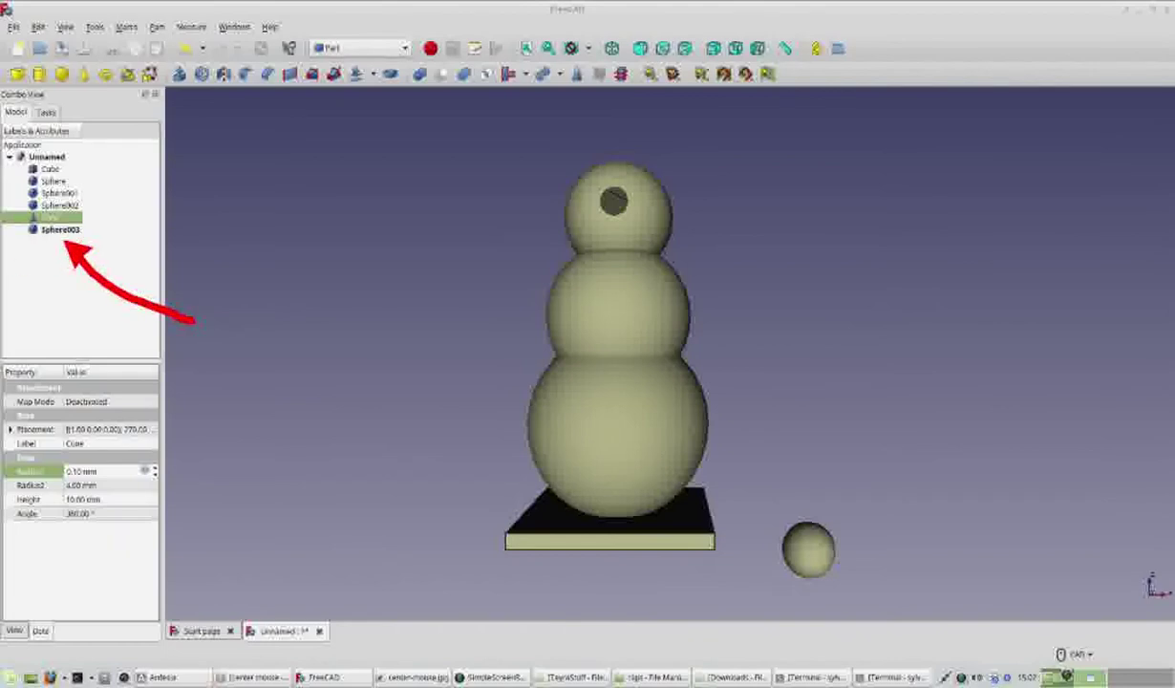
{"action": "left_click", "coordinate": [53, 229]}
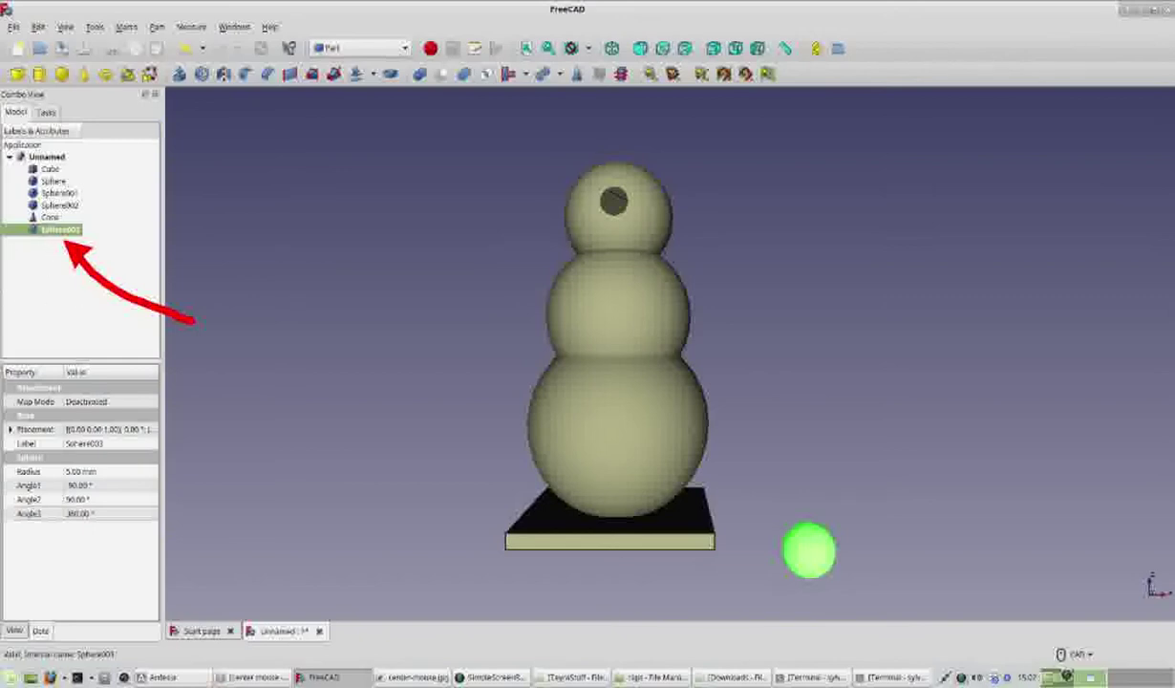
- Set Sphere003's Radius property to 2 mm
{"action": "left_click_drag", "start_coordinate": [67, 298], "coordinate": [69, 449]}
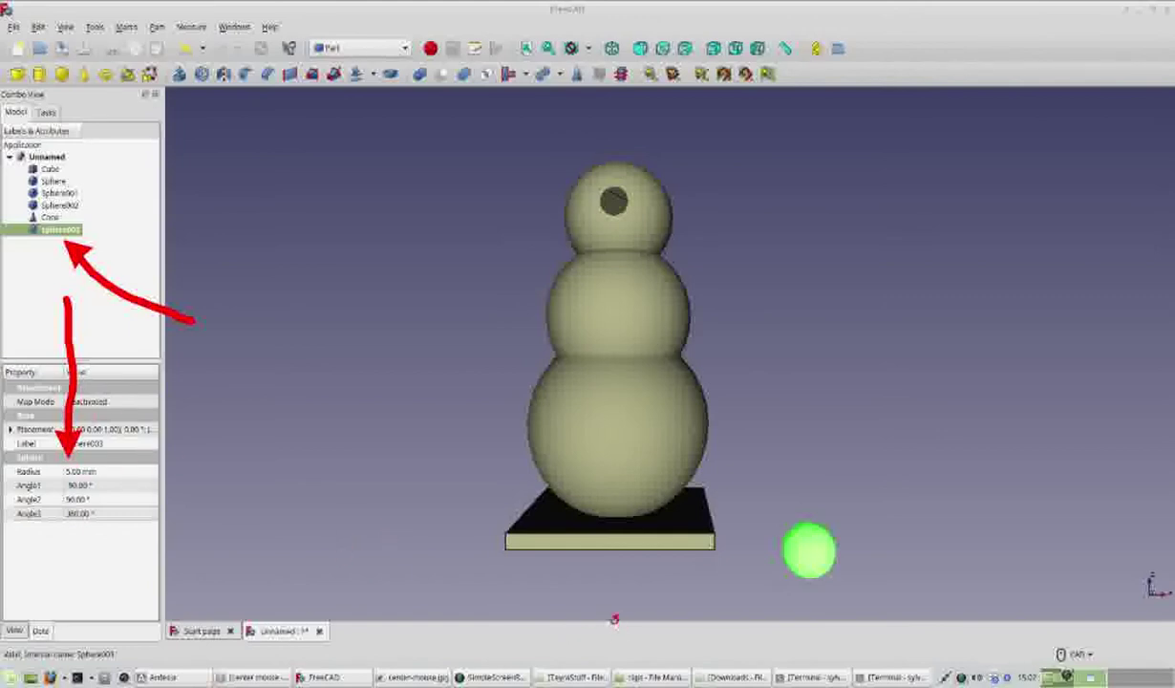
{"action": "left_click_drag", "start_coordinate": [576, 586], "coordinate": [771, 564]}
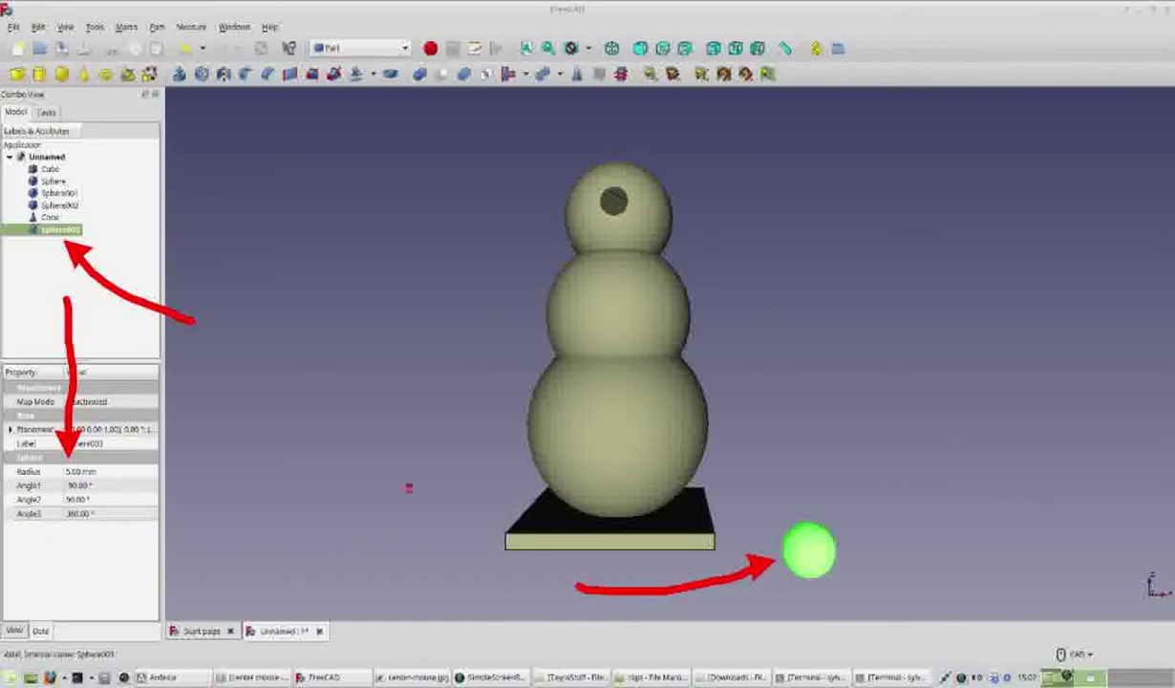
{"action": "left_click_drag", "start_coordinate": [313, 449], "coordinate": [132, 468]}
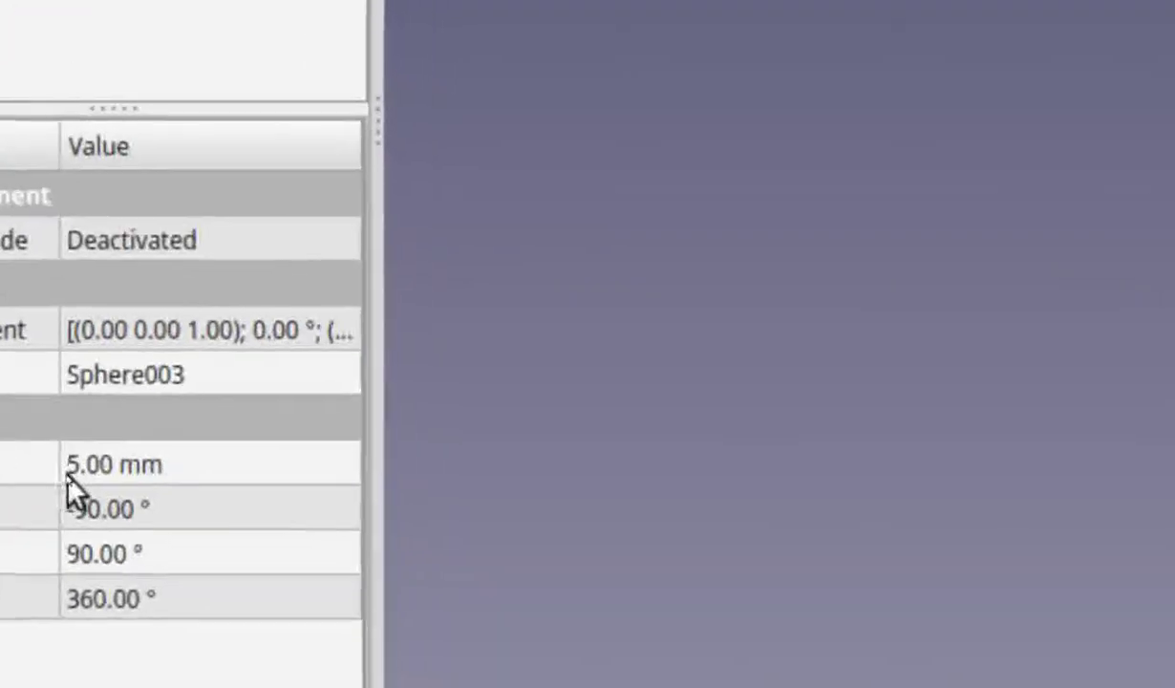
{"action": "left_click", "coordinate": [69, 482]}
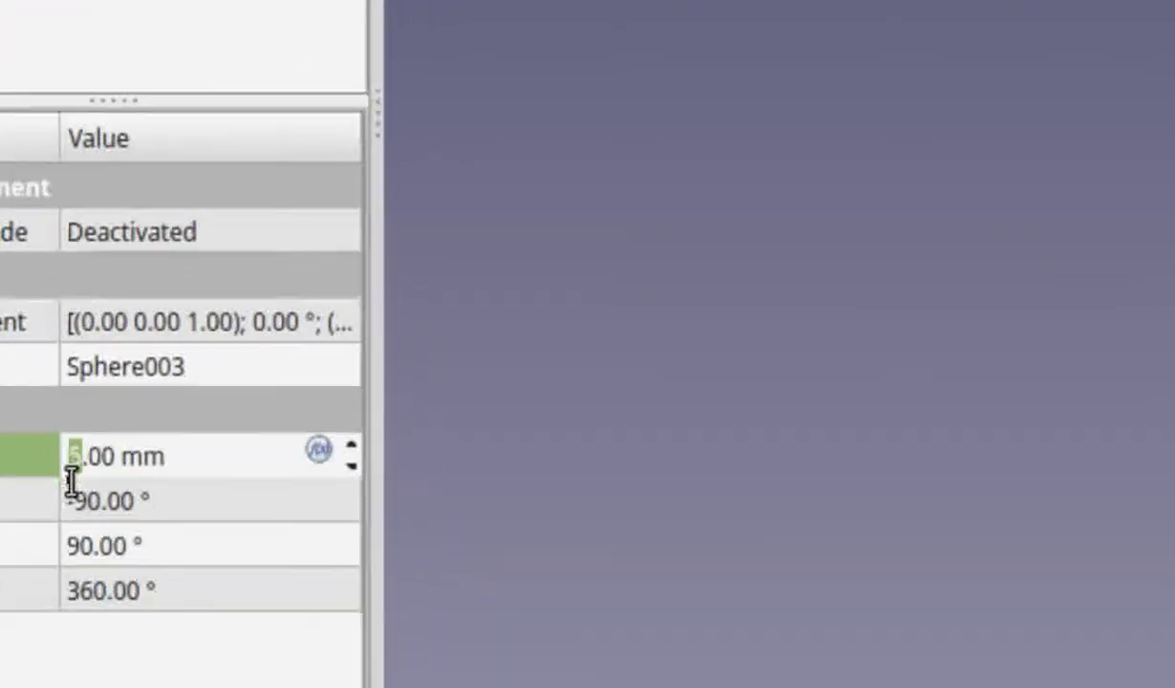
{"action": "type", "text": "2"}
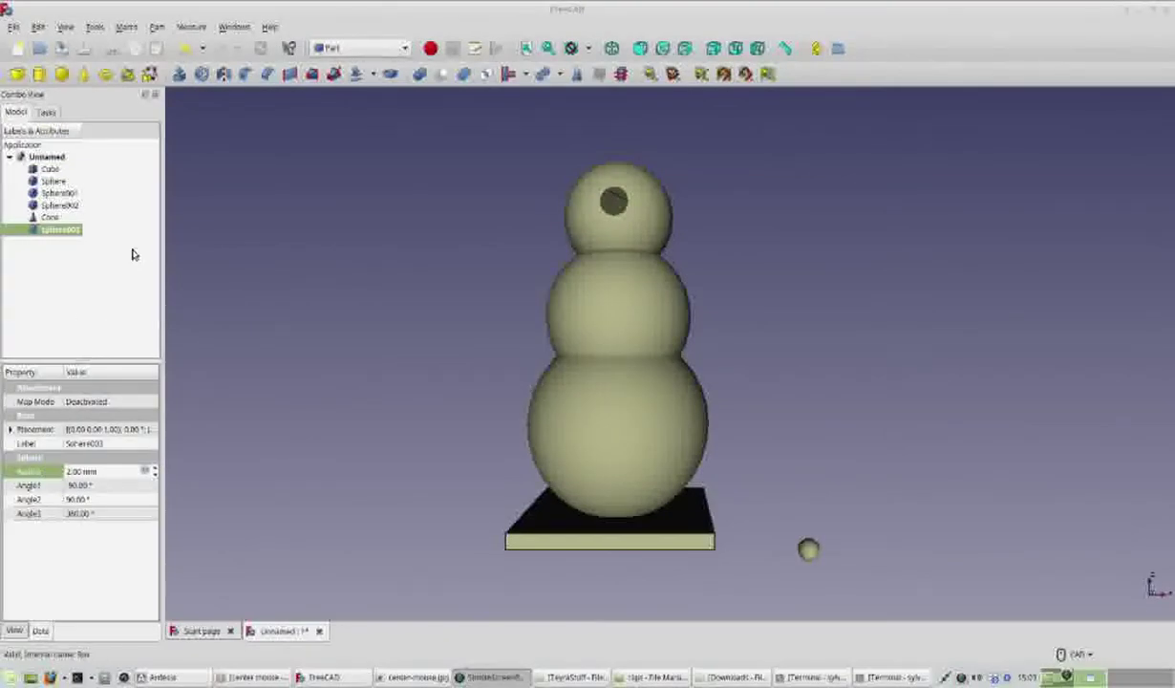
- Transform the small sphere up to head height and left onto the head, then fit the view
{"action": "right_click", "coordinate": [60, 231]}
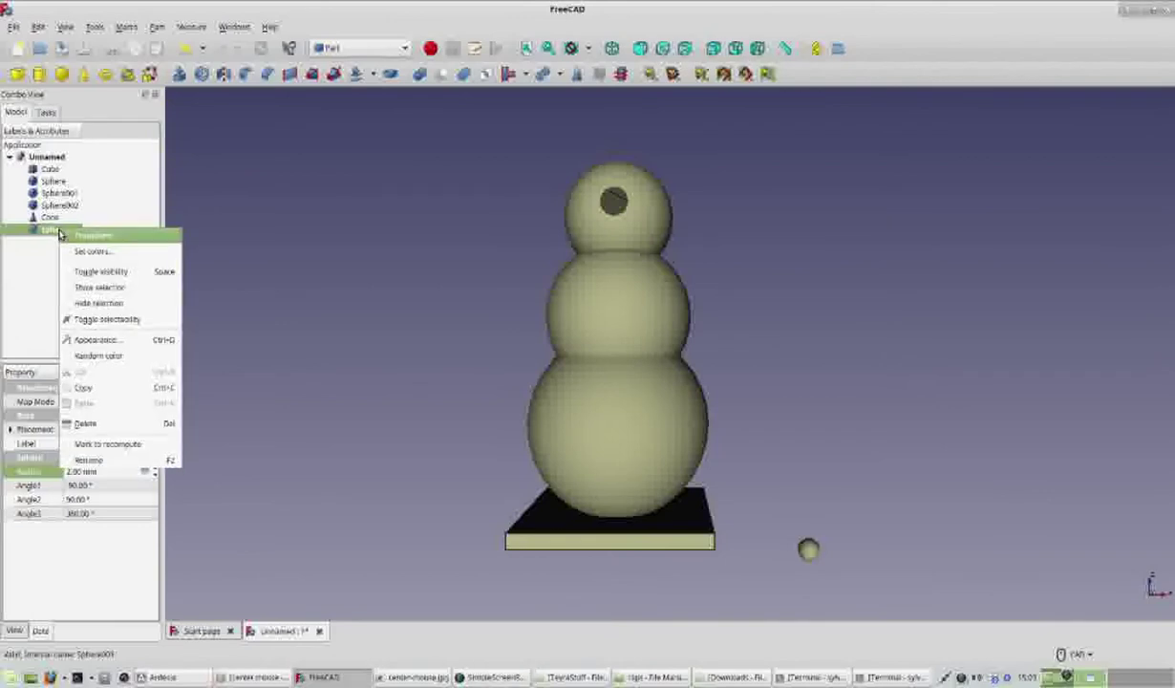
{"action": "left_click", "coordinate": [91, 238]}
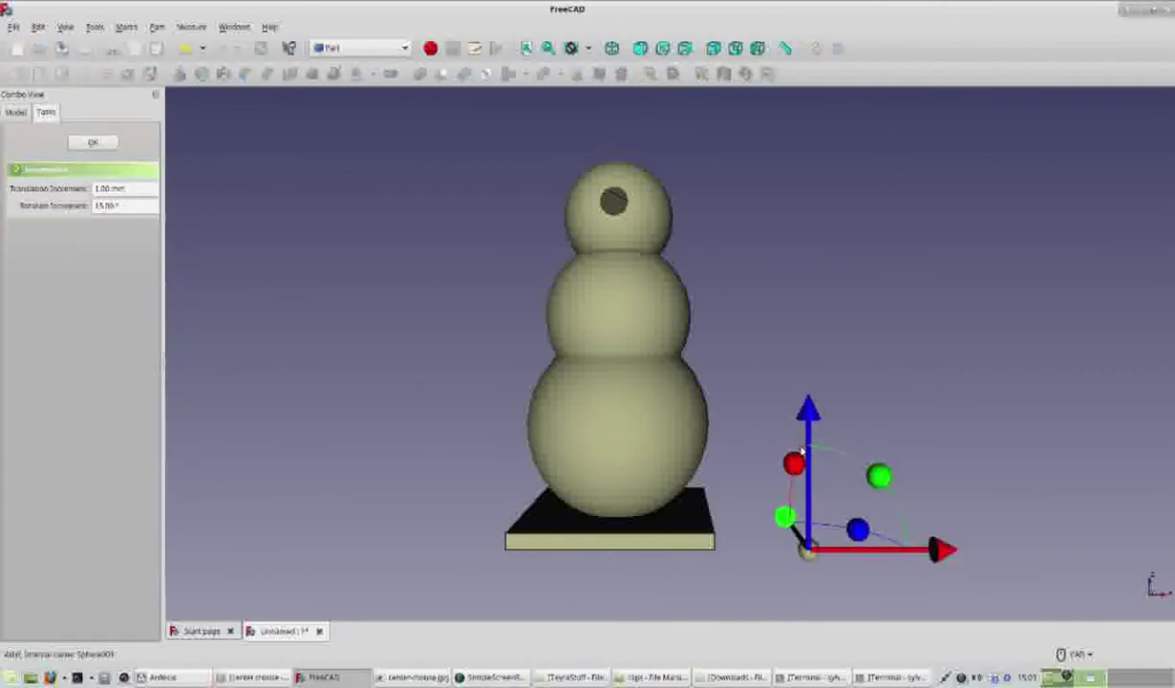
{"action": "left_click_drag", "start_coordinate": [813, 410], "coordinate": [829, 37]}
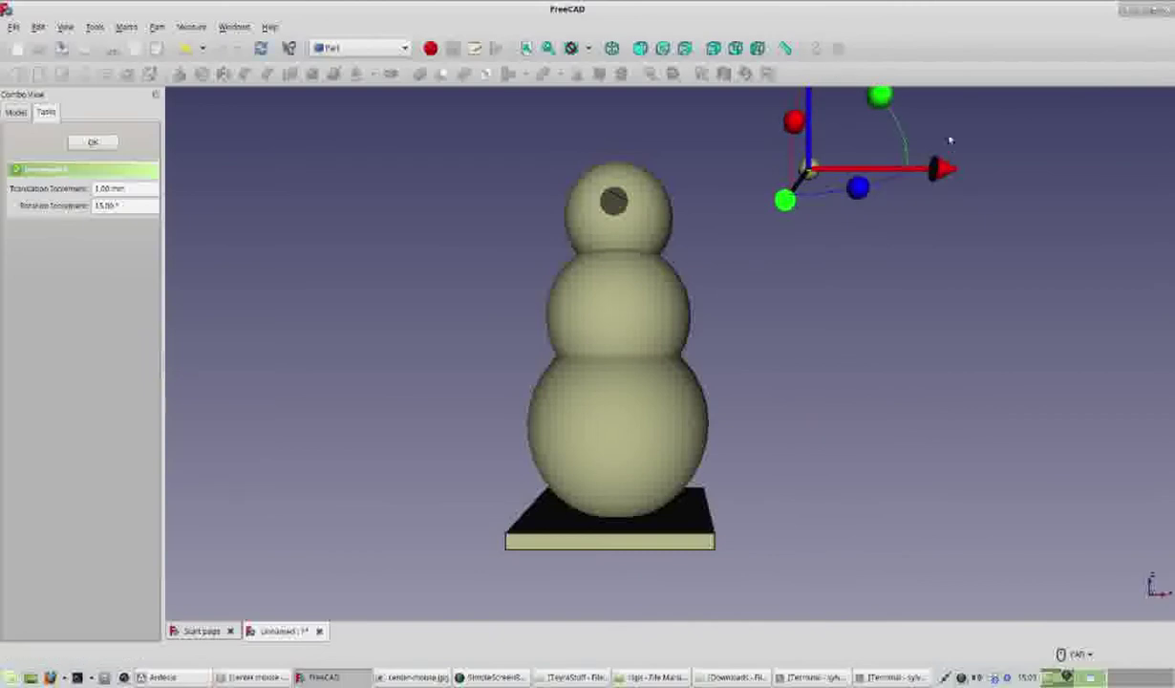
{"action": "left_click_drag", "start_coordinate": [950, 171], "coordinate": [728, 202]}
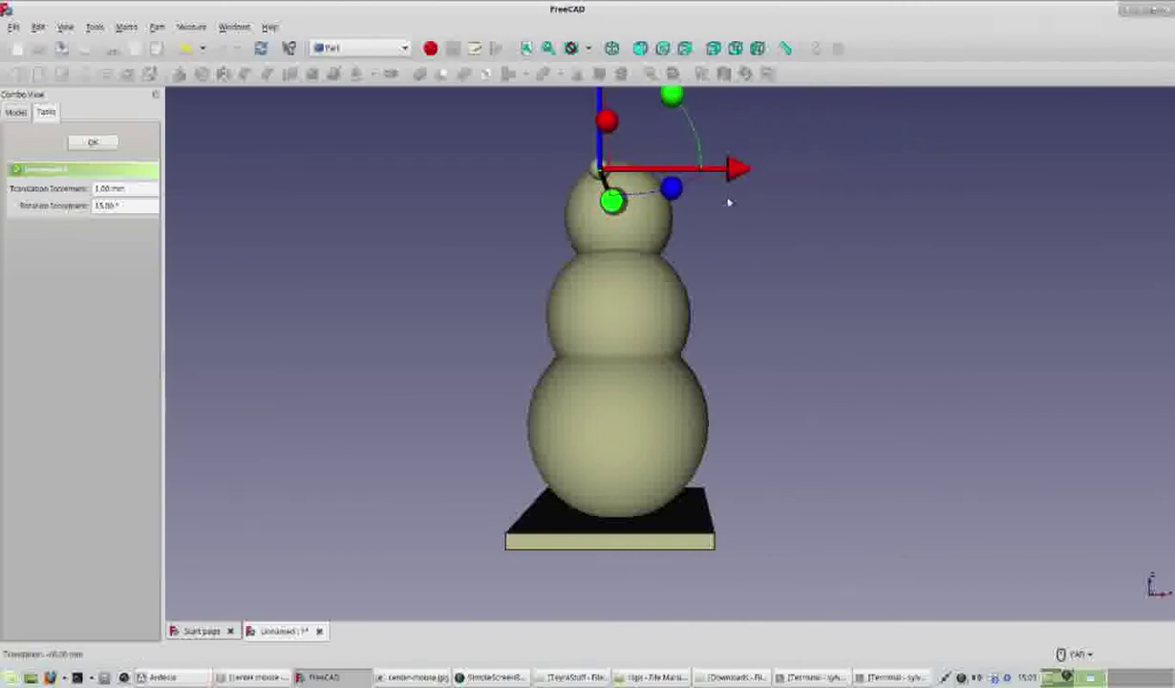
{"action": "right_click", "coordinate": [592, 277]}
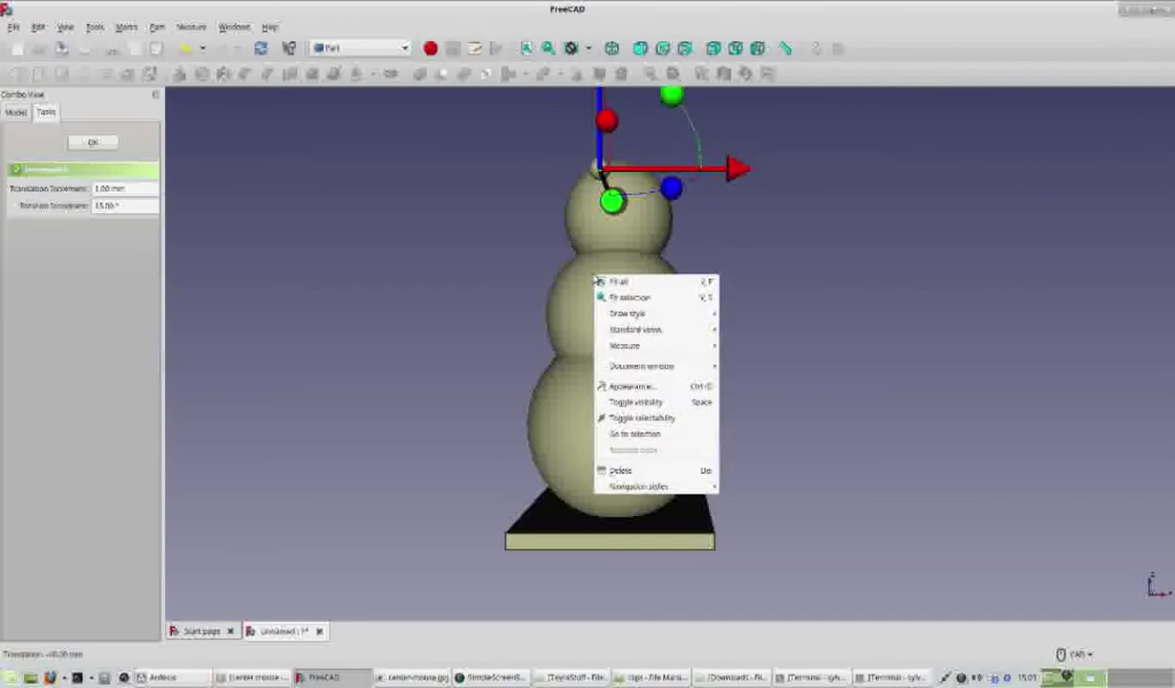
{"action": "left_click", "coordinate": [602, 279]}
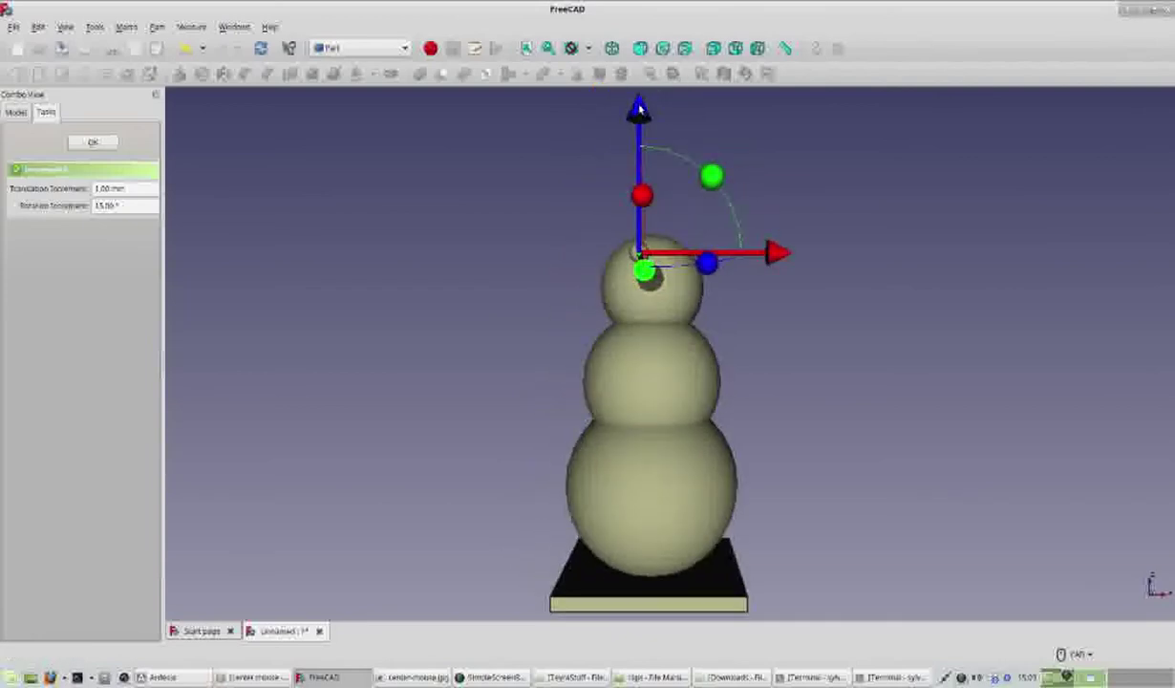
- Fine-tune the eye's position in roughly 1 mm nudges, checking right and top views
{"action": "left_click_drag", "start_coordinate": [638, 113], "coordinate": [638, 122]}
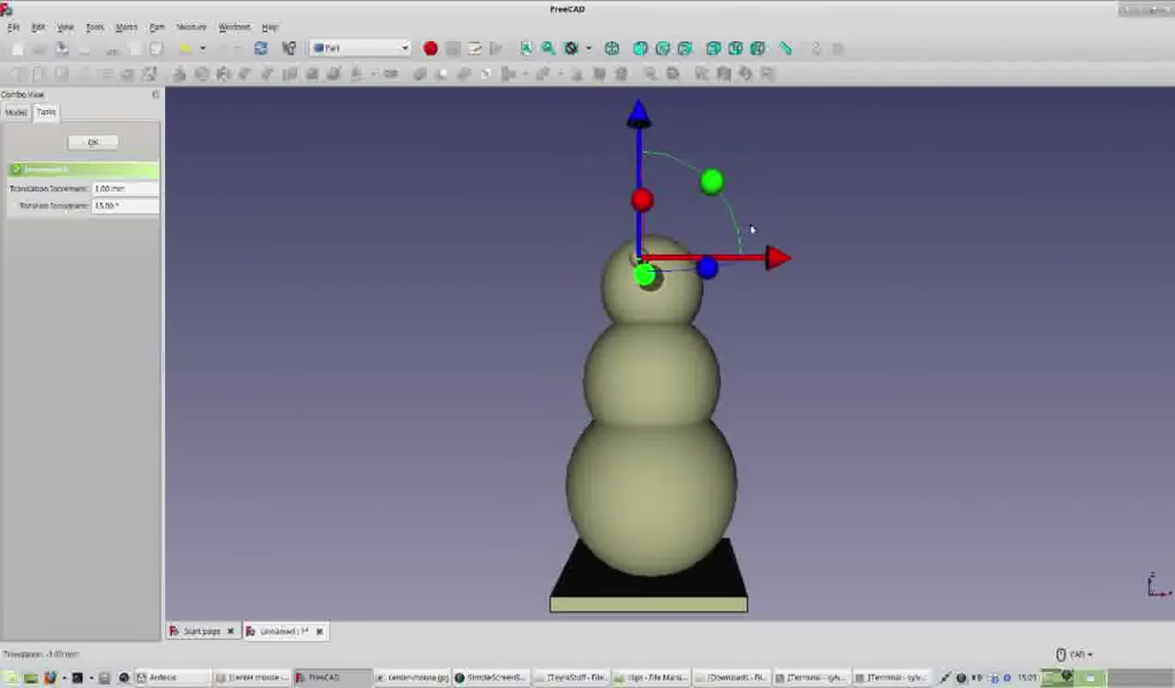
{"action": "left_click_drag", "start_coordinate": [781, 263], "coordinate": [766, 264]}
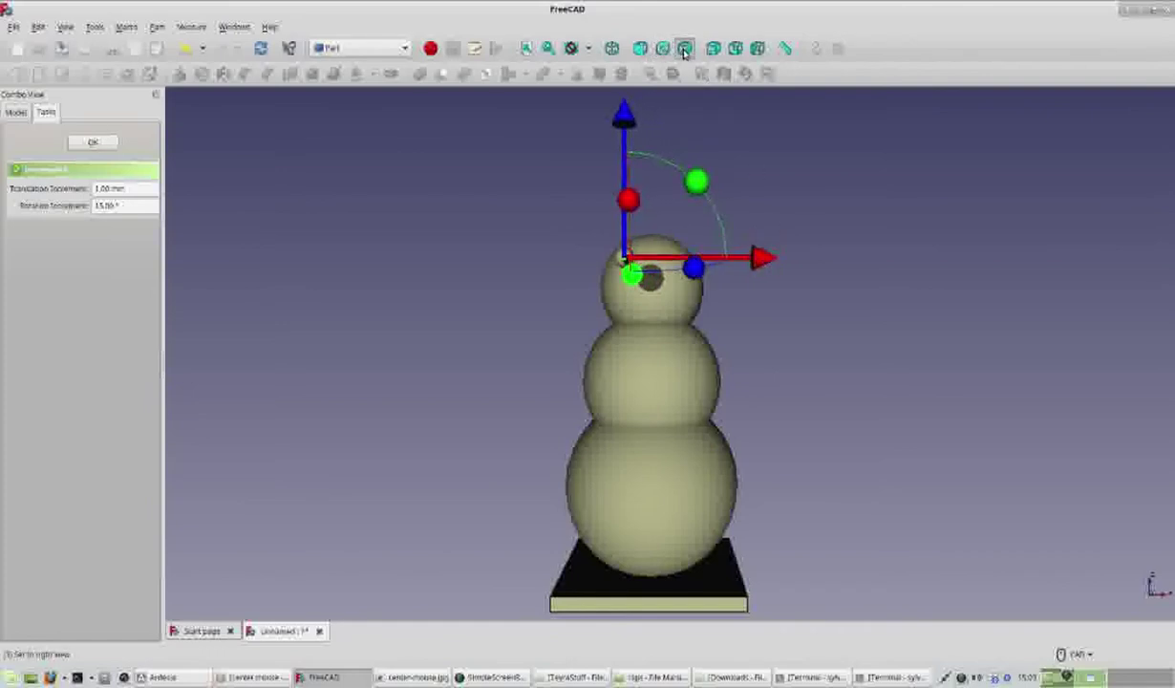
{"action": "left_click", "coordinate": [684, 47]}
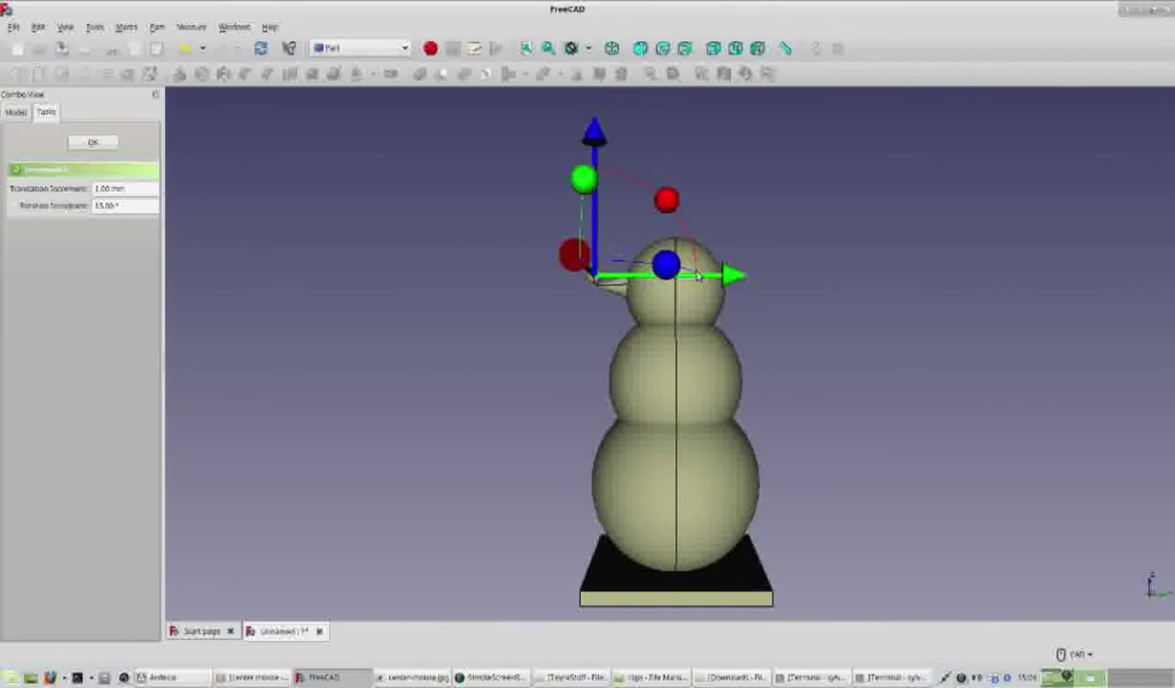
{"action": "left_click_drag", "start_coordinate": [736, 276], "coordinate": [769, 278]}
{"action": "left_click", "coordinate": [662, 47]}
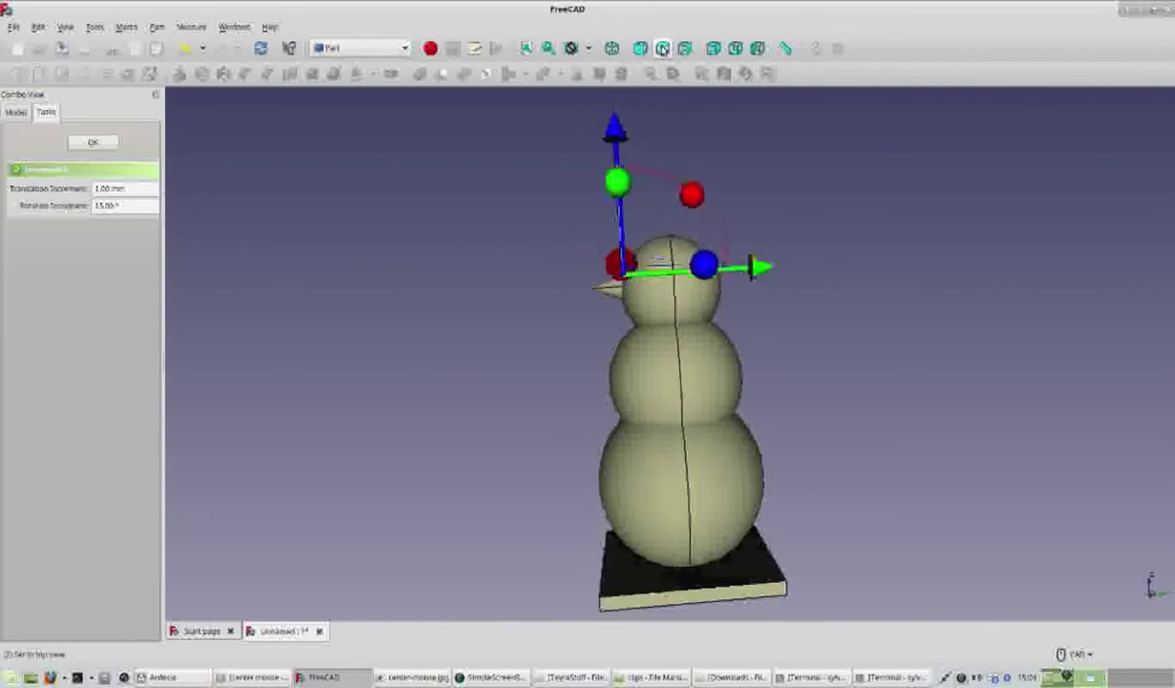
{"action": "left_click", "coordinate": [640, 48]}
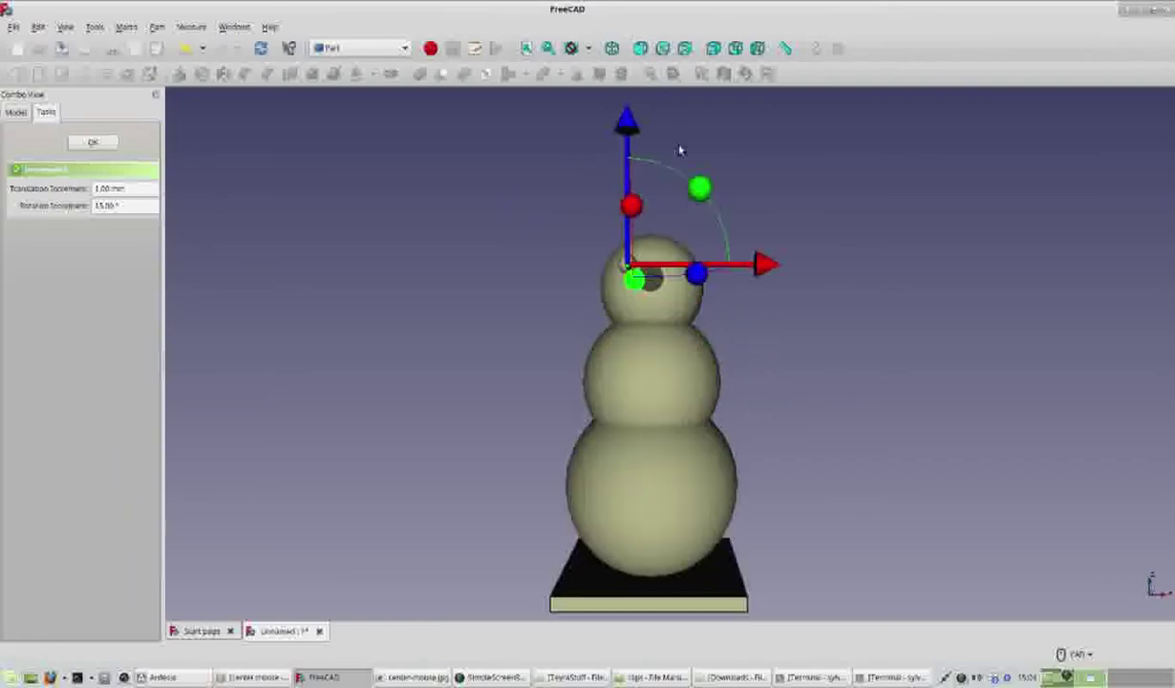
{"action": "left_click_drag", "start_coordinate": [626, 122], "coordinate": [627, 111]}
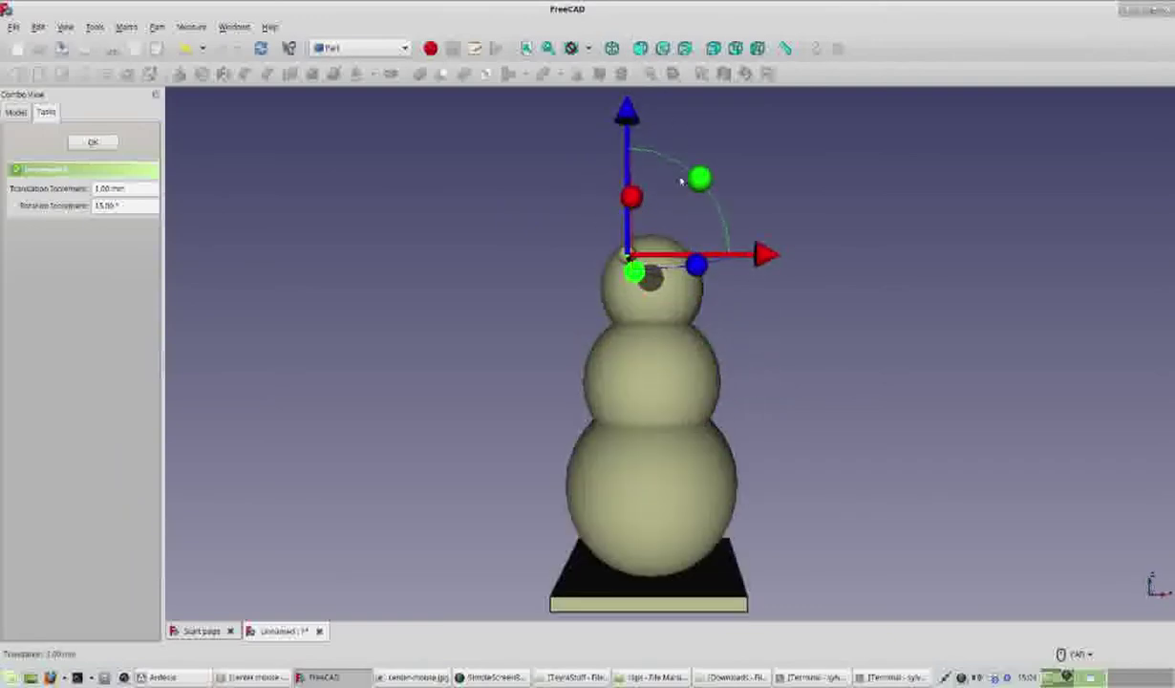
{"action": "left_click_drag", "start_coordinate": [751, 253], "coordinate": [764, 257]}
- Check rear and left views, shift the eye about 2 mm sideways, and confirm the move
{"action": "left_click", "coordinate": [712, 48]}
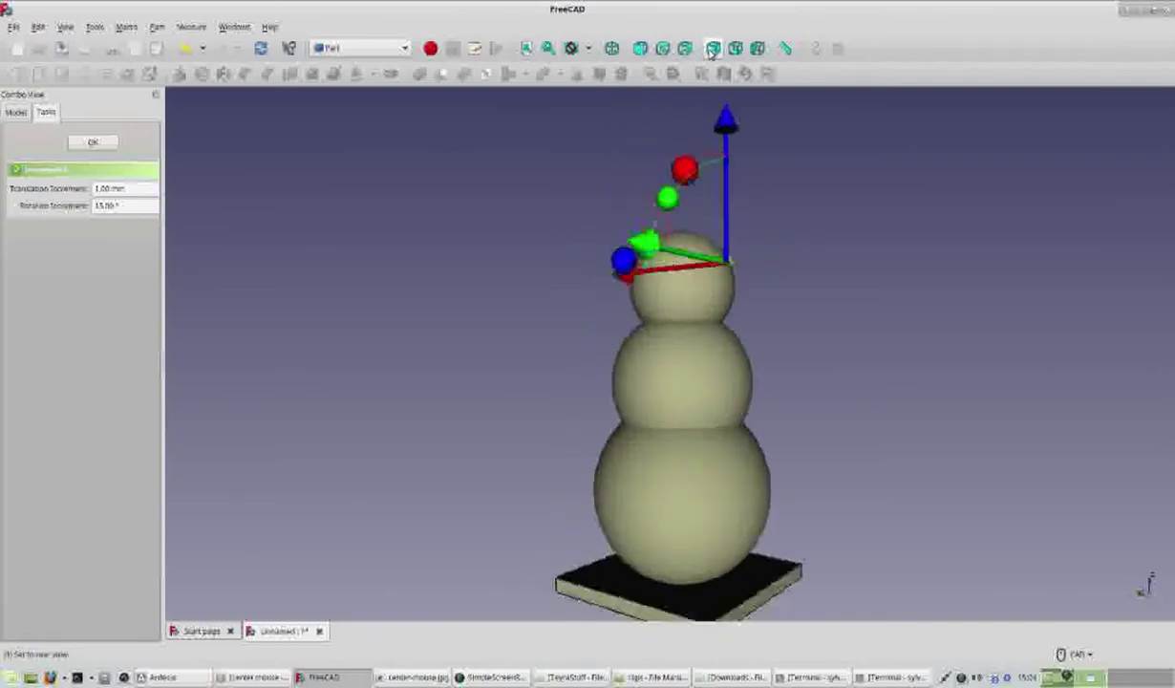
{"action": "left_click", "coordinate": [756, 48]}
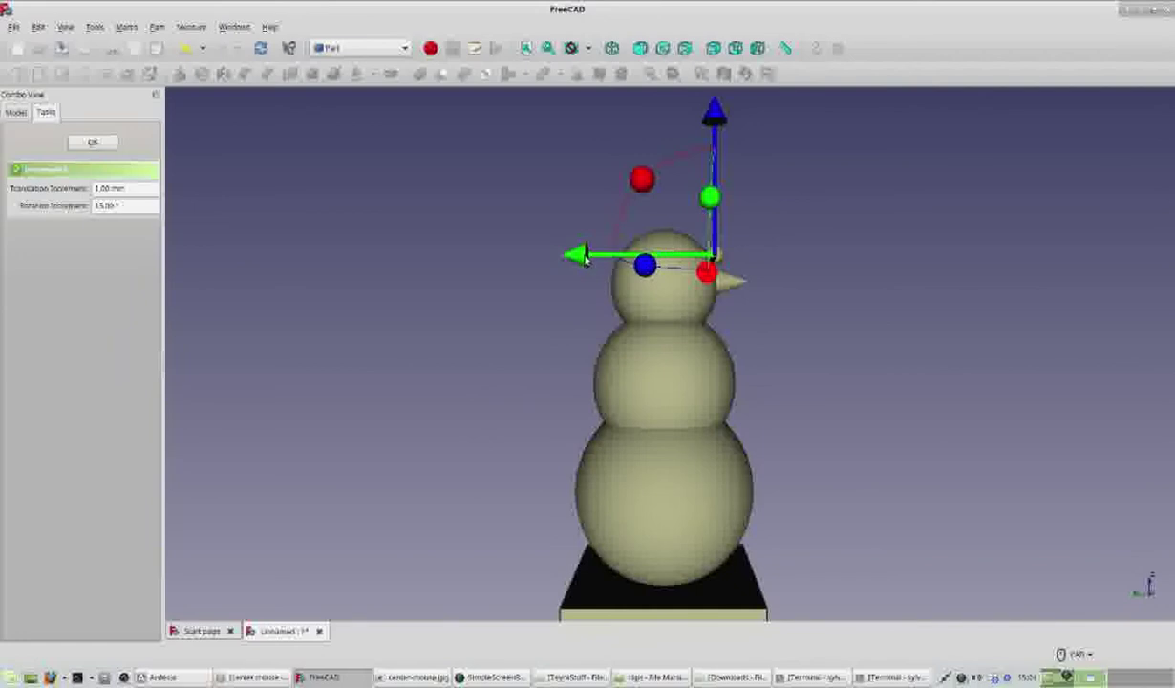
{"action": "left_click", "coordinate": [580, 256]}
{"action": "left_click_drag", "start_coordinate": [579, 256], "coordinate": [573, 260]}
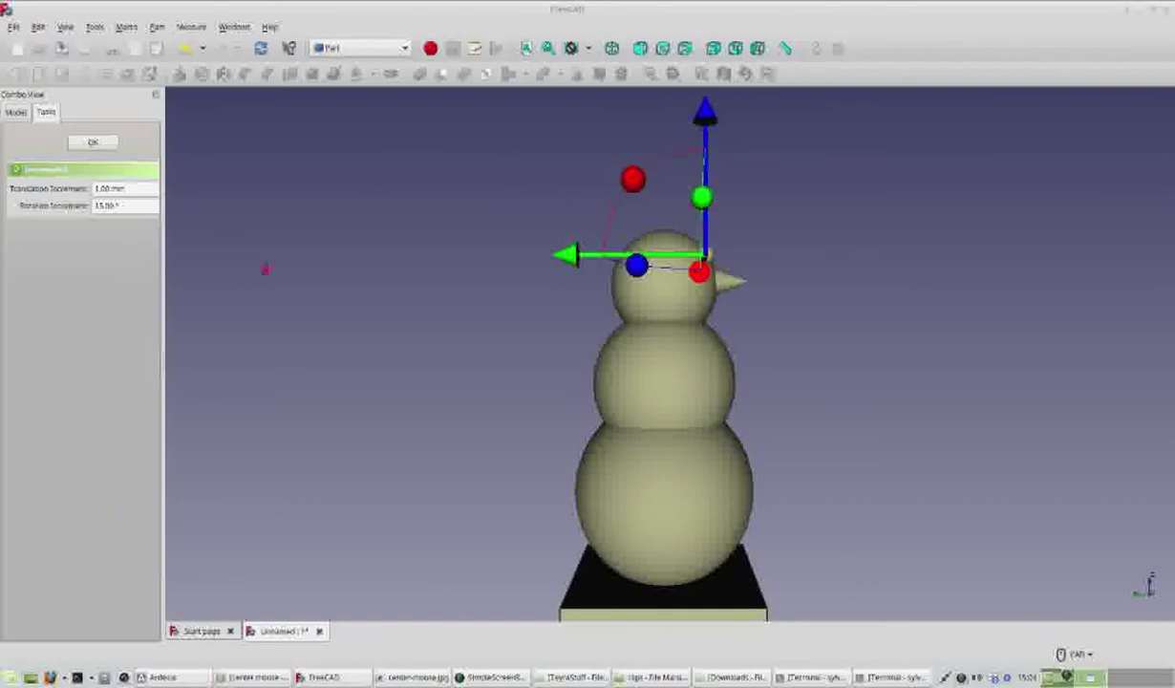
{"action": "mouse_move", "coordinate": [265, 270]}
{"action": "left_mouse_down"}
{"action": "mouse_move", "coordinate": [250, 197]}
{"action": "mouse_move", "coordinate": [136, 151]}
{"action": "left_mouse_up"}
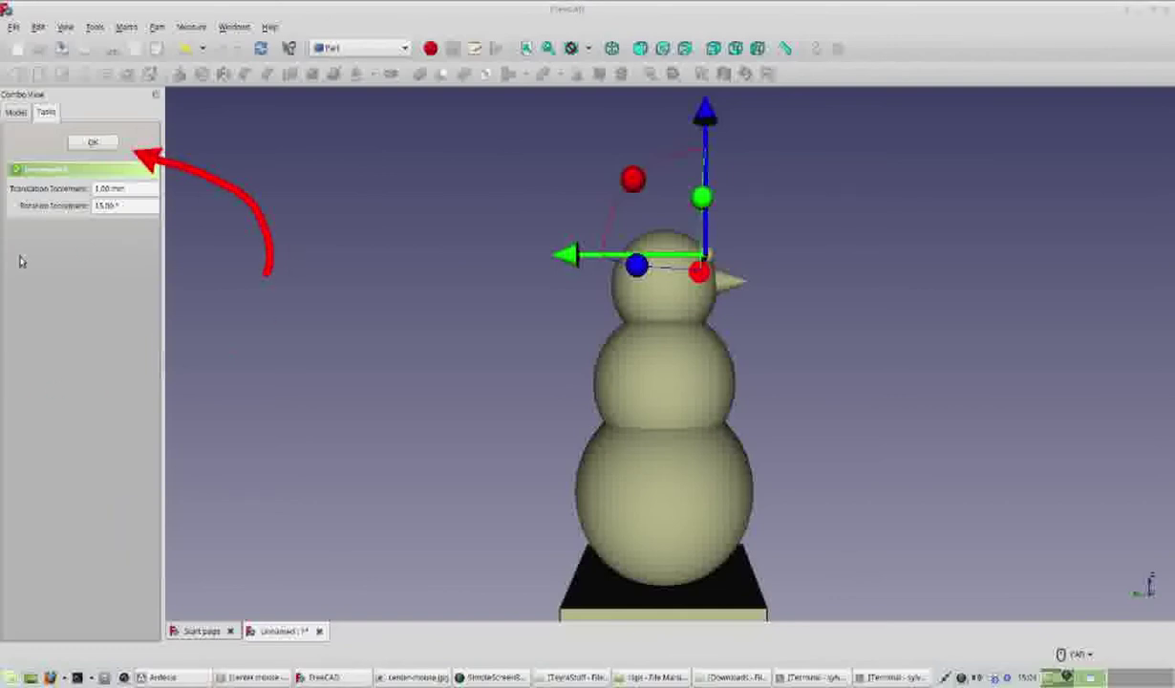
{"action": "left_click", "coordinate": [93, 143]}
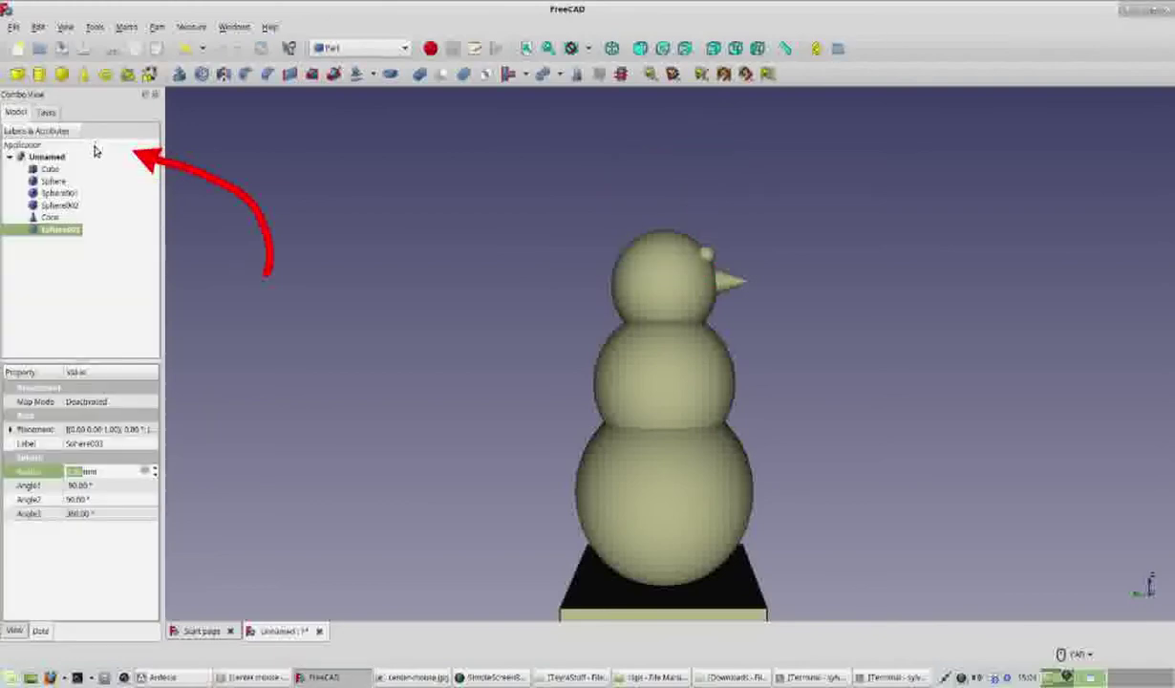
- Adjust the view and switch to the Front view of the snowman
{"action": "key", "text": "alt+Tab"}
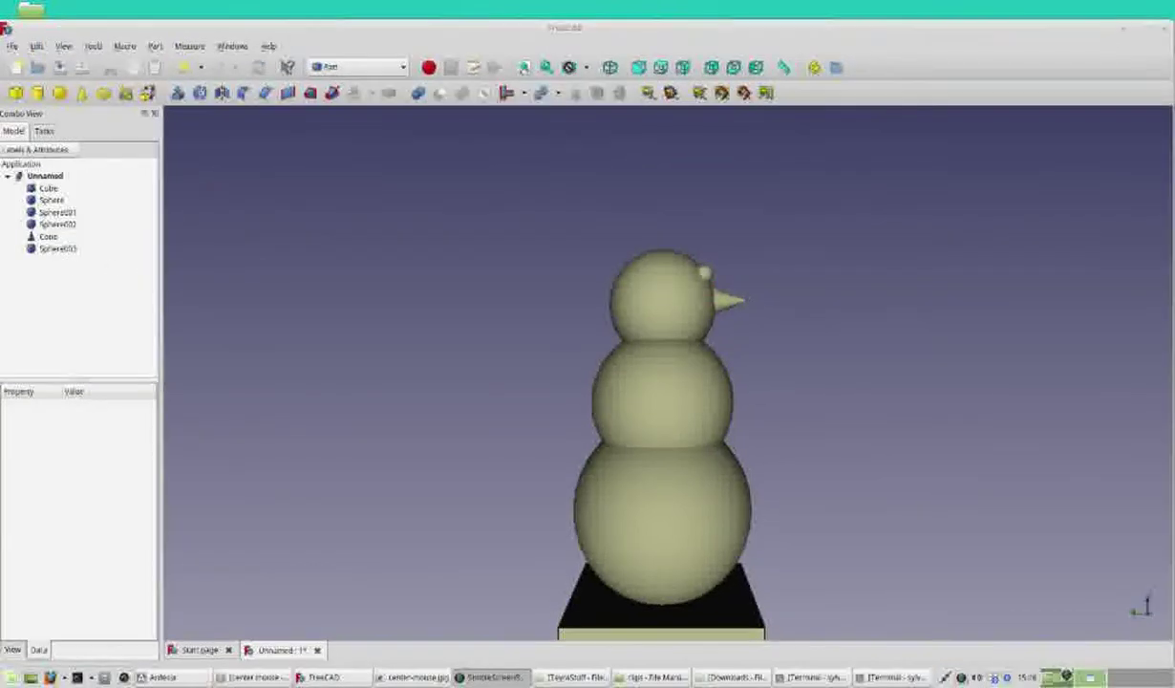
{"action": "left_click_drag", "start_coordinate": [380, 252], "coordinate": [666, 264]}
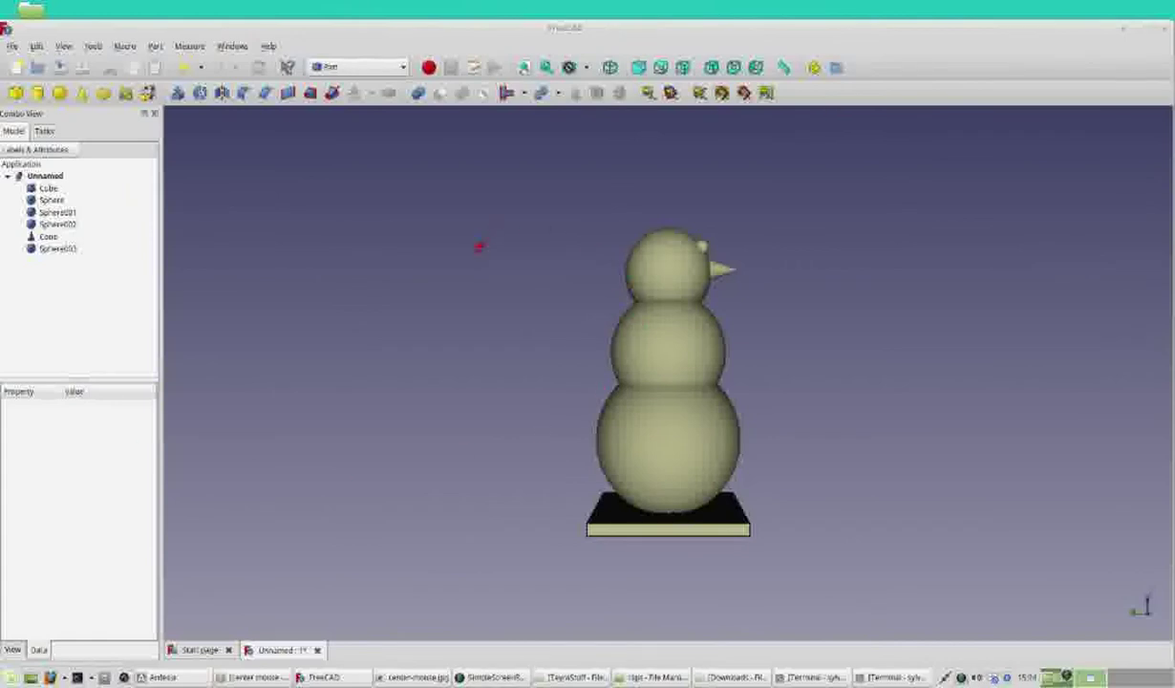
{"action": "left_click_drag", "start_coordinate": [479, 247], "coordinate": [530, 207]}
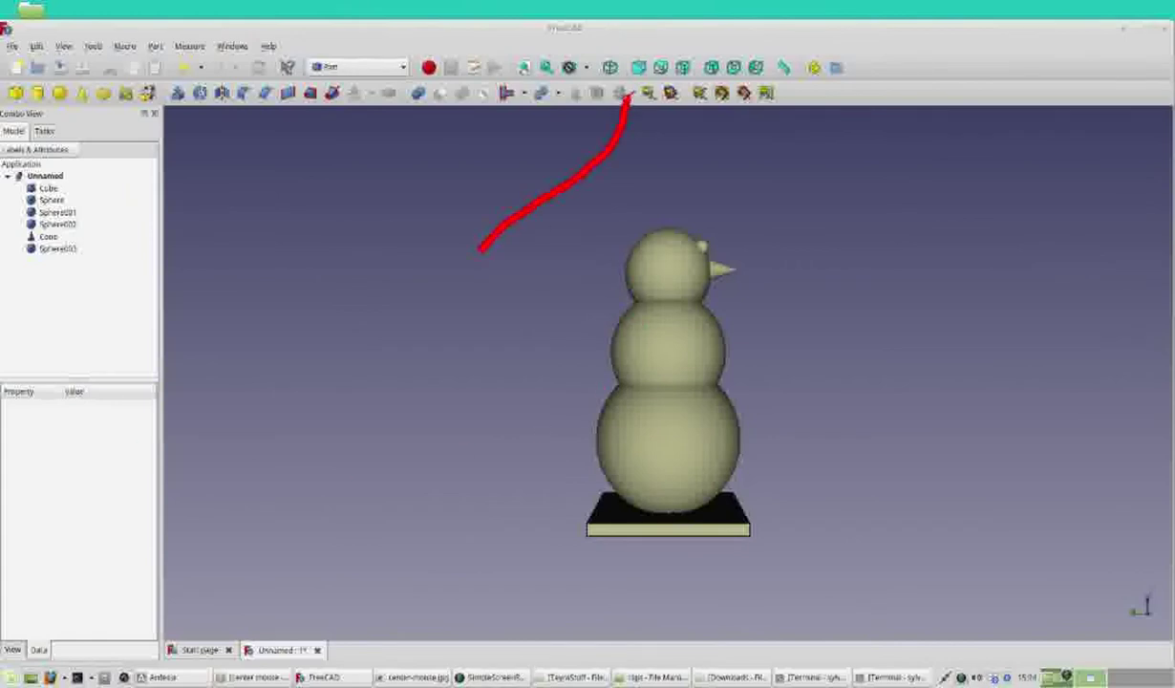
{"action": "left_click_drag", "start_coordinate": [627, 95], "coordinate": [629, 90]}
{"action": "left_click", "coordinate": [638, 67]}
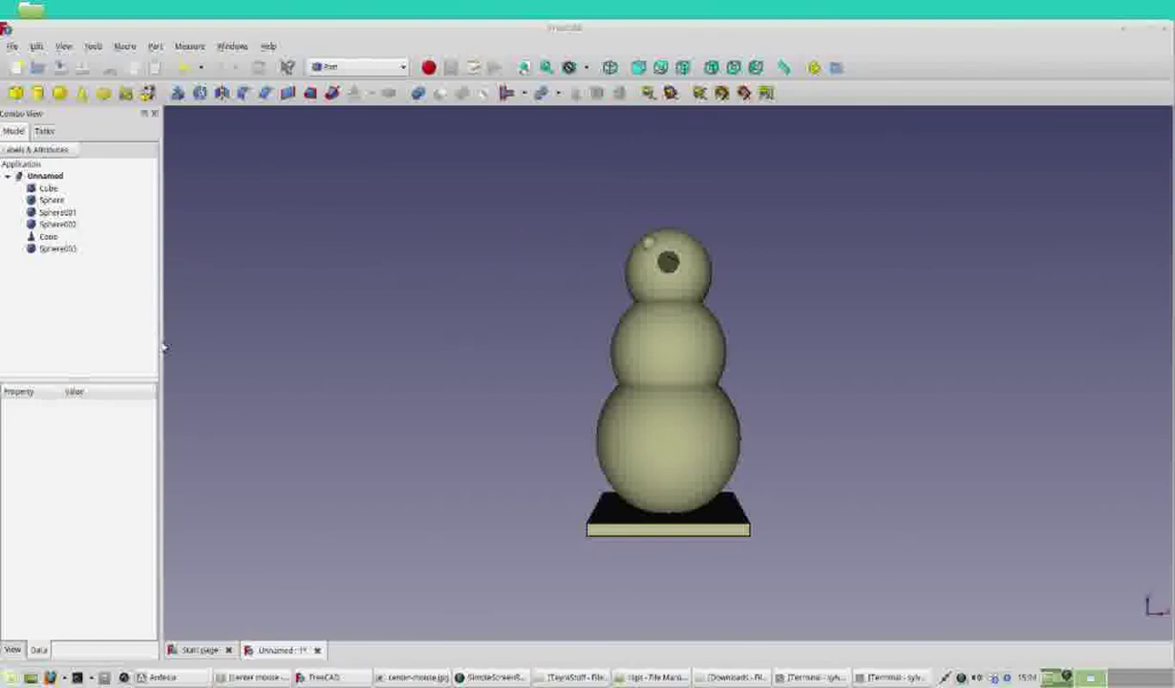
- Select the eye sphere Sphere003 in the model tree
{"action": "left_click", "coordinate": [105, 294]}
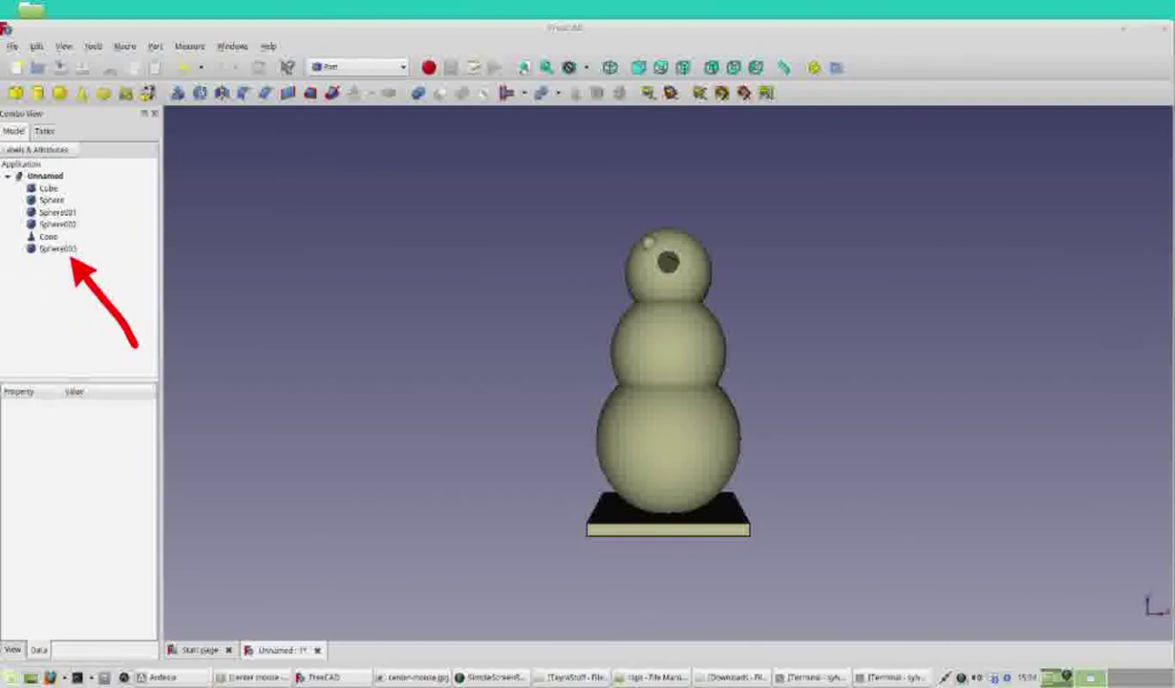
{"action": "left_click", "coordinate": [69, 247]}
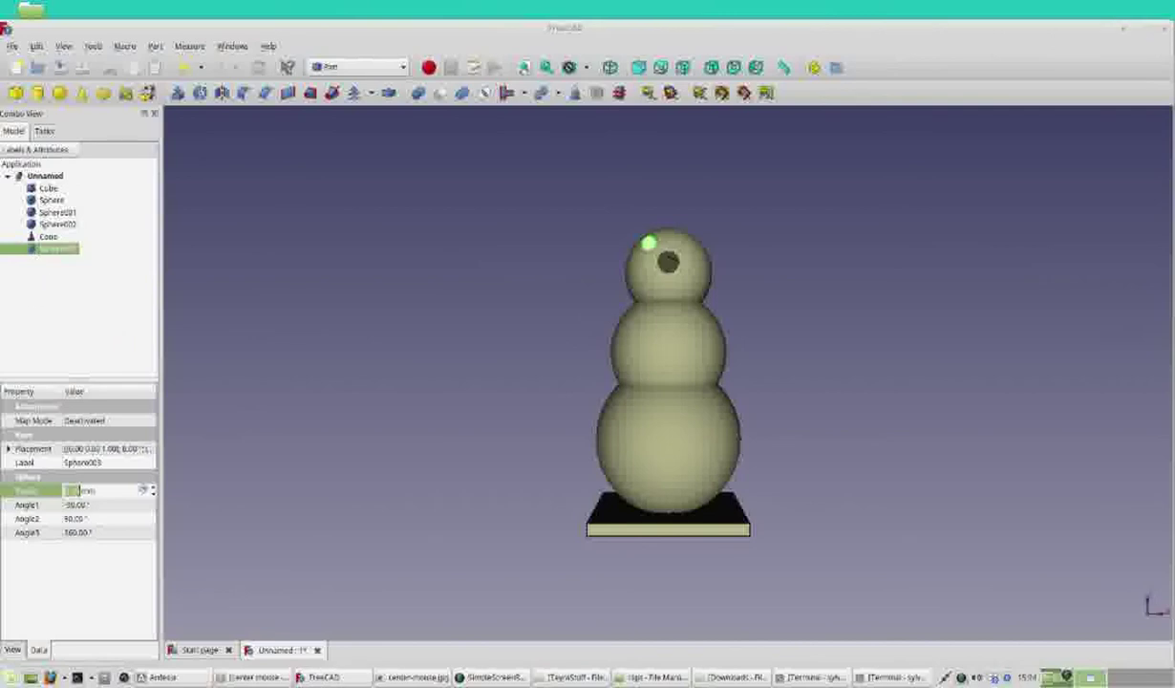
{"action": "left_click_drag", "start_coordinate": [250, 318], "coordinate": [162, 59]}
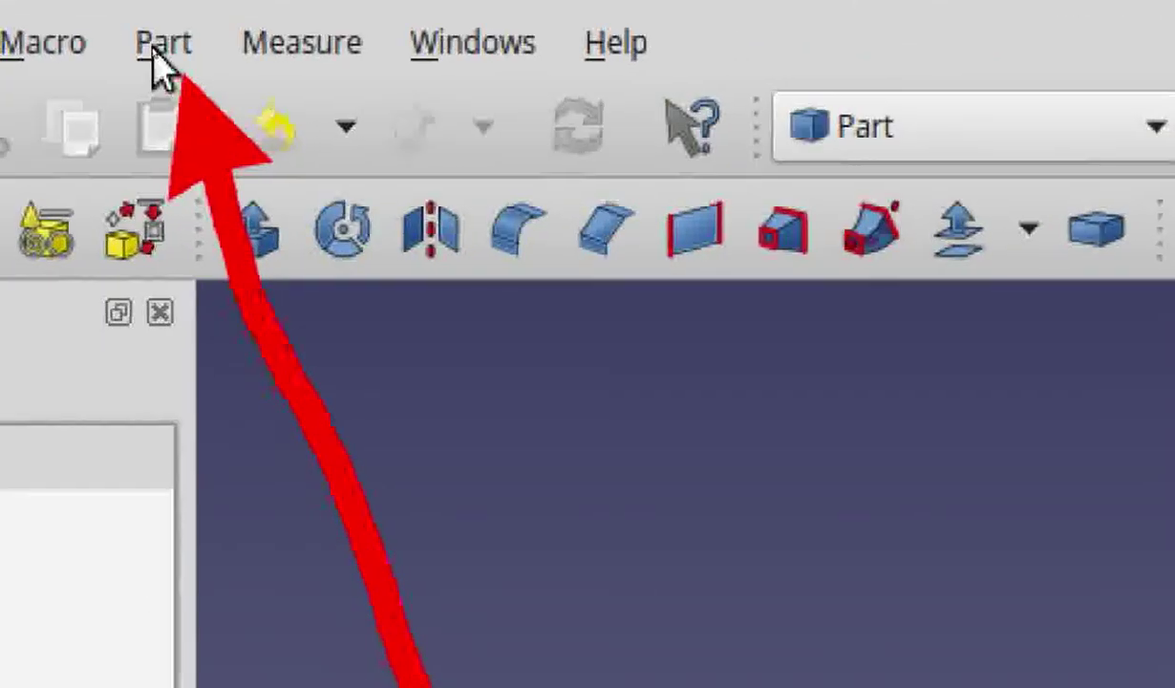
- Start Part Mirroring for Sphere003 across the XY plane
{"action": "left_click", "coordinate": [155, 48]}
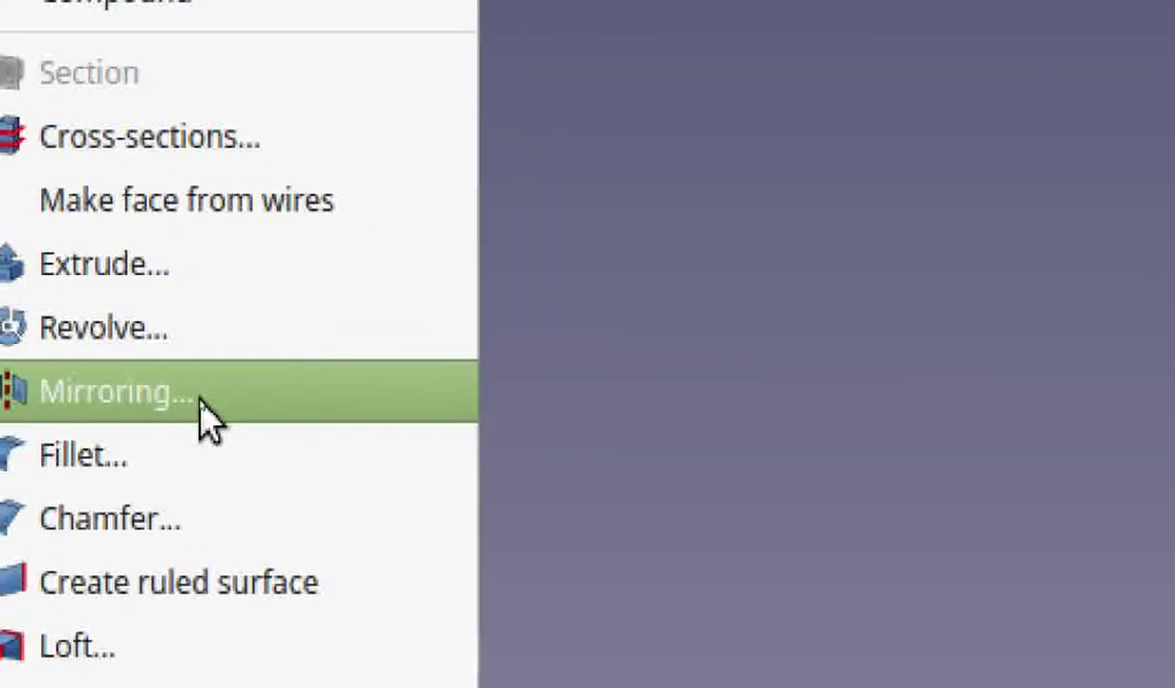
{"action": "left_click", "coordinate": [209, 416]}
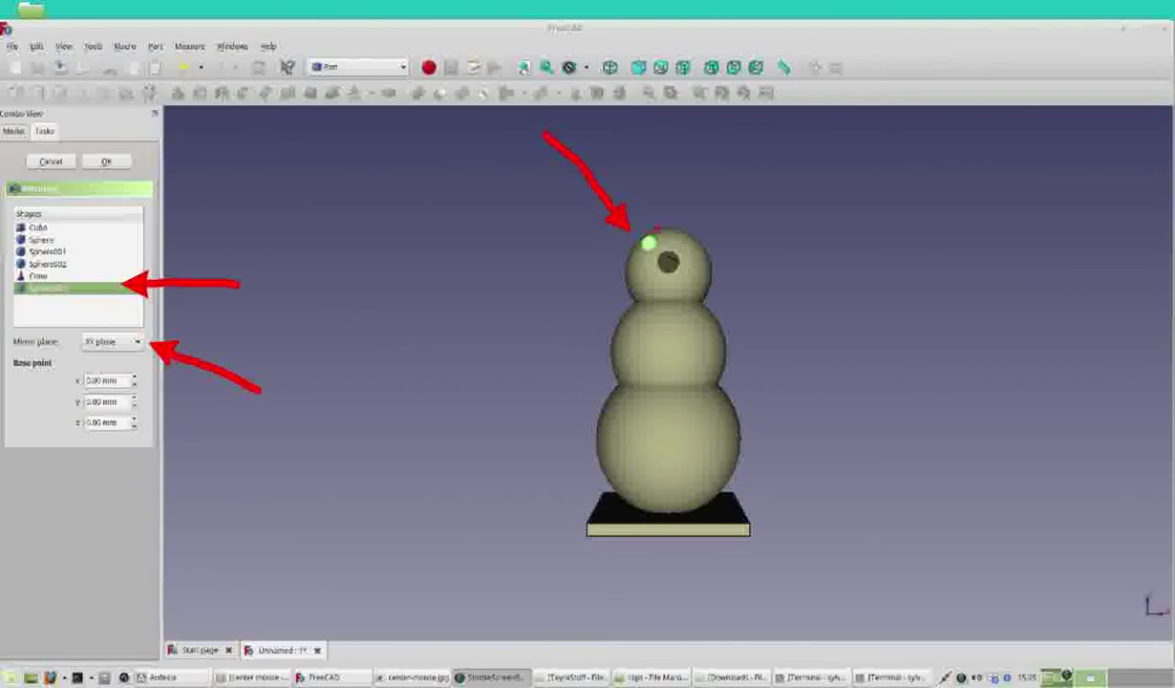
{"action": "mouse_move", "coordinate": [805, 156]}
{"action": "left_mouse_down"}
{"action": "mouse_move", "coordinate": [726, 181]}
{"action": "mouse_move", "coordinate": [688, 232]}
{"action": "left_mouse_up"}
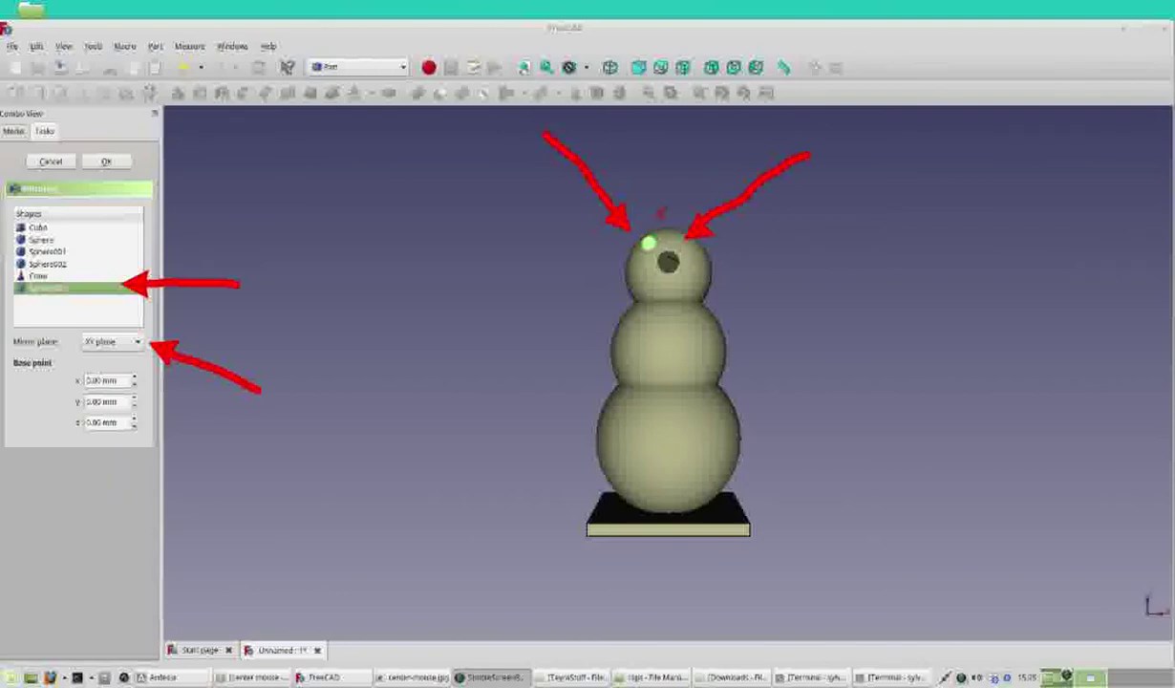
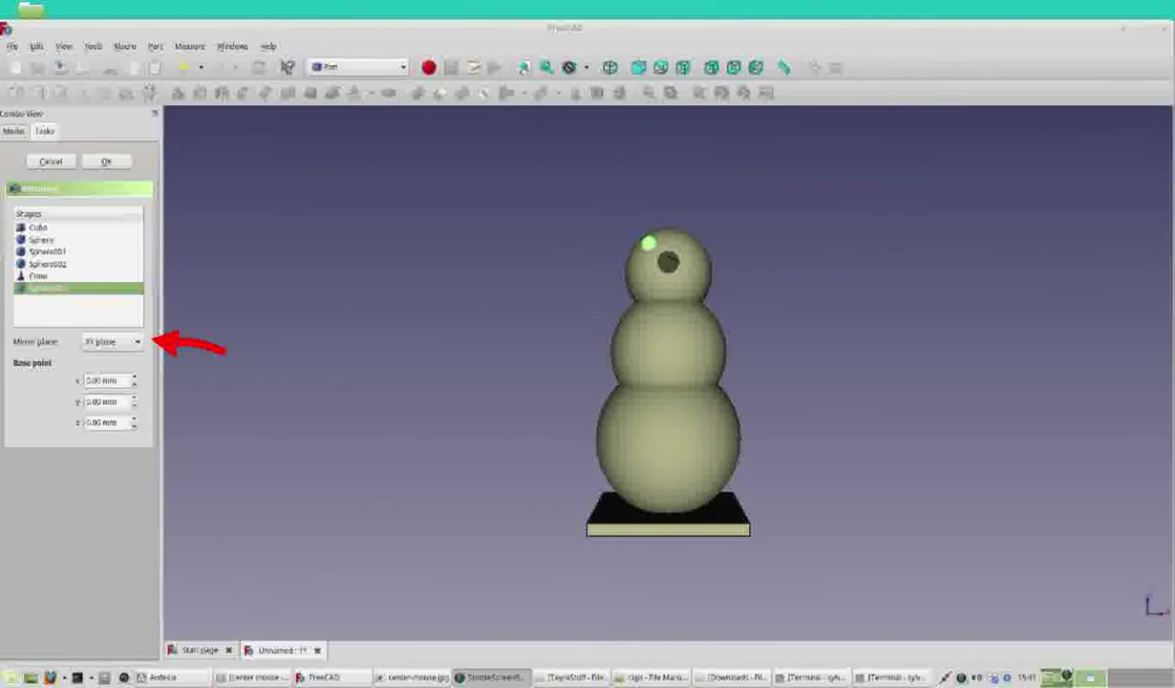
- Mirror the eye sphere across the YZ plane with base point 0, 0, 0 mm
{"action": "left_click", "coordinate": [139, 342]}
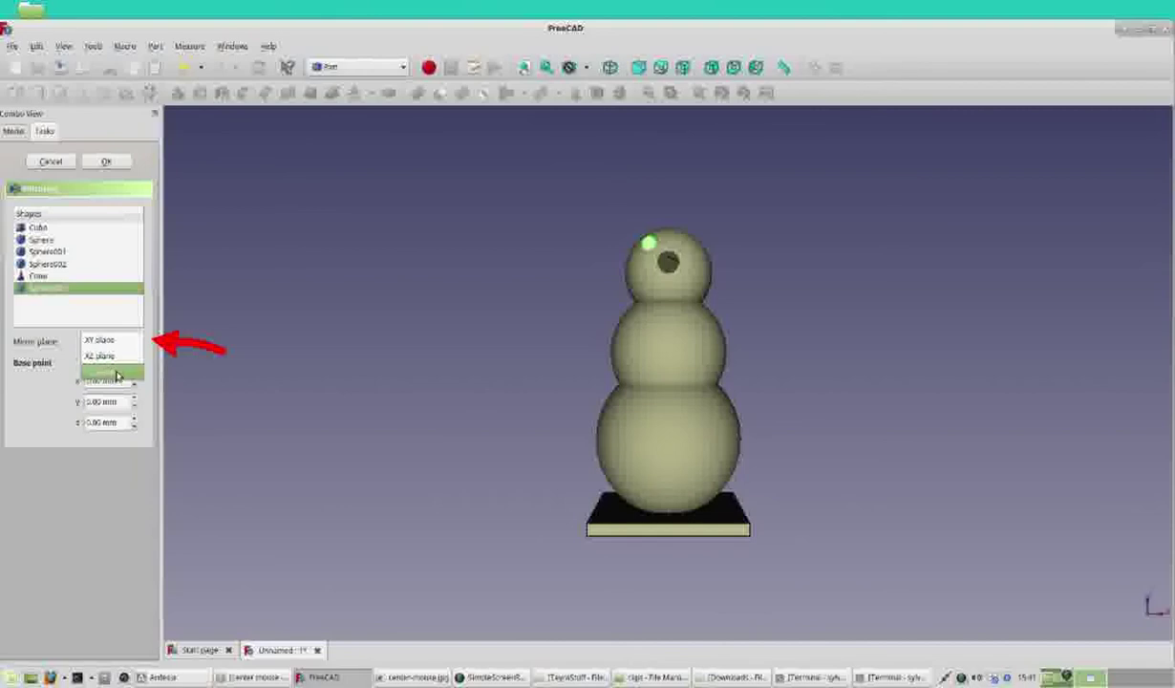
{"action": "left_click", "coordinate": [116, 373]}
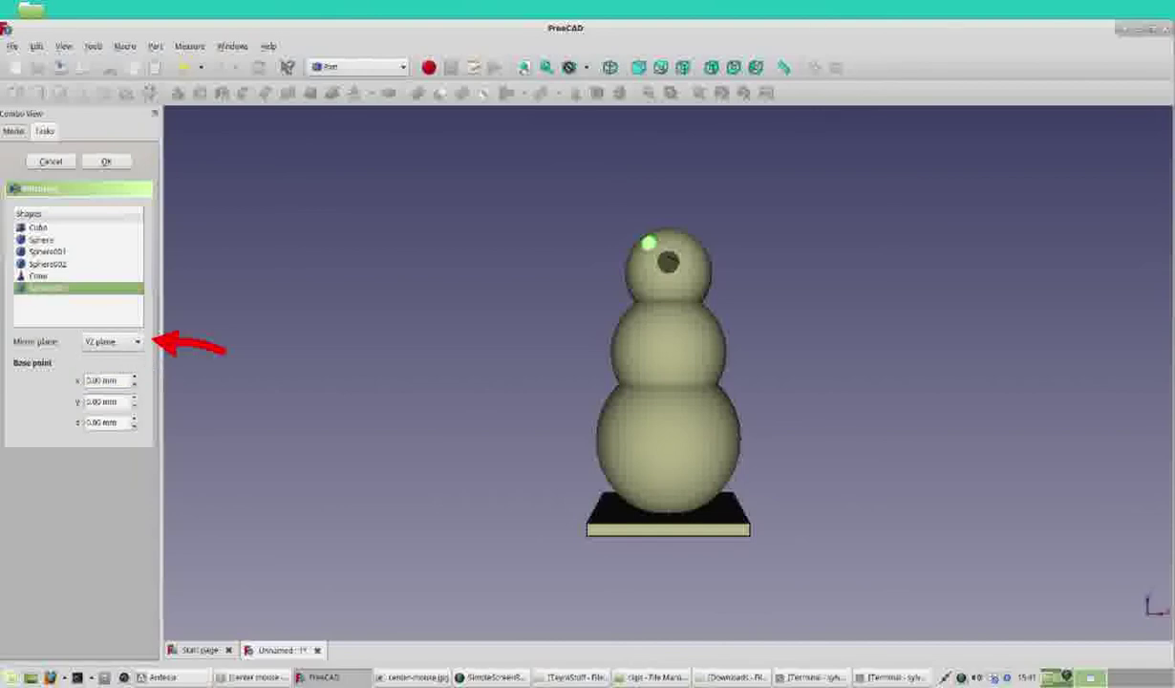
{"action": "mouse_move", "coordinate": [232, 464]}
{"action": "left_mouse_down"}
{"action": "mouse_move", "coordinate": [191, 417]}
{"action": "mouse_move", "coordinate": [150, 406]}
{"action": "left_mouse_up"}
{"action": "mouse_move", "coordinate": [212, 468]}
{"action": "left_mouse_down"}
{"action": "mouse_move", "coordinate": [164, 427]}
{"action": "mouse_move", "coordinate": [145, 427]}
{"action": "left_mouse_up"}
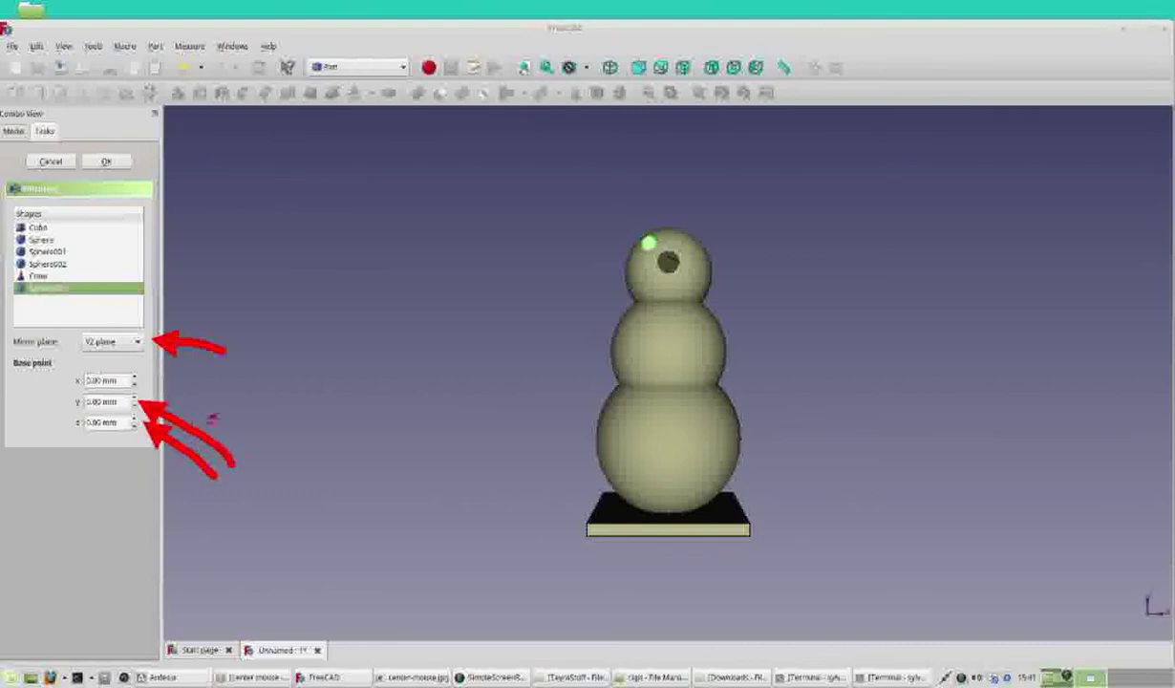
{"action": "mouse_move", "coordinate": [231, 417]}
{"action": "left_mouse_down"}
{"action": "mouse_move", "coordinate": [145, 379]}
{"action": "mouse_move", "coordinate": [158, 389]}
{"action": "left_mouse_up"}
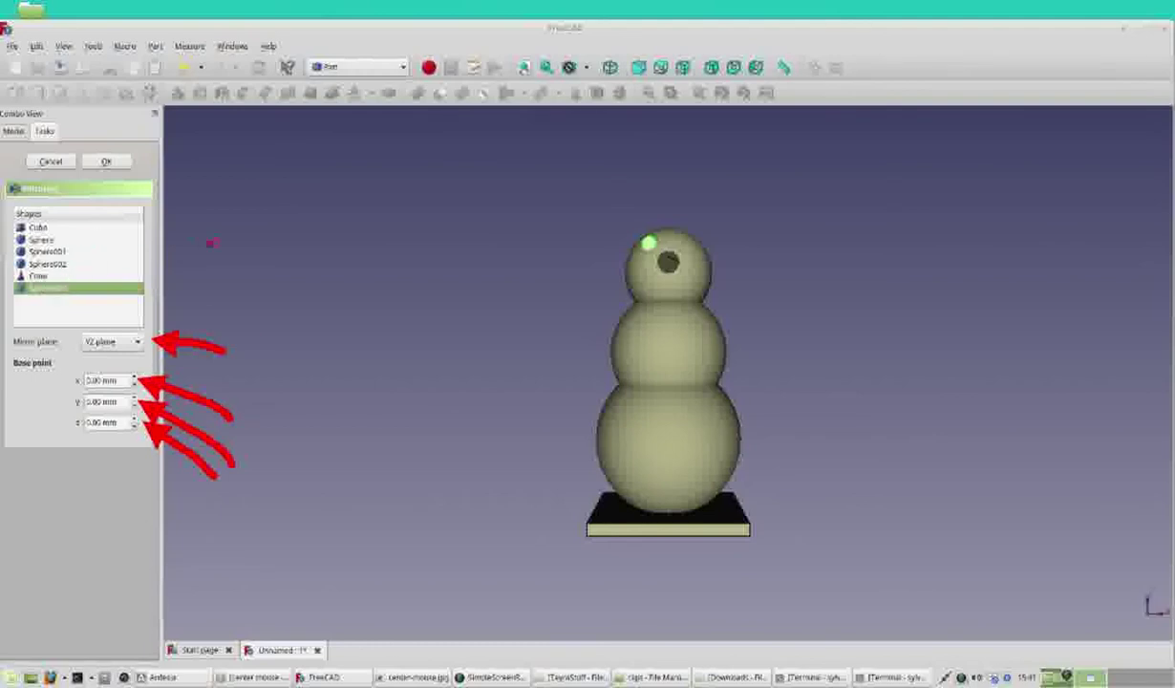
{"action": "mouse_move", "coordinate": [246, 294]}
{"action": "left_mouse_down"}
{"action": "mouse_move", "coordinate": [224, 253]}
{"action": "mouse_move", "coordinate": [157, 194]}
{"action": "left_mouse_up"}
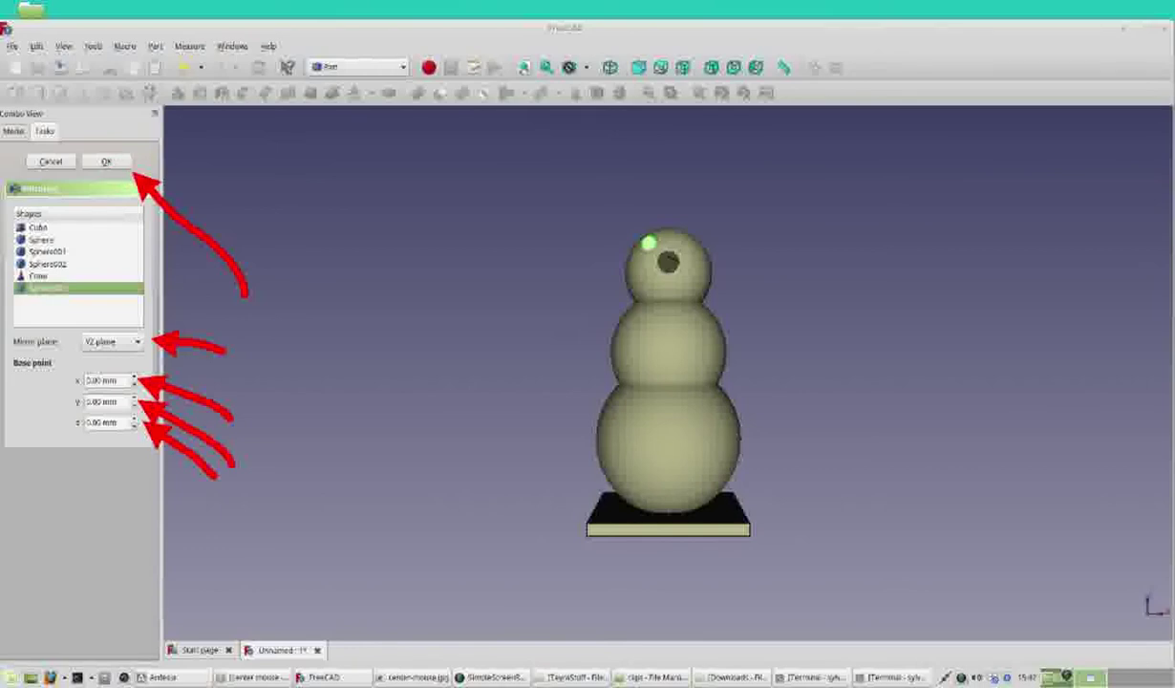
- Create mirrored eye Sphere003 and slide its mirror plane so it sits on the head
{"action": "left_click", "coordinate": [109, 163]}
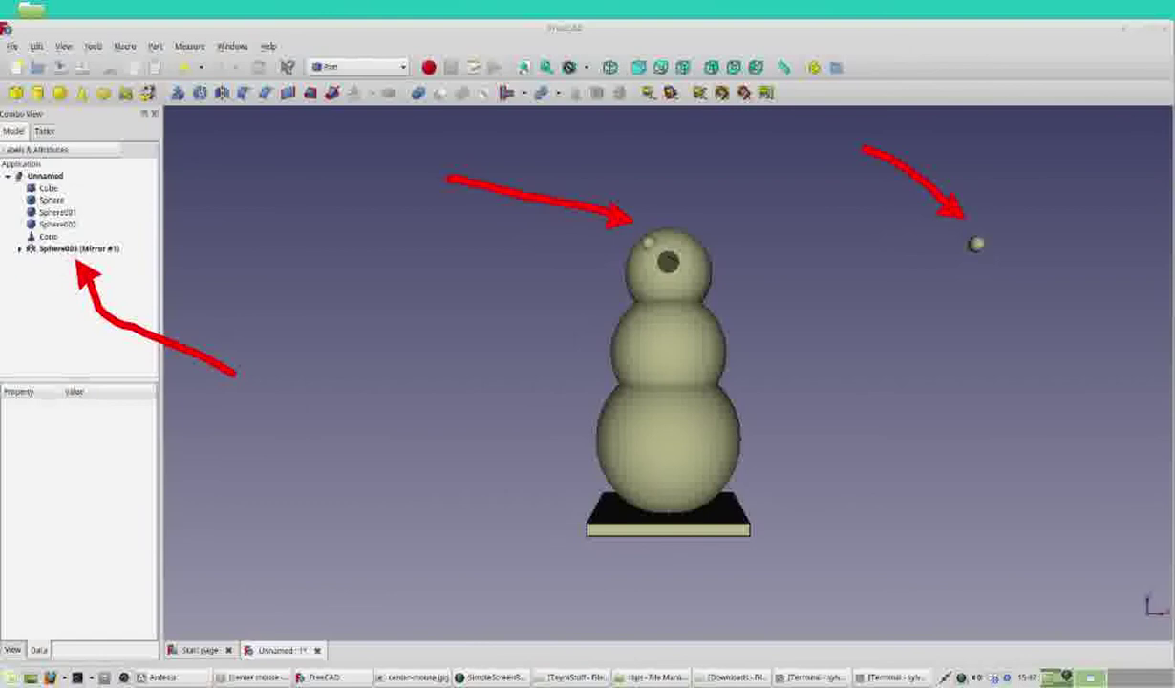
{"action": "left_click", "coordinate": [76, 249]}
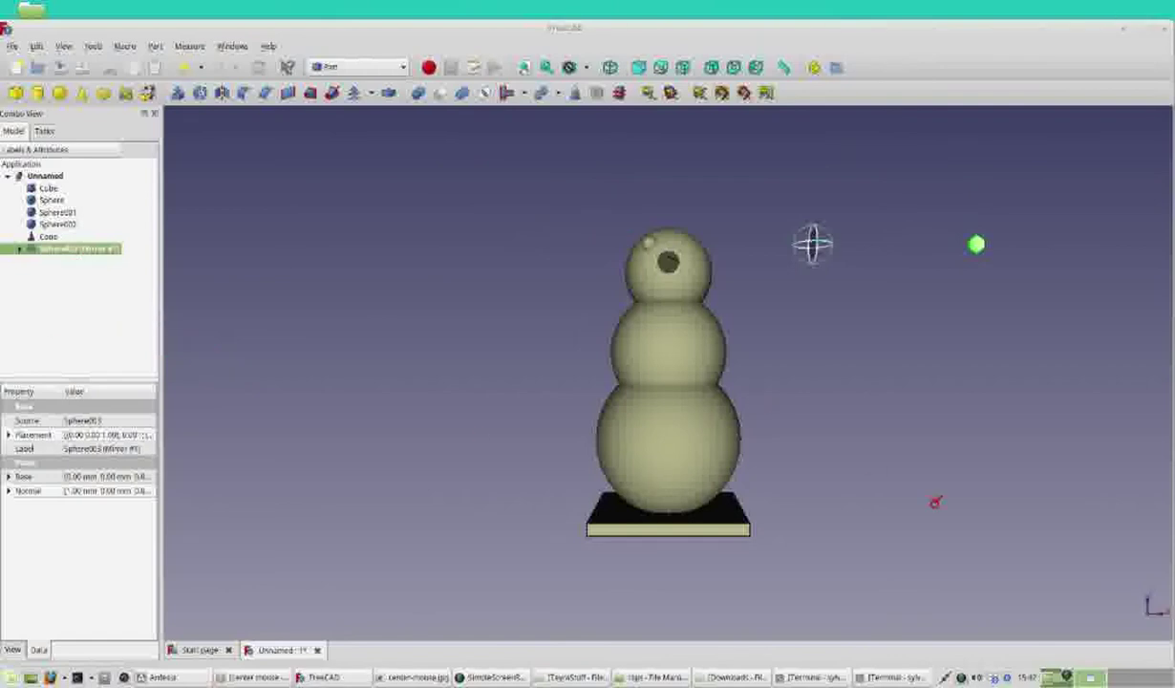
{"action": "mouse_move", "coordinate": [934, 501]}
{"action": "left_mouse_down"}
{"action": "mouse_move", "coordinate": [857, 391]}
{"action": "mouse_move", "coordinate": [804, 280]}
{"action": "left_mouse_up"}
{"action": "scroll", "coordinate": [840, 272], "scroll_direction": "up", "scroll_amount": 3}
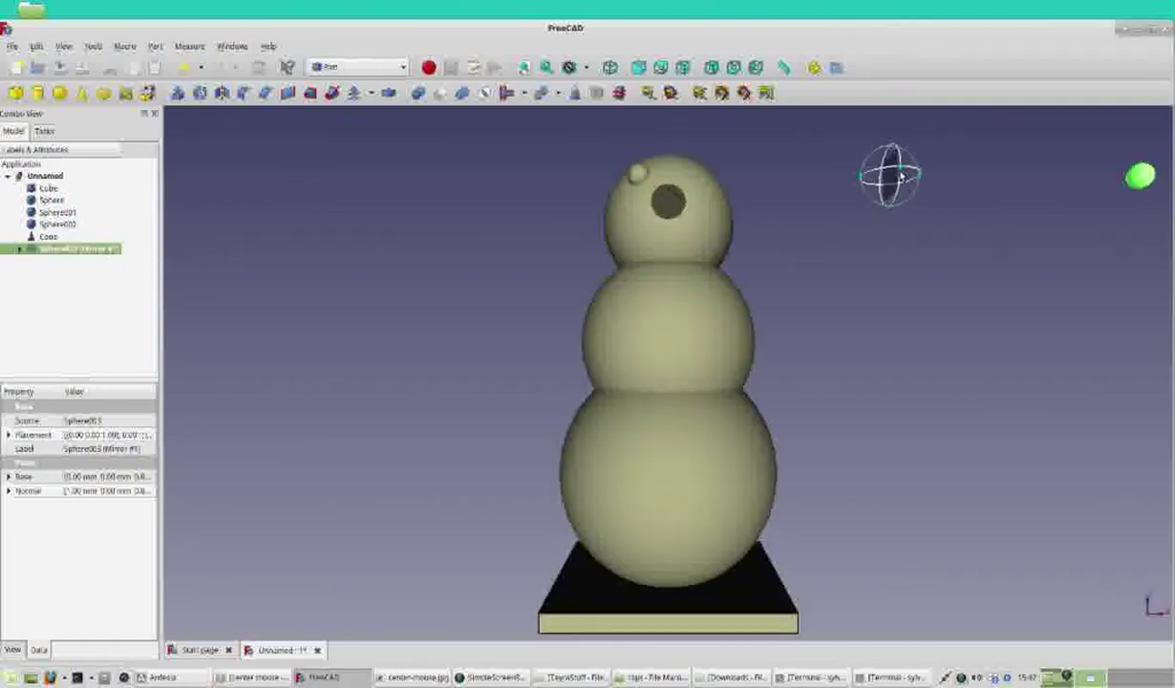
{"action": "left_click_drag", "start_coordinate": [902, 169], "coordinate": [668, 169]}
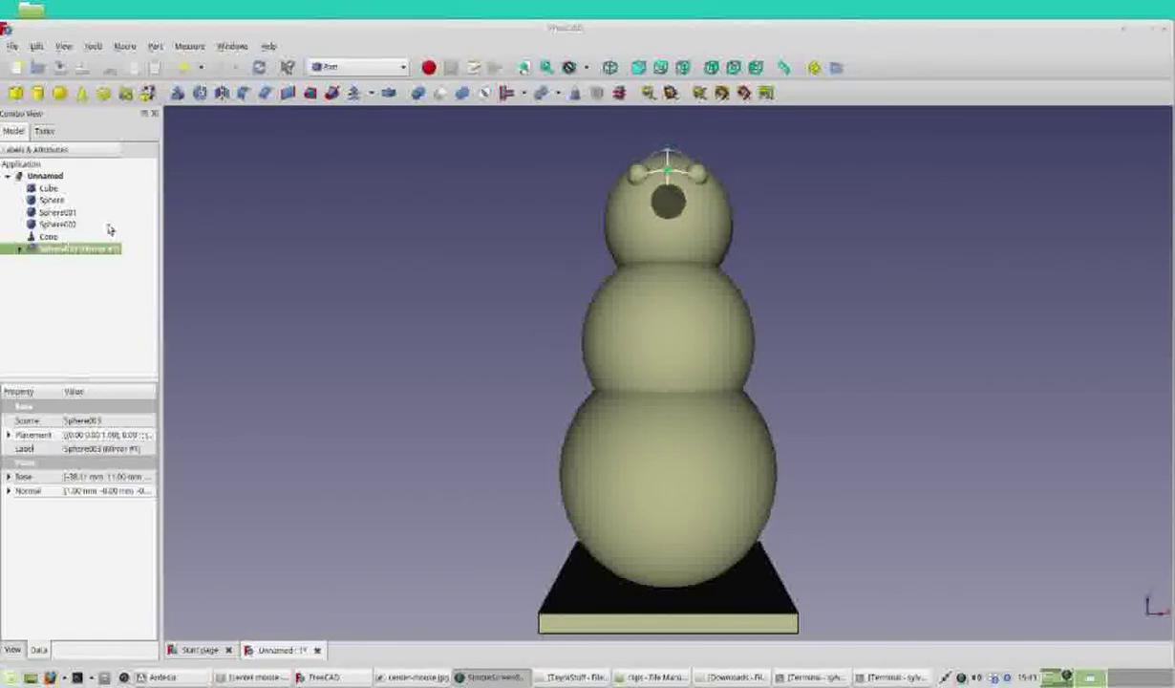
- Finish editing the mirrored eye's mirror plane
{"action": "right_click", "coordinate": [60, 254]}
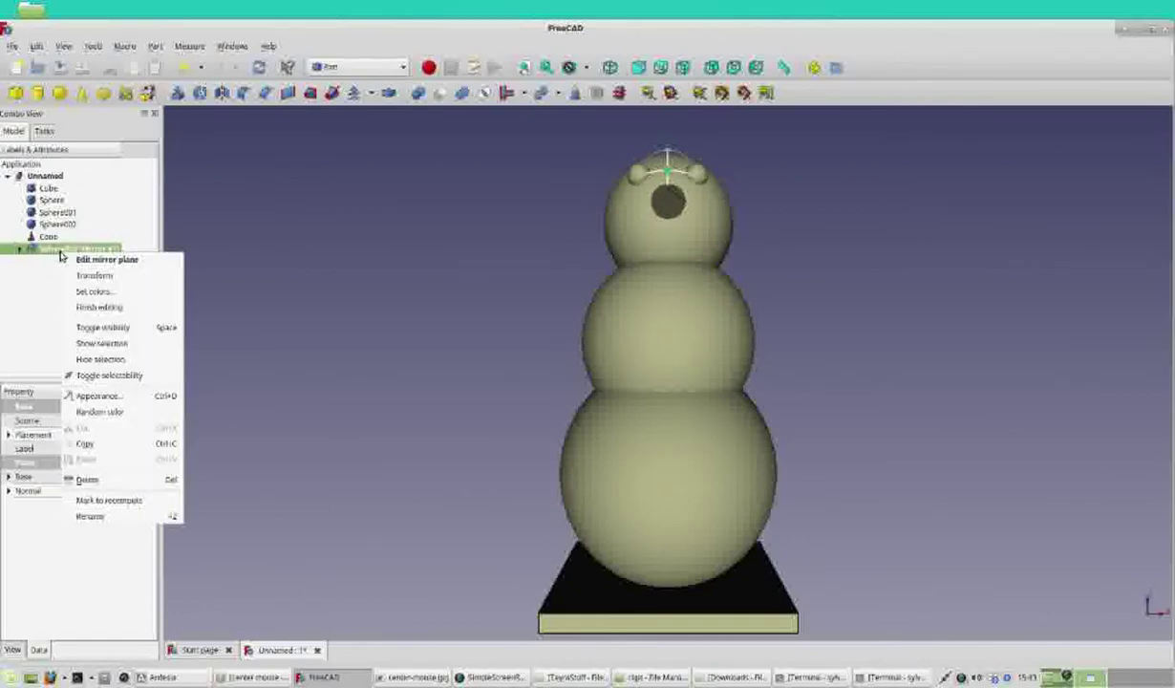
{"action": "left_click", "coordinate": [118, 312]}
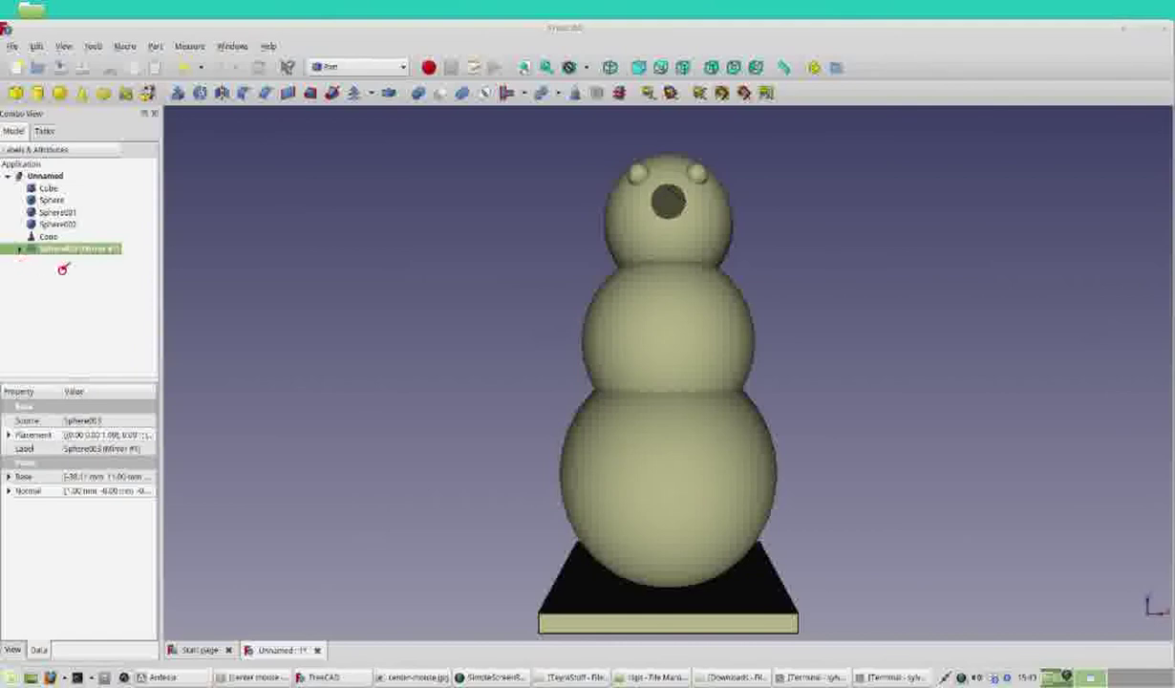
{"action": "mouse_move", "coordinate": [189, 277]}
{"action": "left_mouse_down"}
{"action": "mouse_move", "coordinate": [133, 177]}
{"action": "mouse_move", "coordinate": [67, 105]}
{"action": "left_mouse_up"}
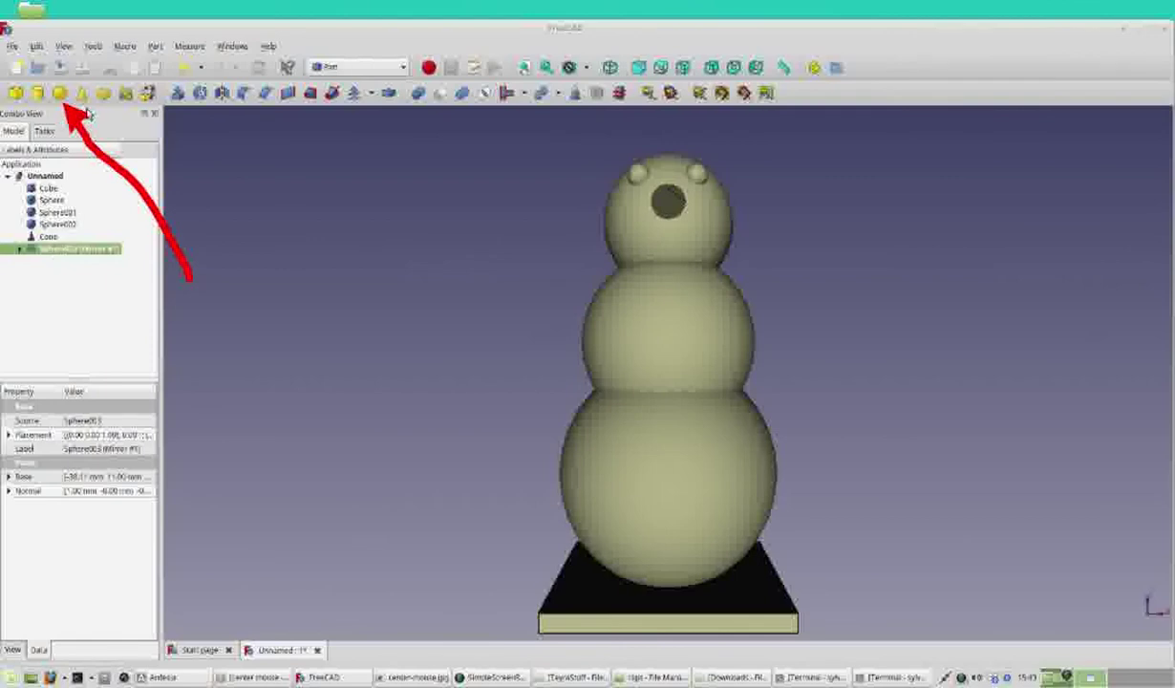
- Add four new spheres, Sphere004 through Sphere007, with the Part Sphere tool
{"action": "left_click", "coordinate": [59, 93]}
{"action": "left_click", "coordinate": [59, 92]}
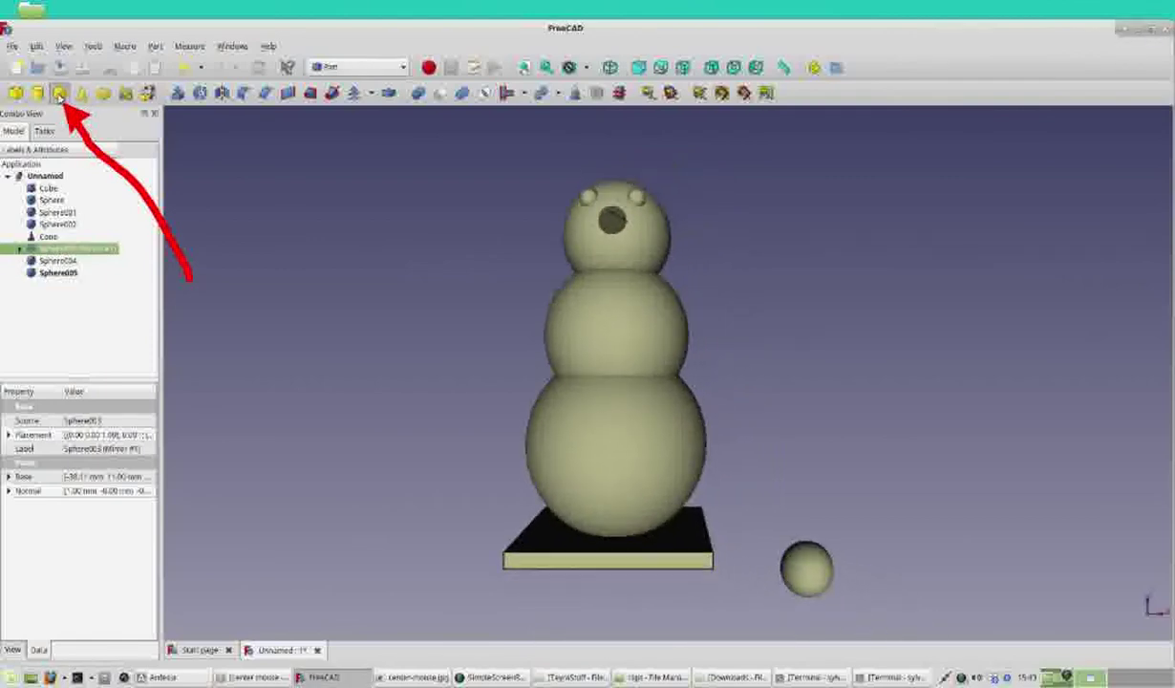
{"action": "left_click", "coordinate": [59, 92]}
{"action": "left_click", "coordinate": [59, 92]}
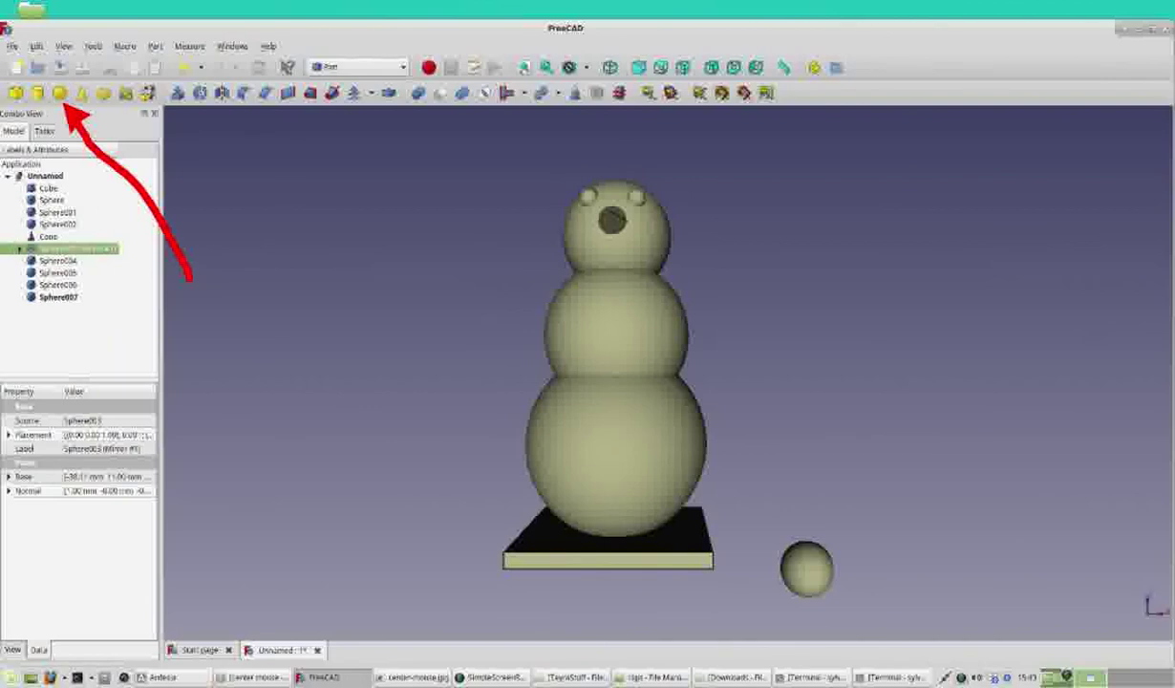
{"action": "mouse_move", "coordinate": [201, 371]}
{"action": "left_mouse_down"}
{"action": "mouse_move", "coordinate": [196, 352]}
{"action": "mouse_move", "coordinate": [105, 297]}
{"action": "left_mouse_up"}
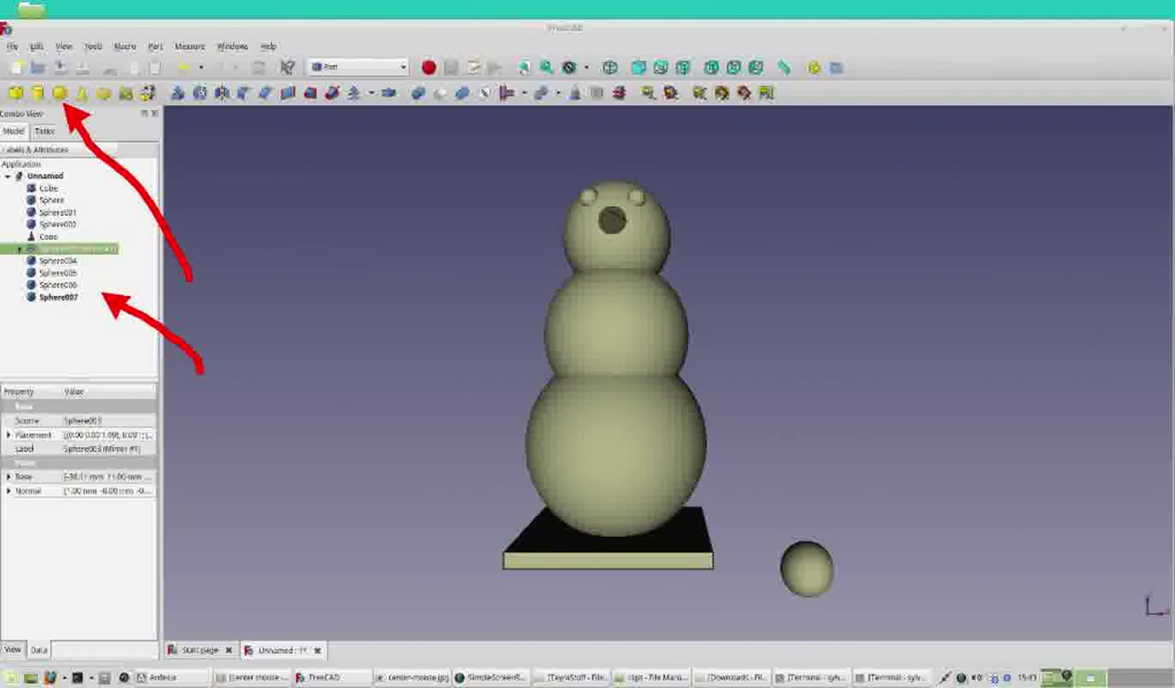
{"action": "key", "text": "Escape"}
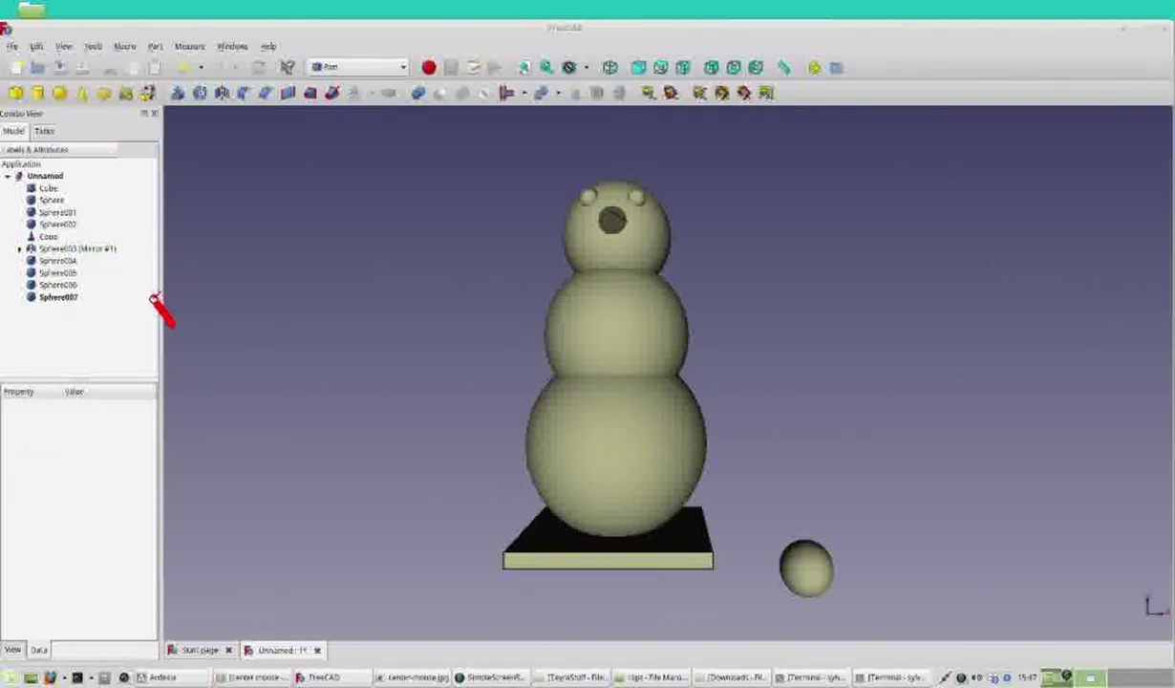
{"action": "left_click_drag", "start_coordinate": [173, 325], "coordinate": [90, 256]}
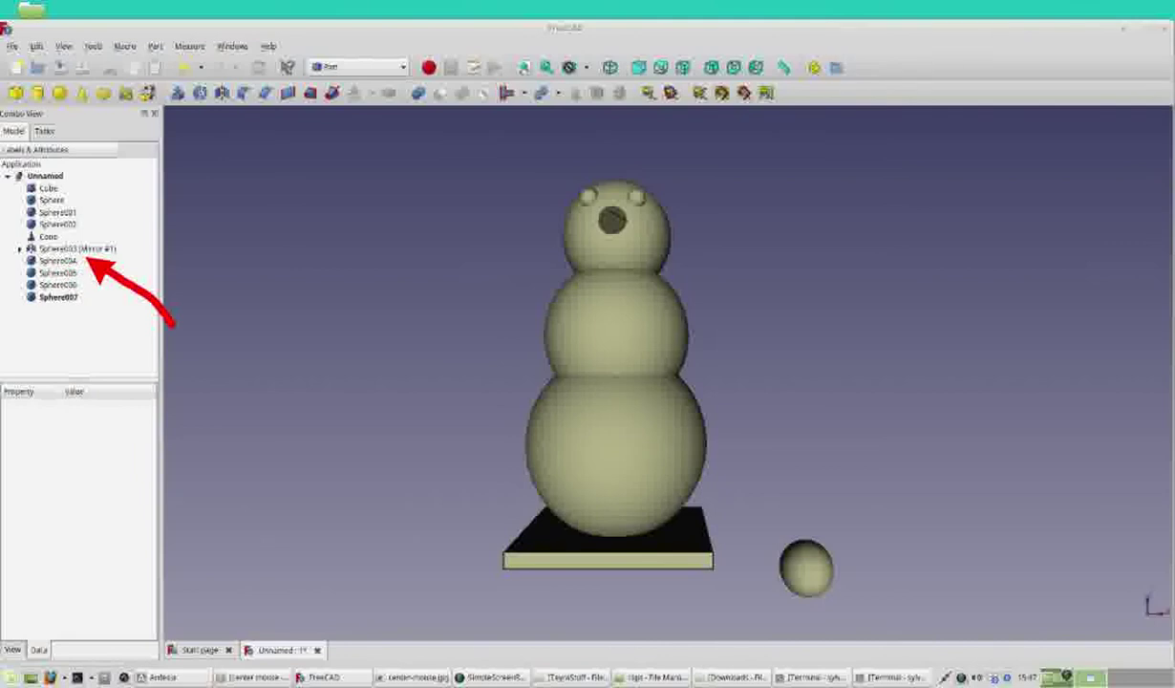
{"action": "key", "text": "Escape"}
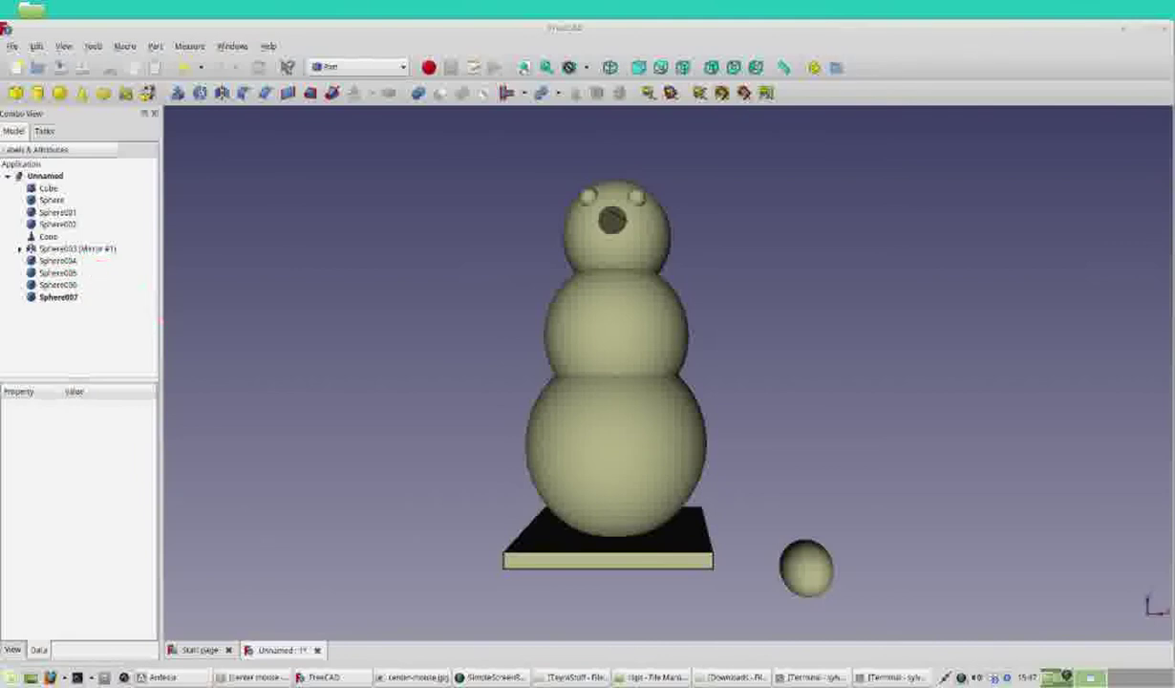
- Move Sphere004 against the snowman's middle body, check it in side view, and confirm
{"action": "right_click", "coordinate": [65, 265]}
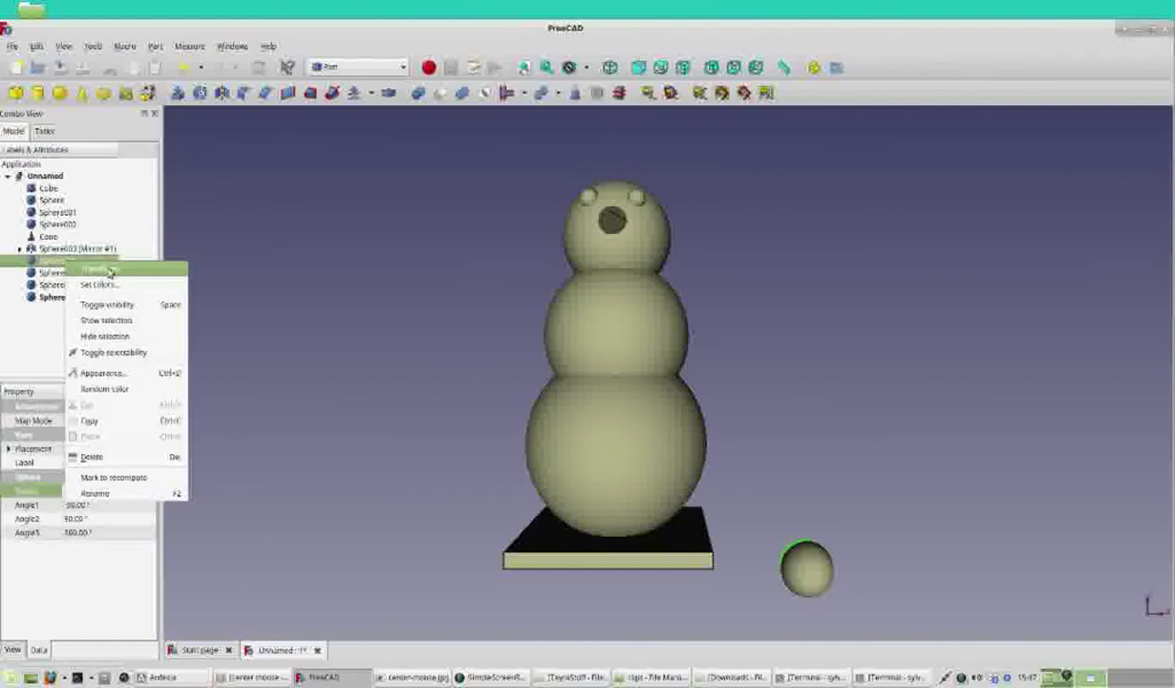
{"action": "left_click", "coordinate": [97, 269]}
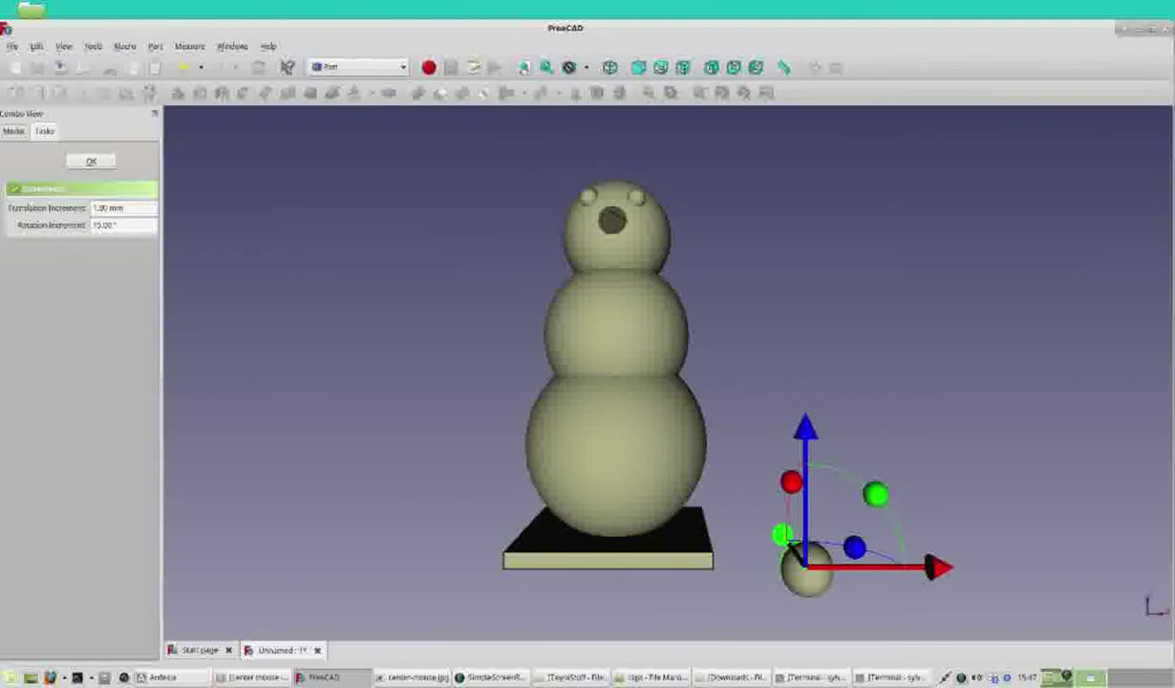
{"action": "left_click_drag", "start_coordinate": [804, 427], "coordinate": [806, 146]}
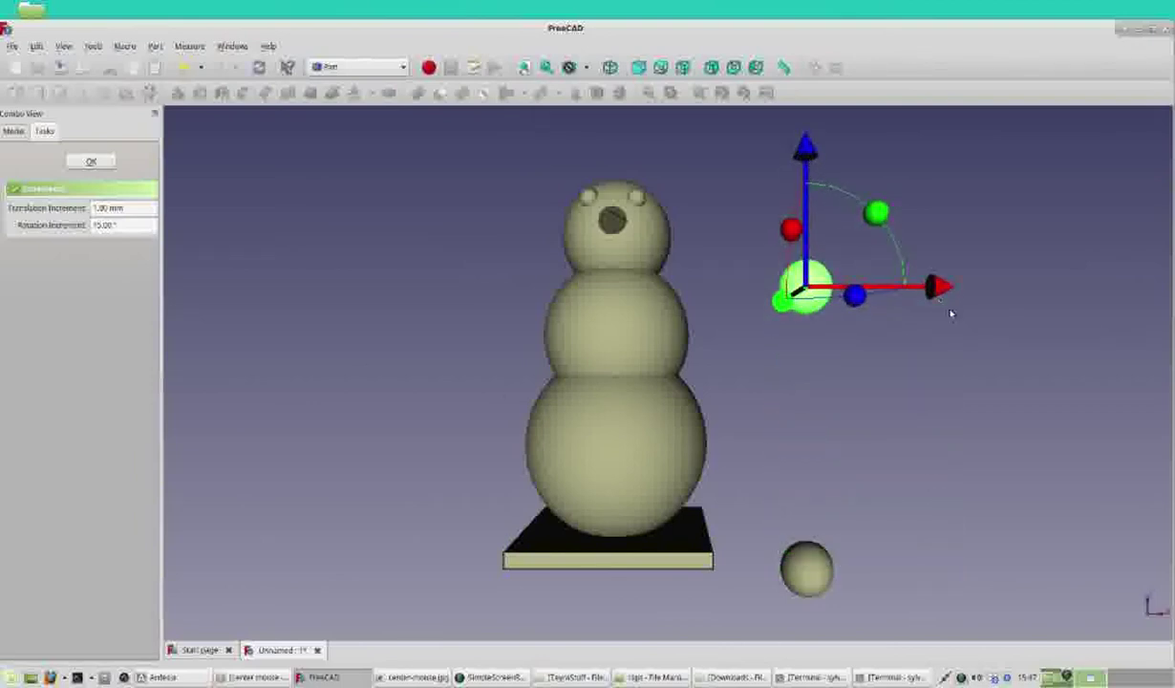
{"action": "left_click_drag", "start_coordinate": [943, 294], "coordinate": [825, 292]}
{"action": "left_click_drag", "start_coordinate": [688, 308], "coordinate": [680, 312]}
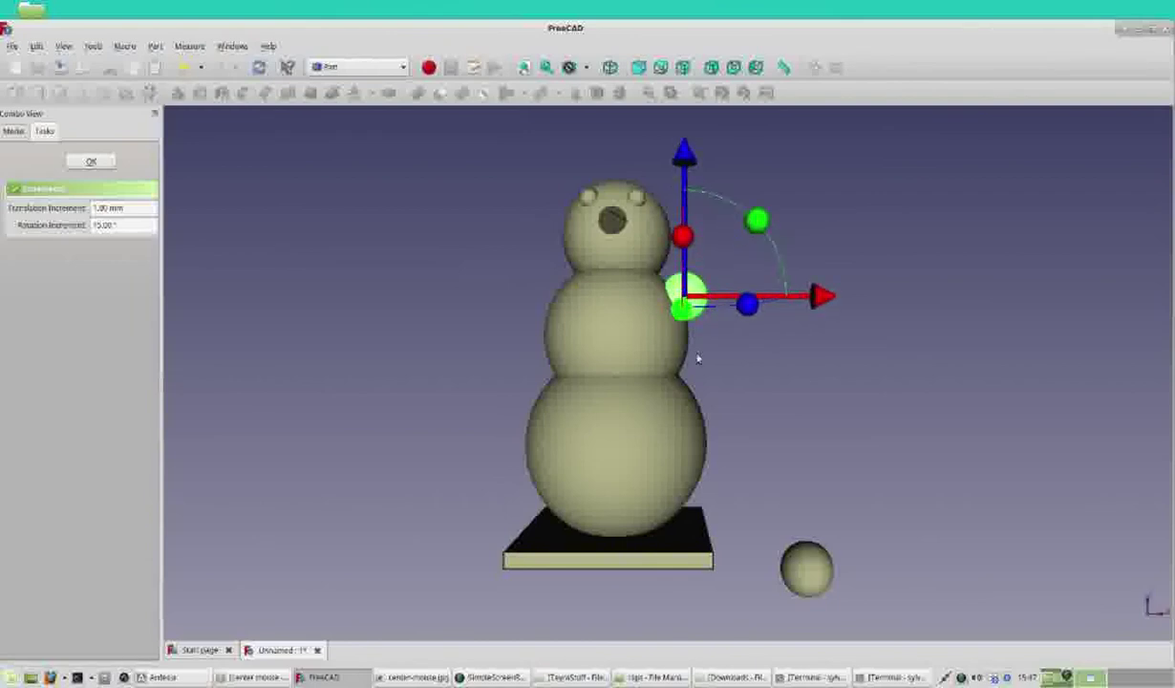
{"action": "left_click", "coordinate": [659, 68]}
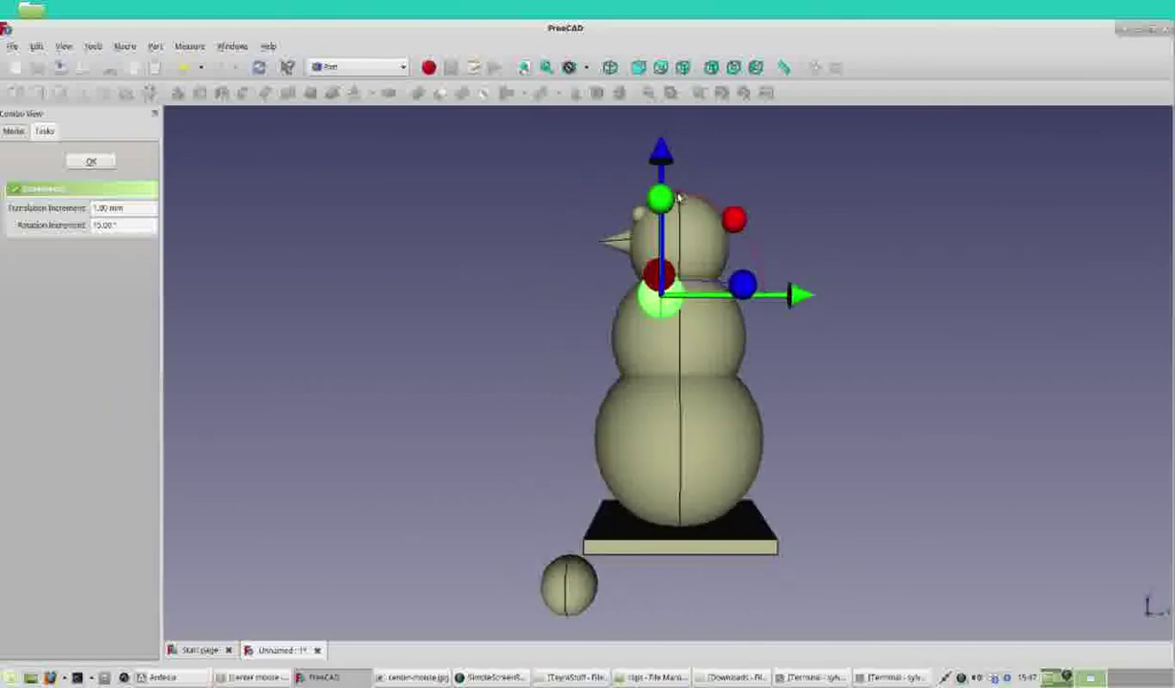
{"action": "left_click_drag", "start_coordinate": [800, 294], "coordinate": [818, 291]}
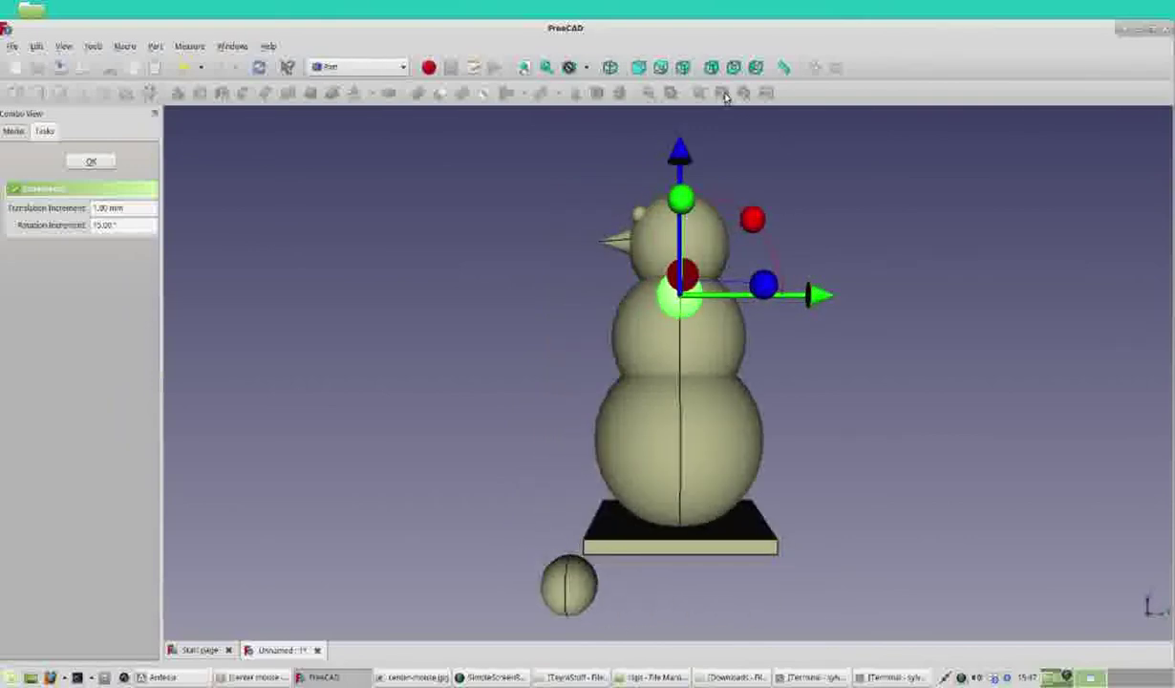
{"action": "left_click", "coordinate": [639, 68]}
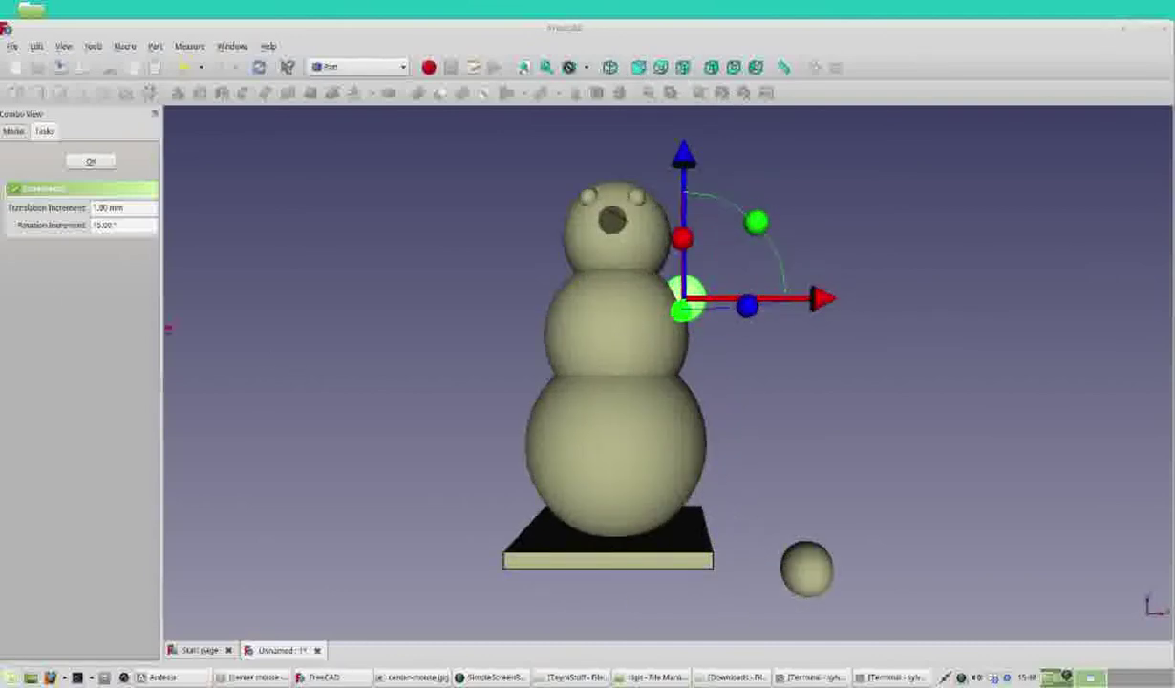
{"action": "mouse_move", "coordinate": [308, 387]}
{"action": "left_mouse_down"}
{"action": "mouse_move", "coordinate": [309, 299]}
{"action": "mouse_move", "coordinate": [266, 224]}
{"action": "mouse_move", "coordinate": [141, 173]}
{"action": "left_mouse_up"}
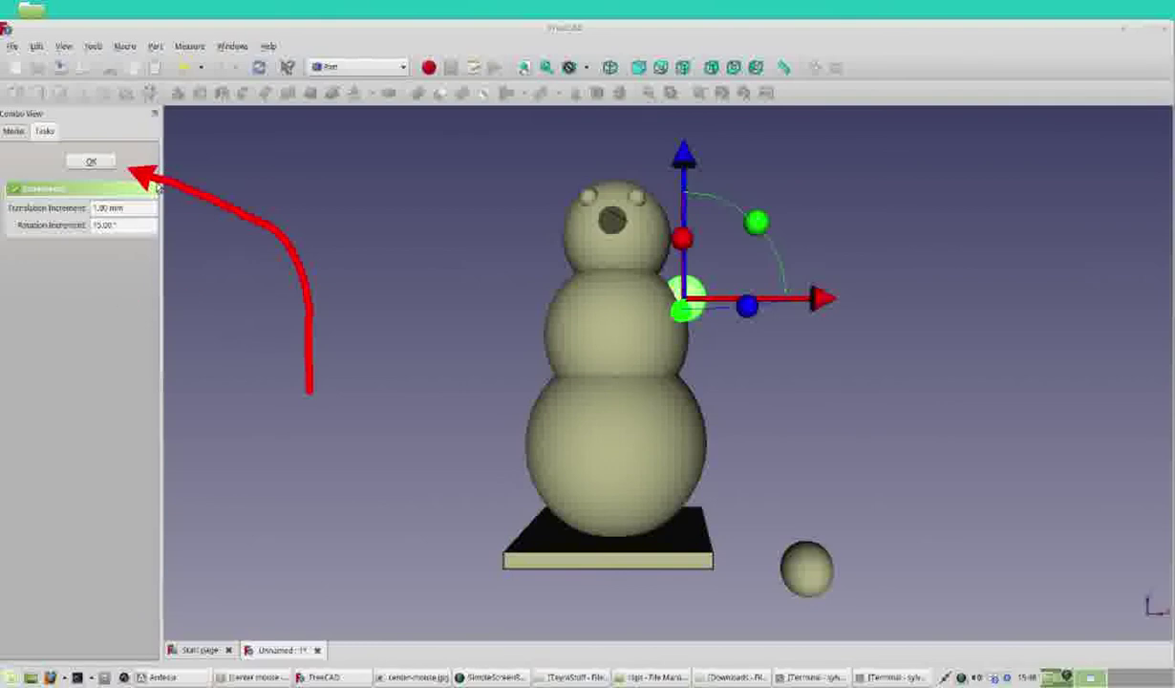
{"action": "left_click", "coordinate": [93, 162]}
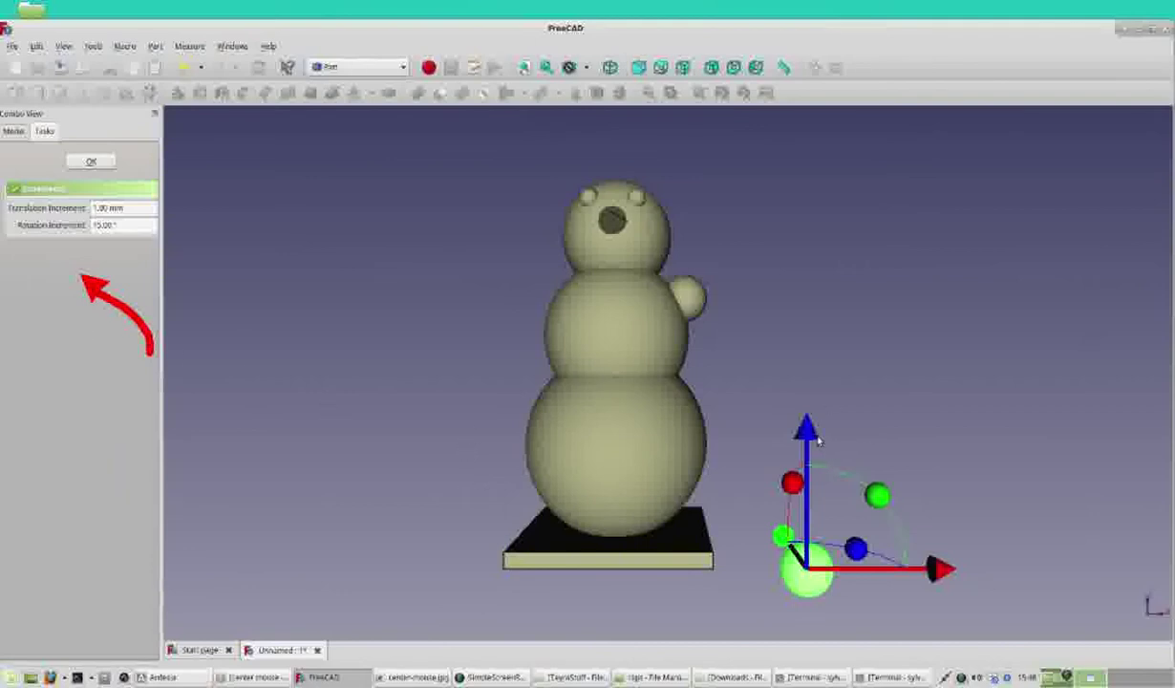
- Raise Sphere005 beside Sphere004 against the body, checking front and side views
{"action": "left_click_drag", "start_coordinate": [810, 439], "coordinate": [869, 231]}
{"action": "left_click_drag", "start_coordinate": [944, 379], "coordinate": [853, 378]}
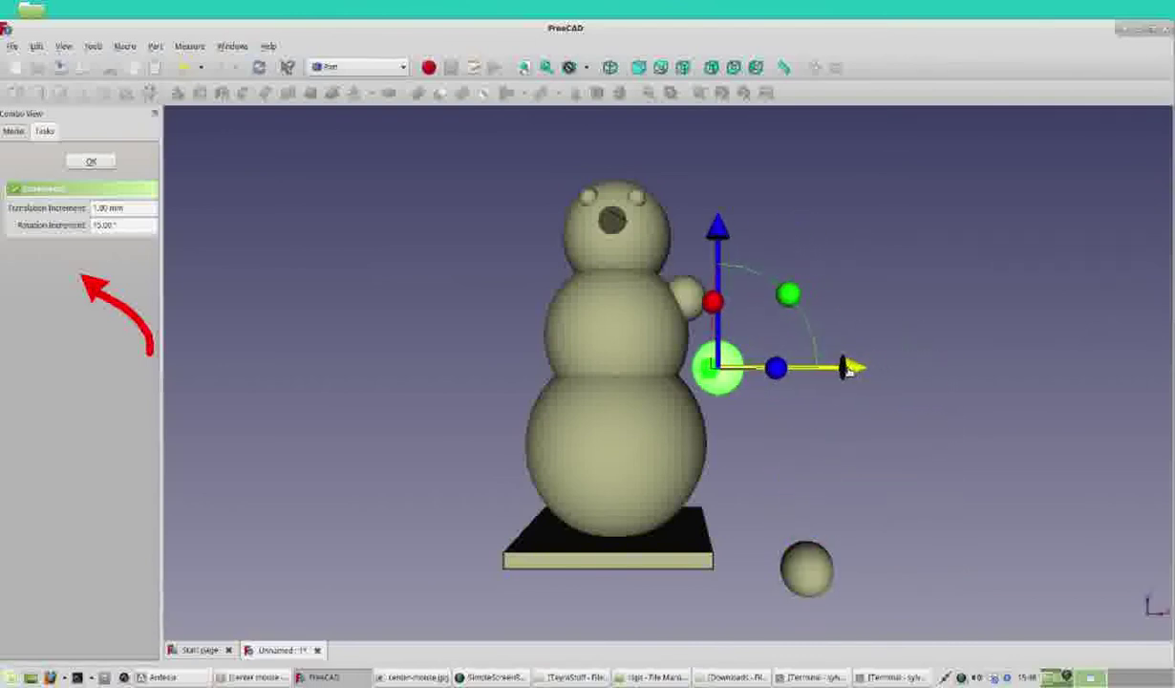
{"action": "left_click_drag", "start_coordinate": [714, 232], "coordinate": [712, 189]}
{"action": "left_click_drag", "start_coordinate": [700, 337], "coordinate": [702, 344]}
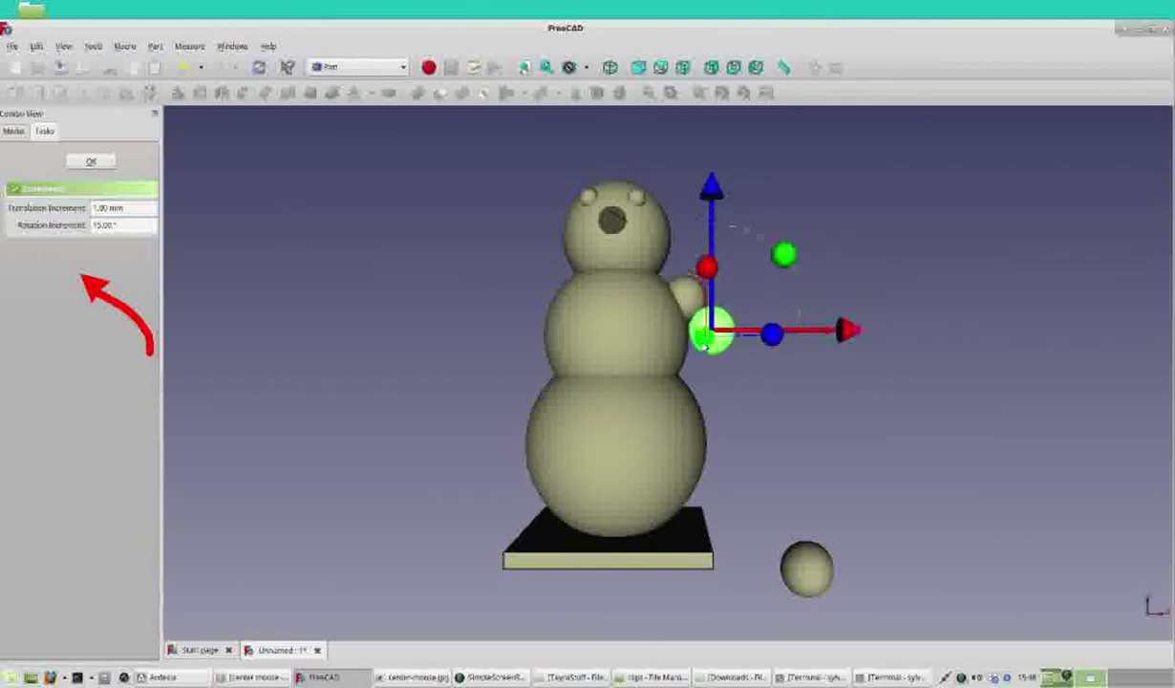
{"action": "left_click", "coordinate": [683, 67]}
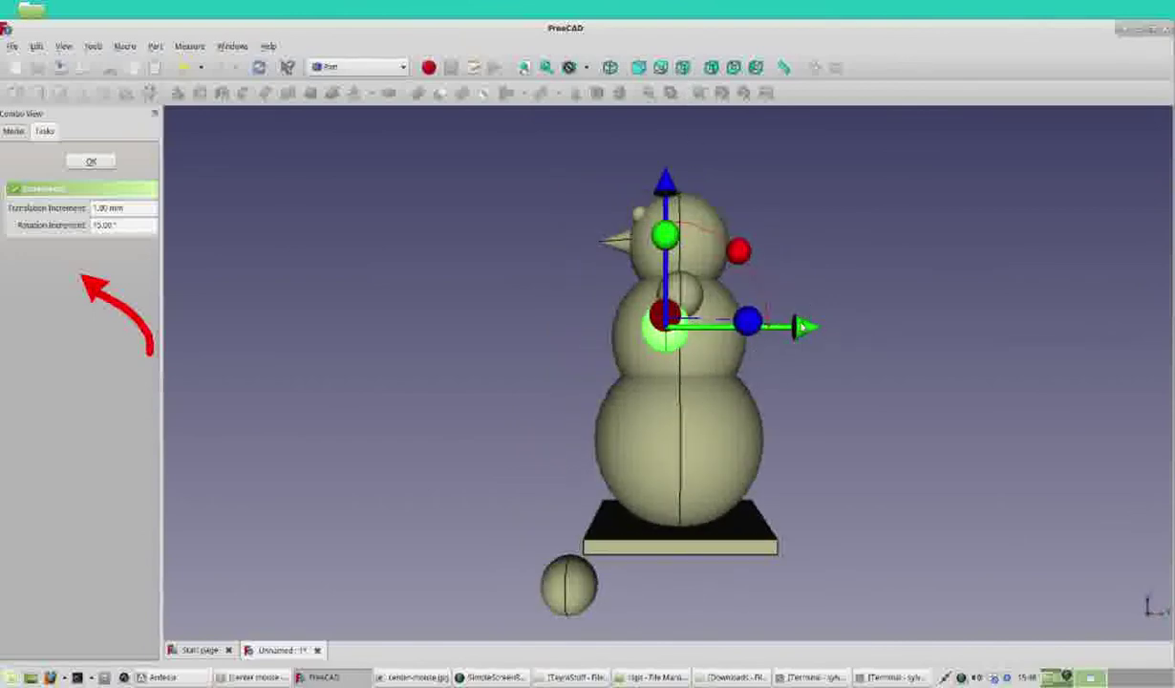
{"action": "left_click_drag", "start_coordinate": [805, 328], "coordinate": [819, 327]}
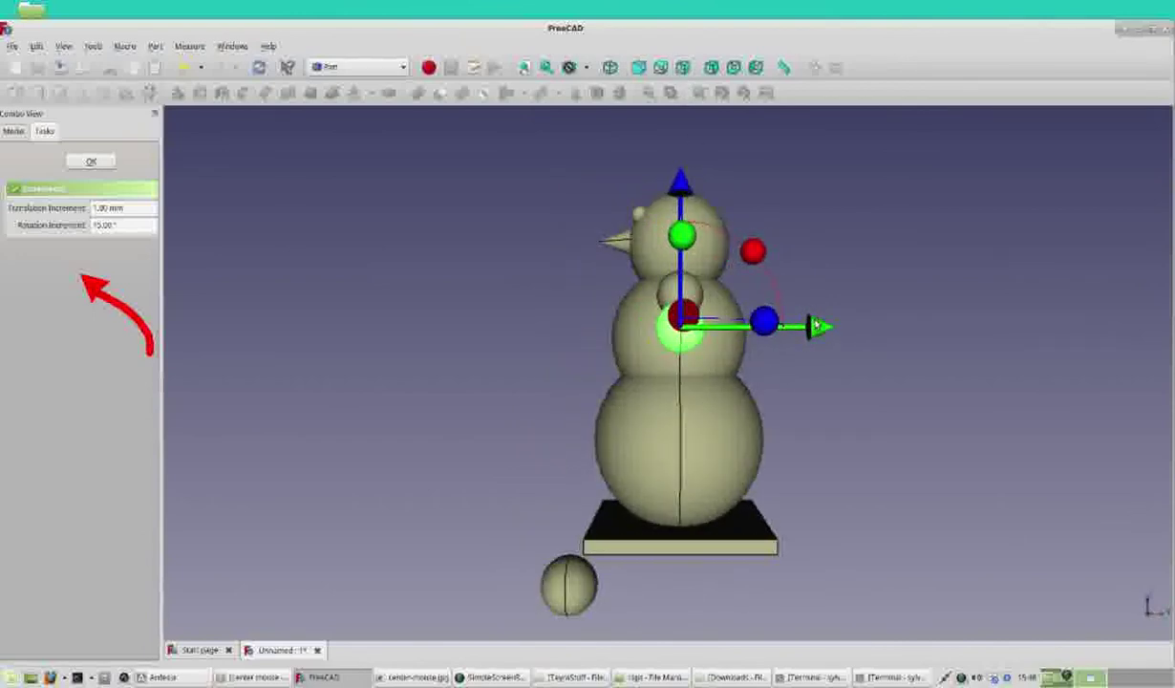
{"action": "left_click", "coordinate": [638, 69]}
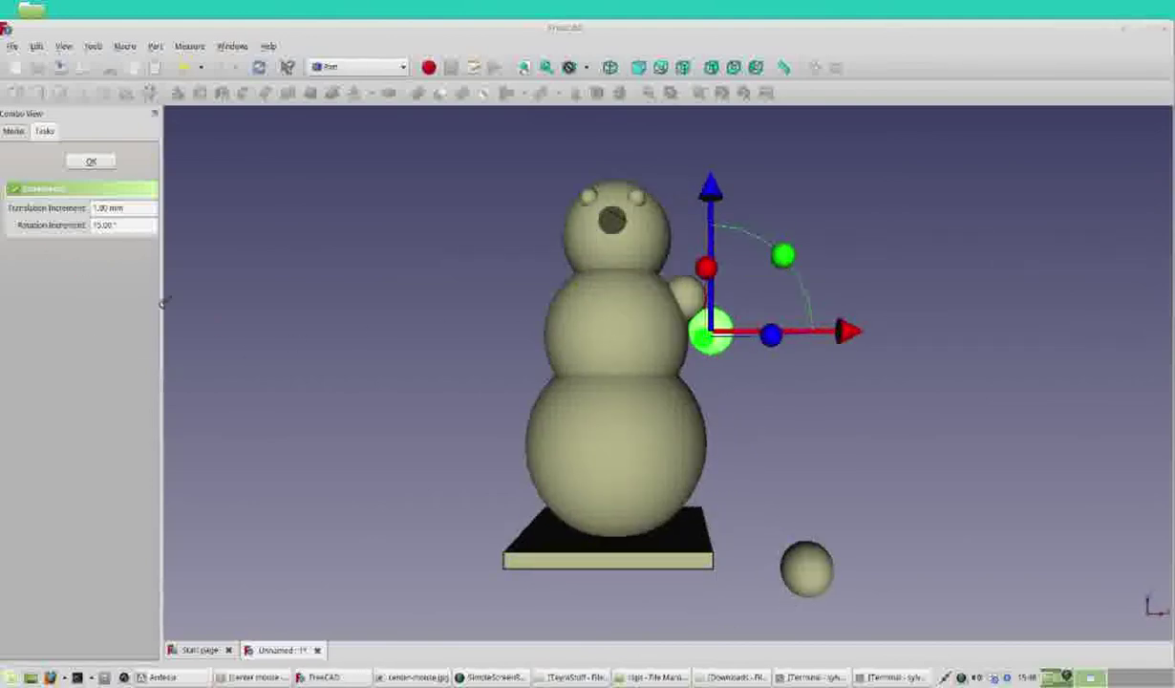
{"action": "mouse_move", "coordinate": [234, 334]}
{"action": "left_mouse_down"}
{"action": "mouse_move", "coordinate": [245, 280]}
{"action": "mouse_move", "coordinate": [124, 176]}
{"action": "left_mouse_up"}
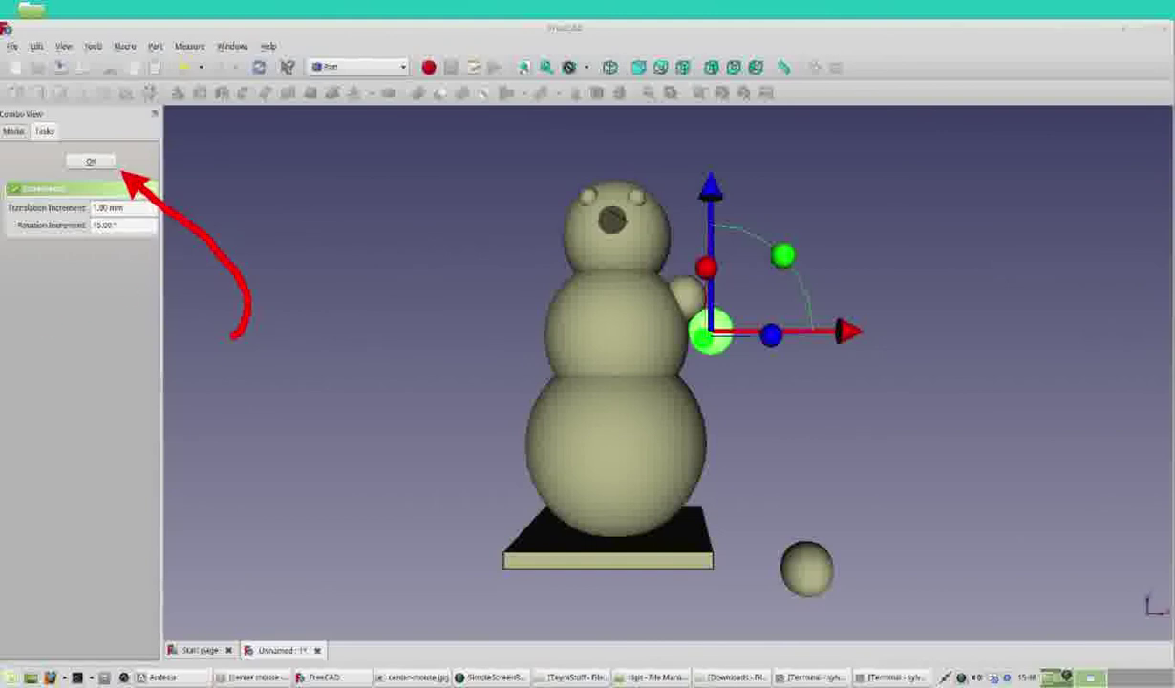
- Confirm Sphere005, then raise Sphere006 to arm height beside the body and confirm it
{"action": "left_click", "coordinate": [90, 164]}
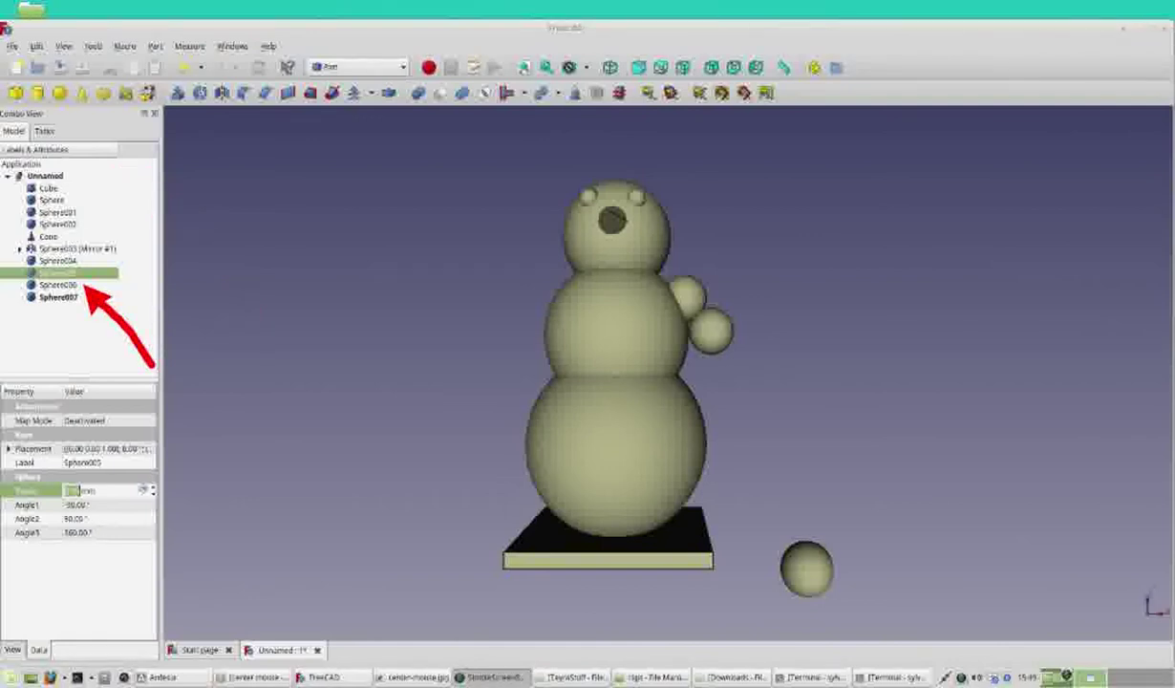
{"action": "left_click", "coordinate": [65, 285]}
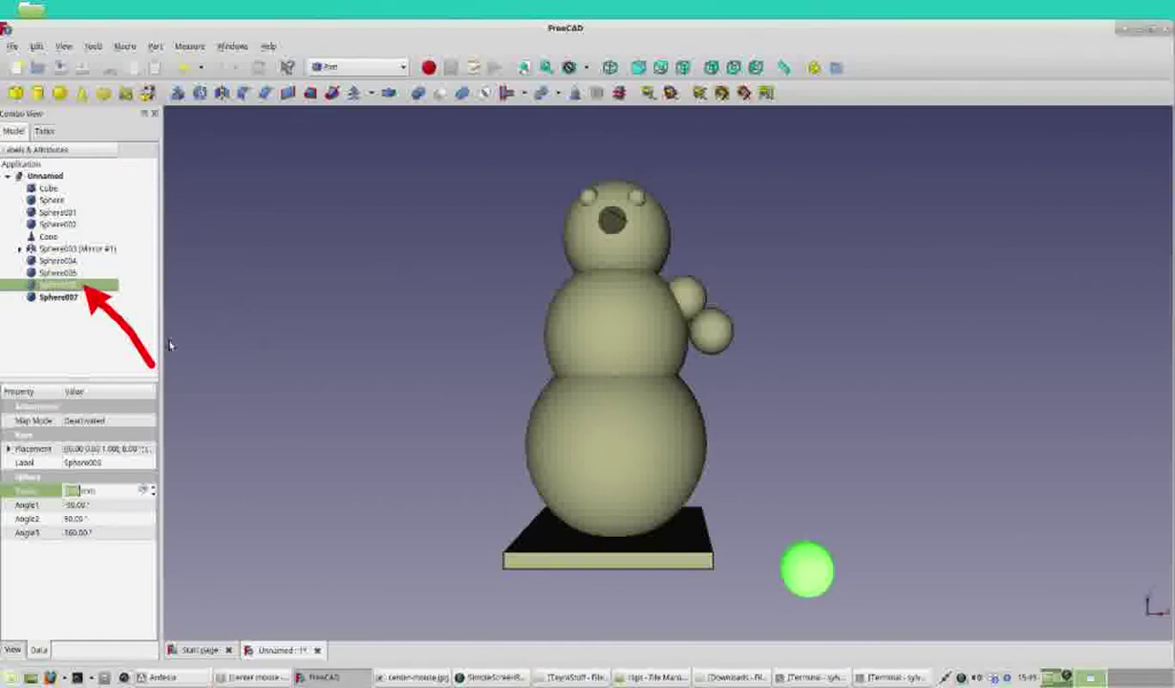
{"action": "double_click", "coordinate": [63, 284]}
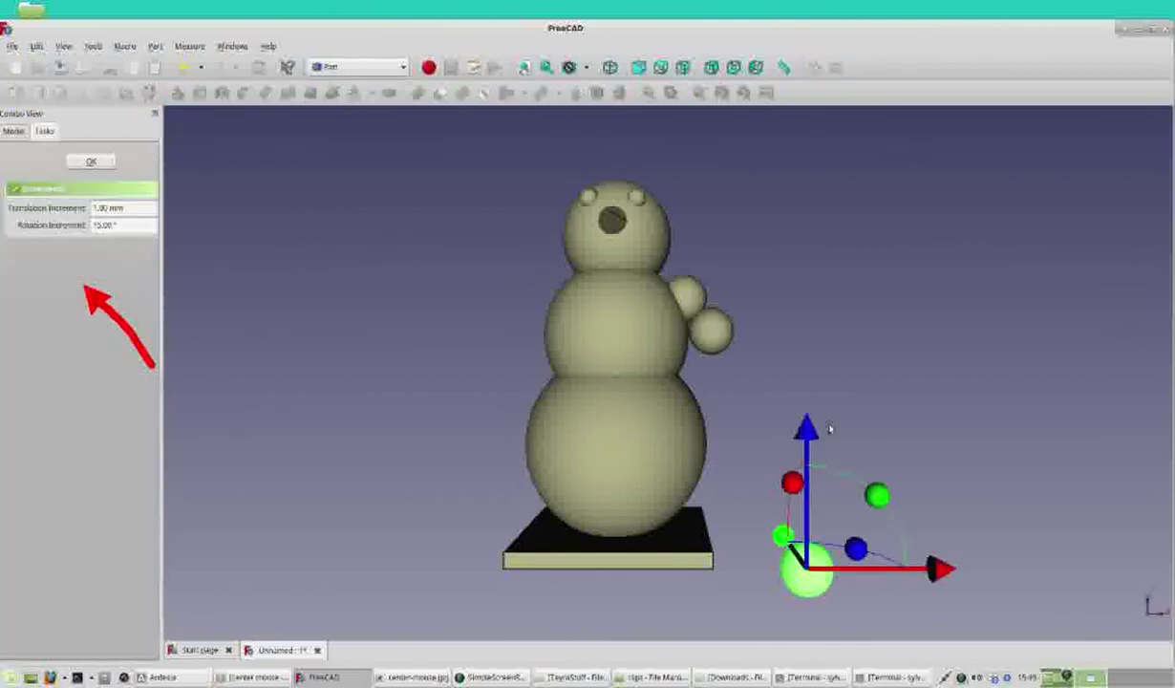
{"action": "left_click_drag", "start_coordinate": [829, 428], "coordinate": [827, 223]}
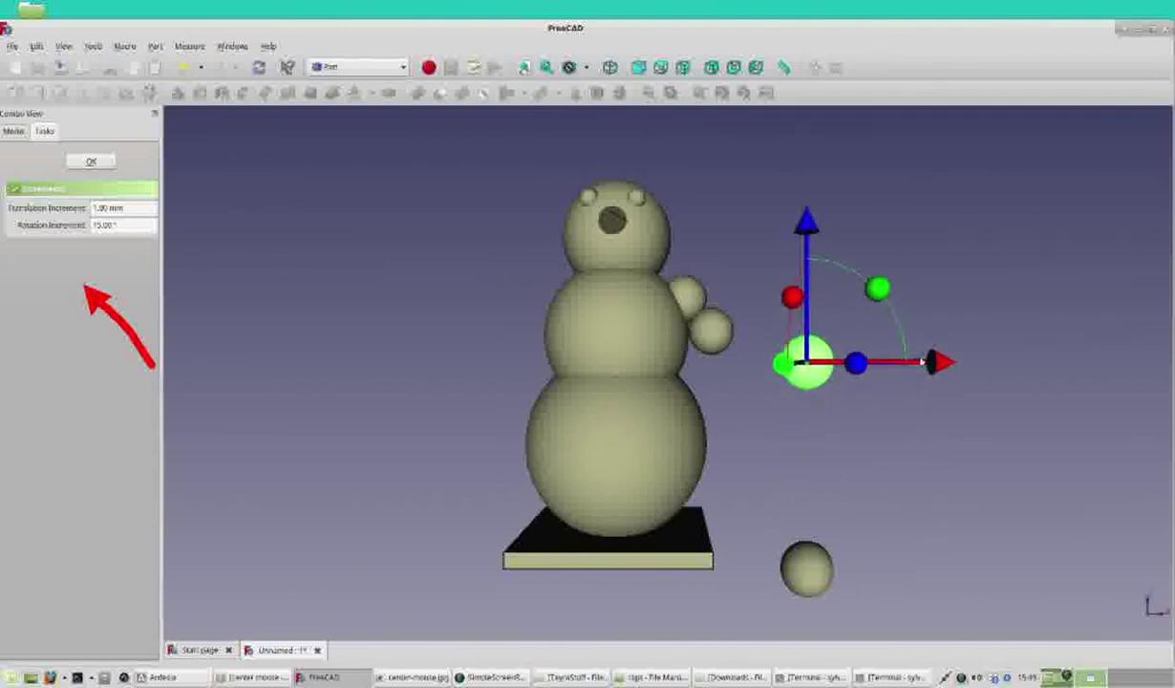
{"action": "left_click_drag", "start_coordinate": [933, 363], "coordinate": [855, 361]}
{"action": "left_click_drag", "start_coordinate": [712, 364], "coordinate": [709, 377]}
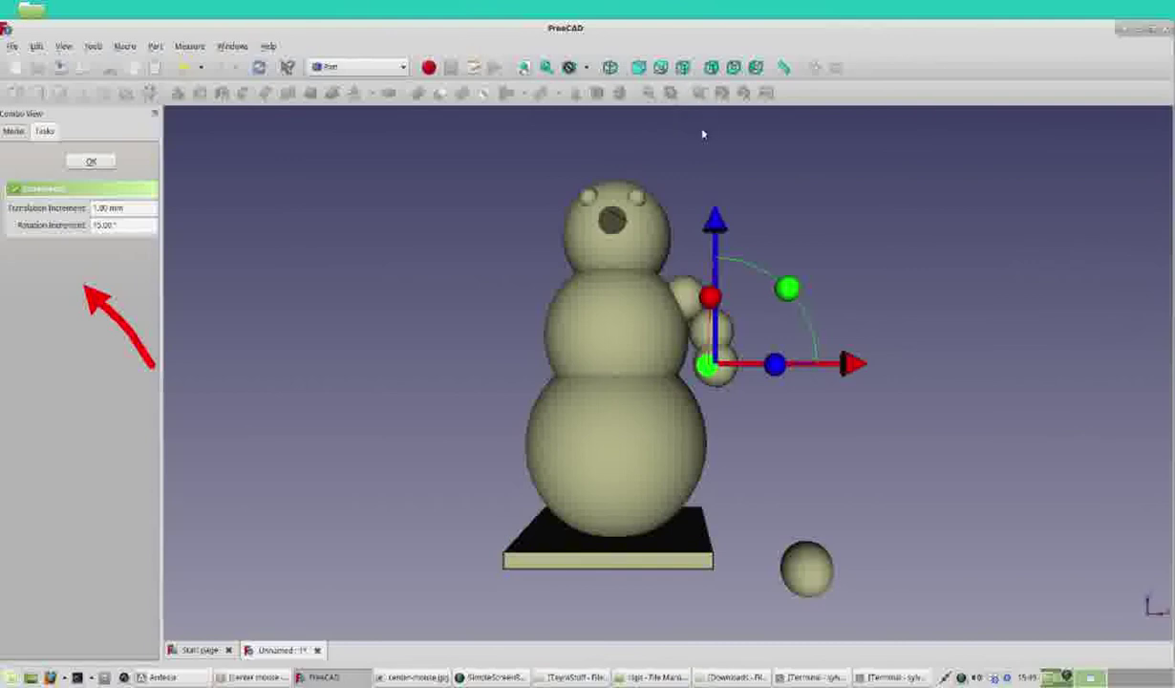
{"action": "left_click", "coordinate": [659, 67]}
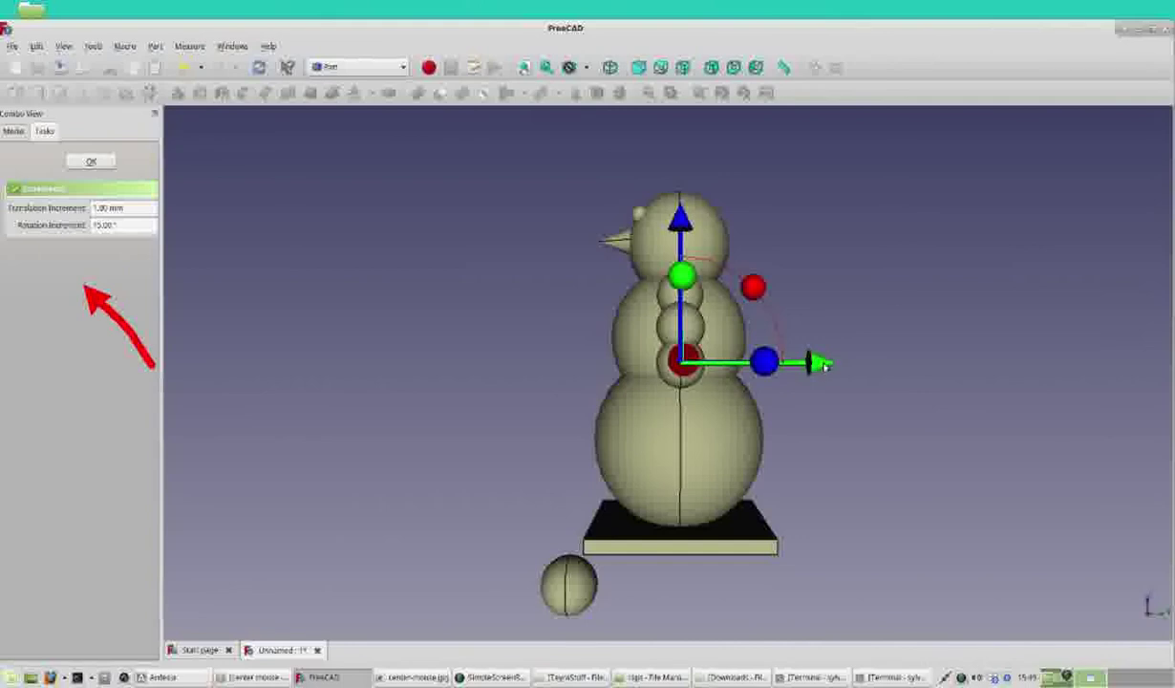
{"action": "left_click", "coordinate": [638, 68]}
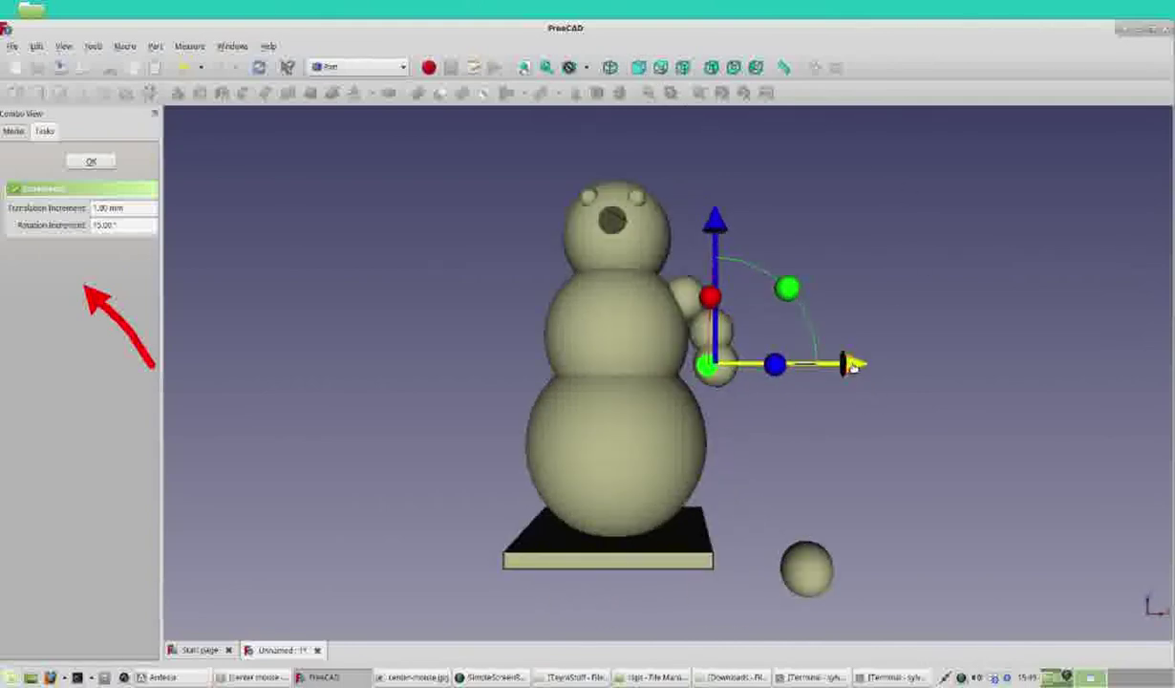
{"action": "left_click_drag", "start_coordinate": [851, 366], "coordinate": [846, 368]}
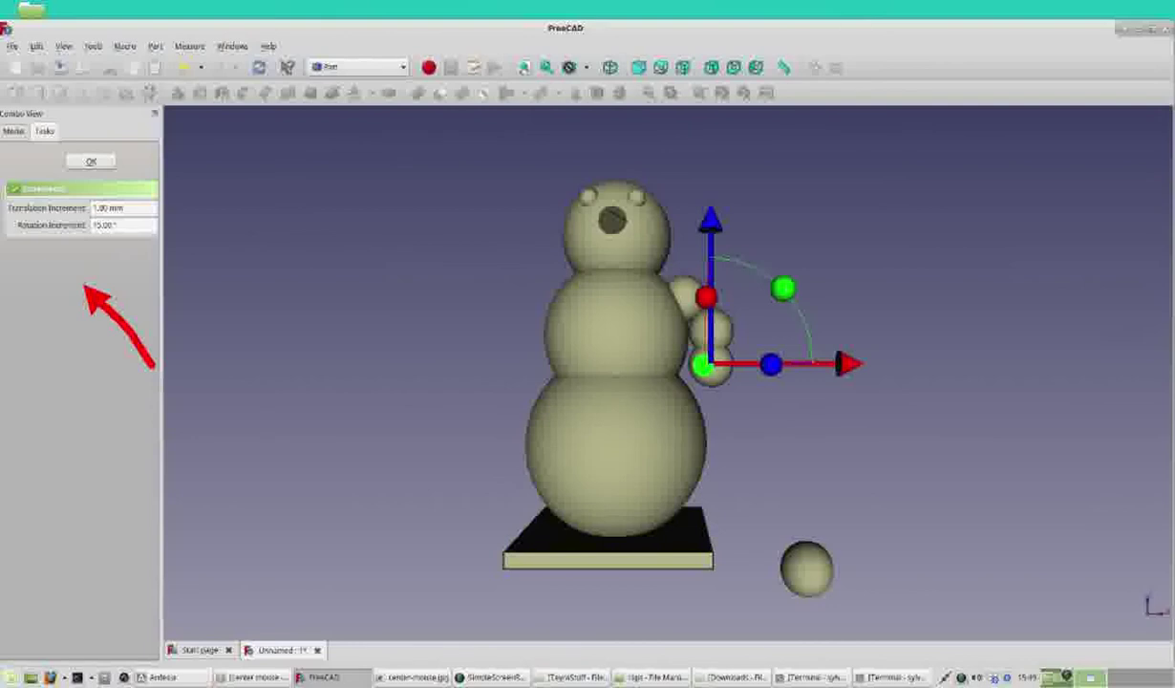
{"action": "mouse_move", "coordinate": [283, 334]}
{"action": "left_mouse_down"}
{"action": "mouse_move", "coordinate": [228, 189]}
{"action": "mouse_move", "coordinate": [143, 170]}
{"action": "left_mouse_up"}
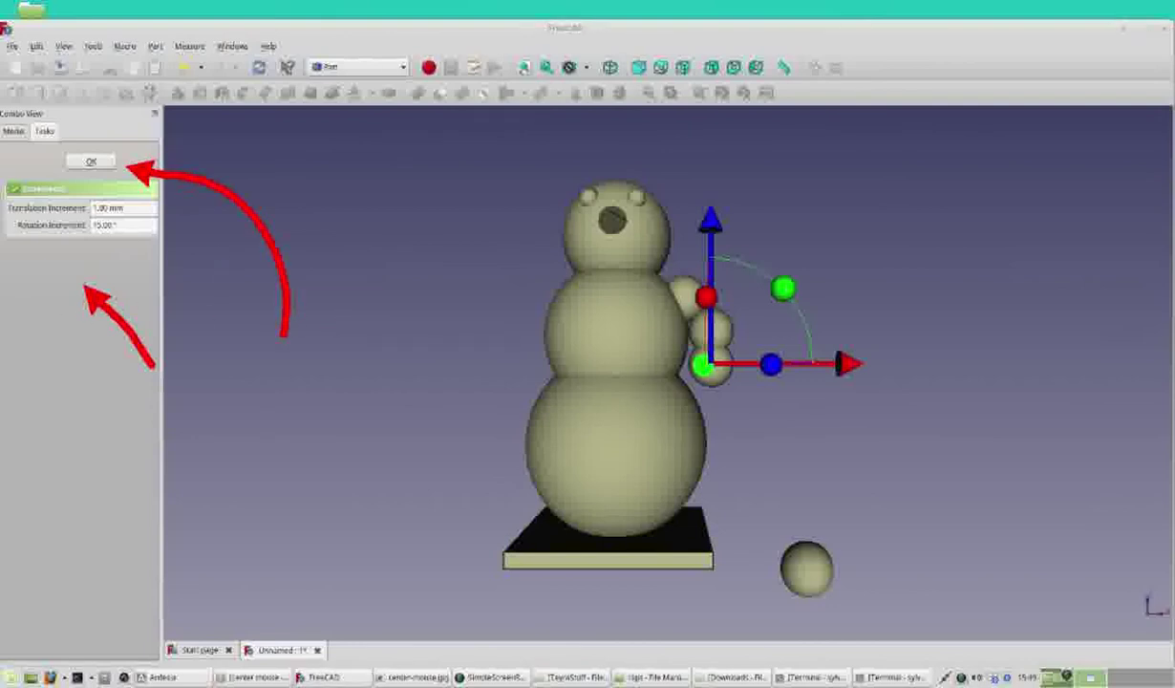
{"action": "left_click", "coordinate": [92, 162]}
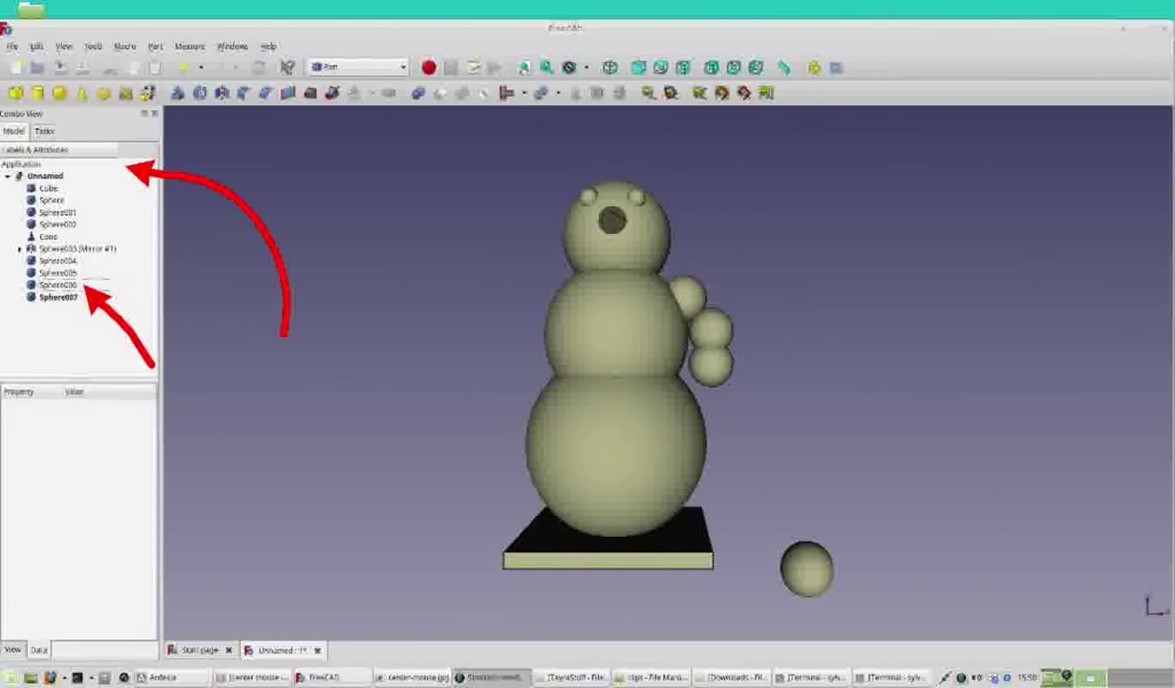
- Lift Sphere007 and shift it left under the arm, adjusting its rotation
{"action": "left_click_drag", "start_coordinate": [139, 351], "coordinate": [84, 300]}
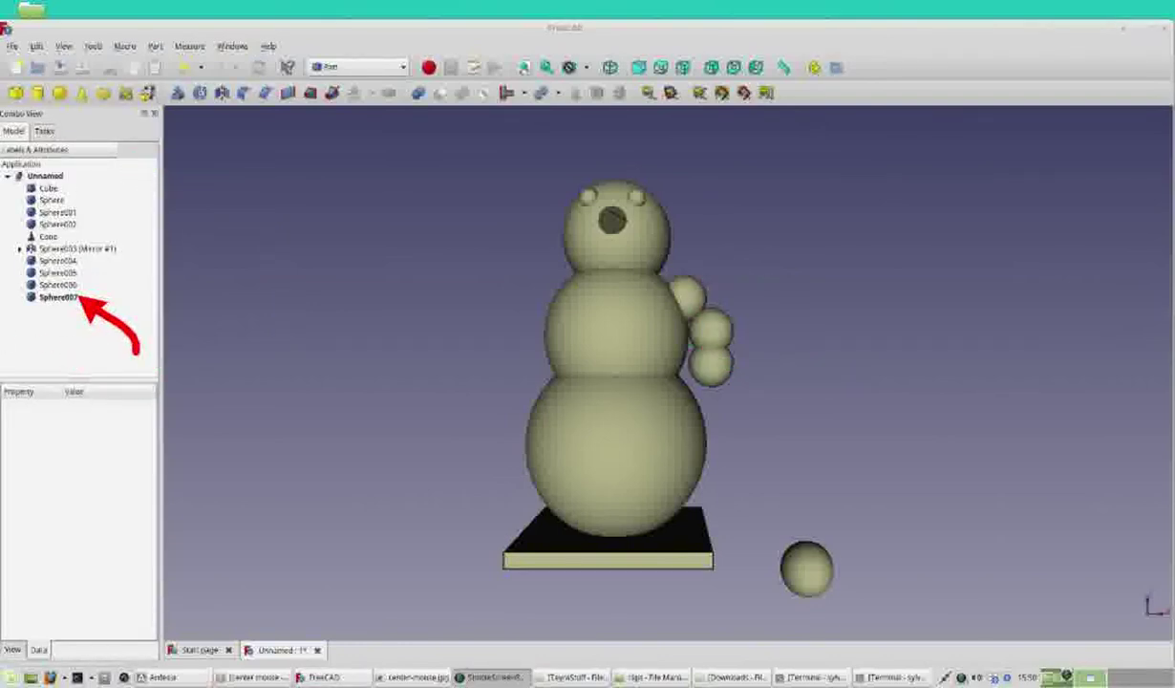
{"action": "double_click", "coordinate": [63, 299]}
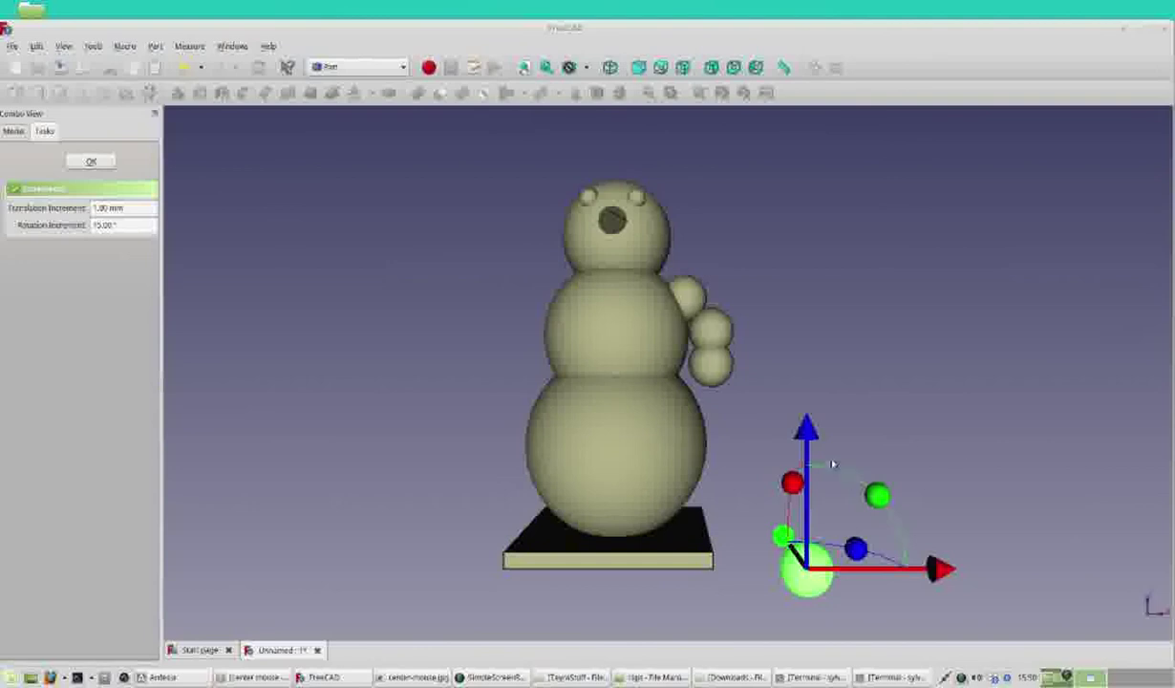
{"action": "left_click_drag", "start_coordinate": [808, 458], "coordinate": [808, 382]}
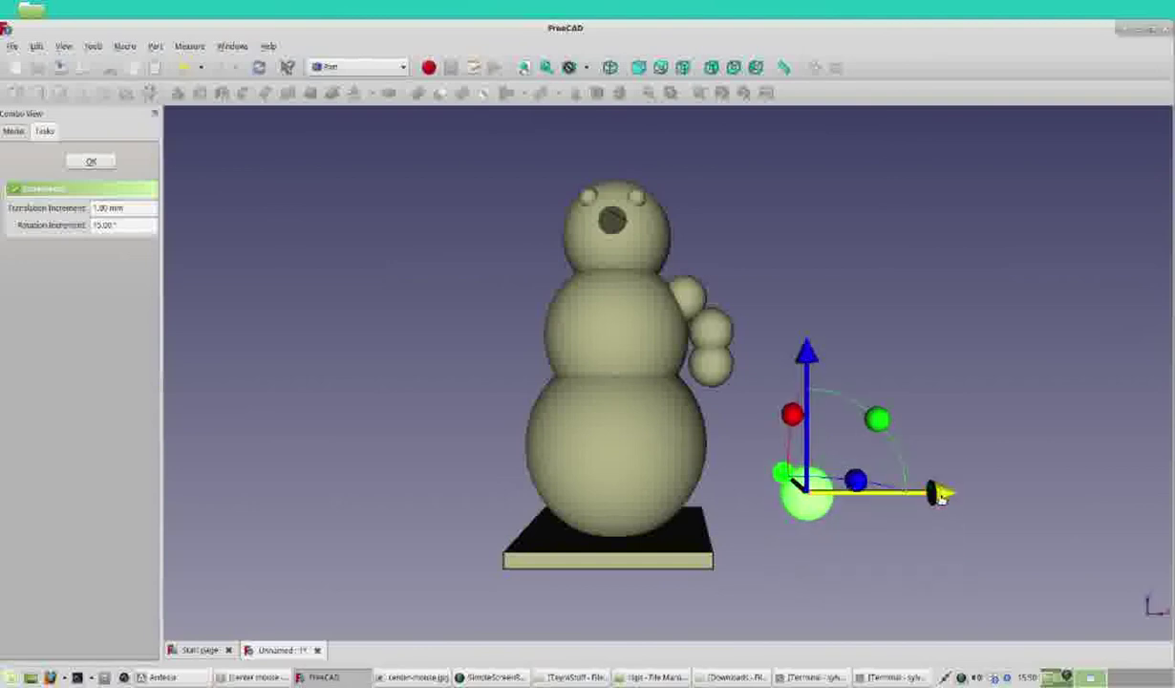
{"action": "left_click_drag", "start_coordinate": [941, 497], "coordinate": [841, 495]}
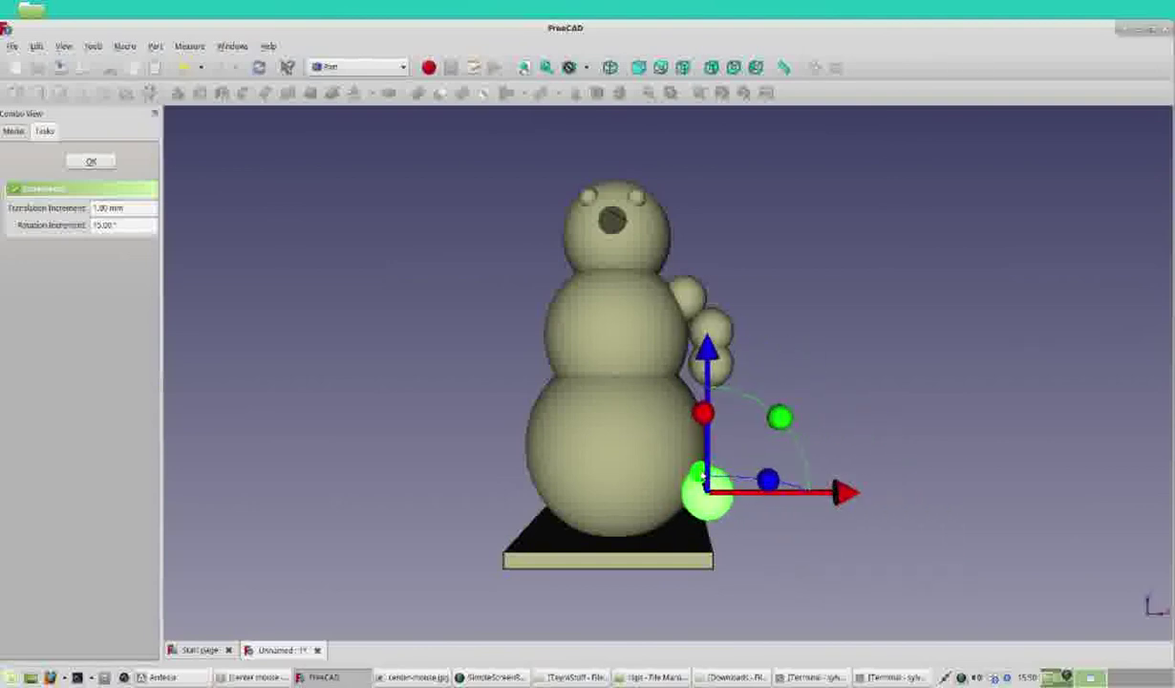
{"action": "mouse_move", "coordinate": [701, 412]}
{"action": "left_mouse_down"}
{"action": "mouse_move", "coordinate": [703, 277]}
{"action": "mouse_move", "coordinate": [698, 426]}
{"action": "left_mouse_up"}
{"action": "left_click_drag", "start_coordinate": [700, 275], "coordinate": [701, 271]}
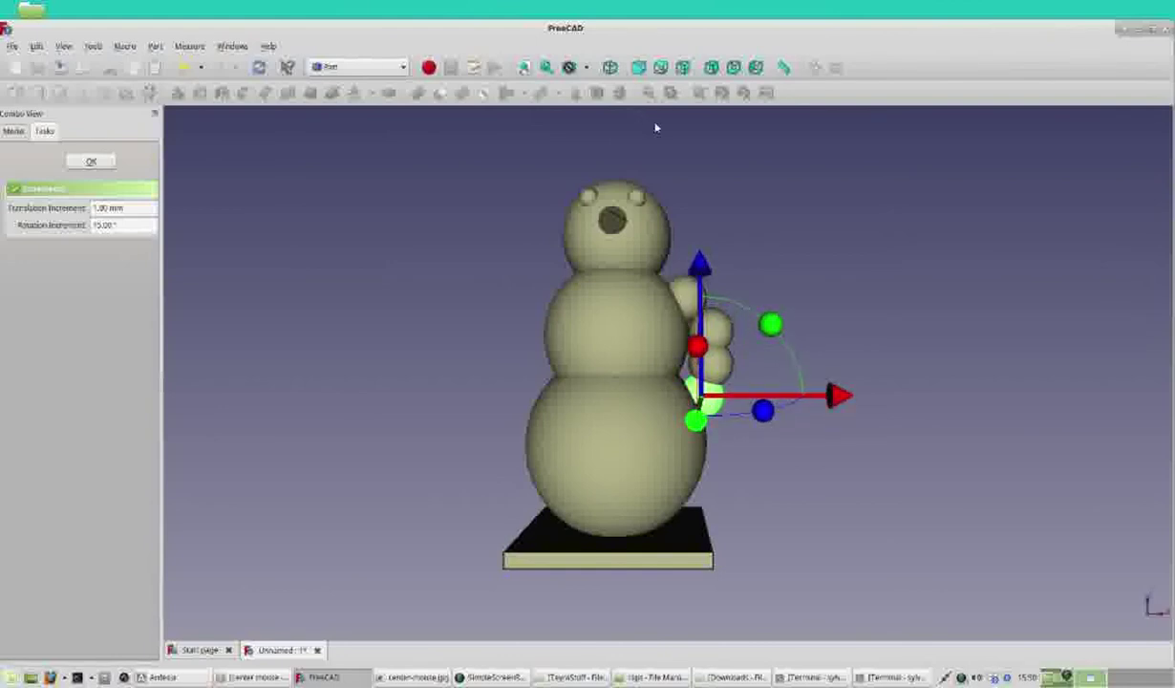
- Straighten Sphere007's rotation, check it across standard views, and confirm its placement
{"action": "left_click", "coordinate": [660, 68]}
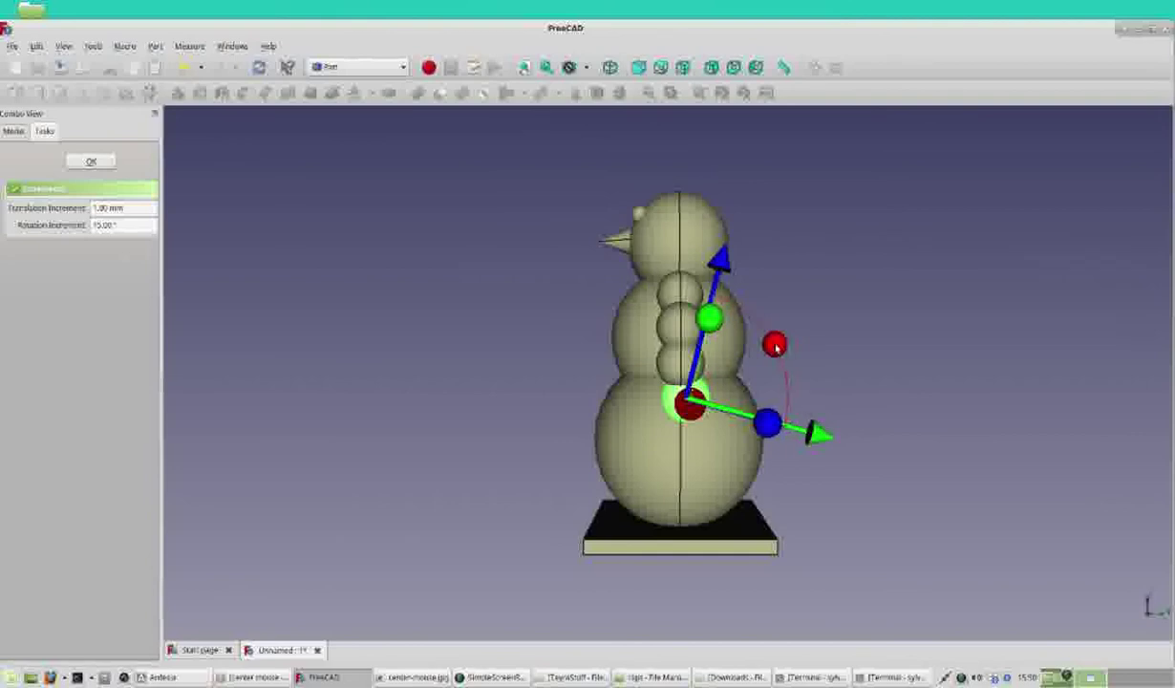
{"action": "left_click_drag", "start_coordinate": [776, 348], "coordinate": [761, 322]}
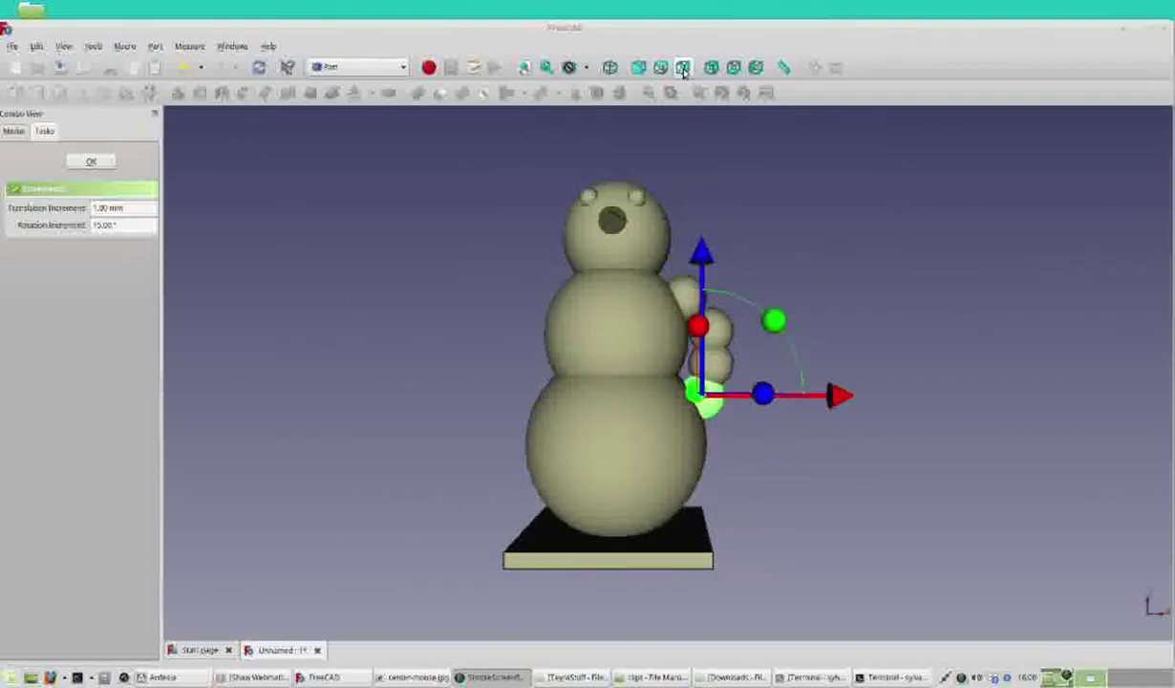
{"action": "left_click", "coordinate": [683, 68]}
{"action": "left_click", "coordinate": [660, 67]}
{"action": "left_click", "coordinate": [609, 67]}
{"action": "left_click", "coordinate": [638, 67]}
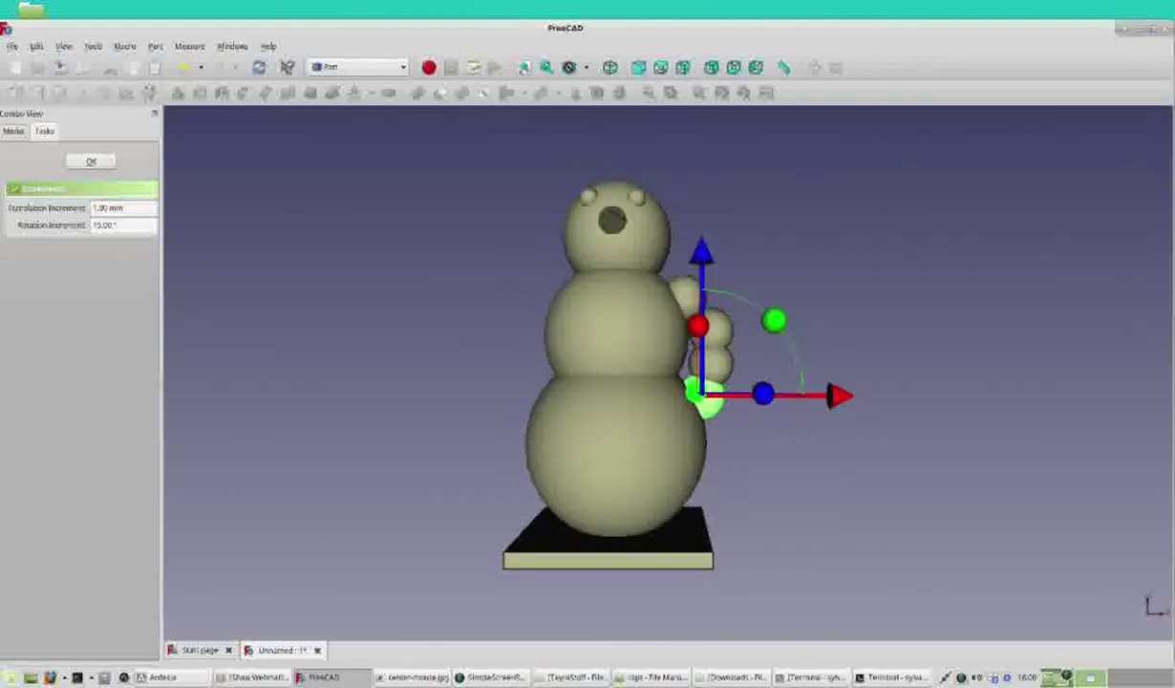
{"action": "mouse_move", "coordinate": [295, 332]}
{"action": "left_mouse_down"}
{"action": "mouse_move", "coordinate": [278, 295]}
{"action": "mouse_move", "coordinate": [126, 174]}
{"action": "left_mouse_up"}
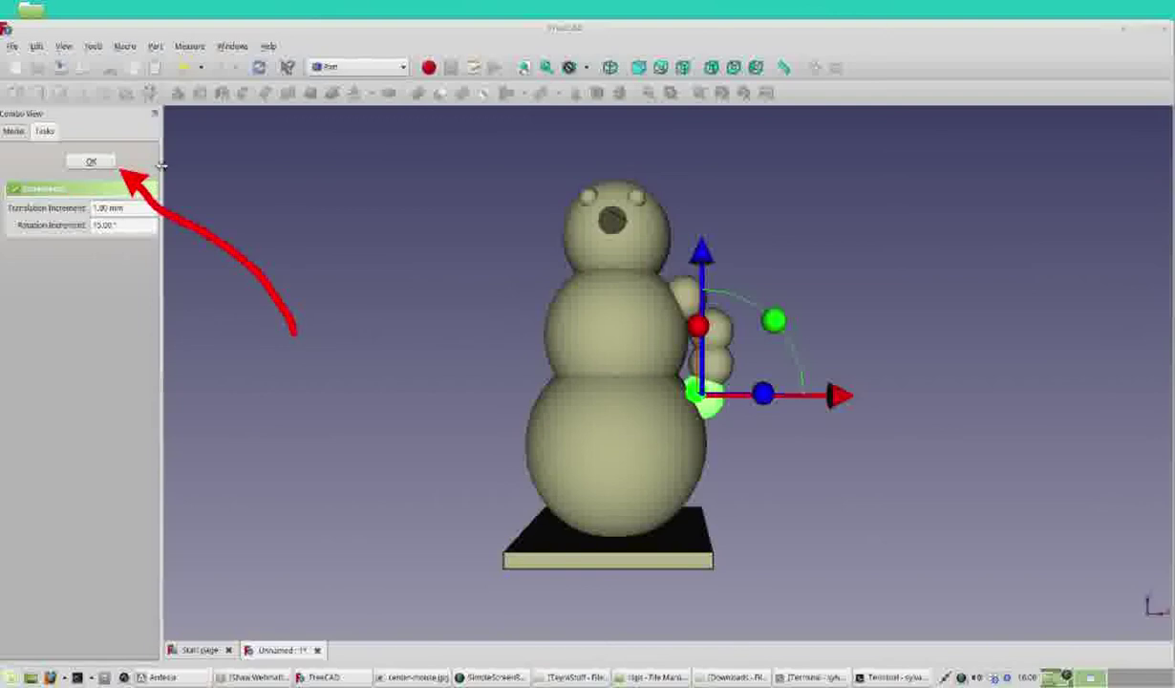
{"action": "left_click", "coordinate": [94, 162]}
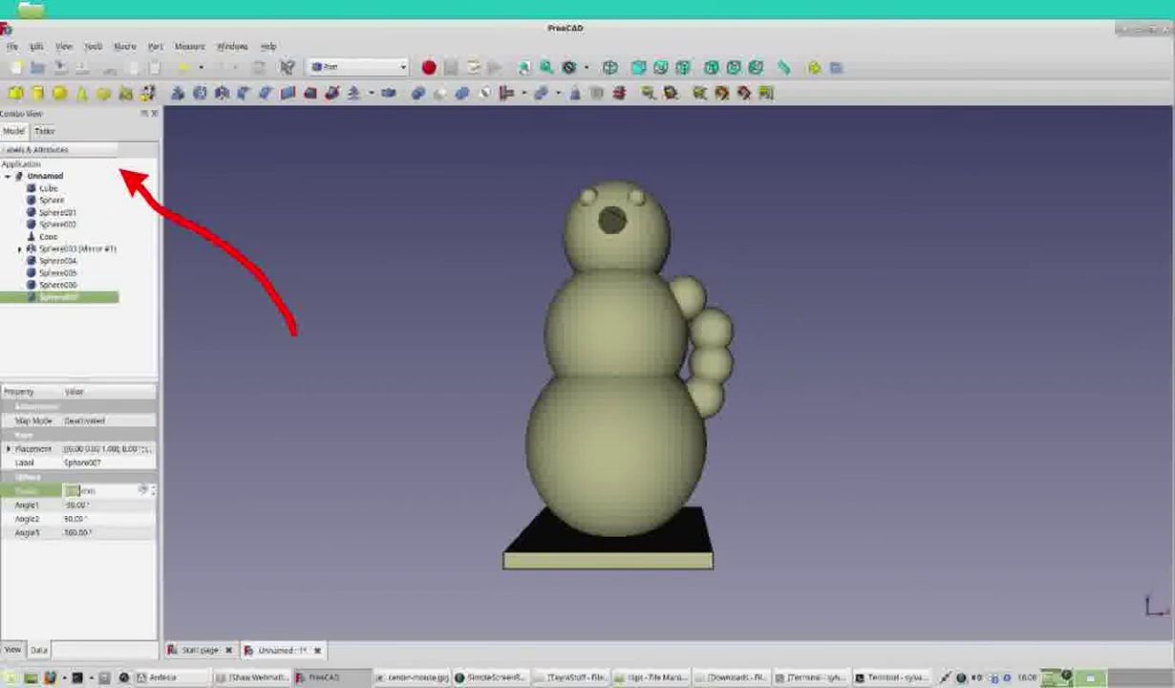
- Select Sphere004 through Sphere007 together in the model tree
{"action": "left_click_drag", "start_coordinate": [196, 302], "coordinate": [95, 272]}
{"action": "left_click_drag", "start_coordinate": [218, 351], "coordinate": [81, 286]}
{"action": "left_click_drag", "start_coordinate": [222, 411], "coordinate": [76, 298]}
{"action": "left_click_drag", "start_coordinate": [101, 382], "coordinate": [67, 308]}
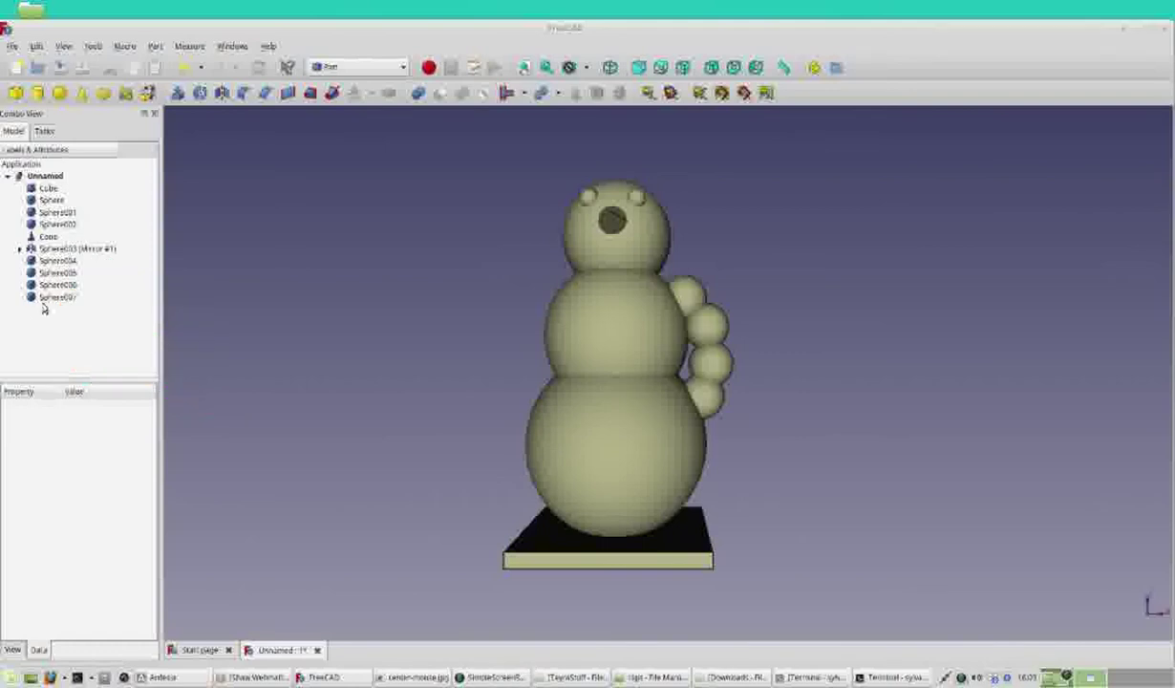
{"action": "left_click", "coordinate": [70, 260]}
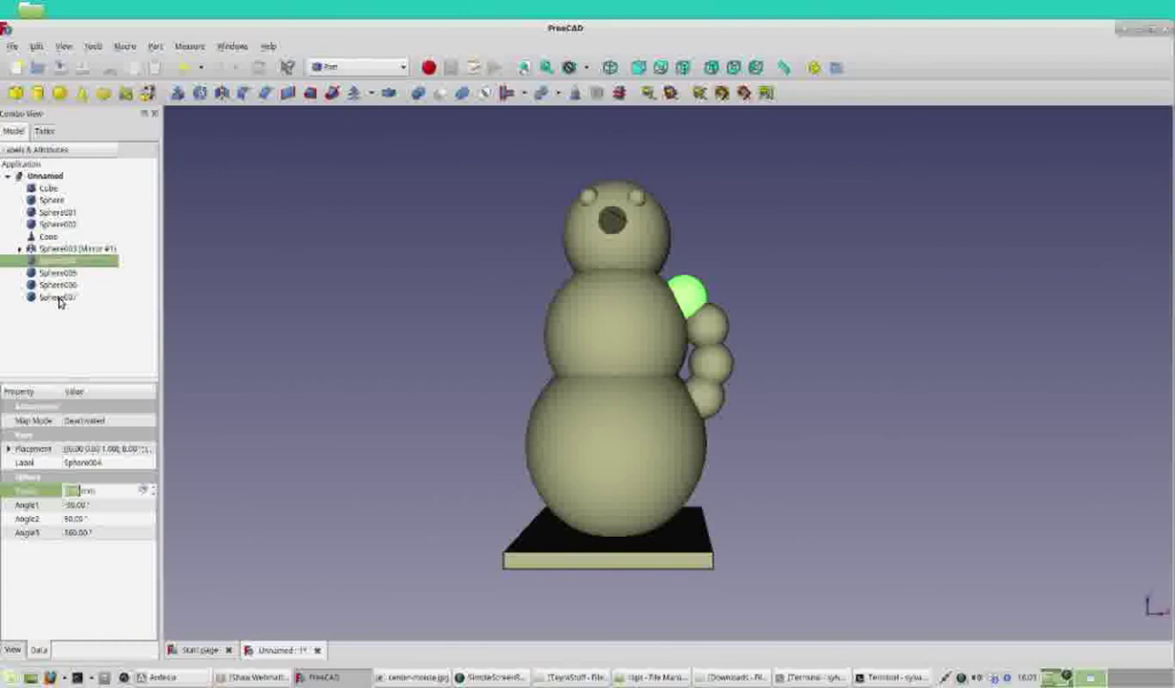
{"action": "left_click", "coordinate": [58, 298], "text": "shift"}
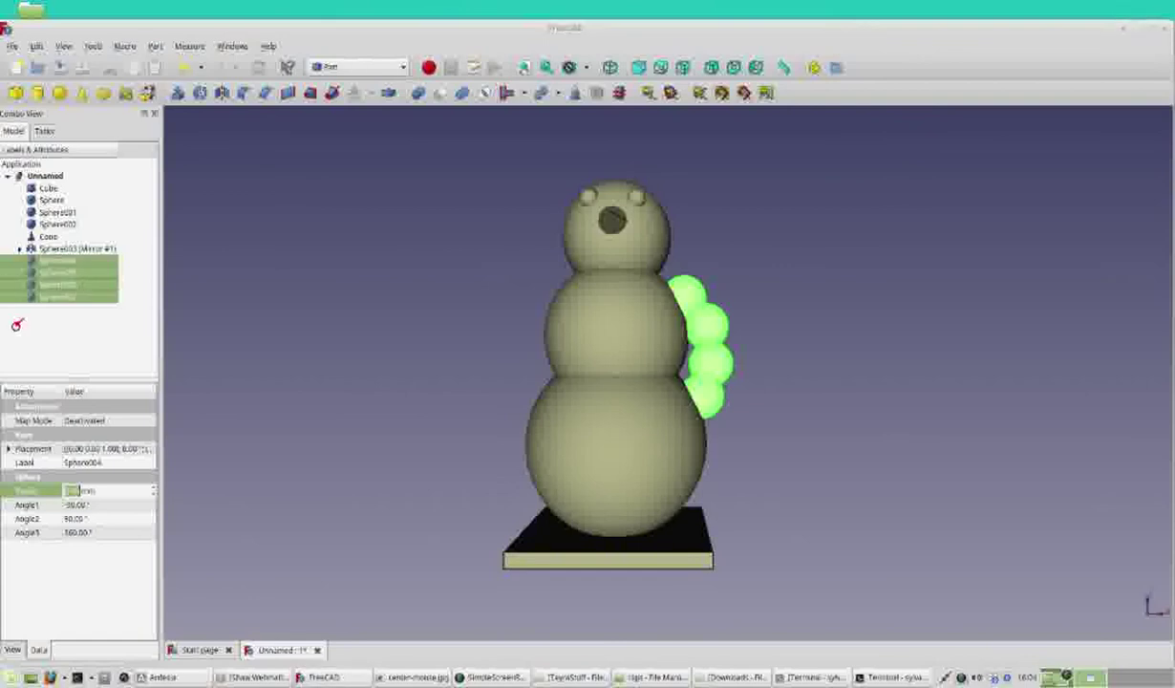
{"action": "left_click_drag", "start_coordinate": [350, 336], "coordinate": [442, 158]}
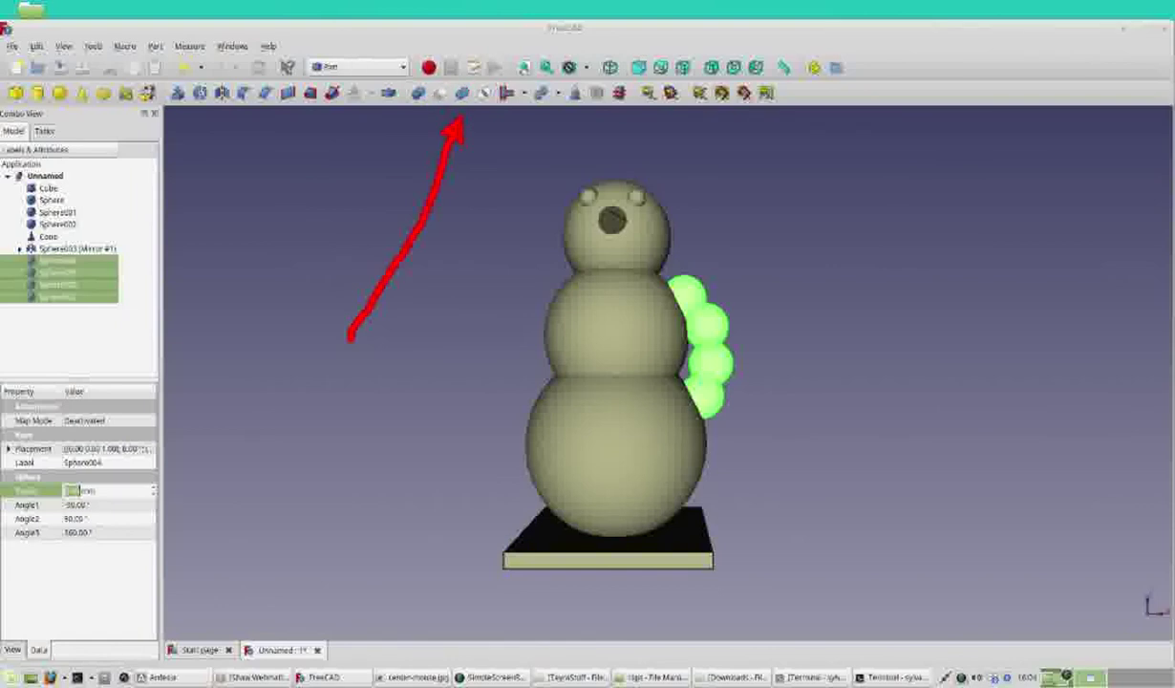
- Fuse the four arm spheres into a Fusion object and select it in the tree
{"action": "left_click", "coordinate": [461, 93]}
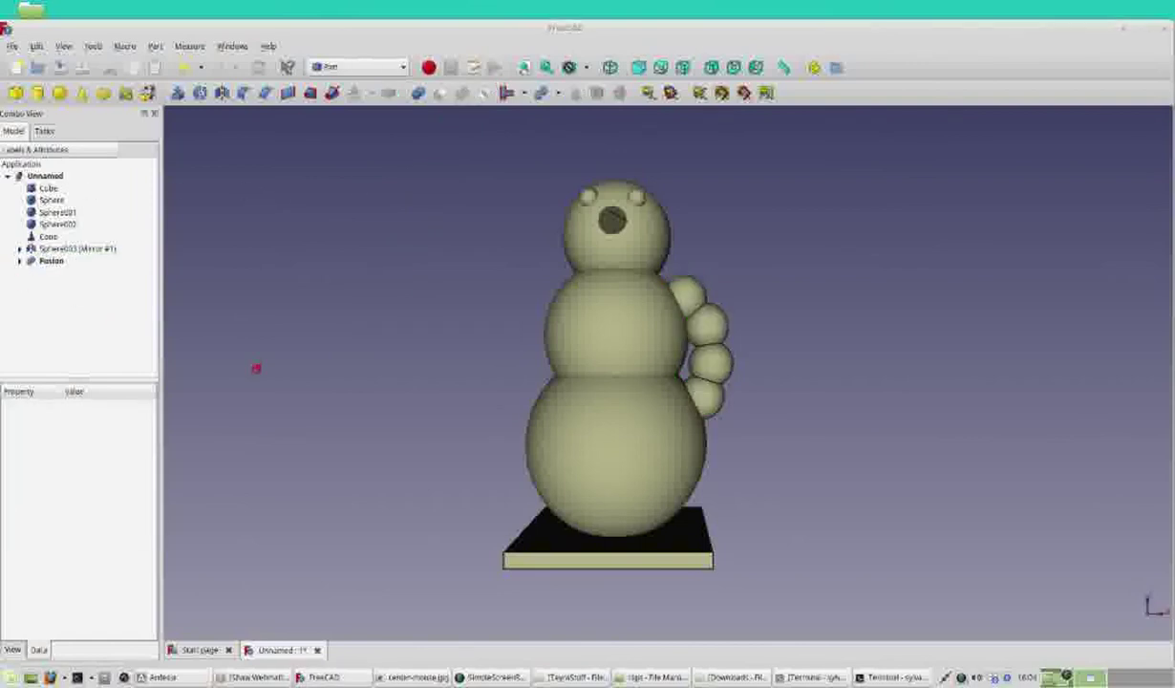
{"action": "mouse_move", "coordinate": [256, 368]}
{"action": "left_mouse_down"}
{"action": "mouse_move", "coordinate": [117, 308]}
{"action": "mouse_move", "coordinate": [77, 270]}
{"action": "mouse_move", "coordinate": [67, 289]}
{"action": "left_mouse_up"}
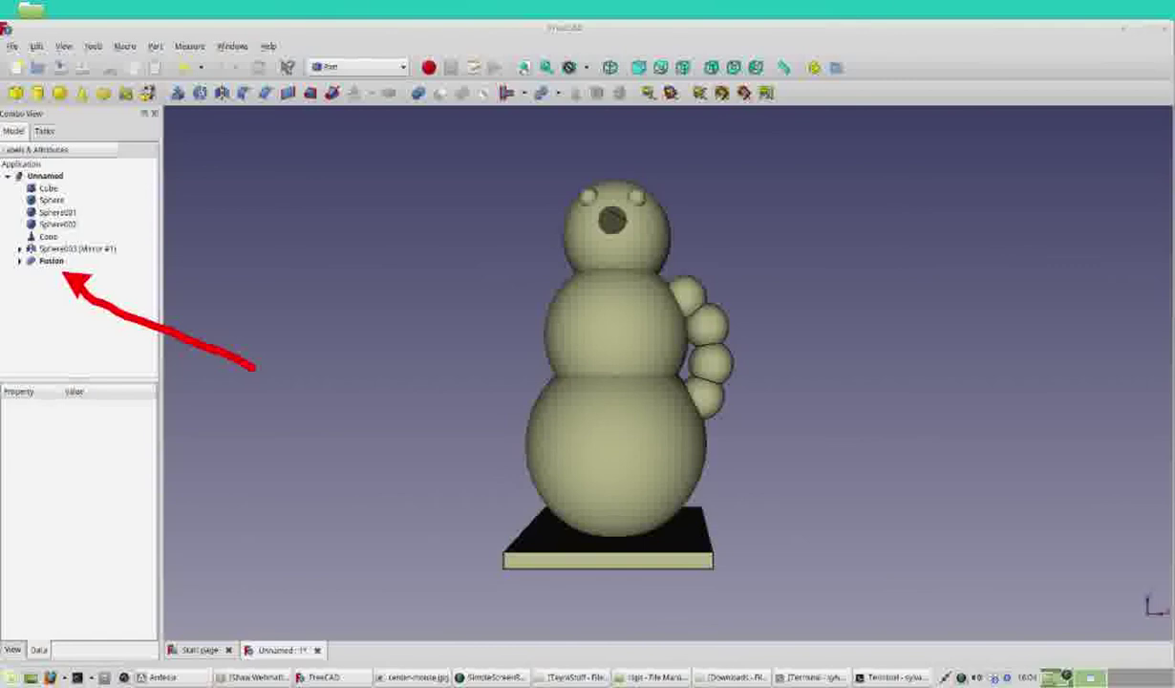
{"action": "left_click", "coordinate": [46, 262]}
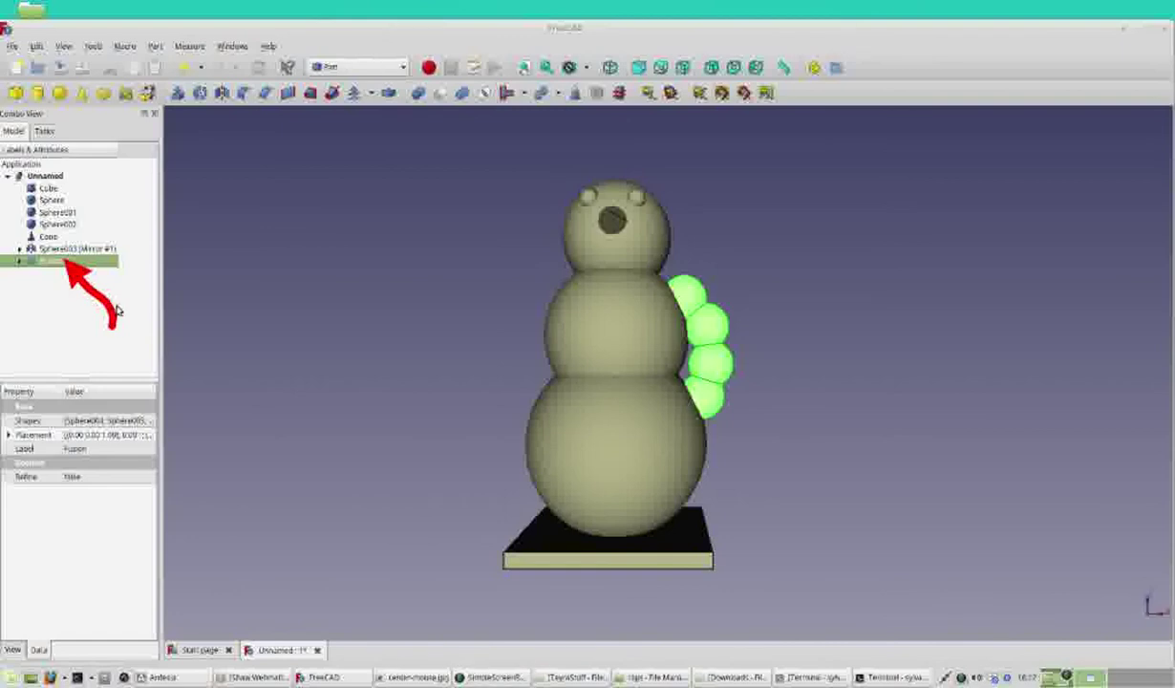
{"action": "left_click", "coordinate": [73, 306]}
{"action": "left_click", "coordinate": [72, 306]}
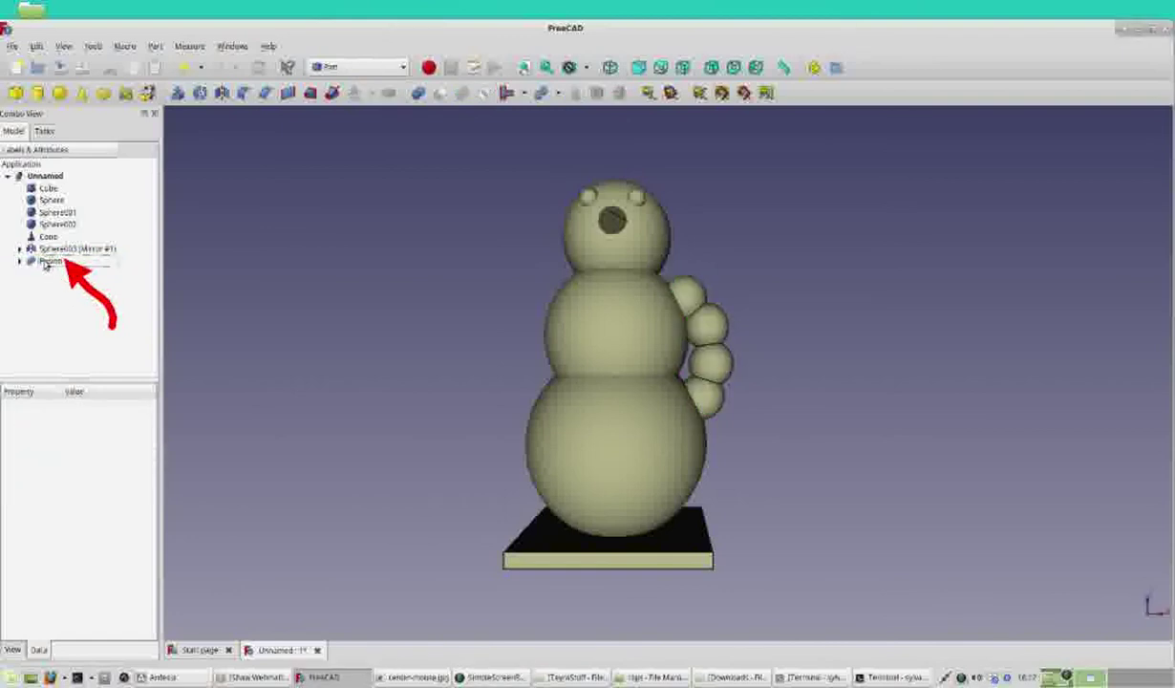
{"action": "left_click", "coordinate": [50, 259]}
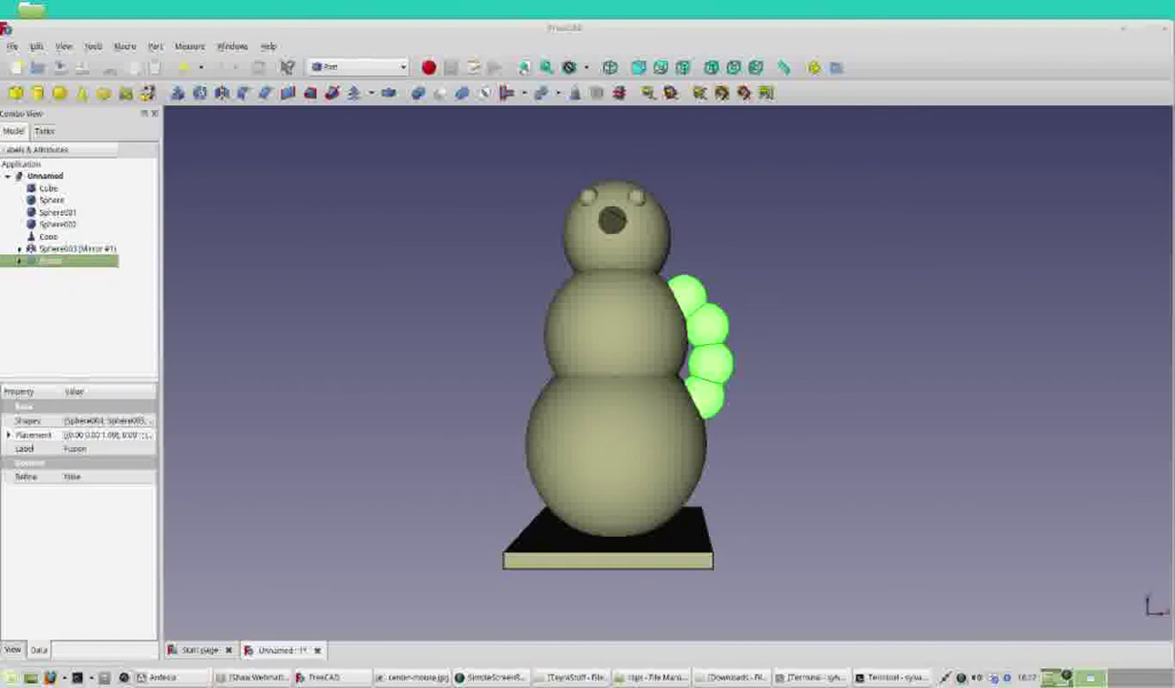
{"action": "mouse_move", "coordinate": [179, 377]}
{"action": "left_mouse_down"}
{"action": "mouse_move", "coordinate": [159, 73]}
{"action": "mouse_move", "coordinate": [151, 78]}
{"action": "left_mouse_up"}
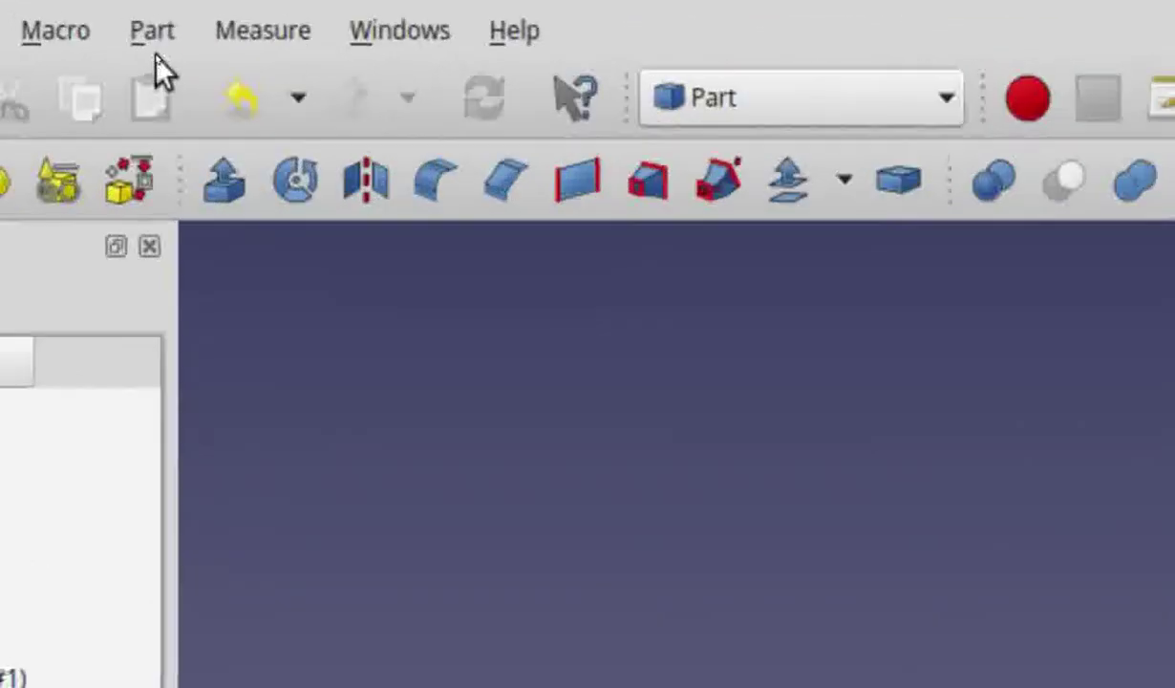
- Mirror the fused arm across the YZ plane, creating Fusion (Mirror #2)
{"action": "left_click", "coordinate": [153, 33]}
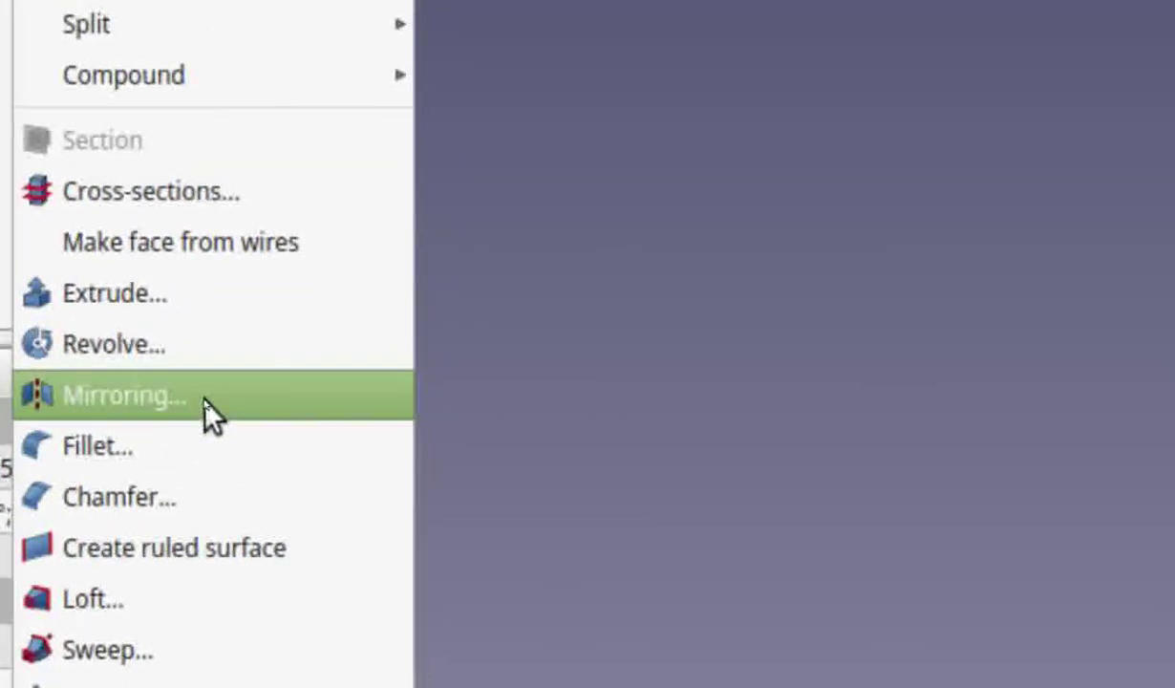
{"action": "left_click", "coordinate": [209, 413]}
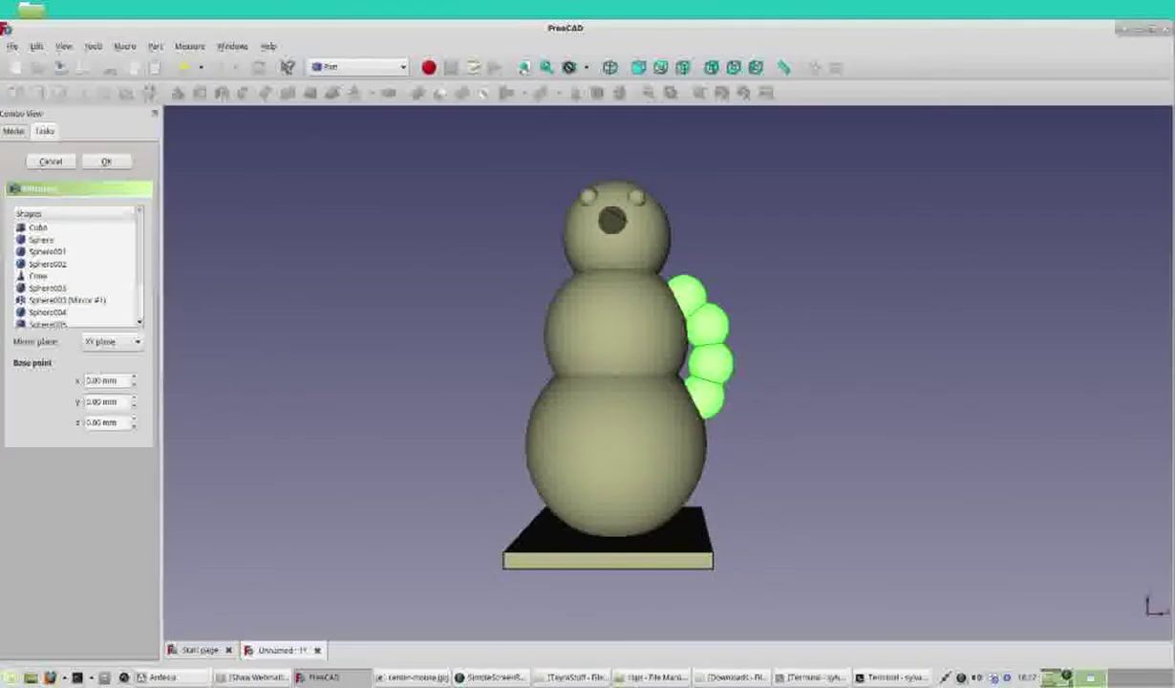
{"action": "left_click_drag", "start_coordinate": [225, 343], "coordinate": [156, 341]}
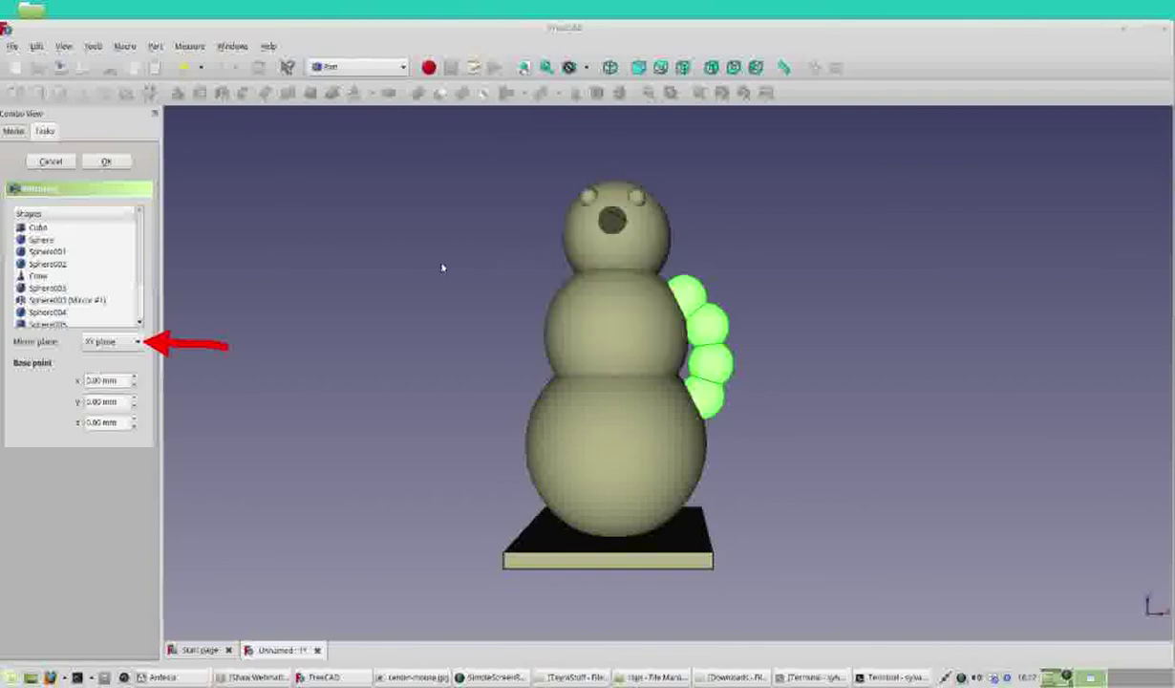
{"action": "left_click", "coordinate": [138, 345]}
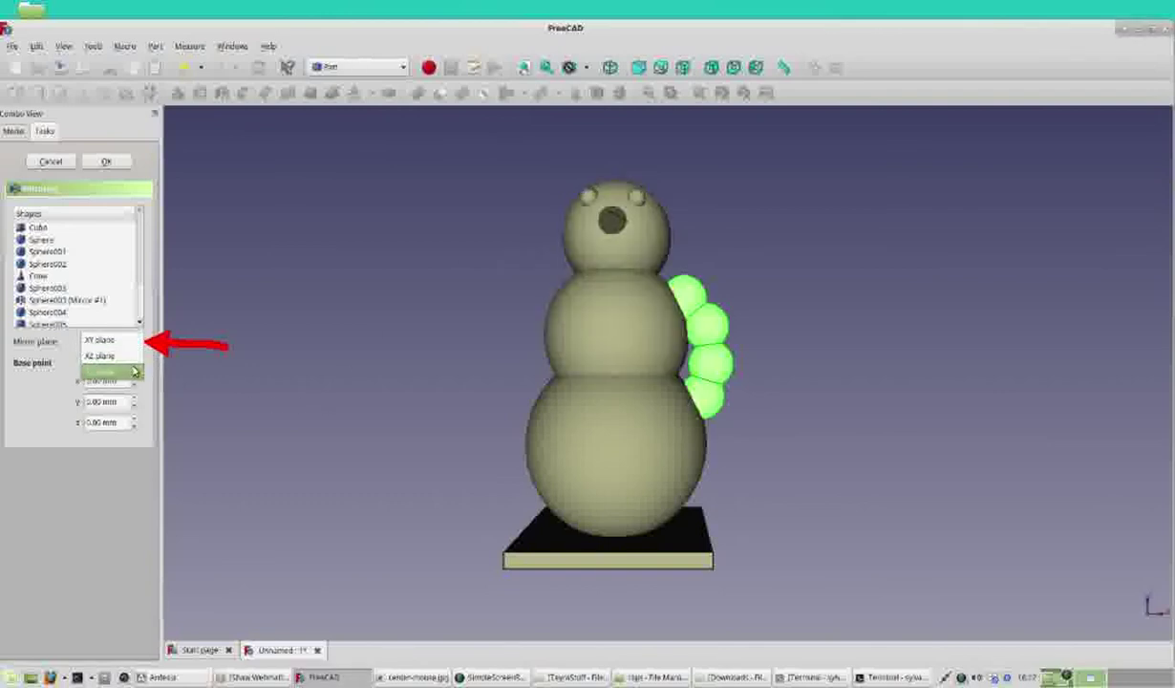
{"action": "left_click", "coordinate": [110, 371]}
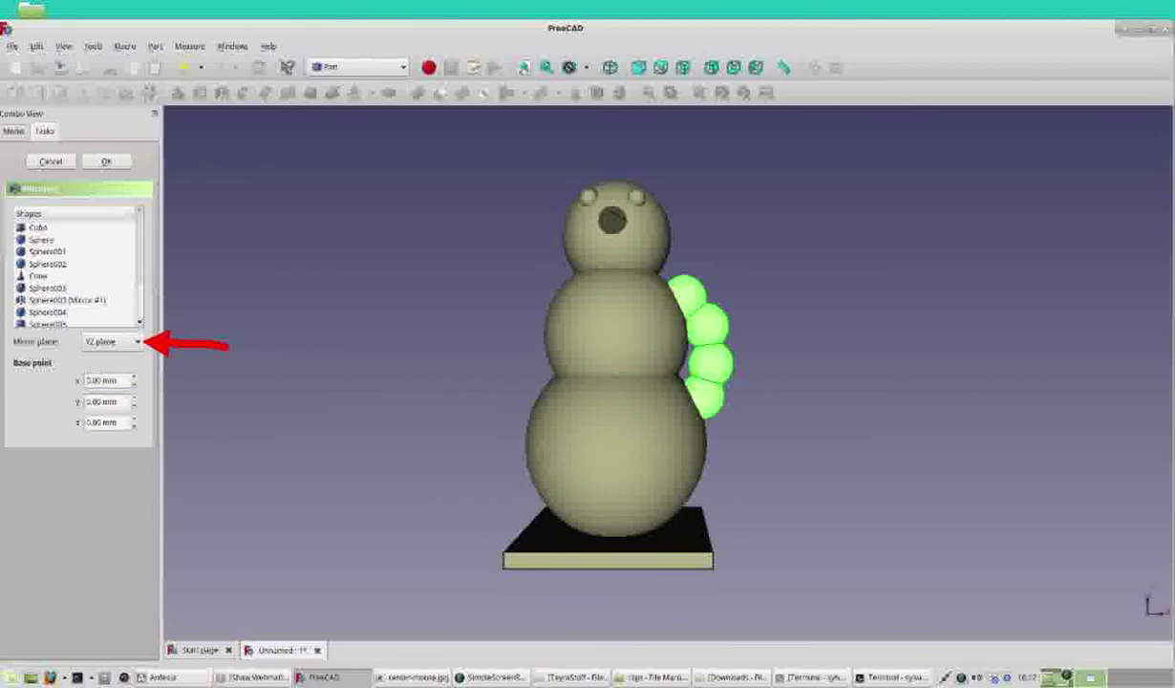
{"action": "mouse_move", "coordinate": [244, 321]}
{"action": "left_mouse_down"}
{"action": "mouse_move", "coordinate": [242, 279]}
{"action": "mouse_move", "coordinate": [141, 178]}
{"action": "left_mouse_up"}
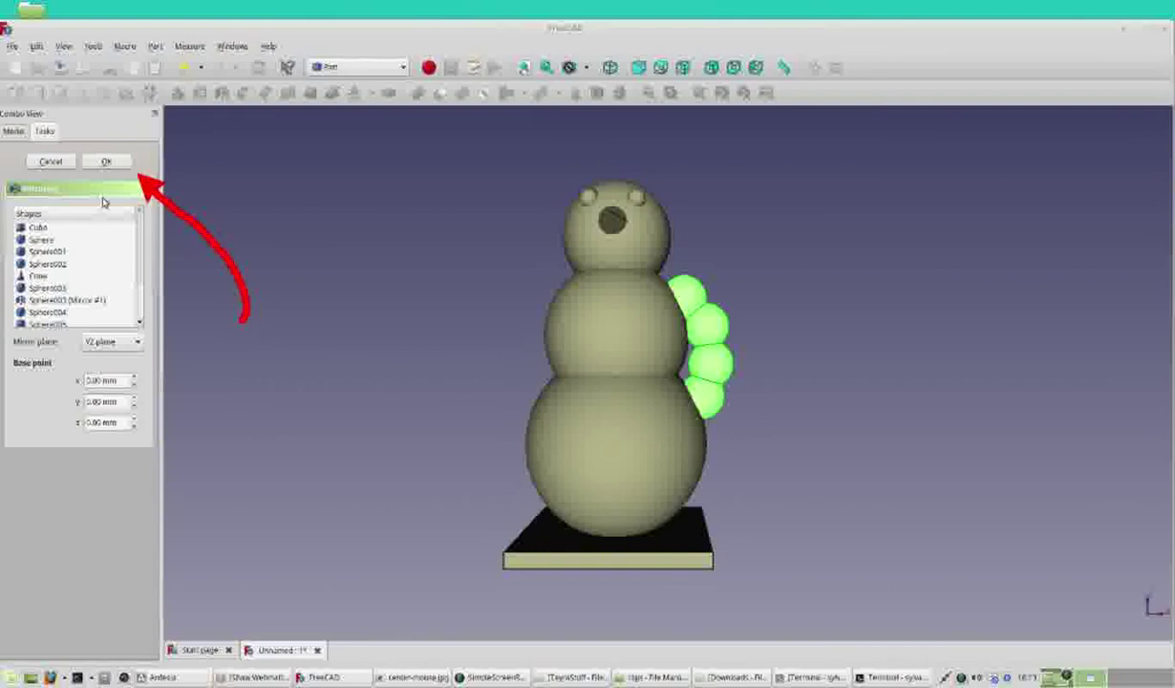
{"action": "left_click", "coordinate": [106, 163]}
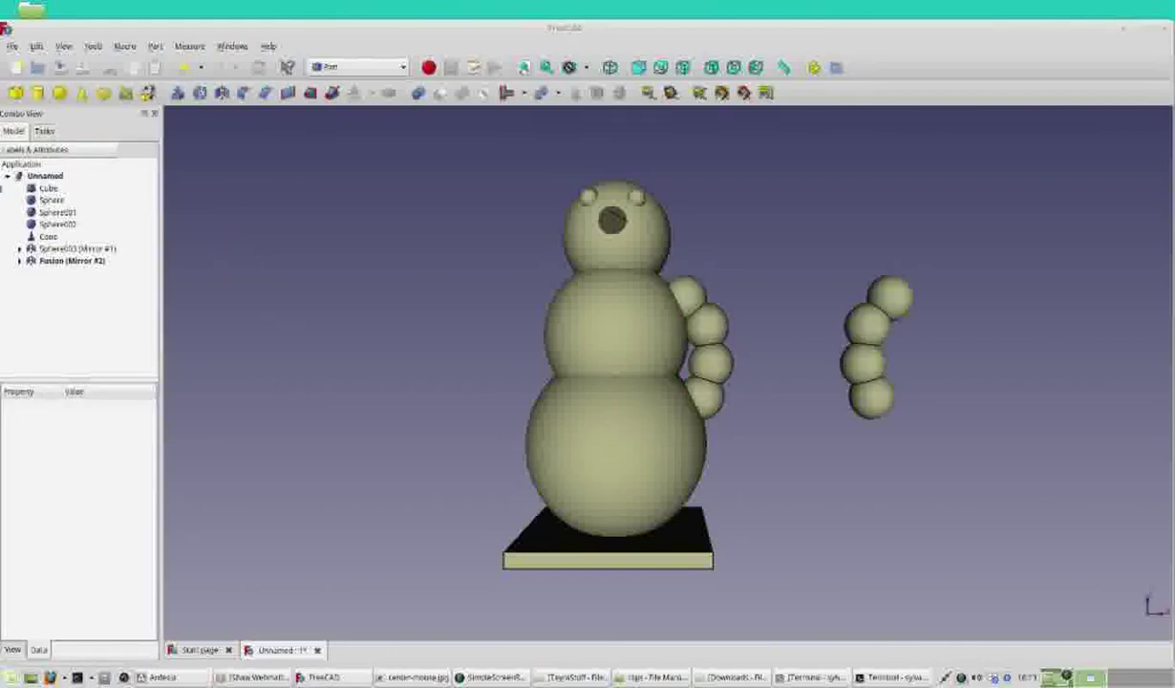
- Select Fusion (Mirror #2) and drag its mirror plane so the arm sits on the left
{"action": "mouse_move", "coordinate": [492, 159]}
{"action": "left_mouse_down"}
{"action": "mouse_move", "coordinate": [637, 145]}
{"action": "mouse_move", "coordinate": [798, 198]}
{"action": "mouse_move", "coordinate": [869, 270]}
{"action": "left_mouse_up"}
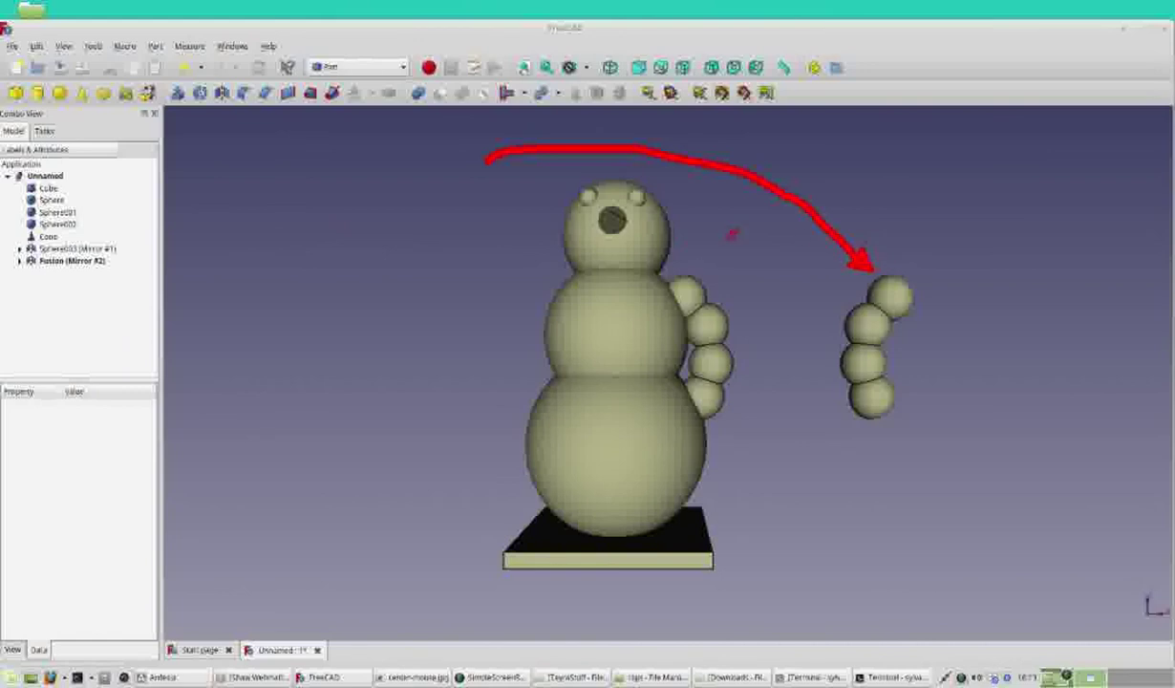
{"action": "left_click_drag", "start_coordinate": [790, 602], "coordinate": [777, 420]}
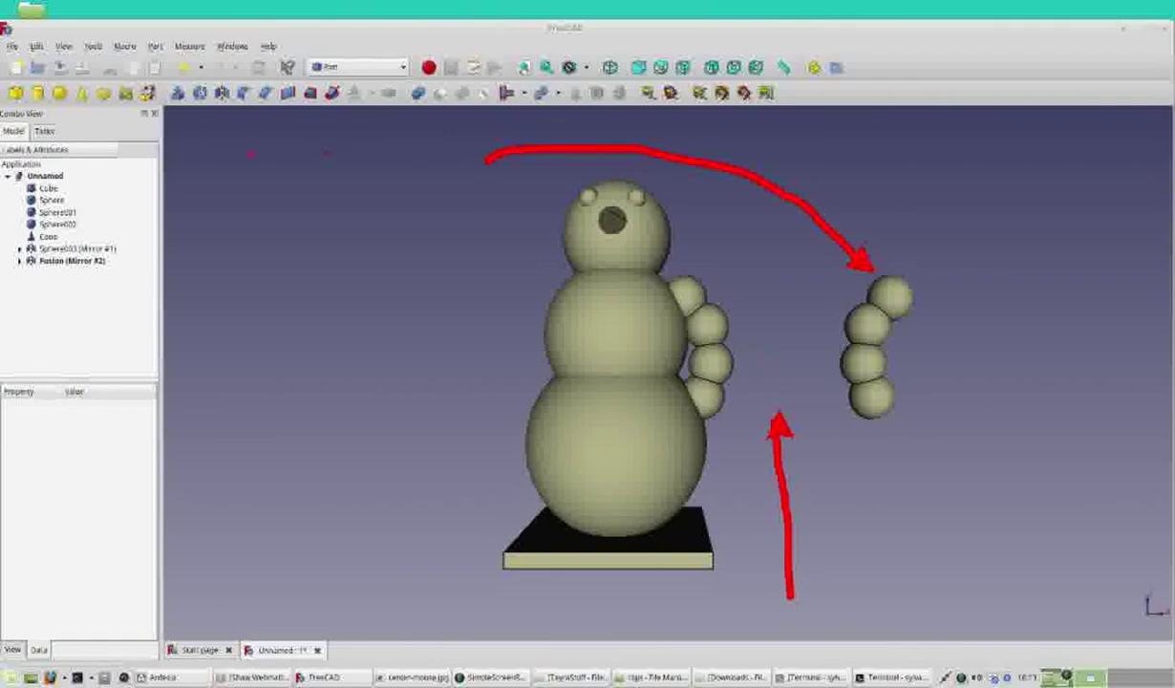
{"action": "mouse_move", "coordinate": [320, 319]}
{"action": "left_mouse_down"}
{"action": "mouse_move", "coordinate": [183, 280]}
{"action": "mouse_move", "coordinate": [114, 276]}
{"action": "left_mouse_up"}
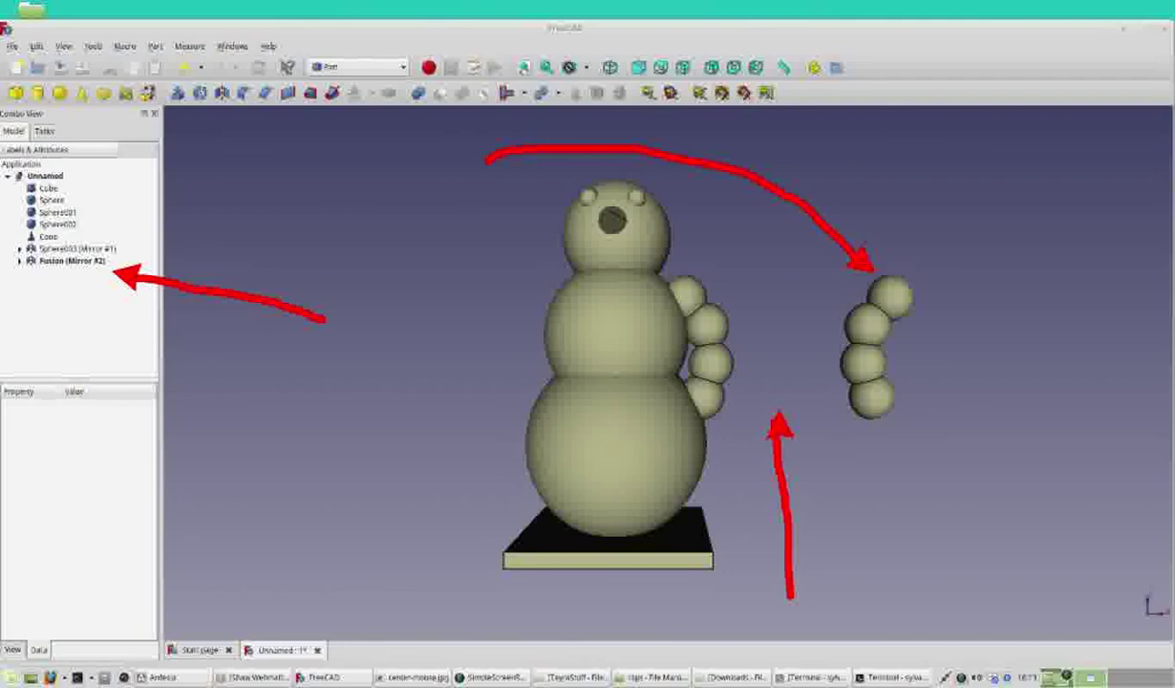
{"action": "left_click", "coordinate": [69, 264]}
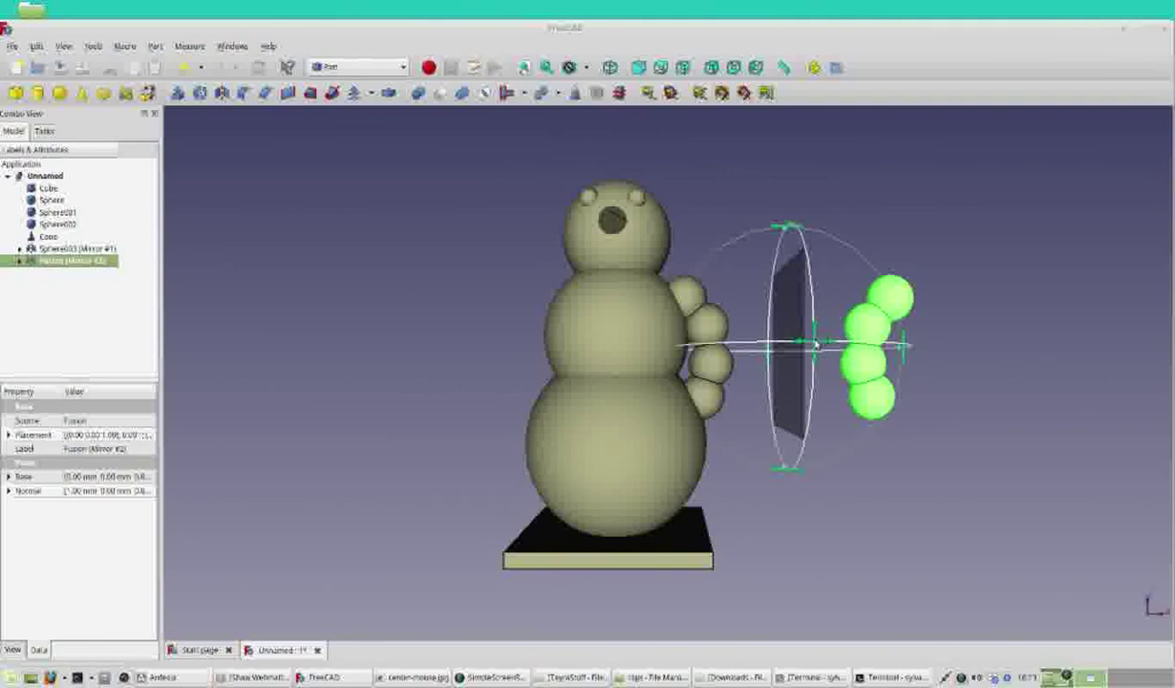
{"action": "left_click_drag", "start_coordinate": [816, 345], "coordinate": [610, 341]}
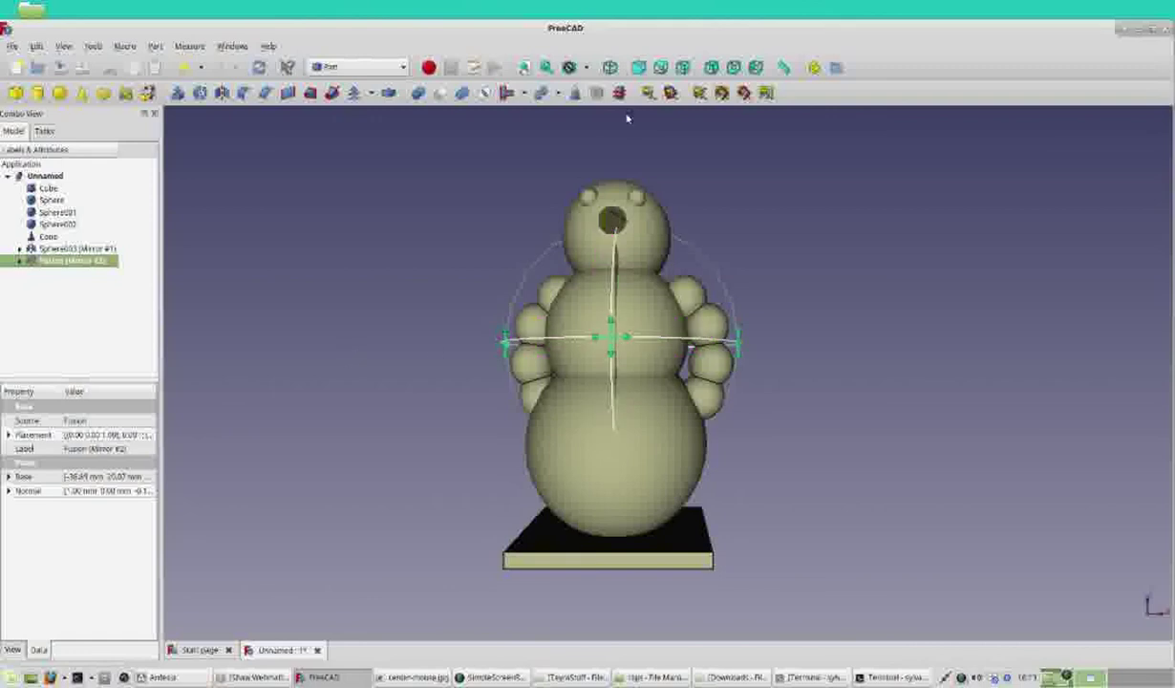
- Check the arm from top, side and rear views, align it, and finish editing
{"action": "left_click", "coordinate": [660, 68]}
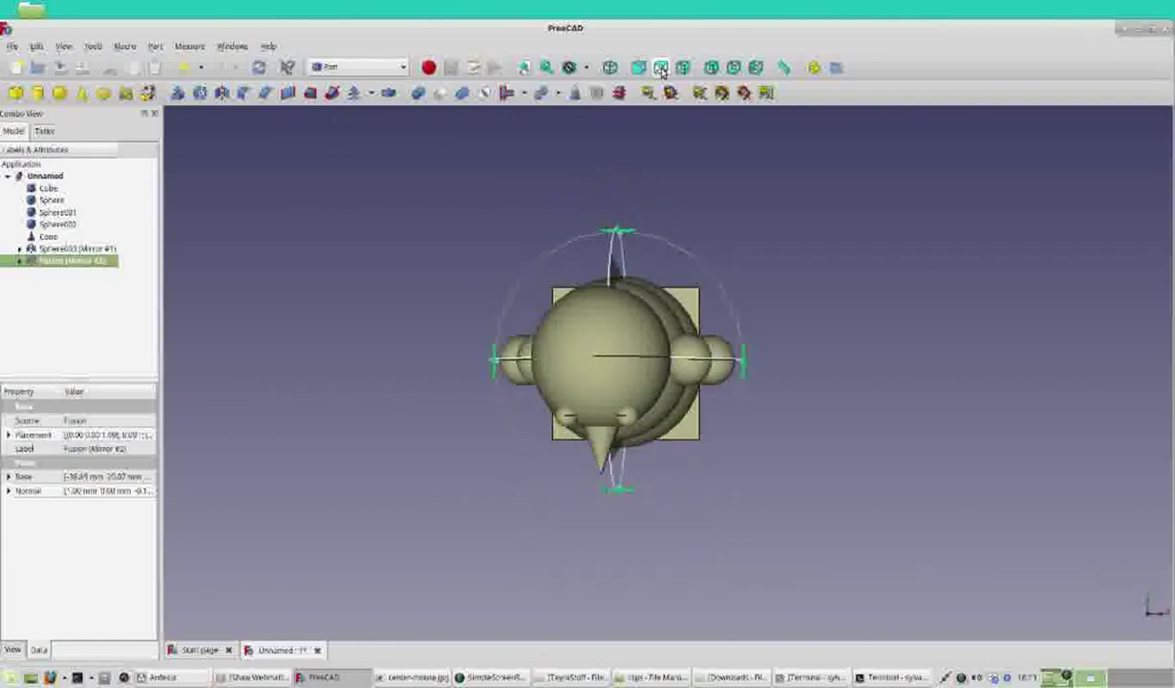
{"action": "left_click", "coordinate": [682, 68]}
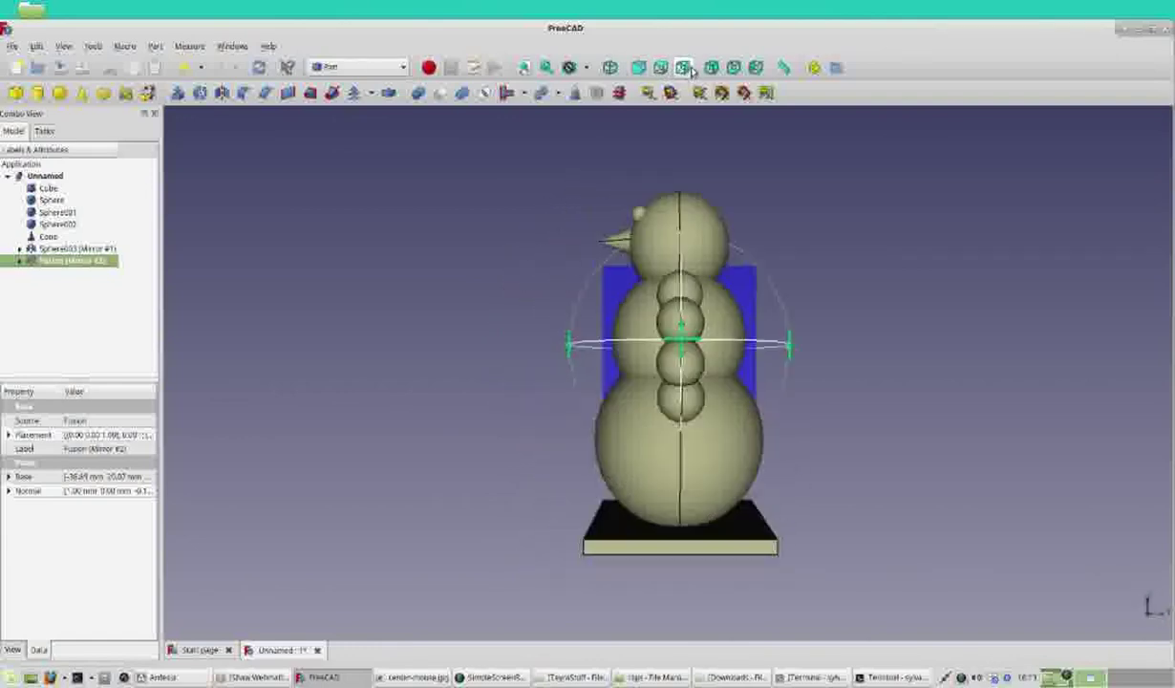
{"action": "left_click", "coordinate": [709, 69]}
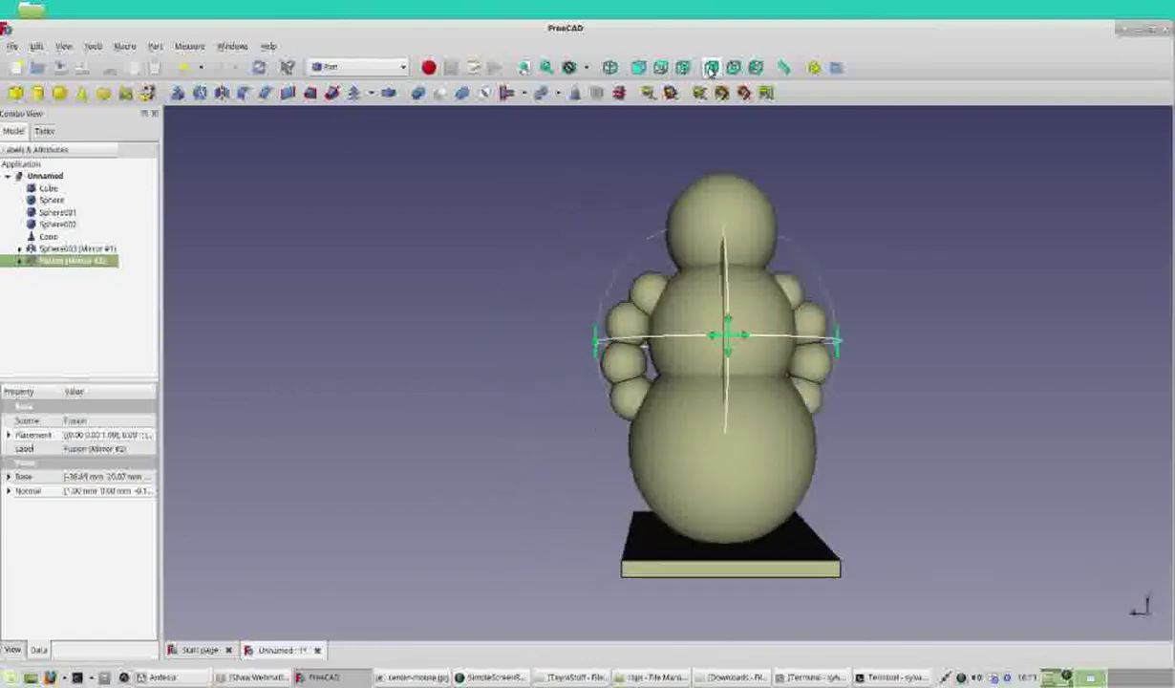
{"action": "left_click_drag", "start_coordinate": [729, 339], "coordinate": [734, 335]}
{"action": "left_click", "coordinate": [638, 69]}
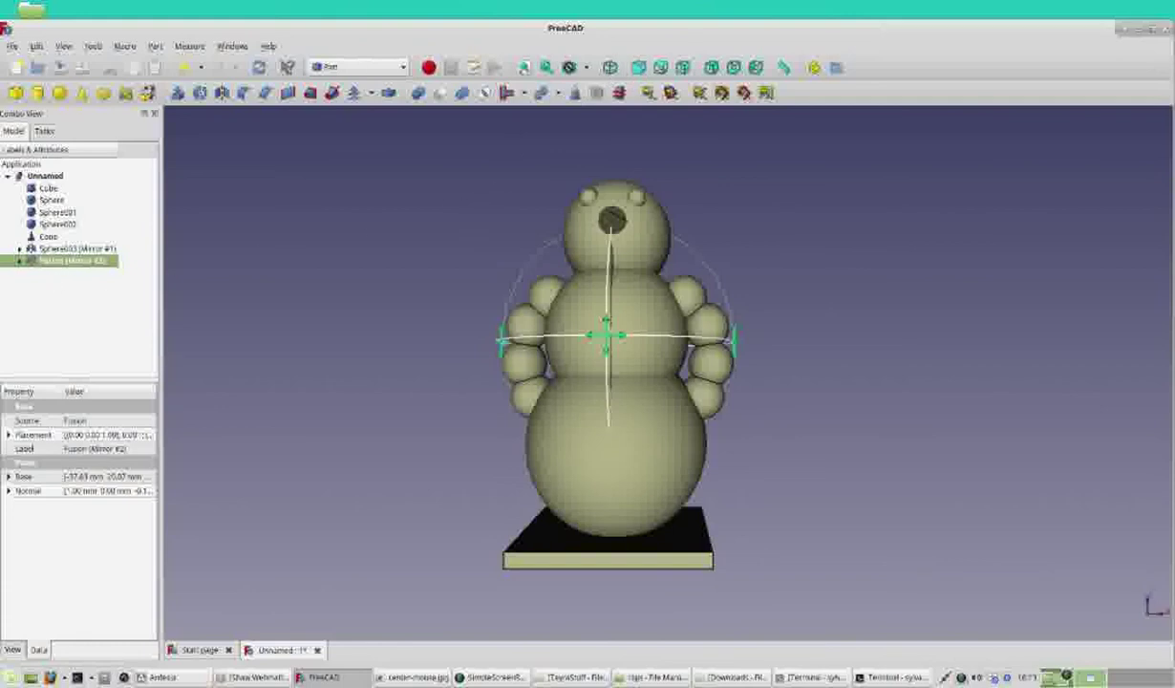
{"action": "mouse_move", "coordinate": [245, 370]}
{"action": "left_mouse_down"}
{"action": "mouse_move", "coordinate": [203, 320]}
{"action": "mouse_move", "coordinate": [130, 285]}
{"action": "left_mouse_up"}
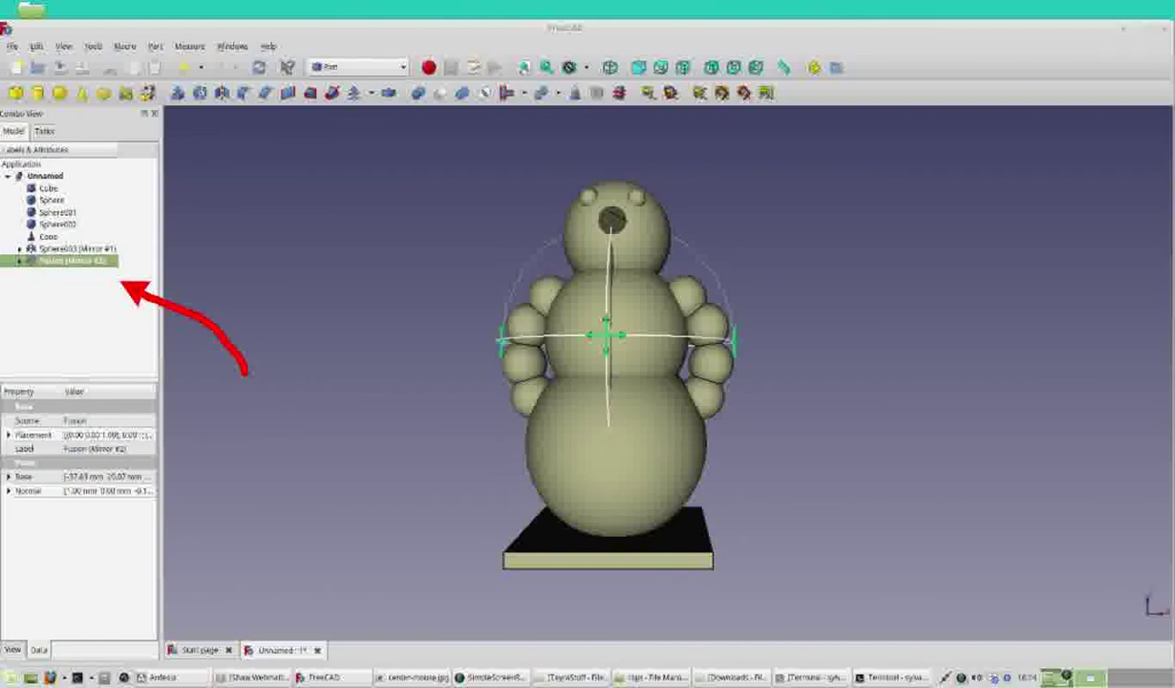
{"action": "right_click", "coordinate": [71, 269]}
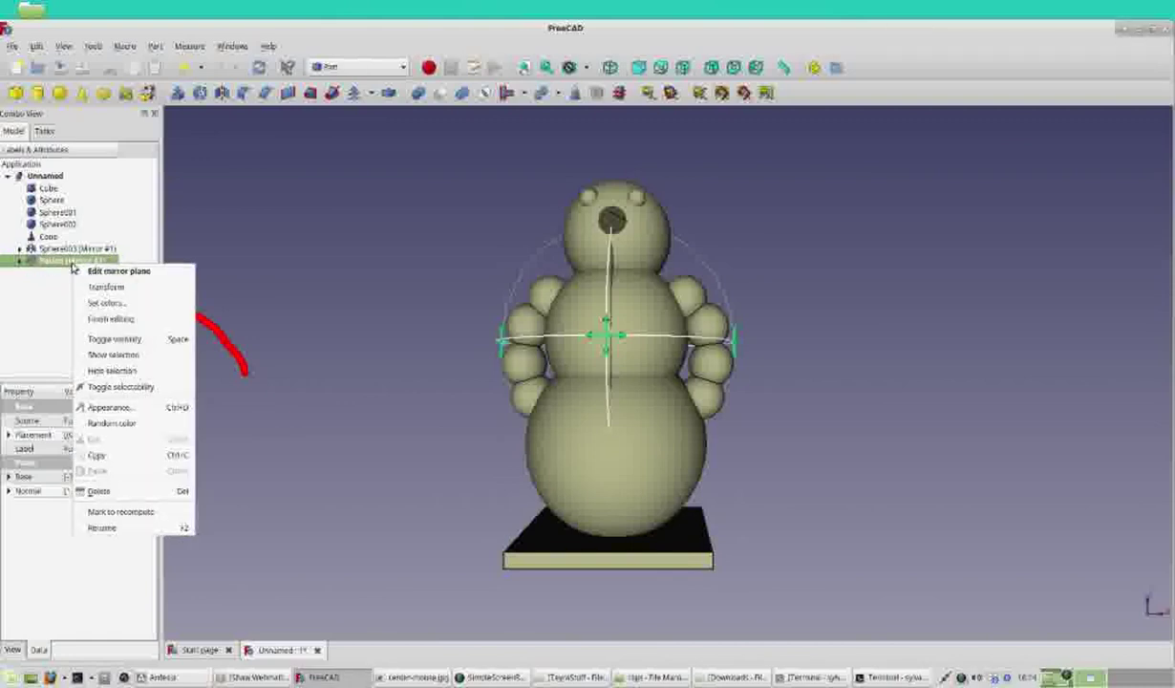
{"action": "left_click", "coordinate": [103, 321]}
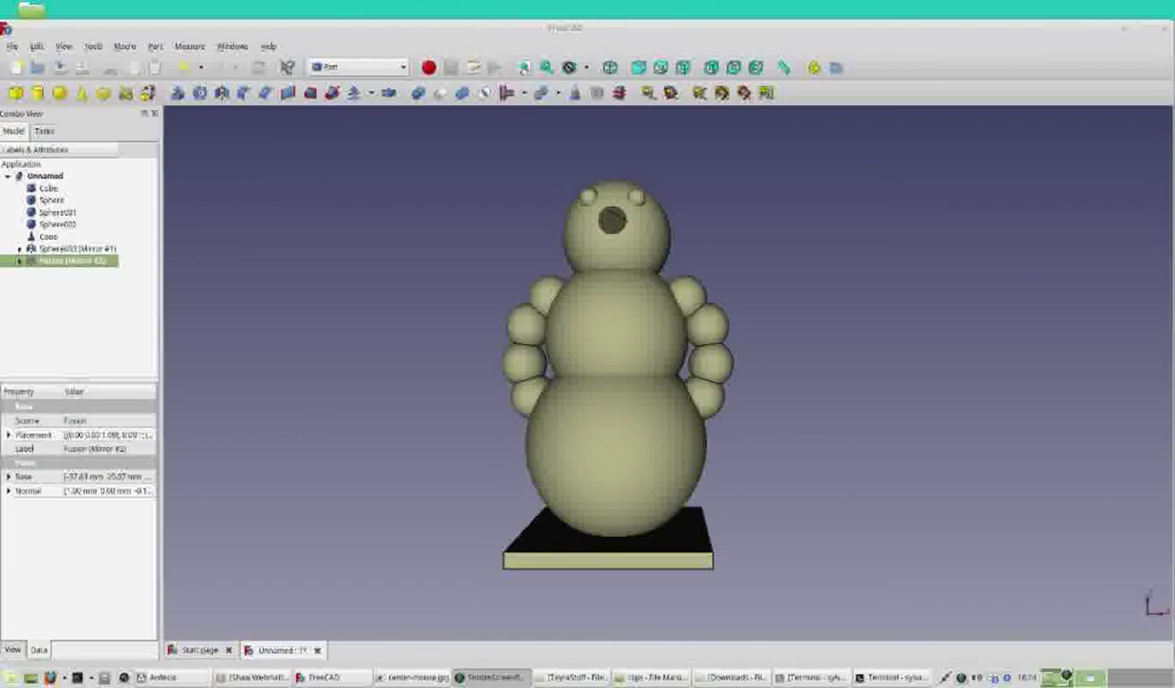
- Add a default Part Cylinder beside the snowman and select it in the Model tree
{"action": "mouse_move", "coordinate": [266, 363]}
{"action": "left_mouse_down"}
{"action": "mouse_move", "coordinate": [232, 301]}
{"action": "mouse_move", "coordinate": [120, 165]}
{"action": "mouse_move", "coordinate": [41, 100]}
{"action": "left_mouse_up"}
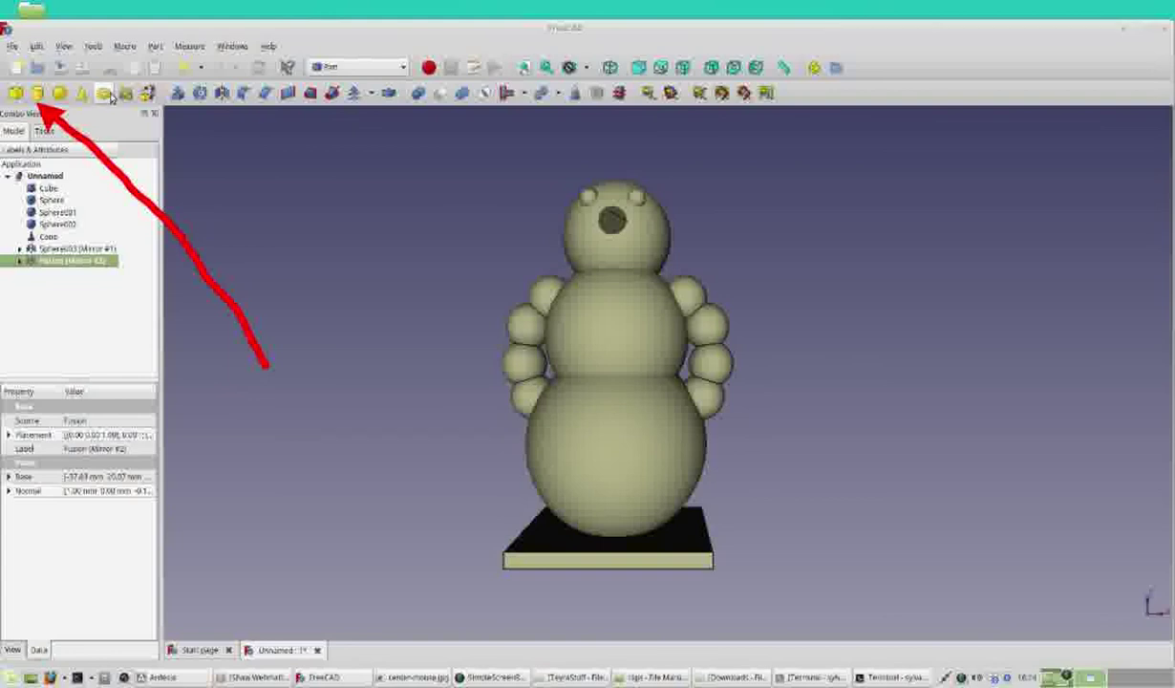
{"action": "left_click", "coordinate": [37, 93]}
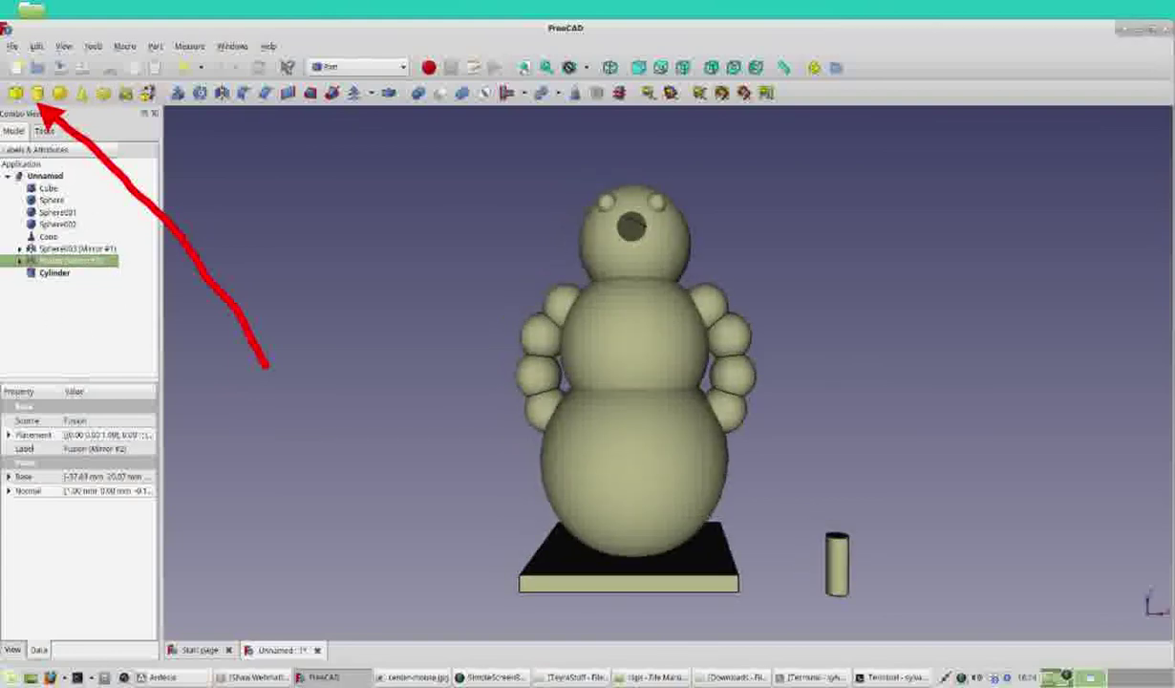
{"action": "left_click_drag", "start_coordinate": [124, 341], "coordinate": [58, 294]}
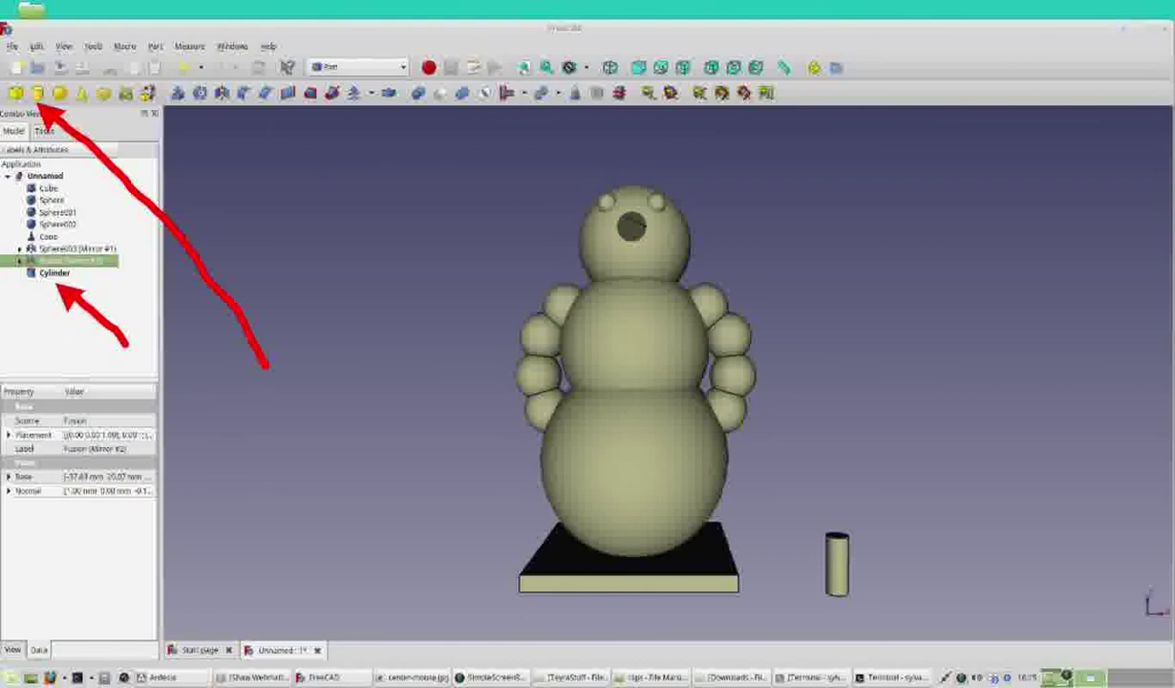
{"action": "left_click", "coordinate": [55, 273]}
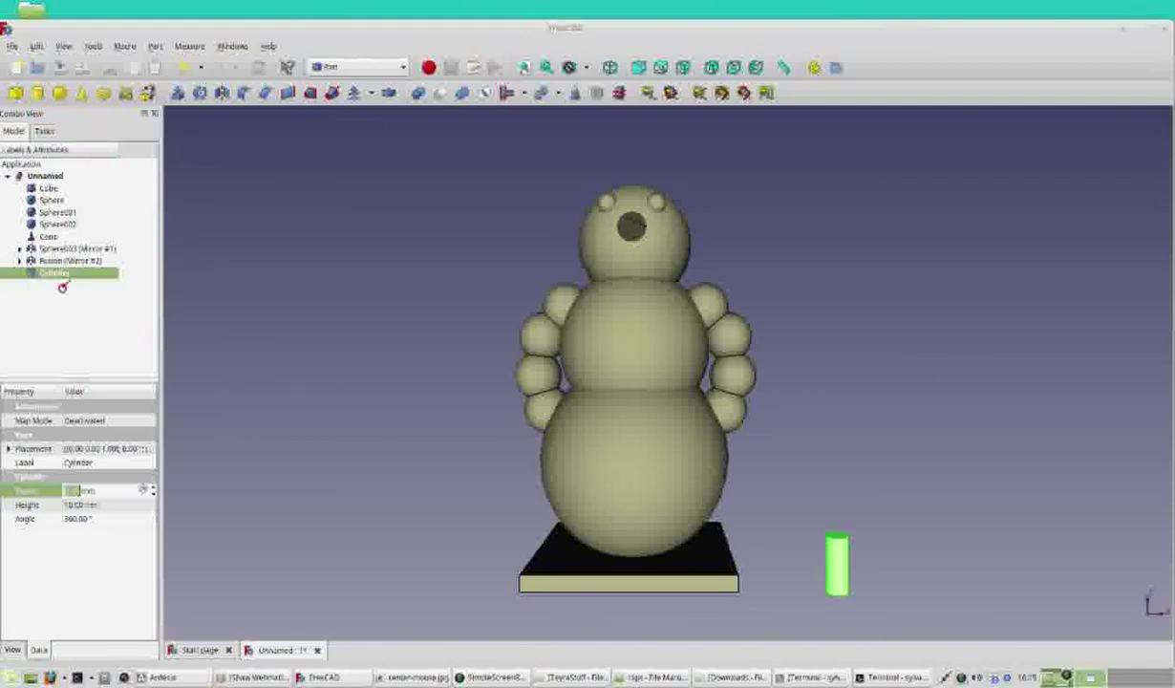
- Set the Cylinder's Radius to 12 mm and Height to 2 mm, making a flat disc
{"action": "left_click_drag", "start_coordinate": [75, 298], "coordinate": [68, 472]}
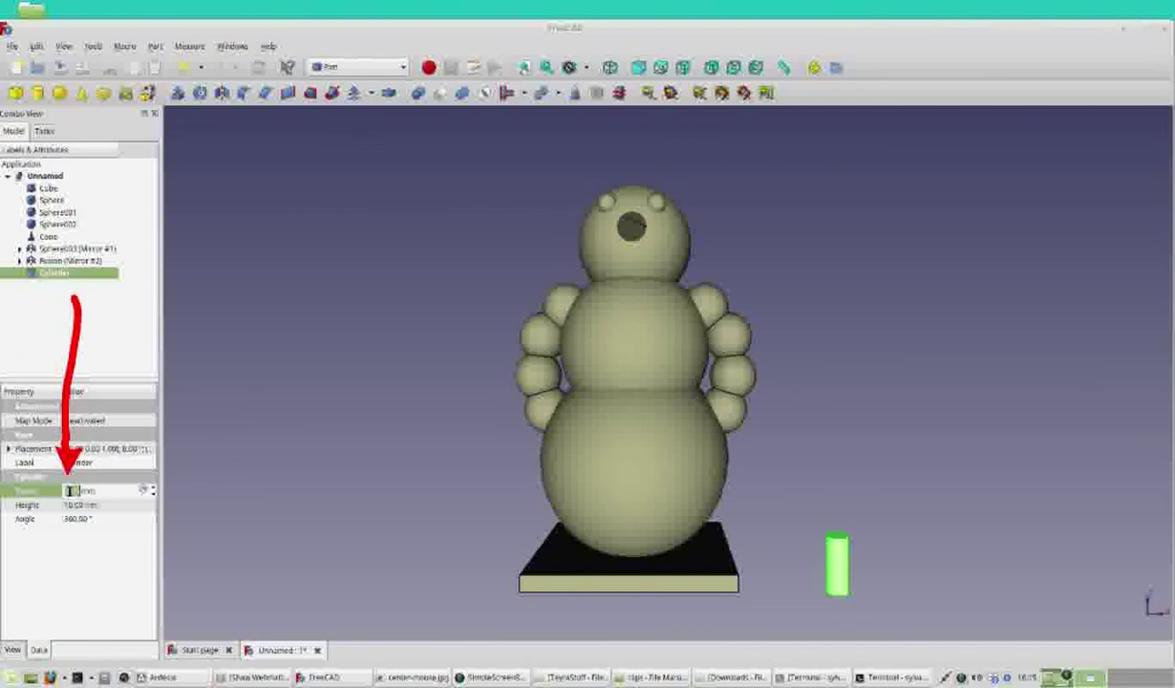
{"action": "type", "text": "2."}
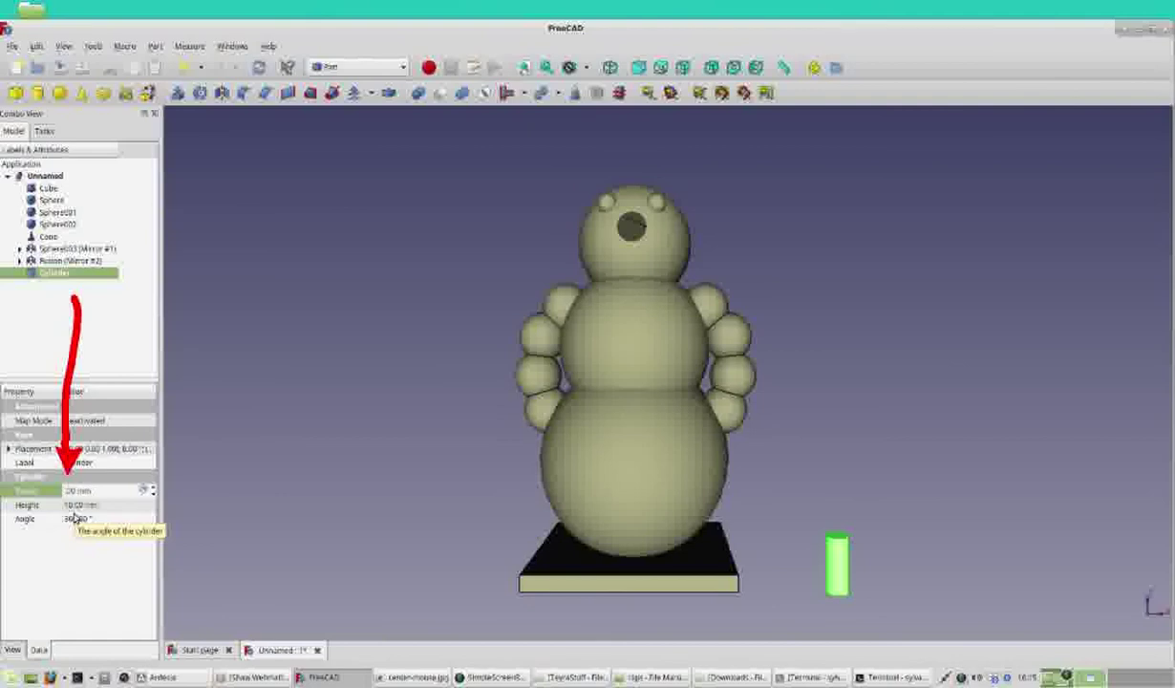
{"action": "type", "text": "00"}
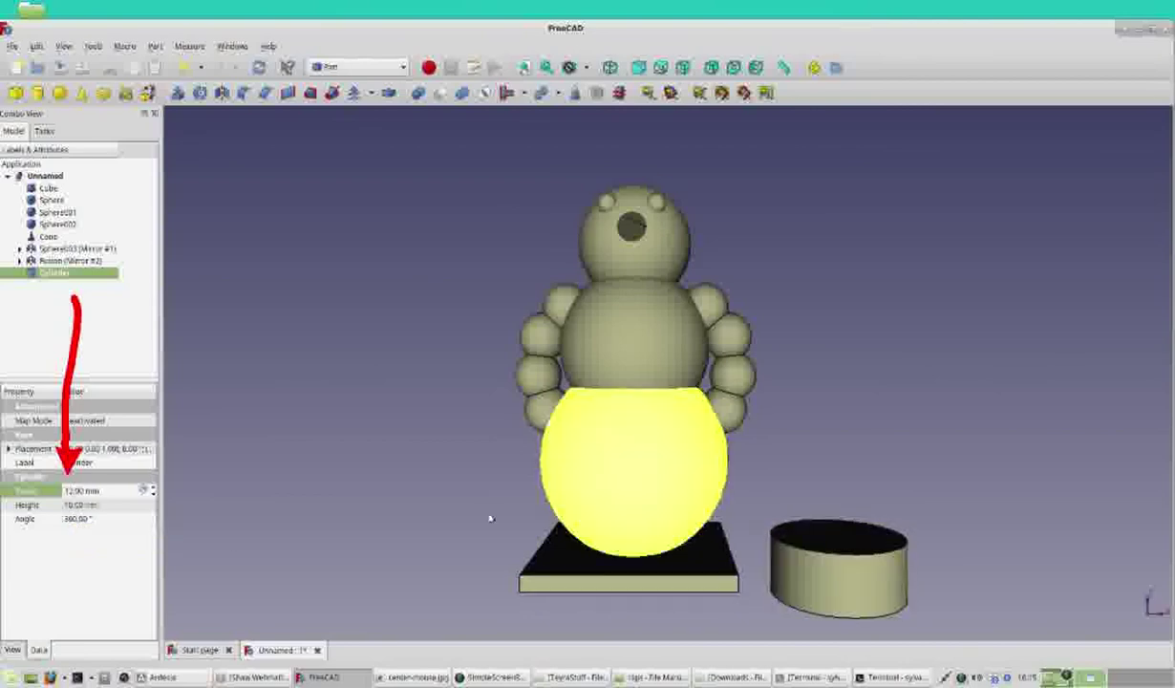
{"action": "left_click", "coordinate": [72, 504]}
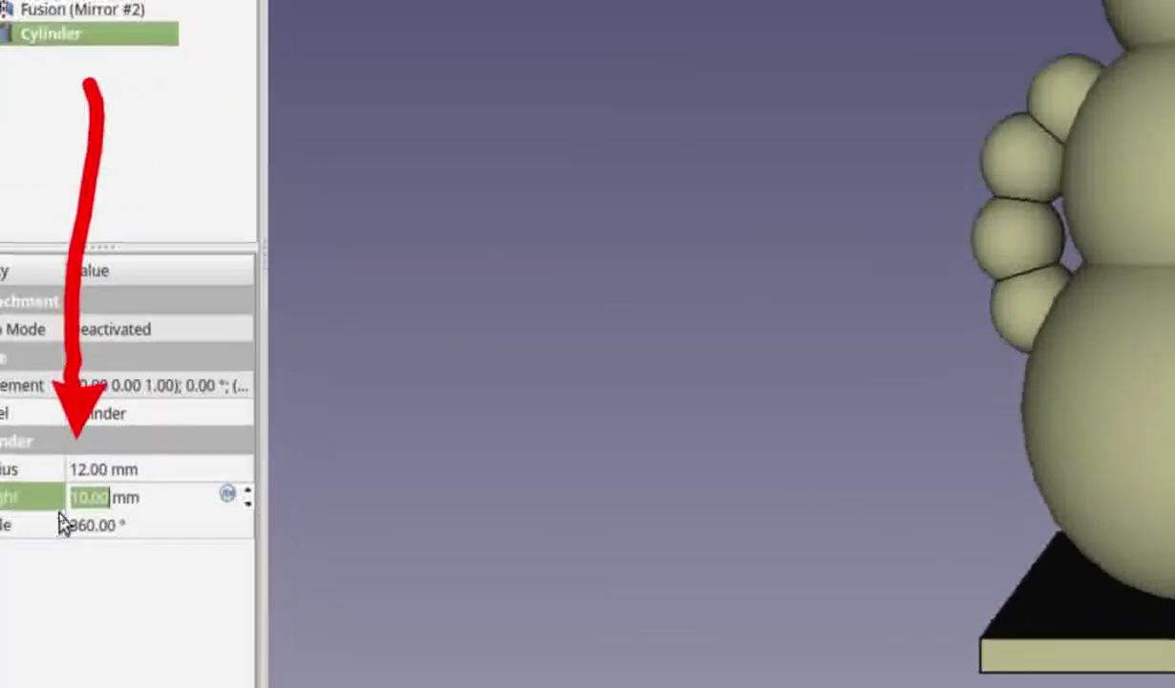
{"action": "type", "text": "2"}
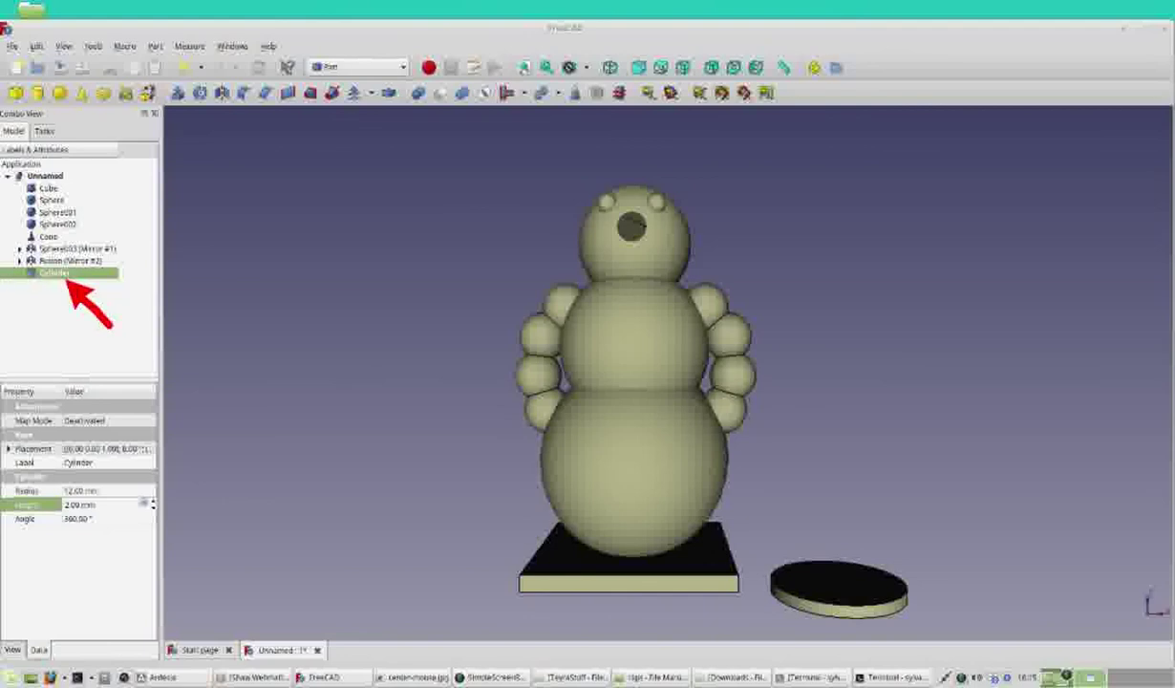
- Transform the Cylinder, dragging the disc up and left onto the snowman's head
{"action": "right_click", "coordinate": [44, 274]}
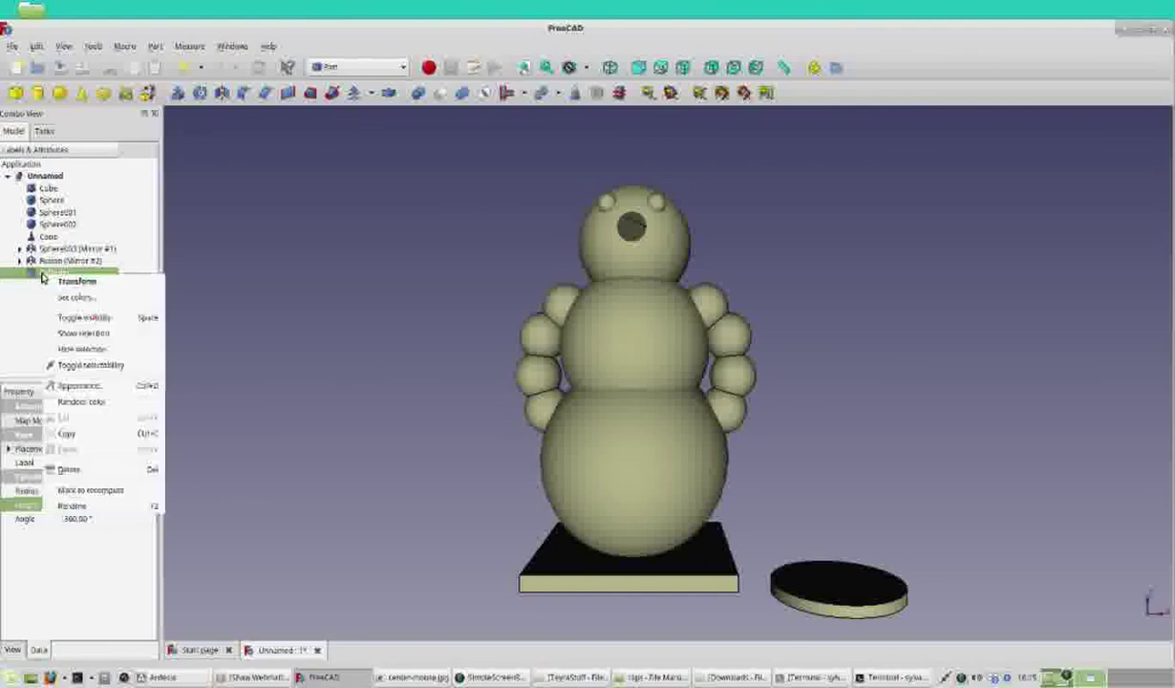
{"action": "left_click", "coordinate": [75, 281]}
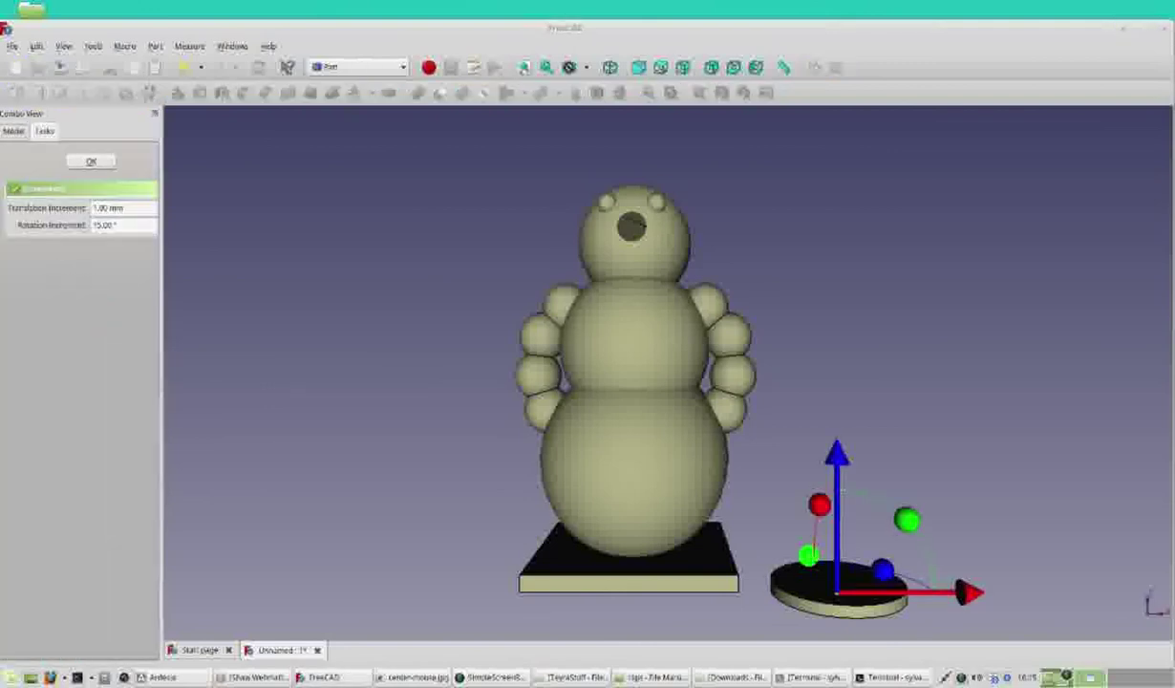
{"action": "left_click_drag", "start_coordinate": [836, 457], "coordinate": [839, 47]}
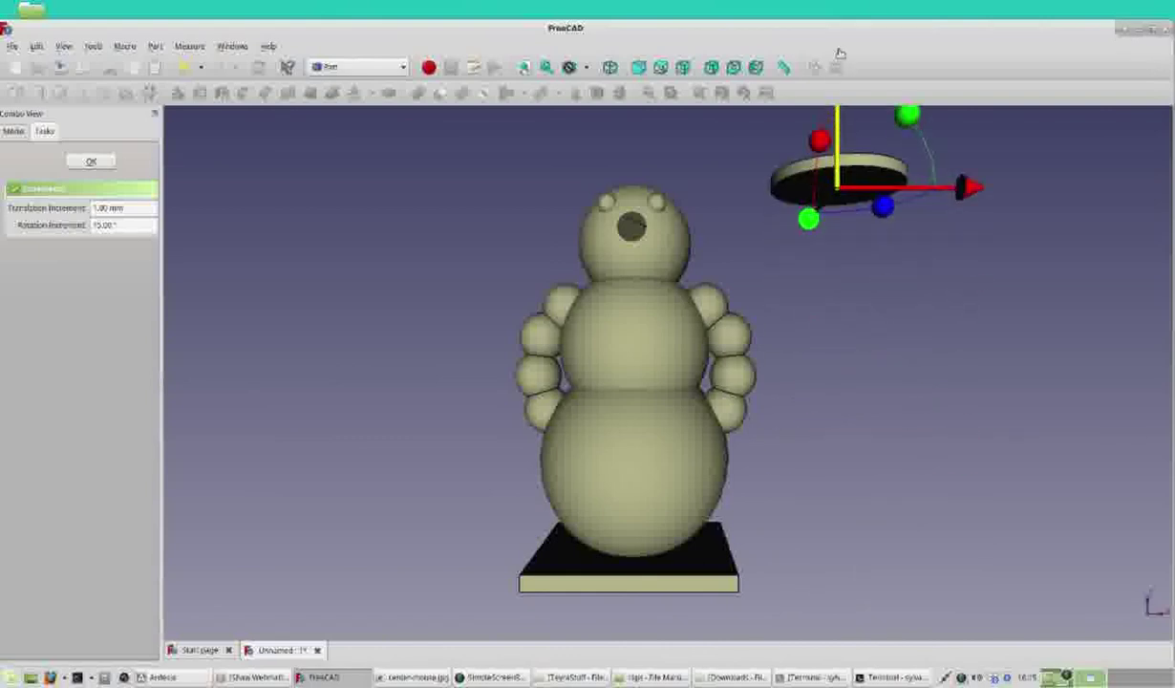
{"action": "left_click_drag", "start_coordinate": [966, 184], "coordinate": [766, 181]}
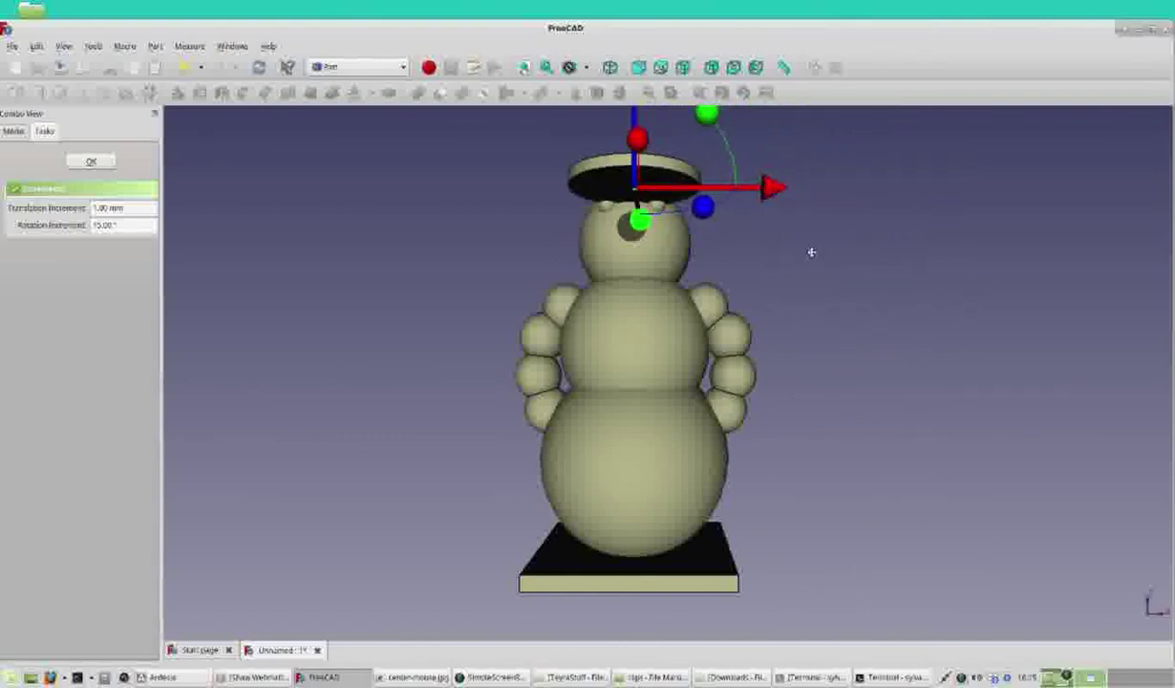
{"action": "middle_click_drag", "start_coordinate": [810, 252], "coordinate": [800, 402]}
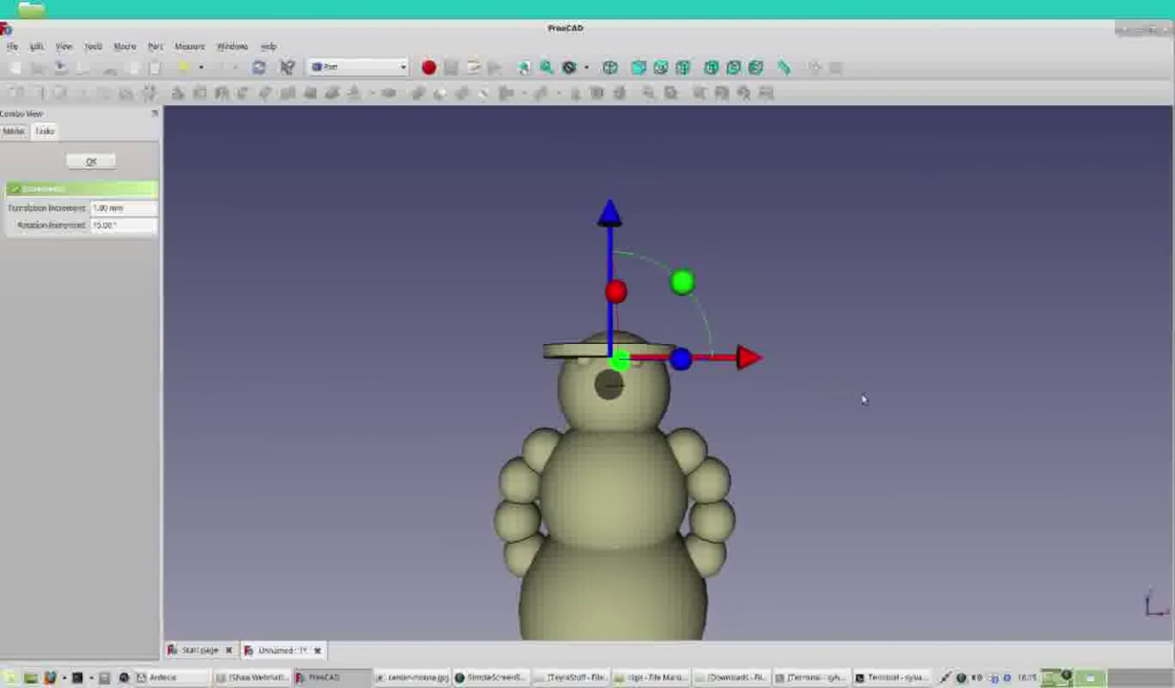
- In side view, shift the hat brim right and fine-tune its height
{"action": "left_click", "coordinate": [682, 68]}
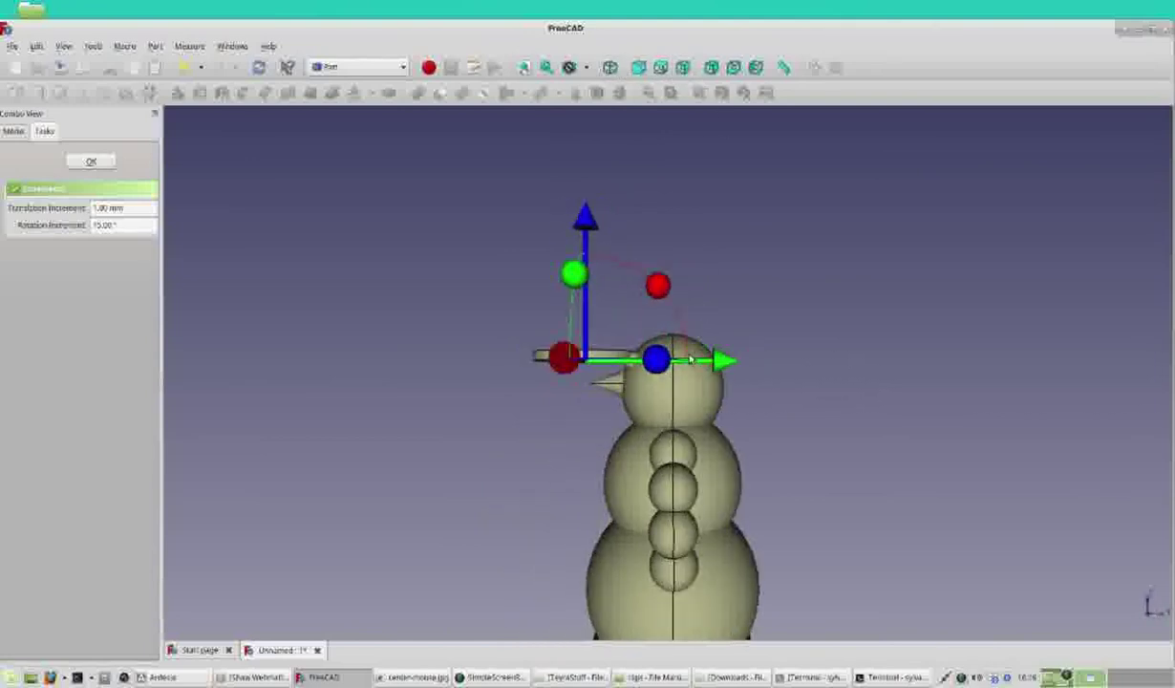
{"action": "left_click_drag", "start_coordinate": [720, 361], "coordinate": [814, 361]}
{"action": "left_click_drag", "start_coordinate": [675, 222], "coordinate": [673, 202]}
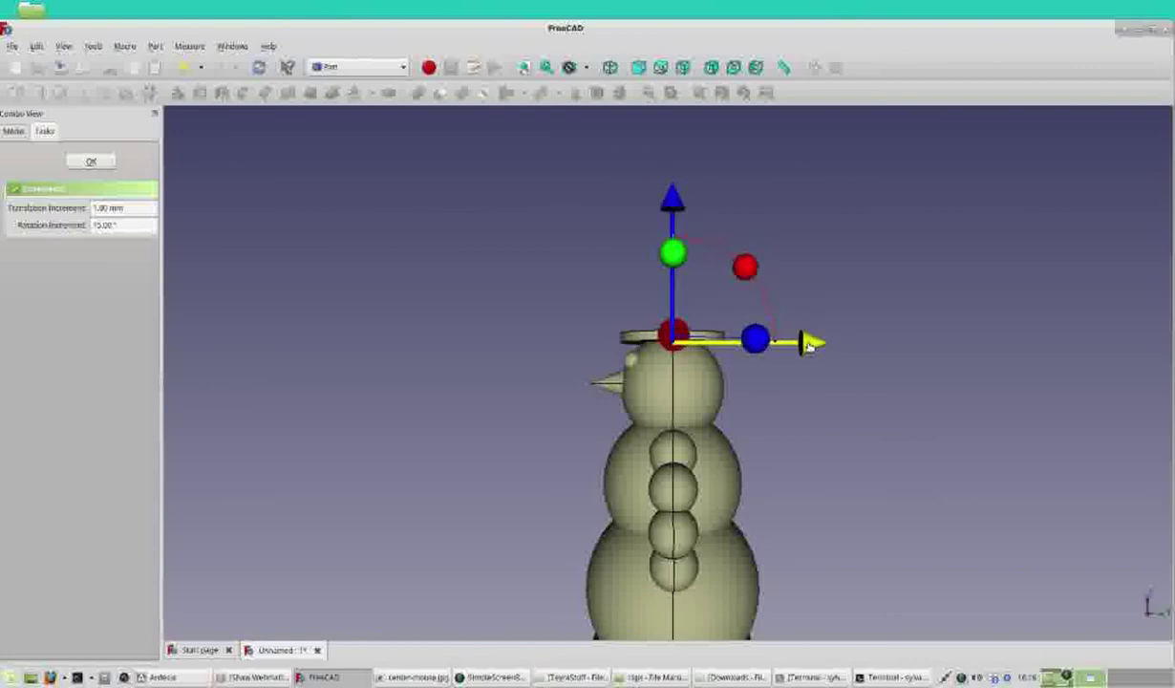
{"action": "mouse_move", "coordinate": [675, 204]}
{"action": "left_mouse_down"}
{"action": "mouse_move", "coordinate": [674, 216]}
{"action": "mouse_move", "coordinate": [673, 203]}
{"action": "left_mouse_up"}
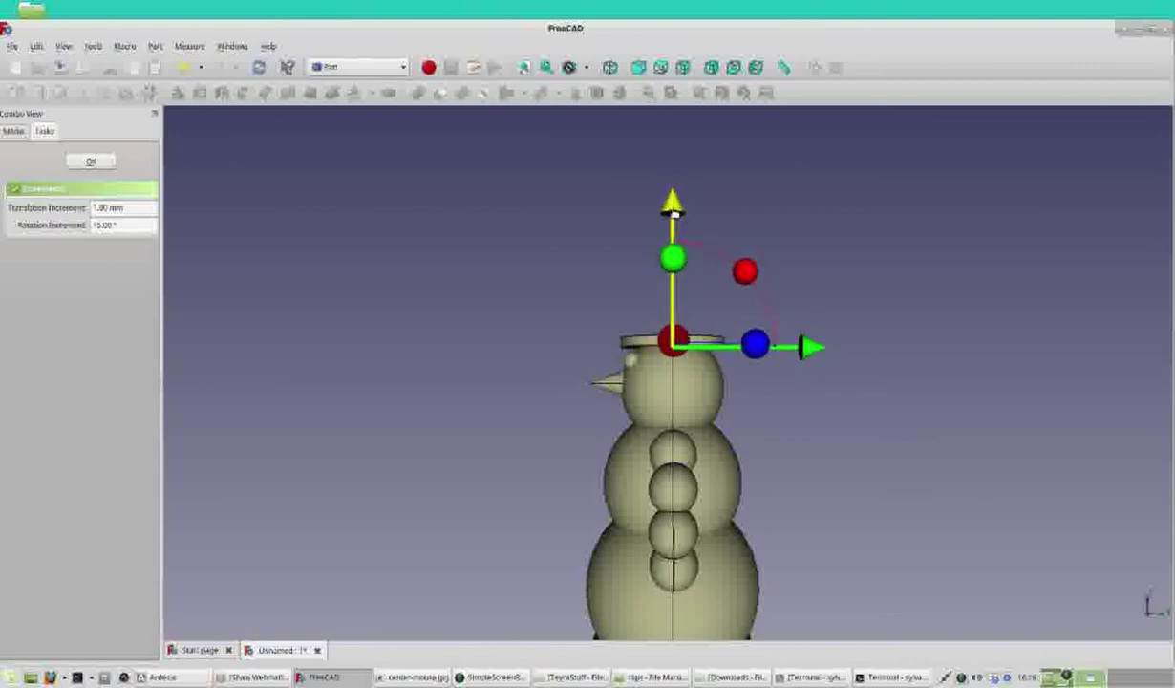
- Centre the brim in front view, then tilt it at an angle in side view
{"action": "left_click", "coordinate": [661, 70]}
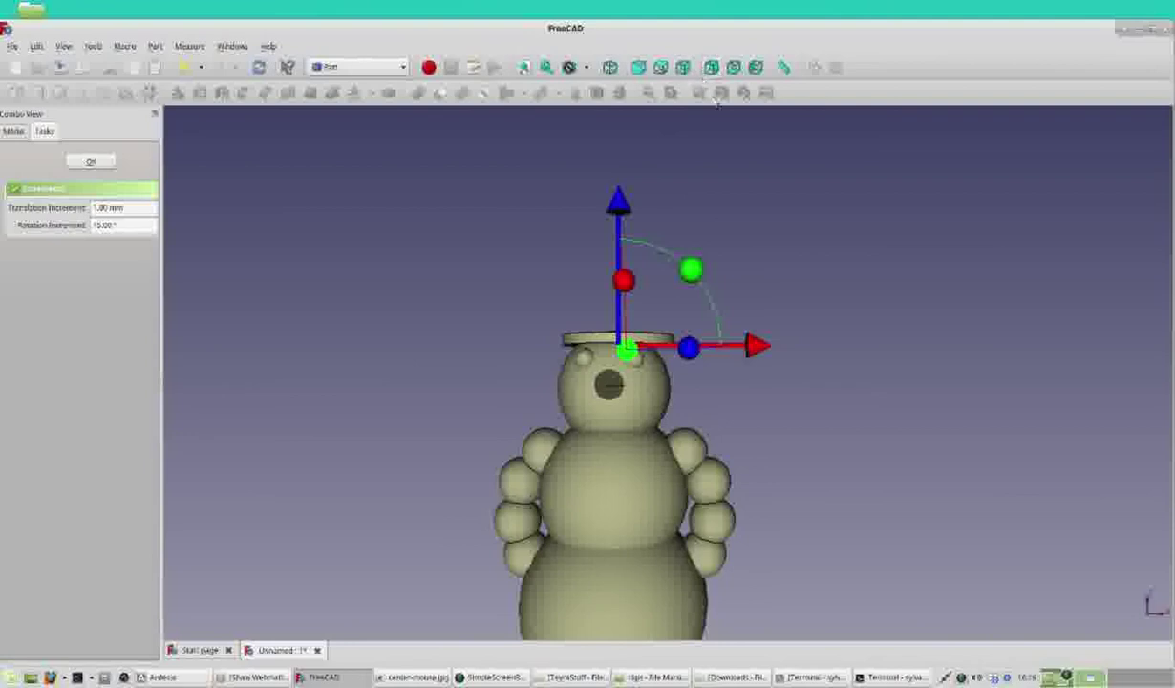
{"action": "left_click_drag", "start_coordinate": [762, 345], "coordinate": [753, 346]}
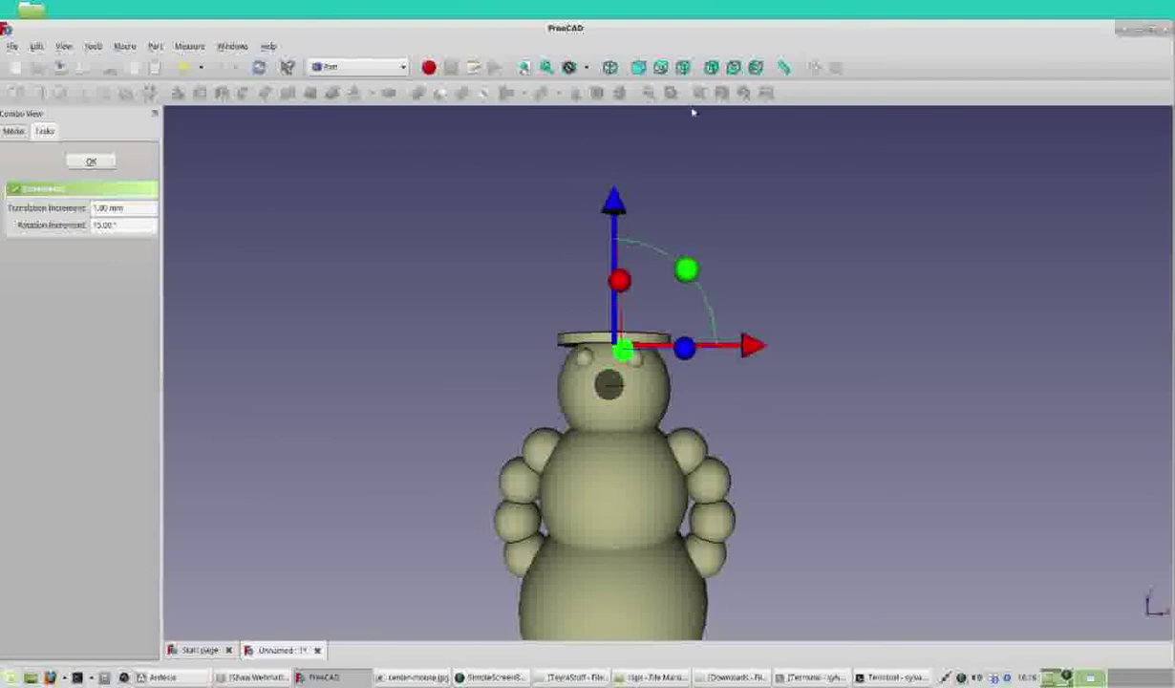
{"action": "left_click", "coordinate": [660, 67]}
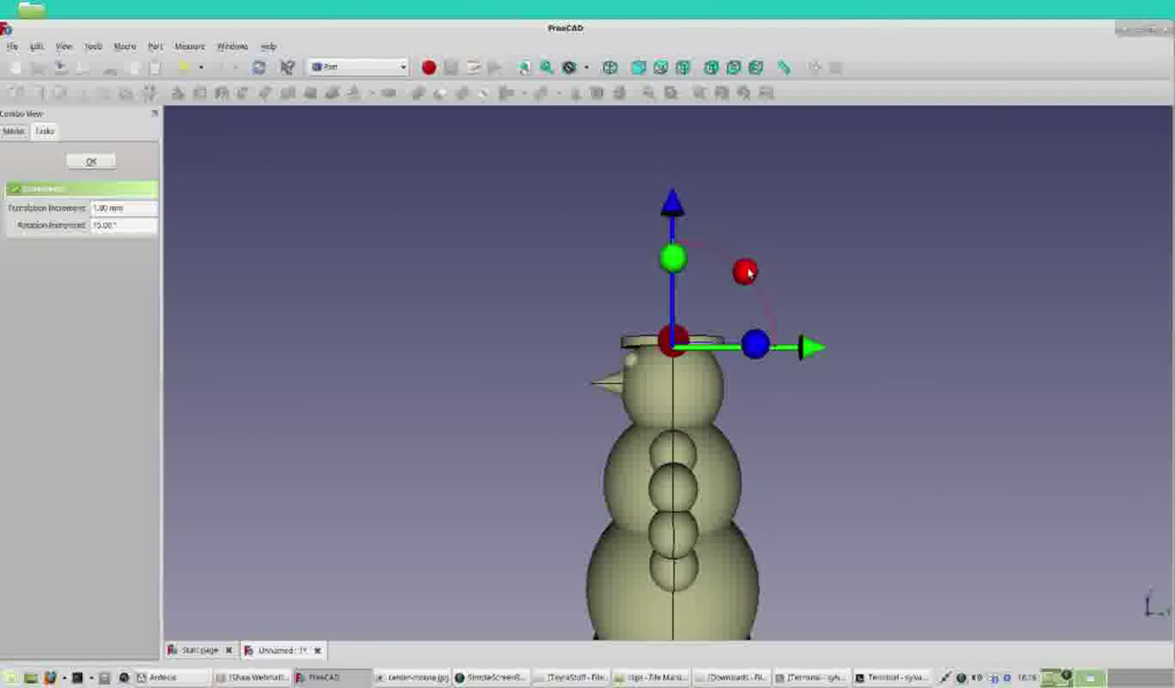
{"action": "left_click_drag", "start_coordinate": [750, 274], "coordinate": [760, 294]}
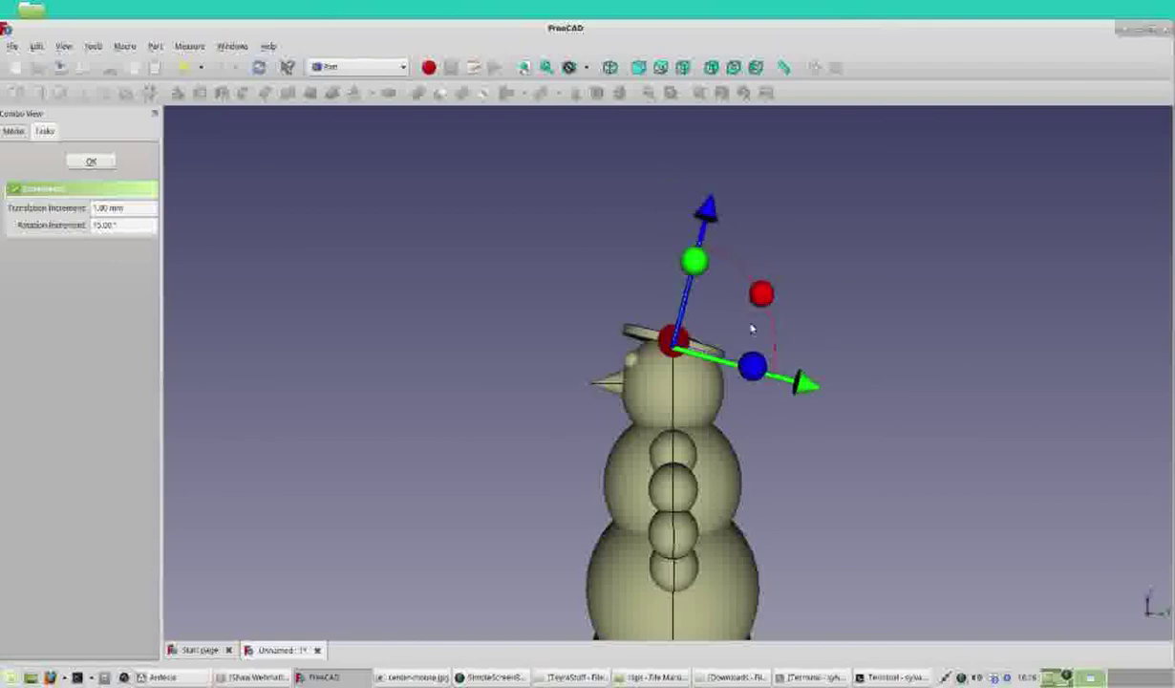
{"action": "left_click_drag", "start_coordinate": [801, 382], "coordinate": [809, 384]}
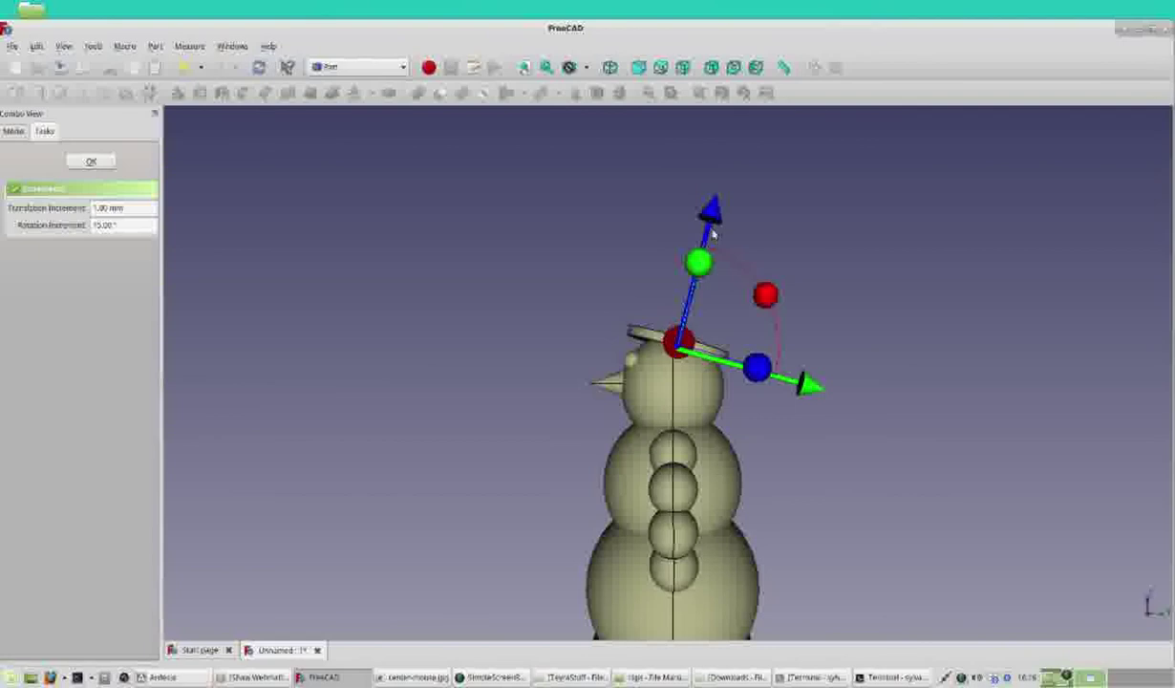
{"action": "left_click_drag", "start_coordinate": [712, 233], "coordinate": [714, 219]}
{"action": "left_click_drag", "start_coordinate": [805, 388], "coordinate": [814, 391]}
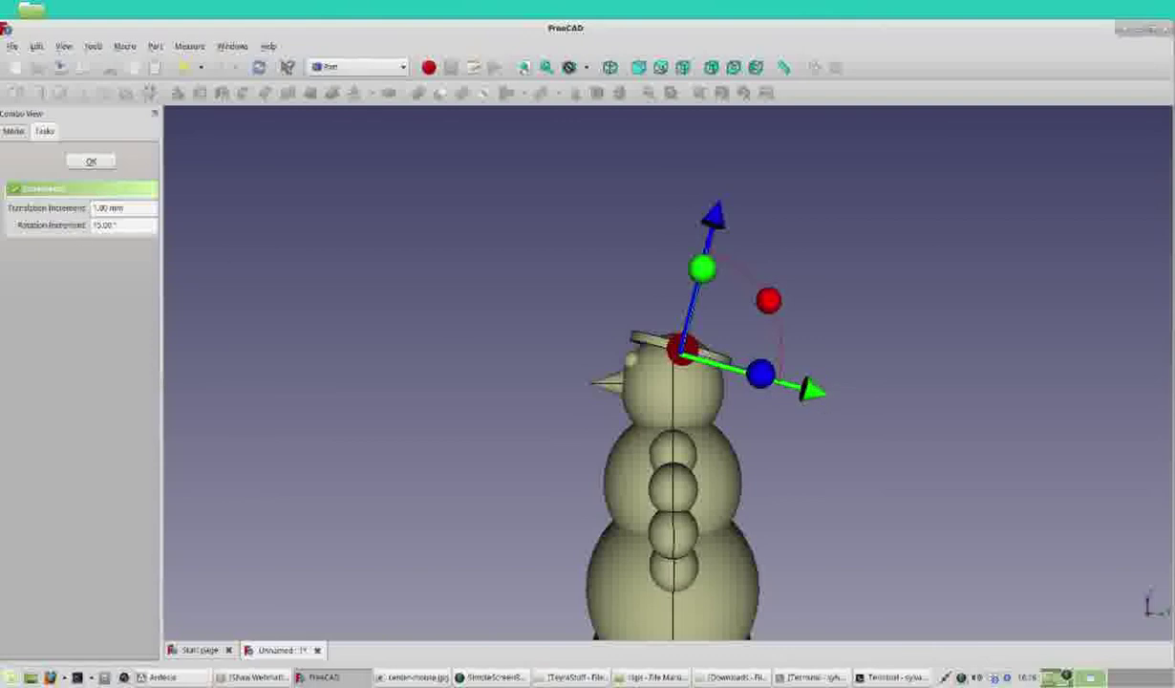
- Confirm the tilted brim placement in the Transform task panel
{"action": "mouse_move", "coordinate": [293, 304]}
{"action": "left_mouse_down"}
{"action": "mouse_move", "coordinate": [188, 181]}
{"action": "mouse_move", "coordinate": [146, 167]}
{"action": "left_mouse_up"}
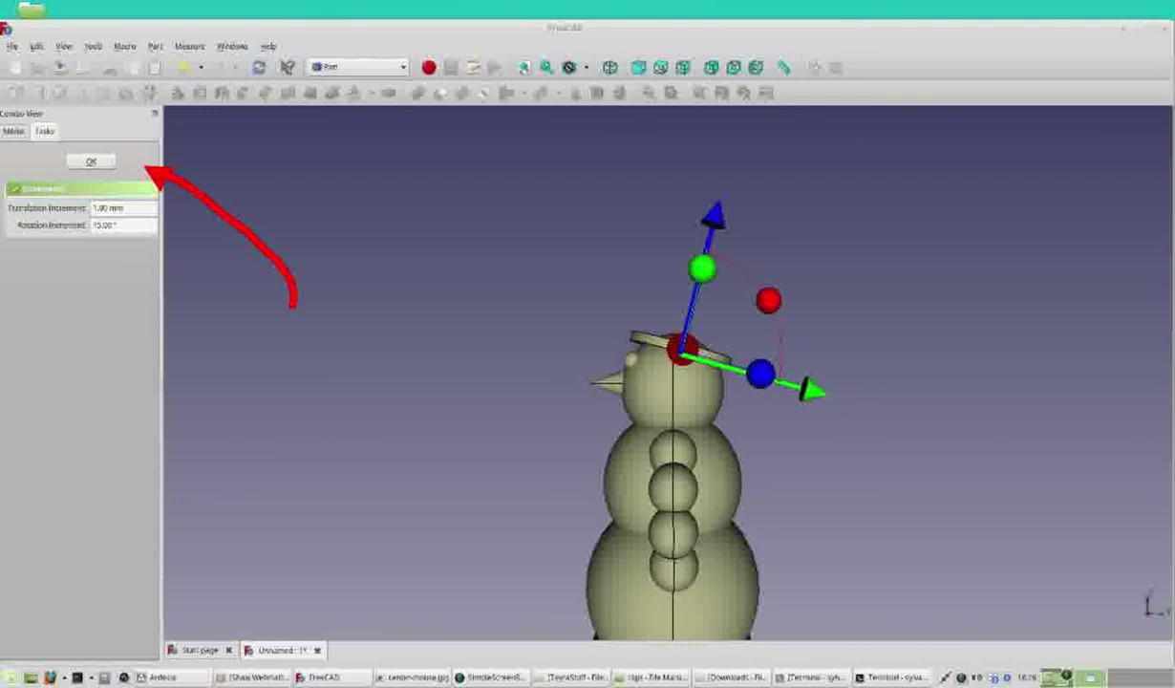
{"action": "left_click", "coordinate": [98, 160]}
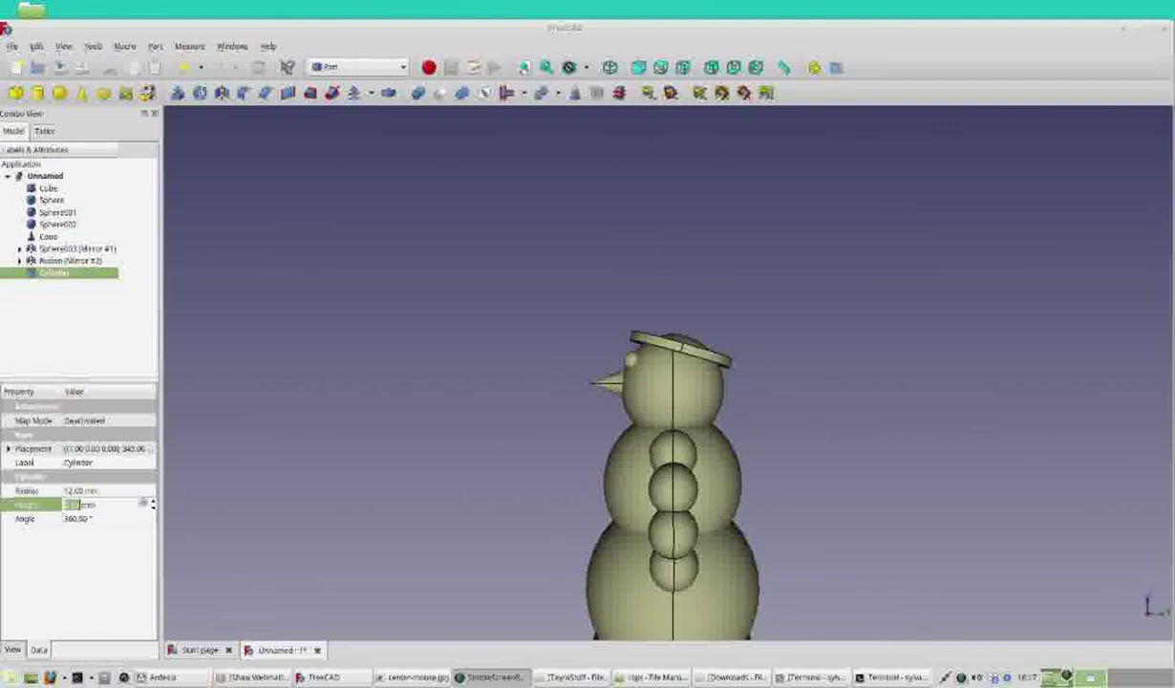
{"action": "left_click_drag", "start_coordinate": [137, 335], "coordinate": [79, 284]}
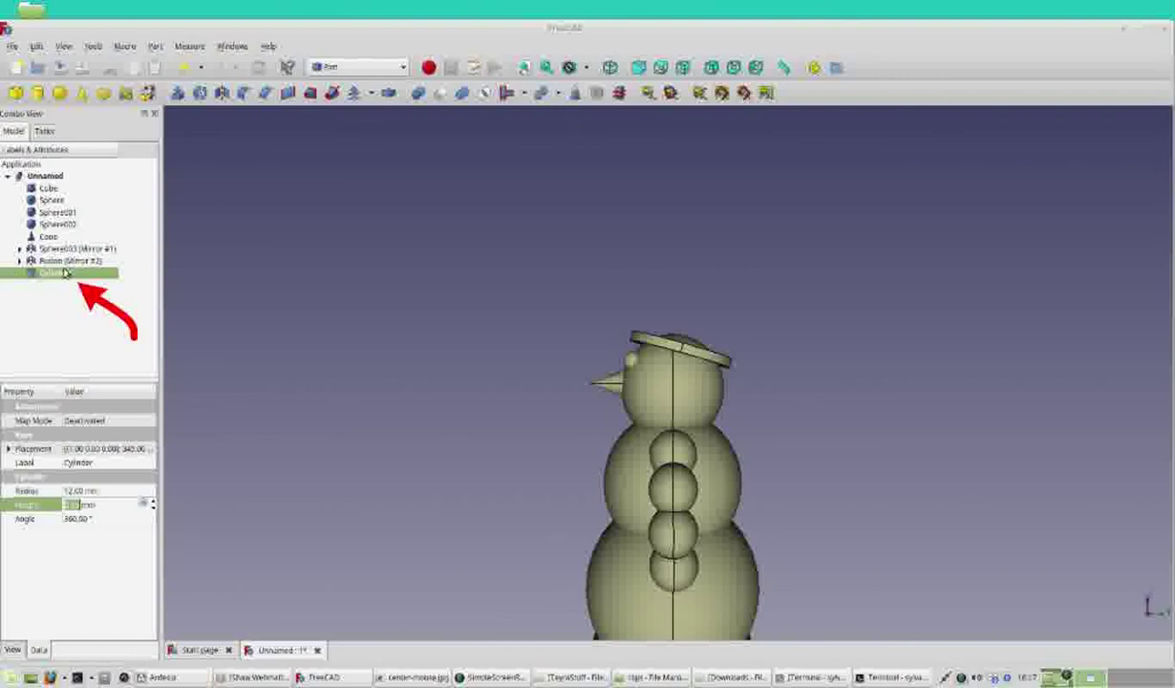
- Copy and paste the Cylinder to create Cylinder001, then select it
{"action": "right_click", "coordinate": [59, 271]}
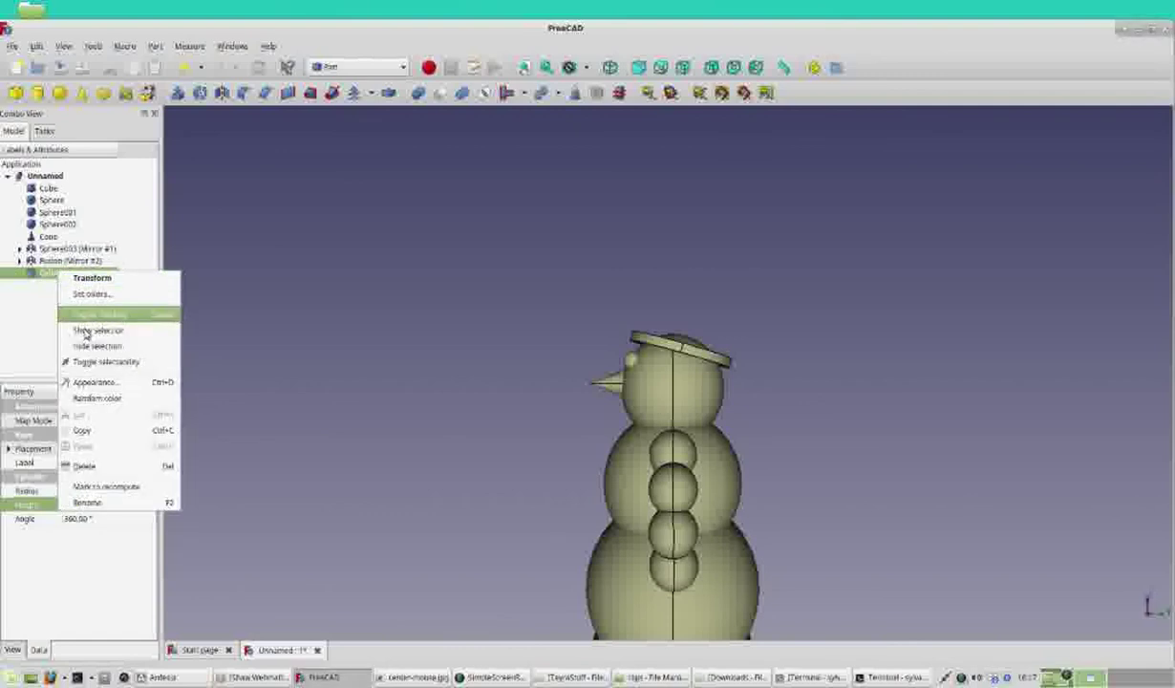
{"action": "left_click", "coordinate": [94, 431]}
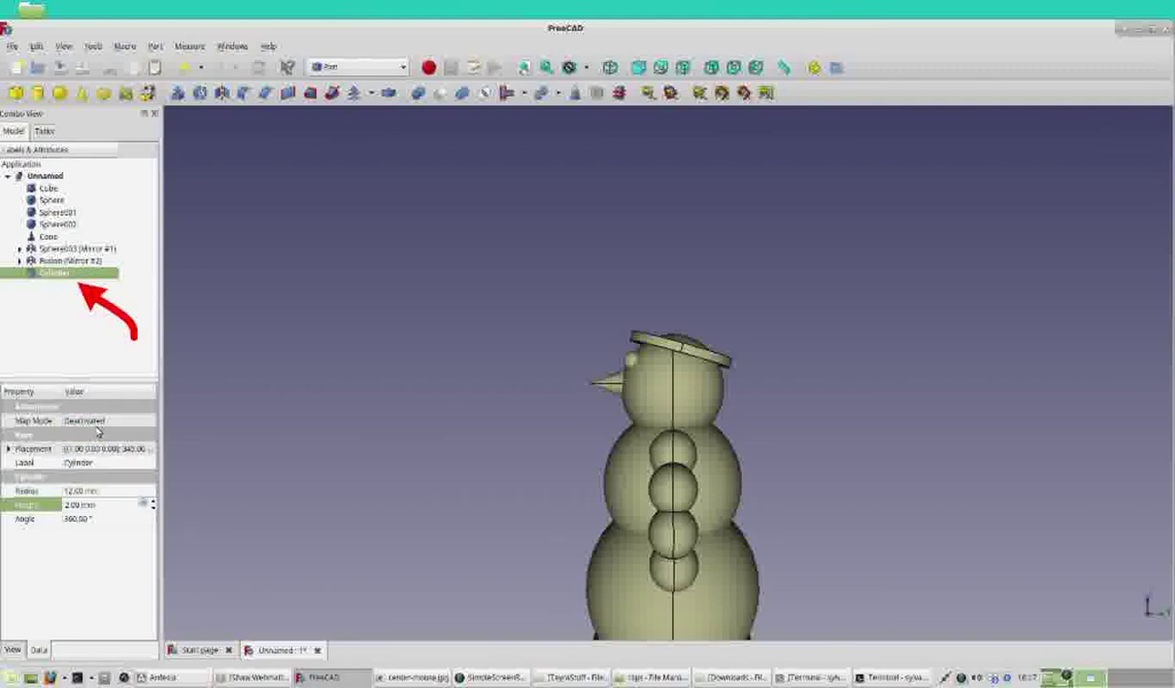
{"action": "right_click", "coordinate": [52, 300]}
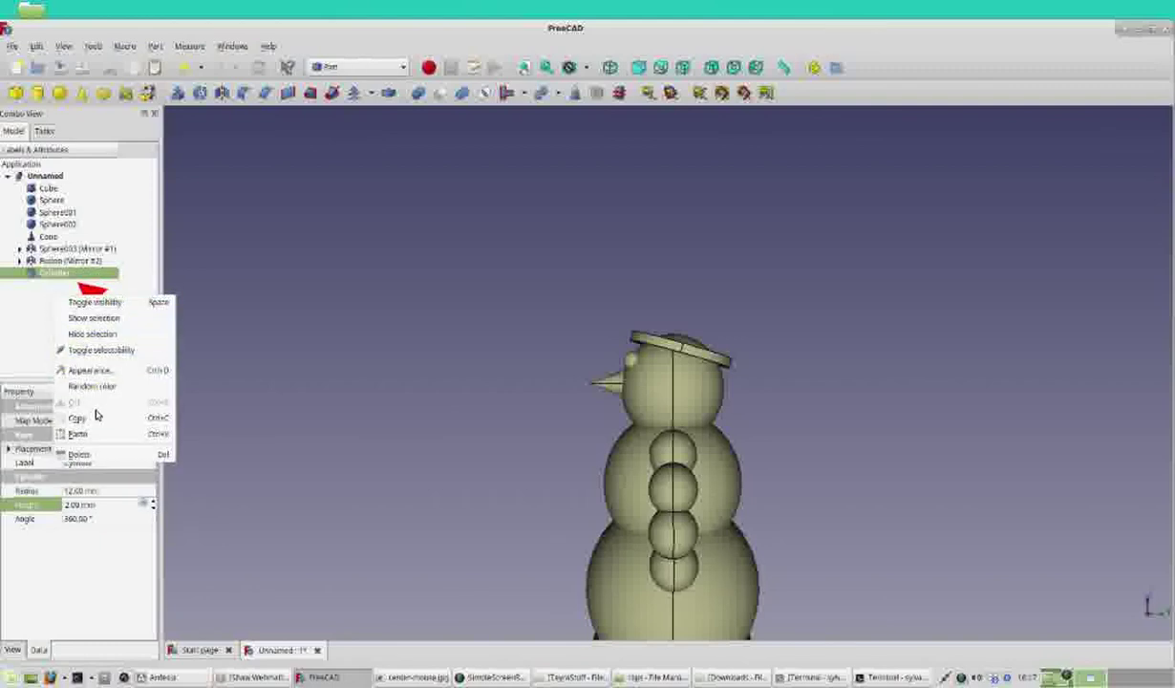
{"action": "left_click", "coordinate": [98, 436]}
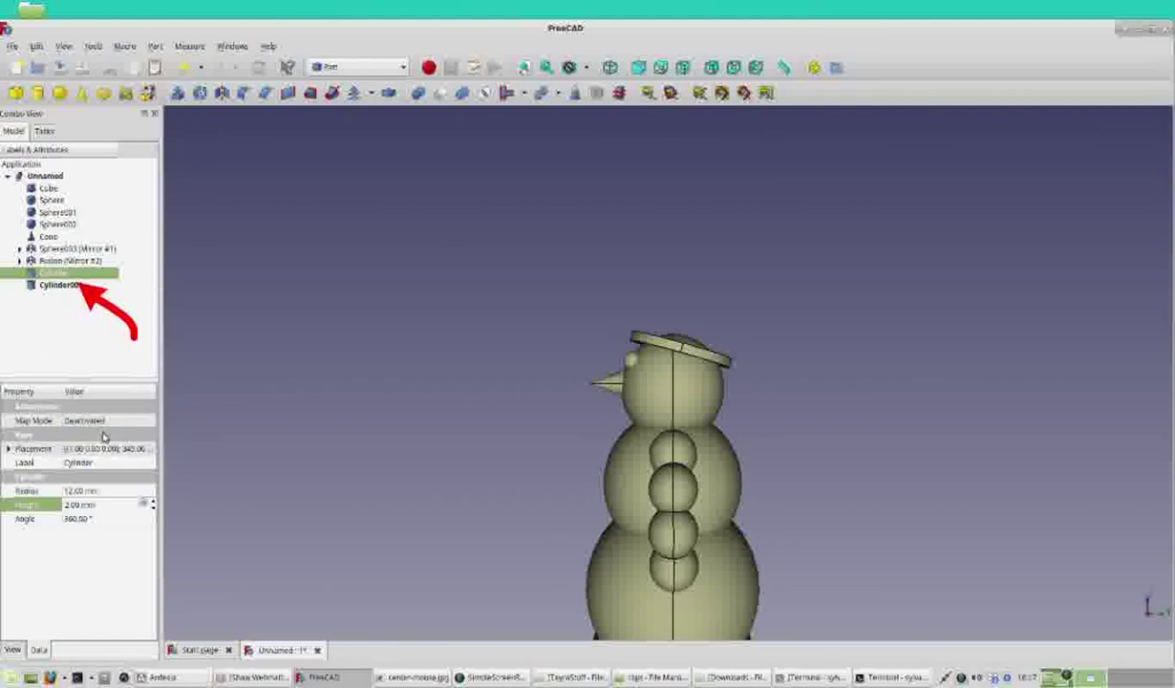
{"action": "left_click", "coordinate": [59, 285]}
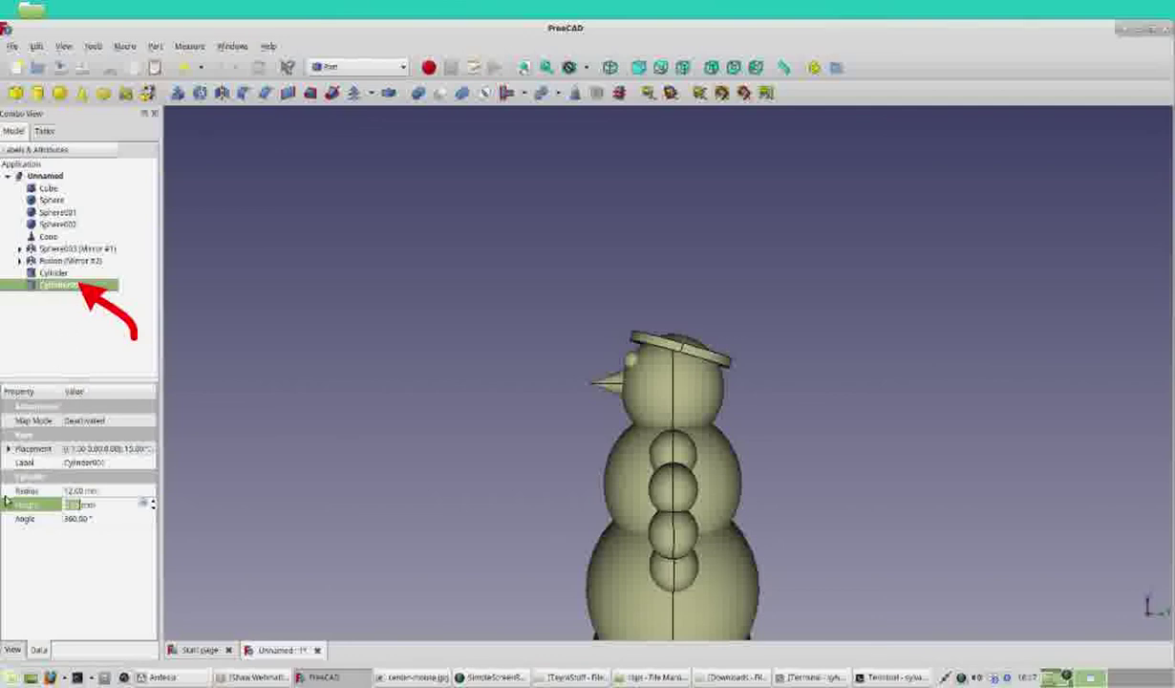
- Set Cylinder001's Height to 12 mm and Radius to 8 mm as the hat crown
{"action": "left_click", "coordinate": [71, 504]}
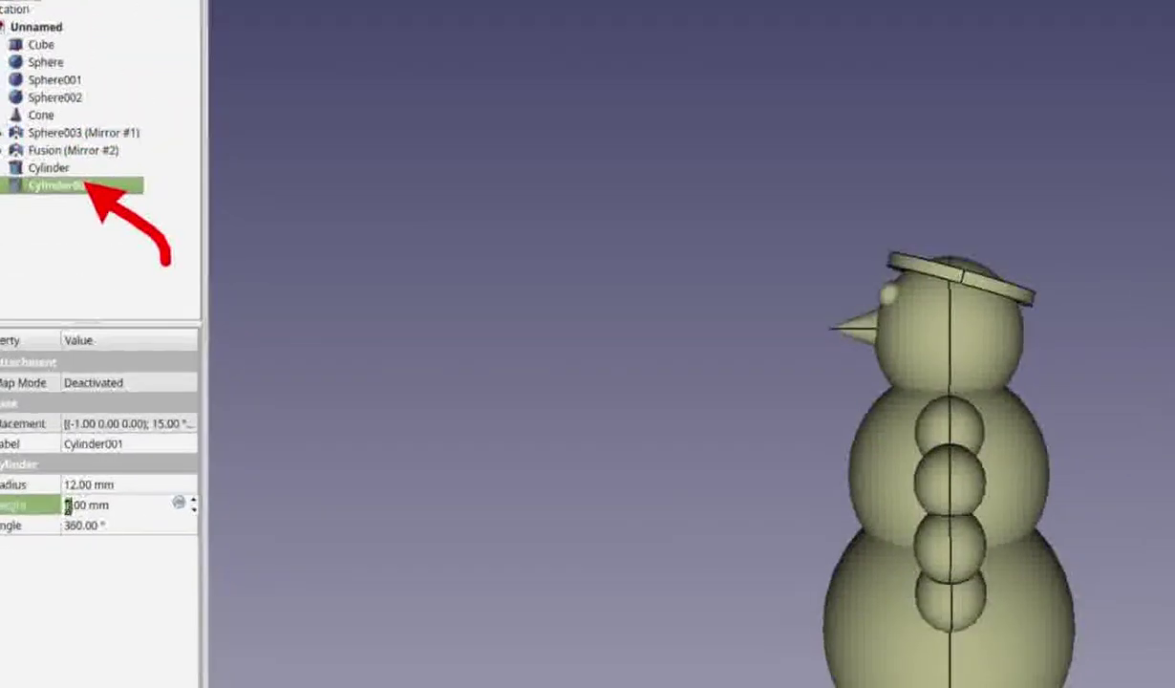
{"action": "type", "text": "2"}
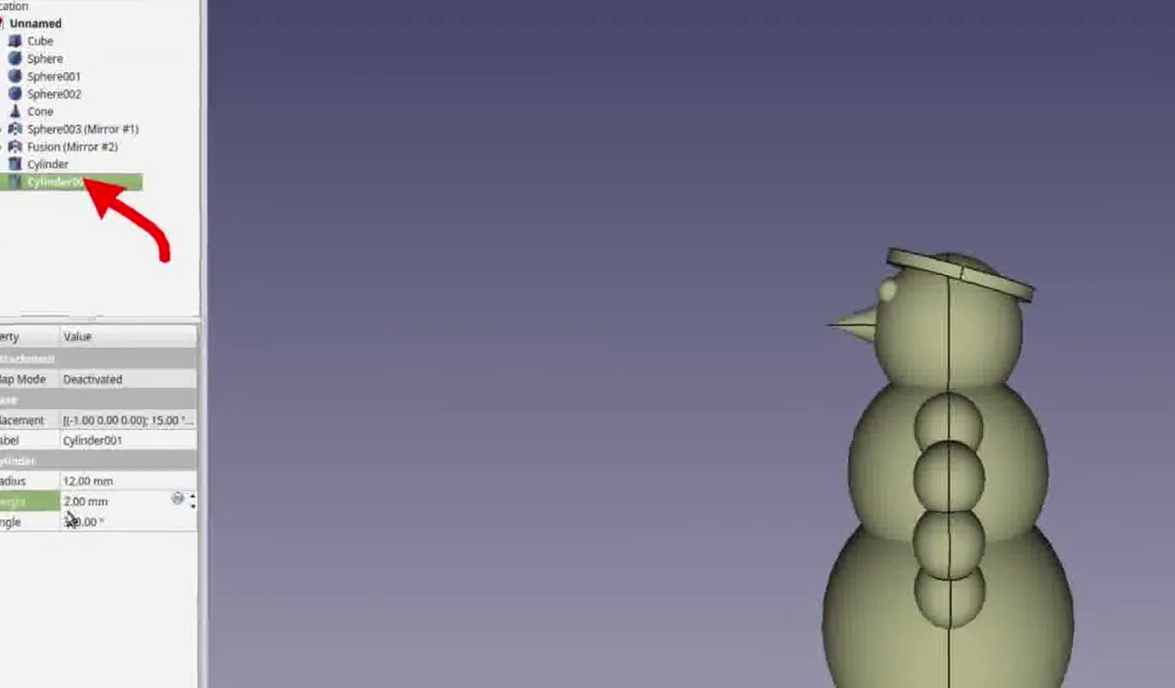
{"action": "type", "text": "0"}
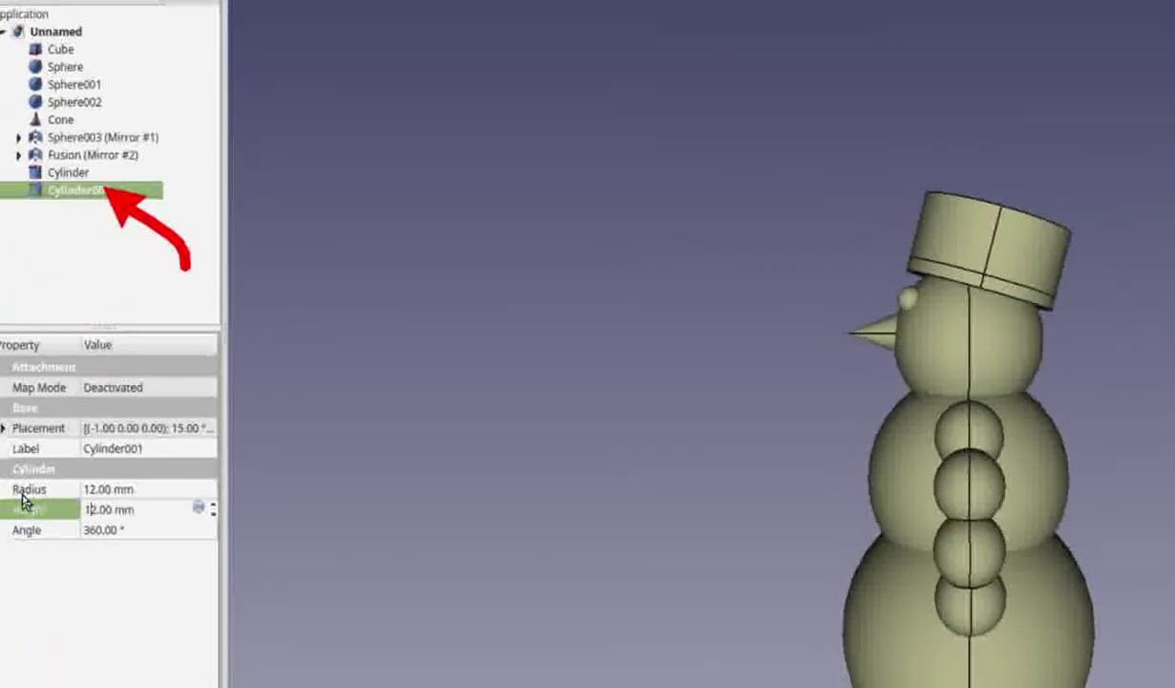
{"action": "left_click", "coordinate": [81, 489]}
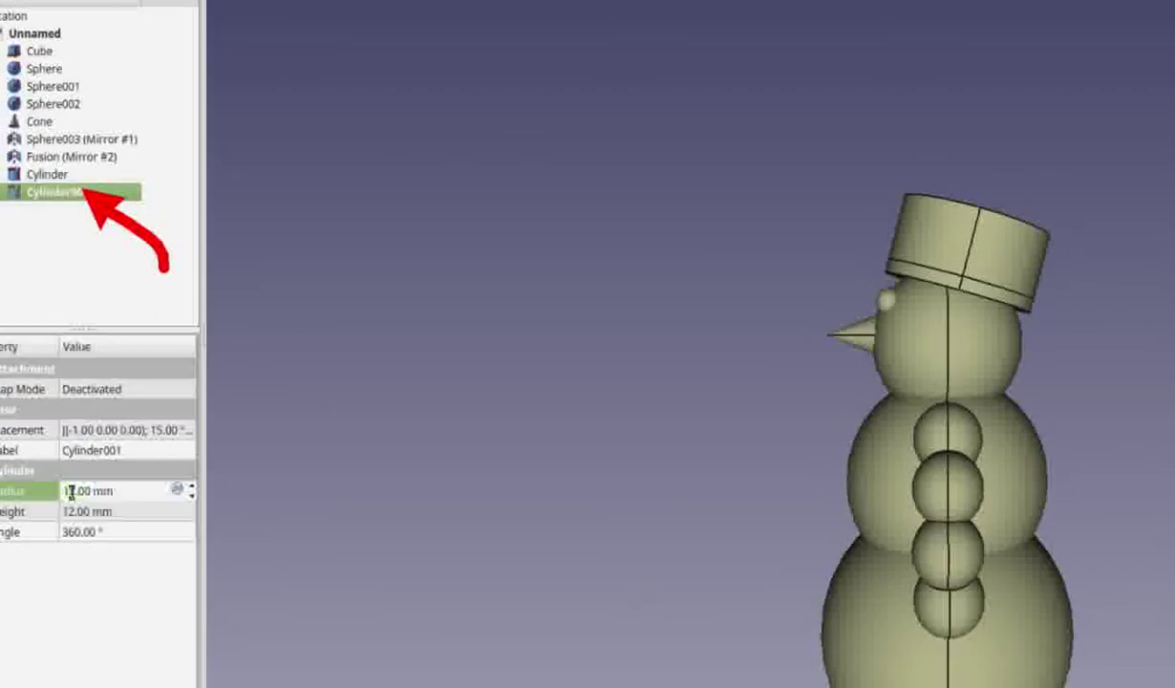
{"action": "type", "text": "8"}
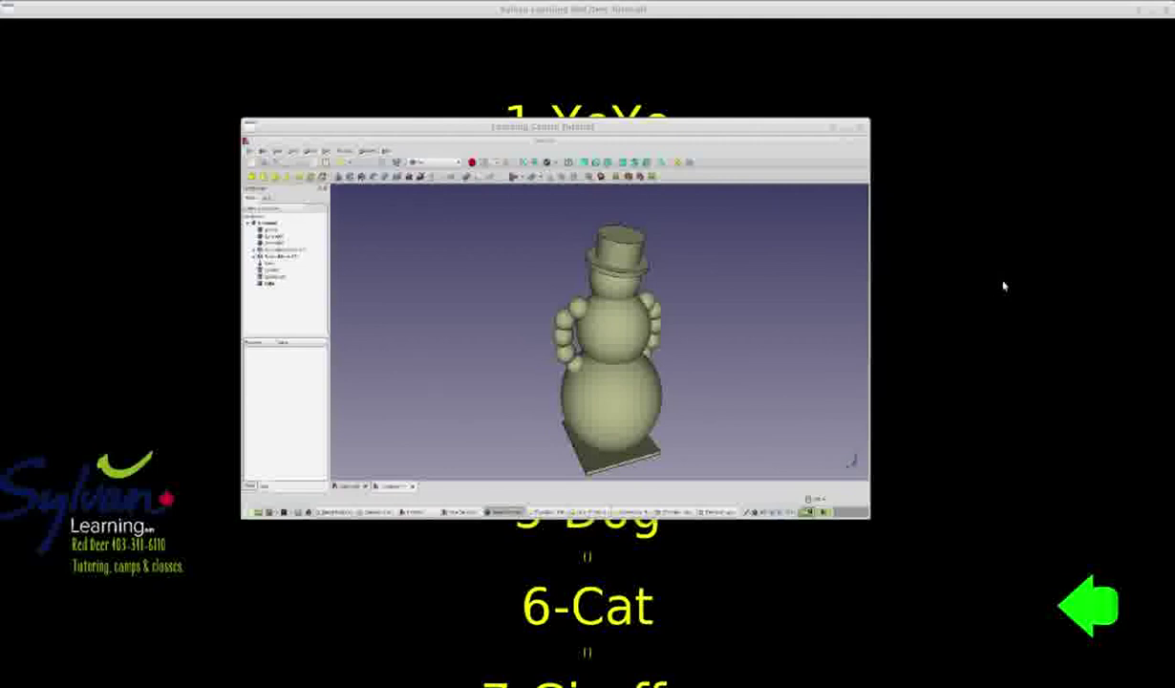
- Close the snowman demo window and return to the main tutorial category list
{"action": "left_click", "coordinate": [864, 129]}
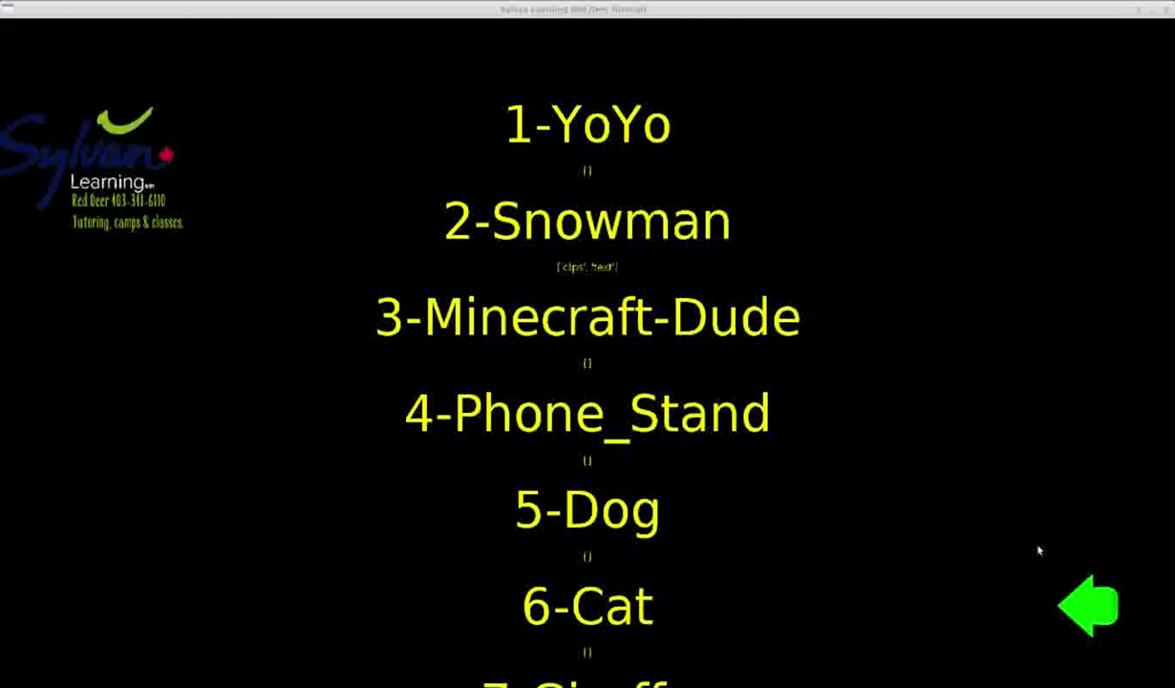
{"action": "left_click", "coordinate": [1080, 605]}
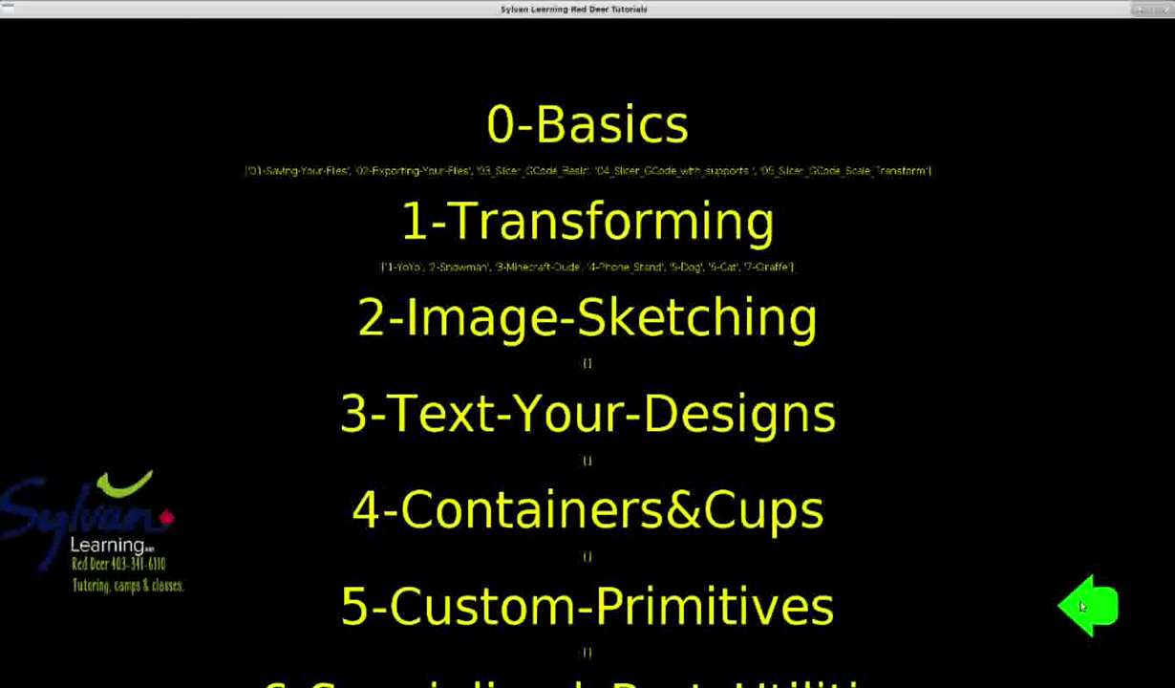